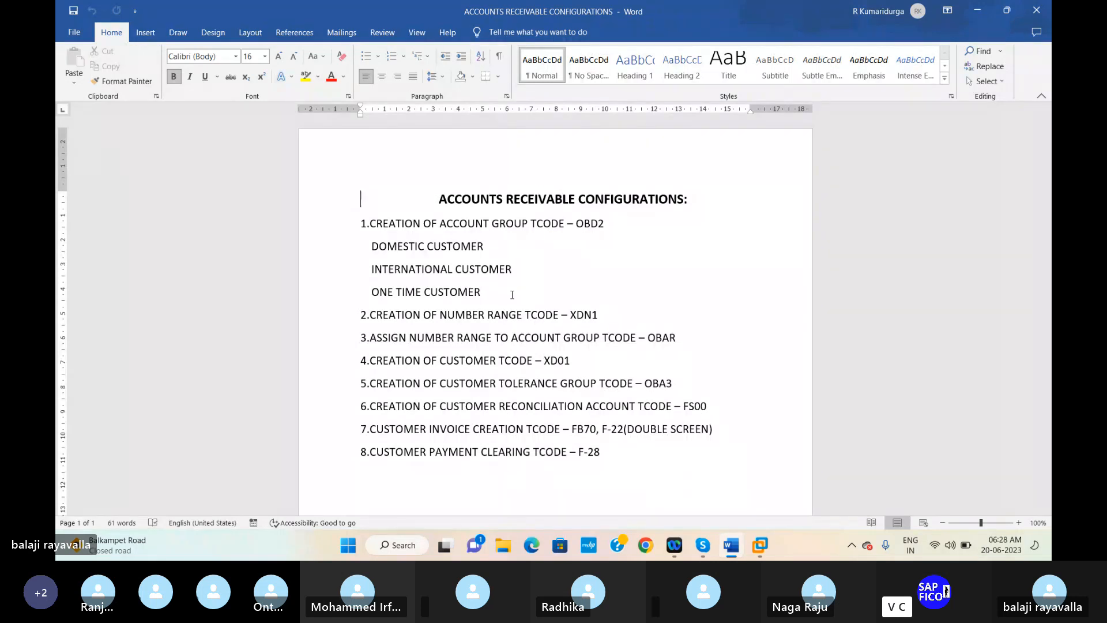
Switch from the Word accounts receivable notes to the SAP Easy Access window.
key("alt+Tab")
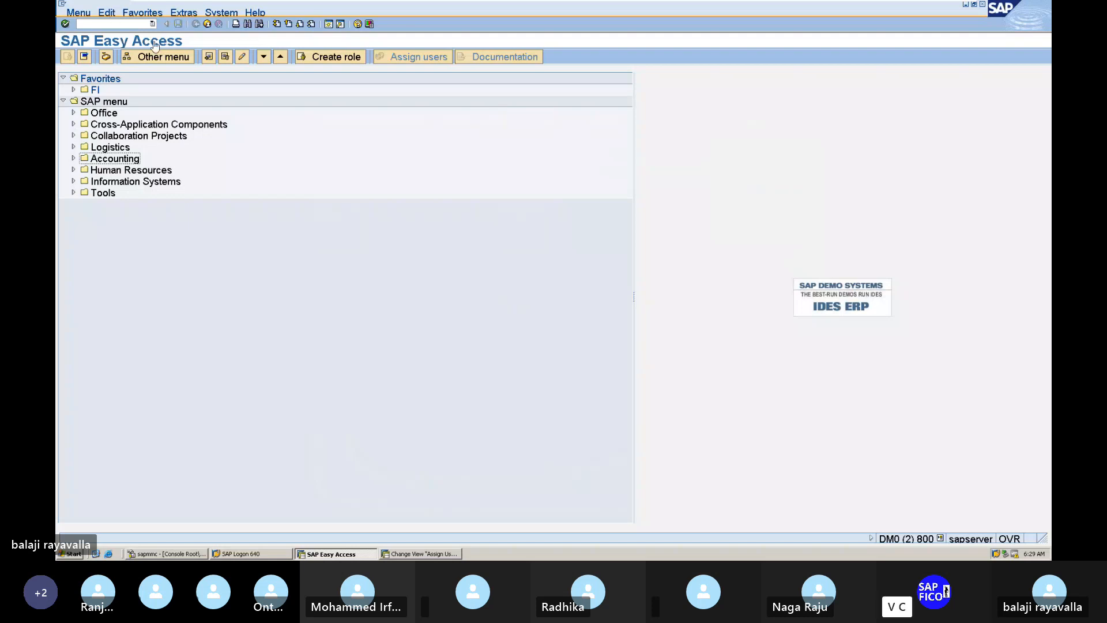
Run /NOBD2 to display the Customer Account Groups overview with its 91 existing groups.
left_click(137, 23)
type("/NOBD2")
key("Return")
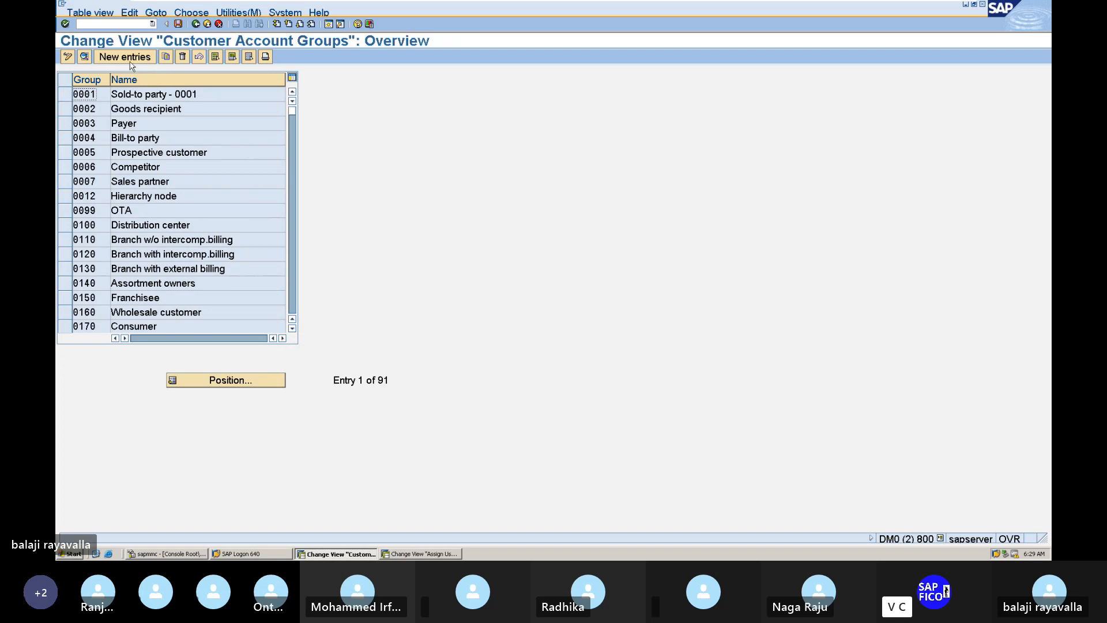
Create a new customer account group entry with code CAG1.
left_click(130, 57)
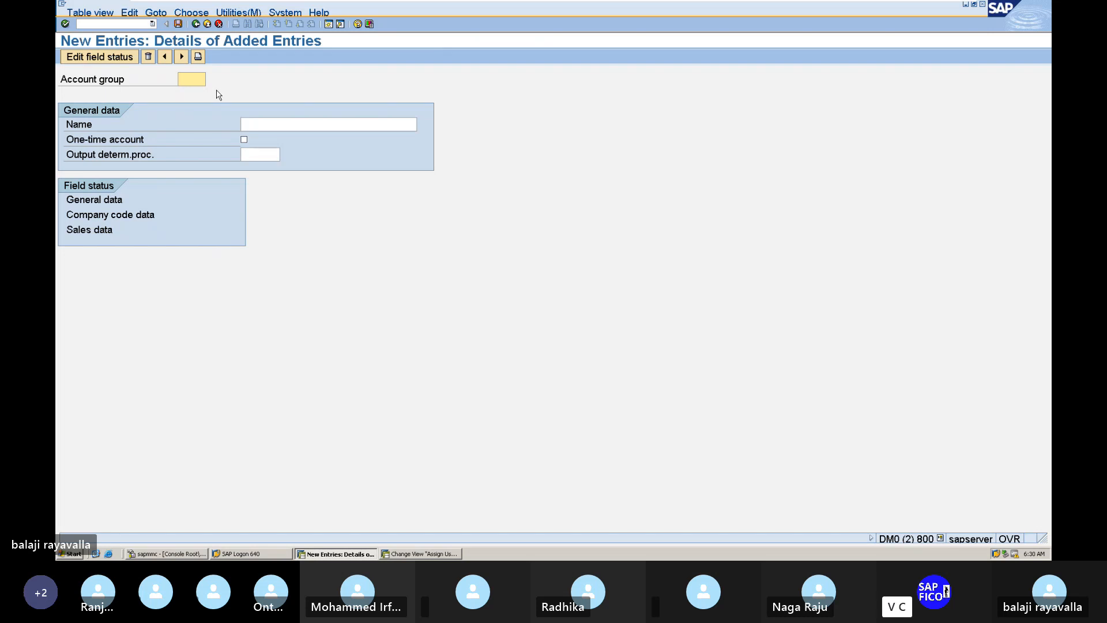
type("CAG")
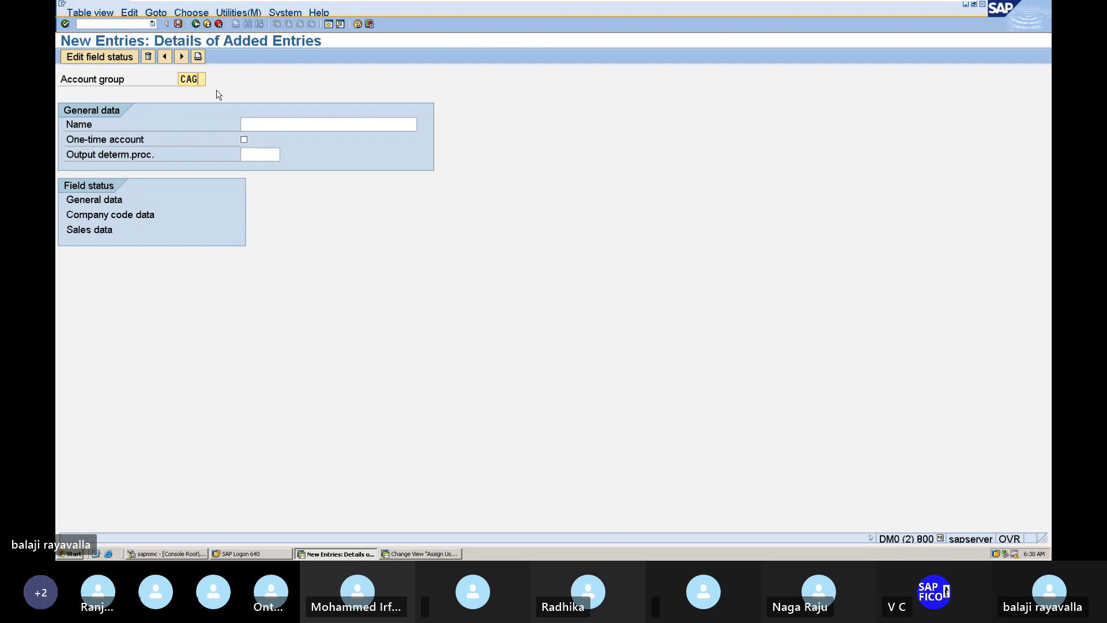
type("1")
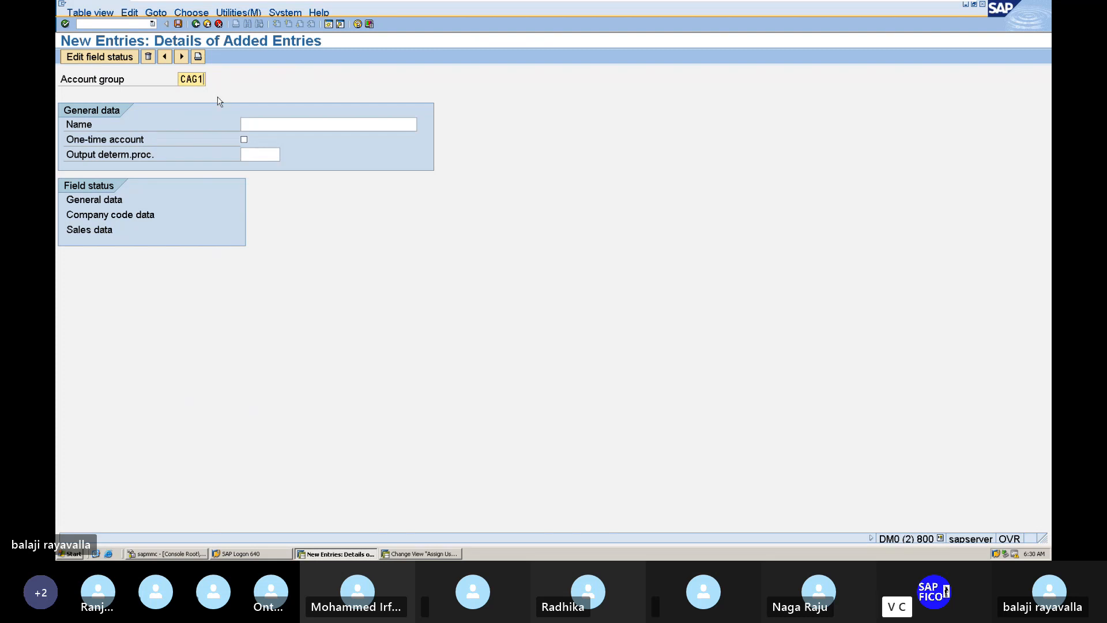
Name account group CAG1 'DOMESTIC CUSTOMER ACC GROUP'.
left_click(257, 123)
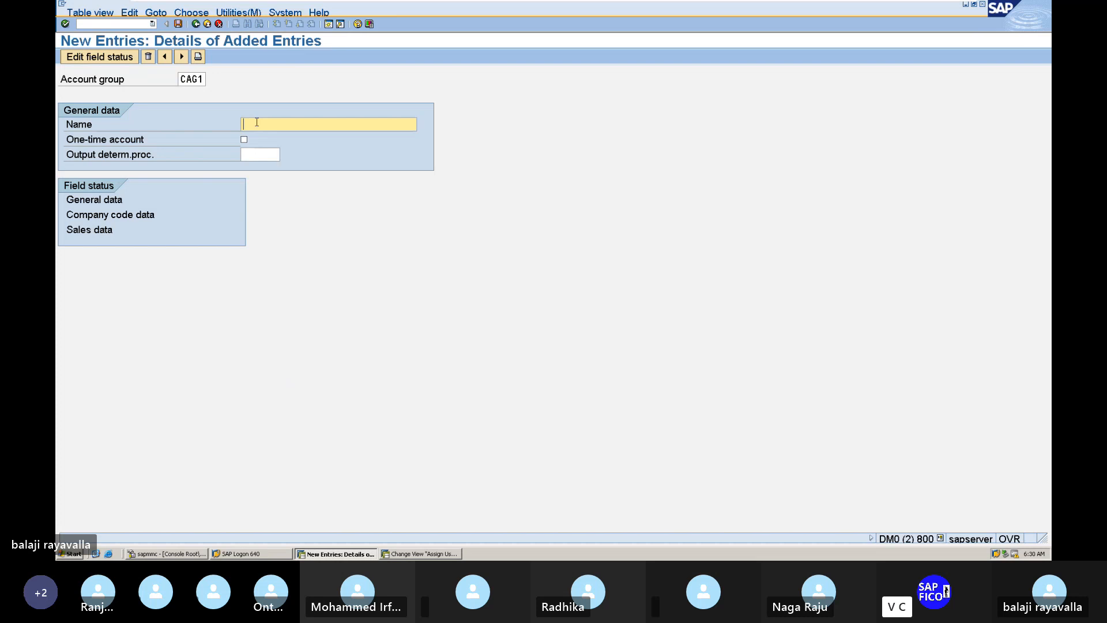
type("DO")
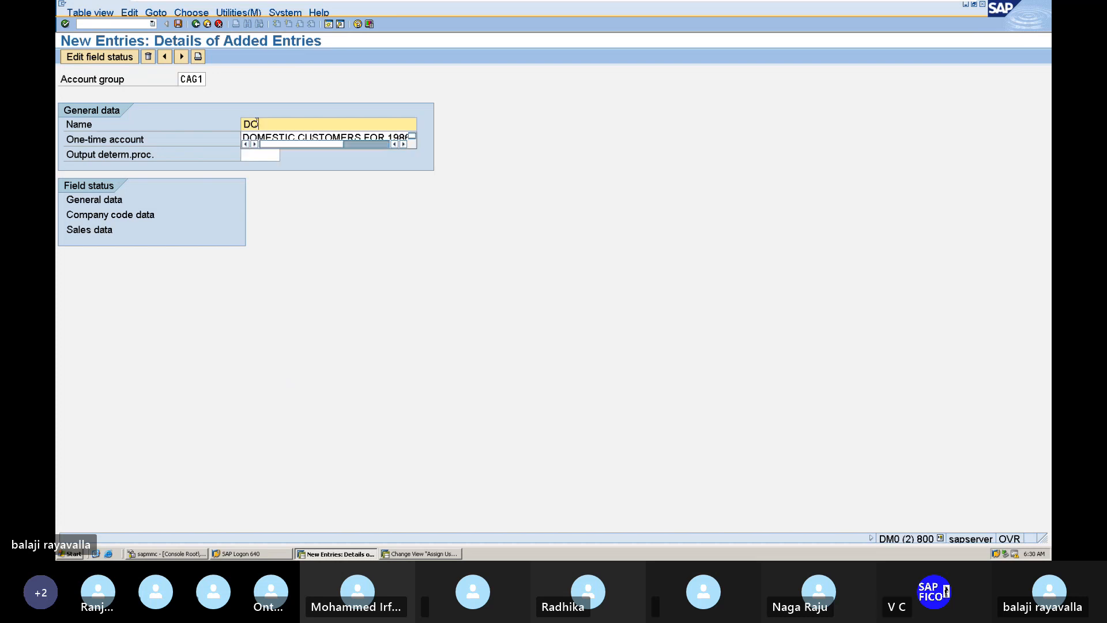
type("MESTI")
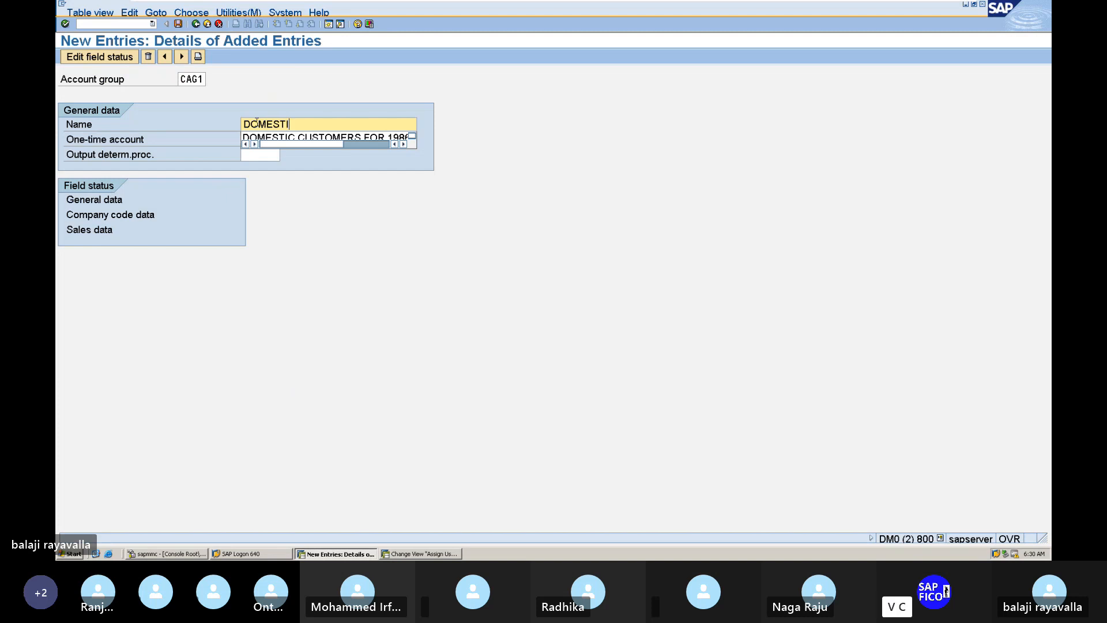
type("C CUSTOMER ACC ")
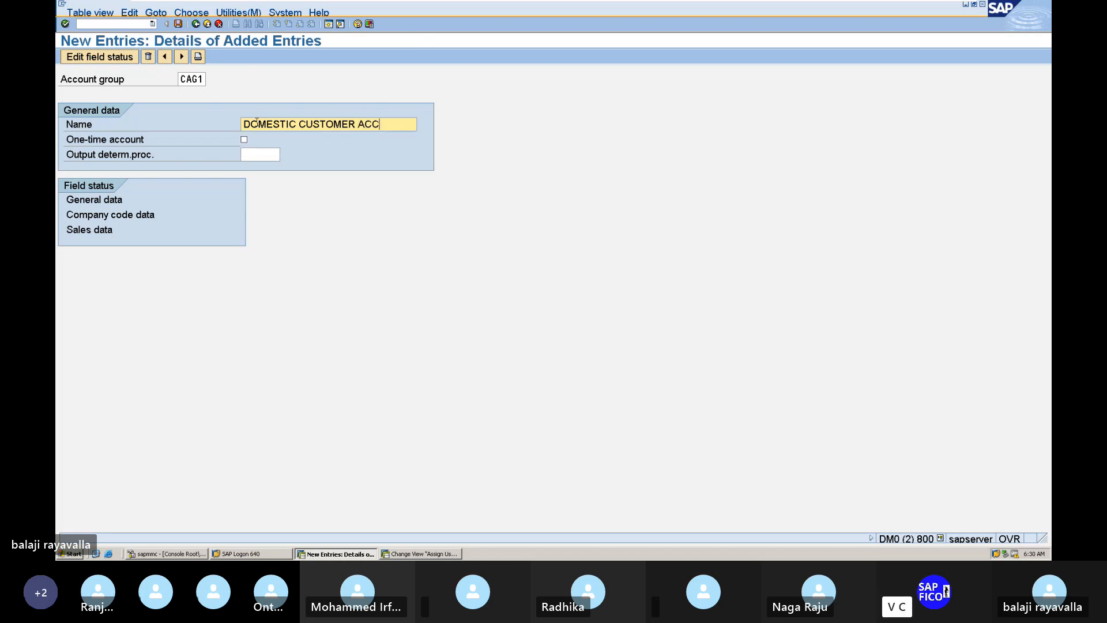
type("GROUP")
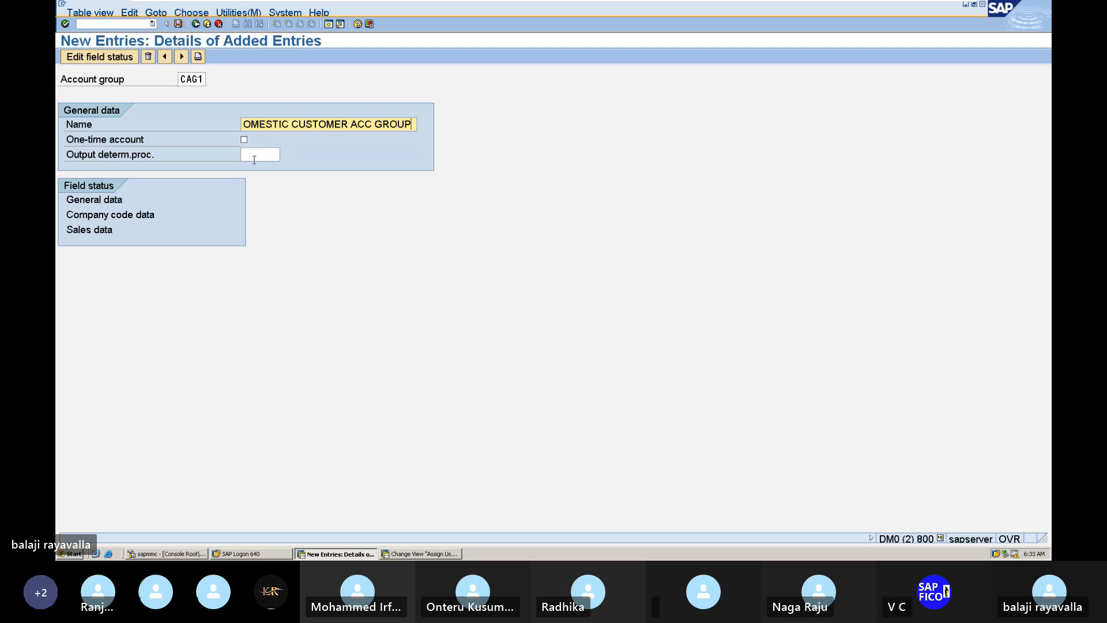
left_click(254, 159)
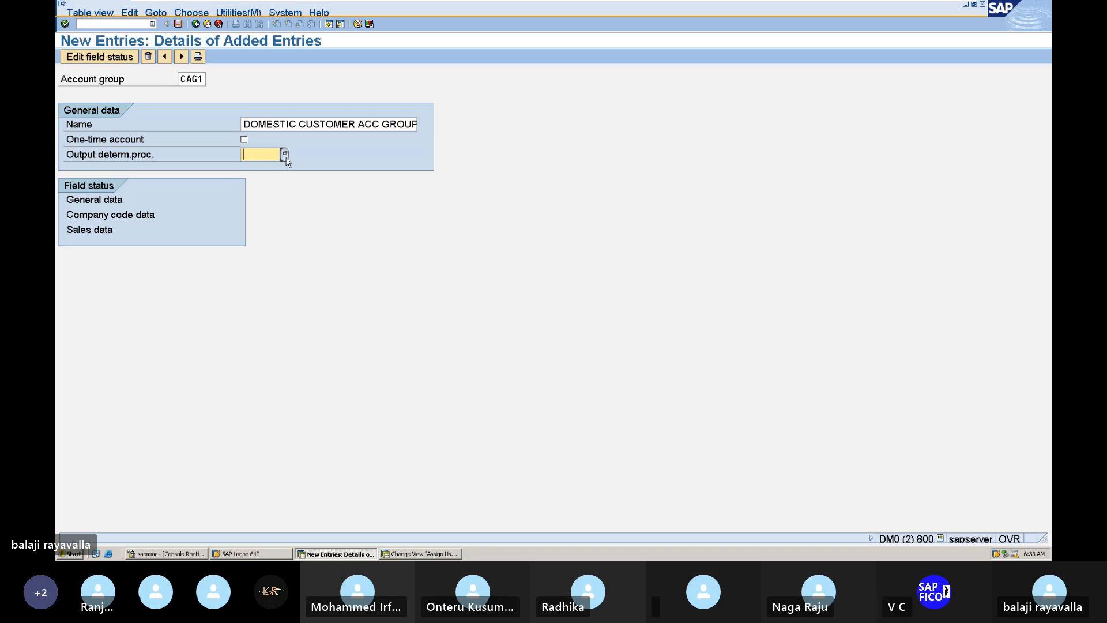
left_click(286, 156)
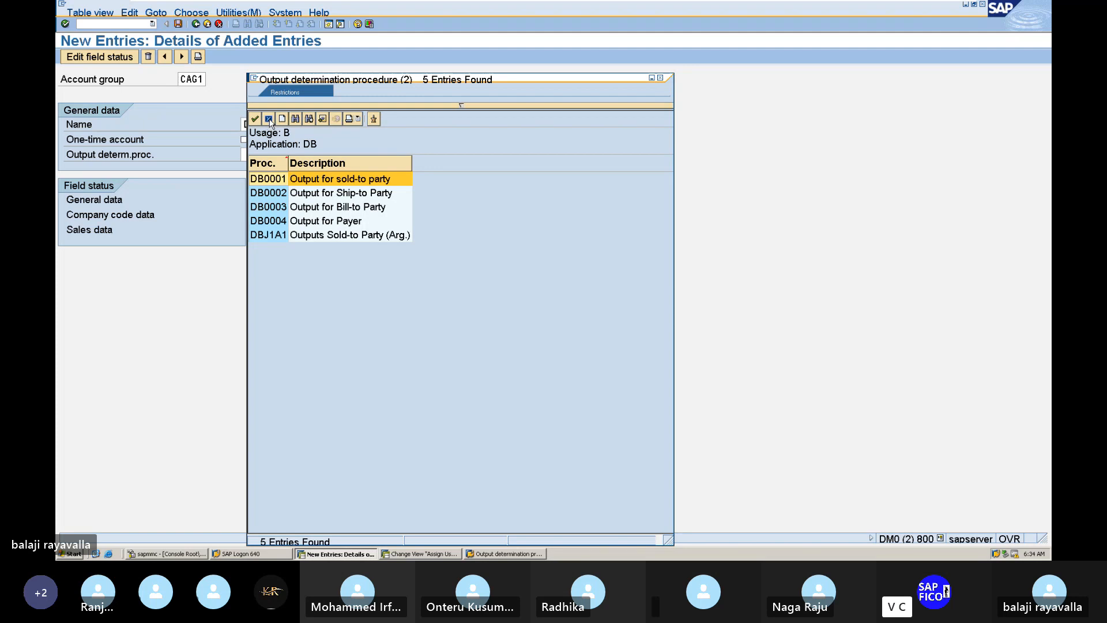
left_click(269, 119)
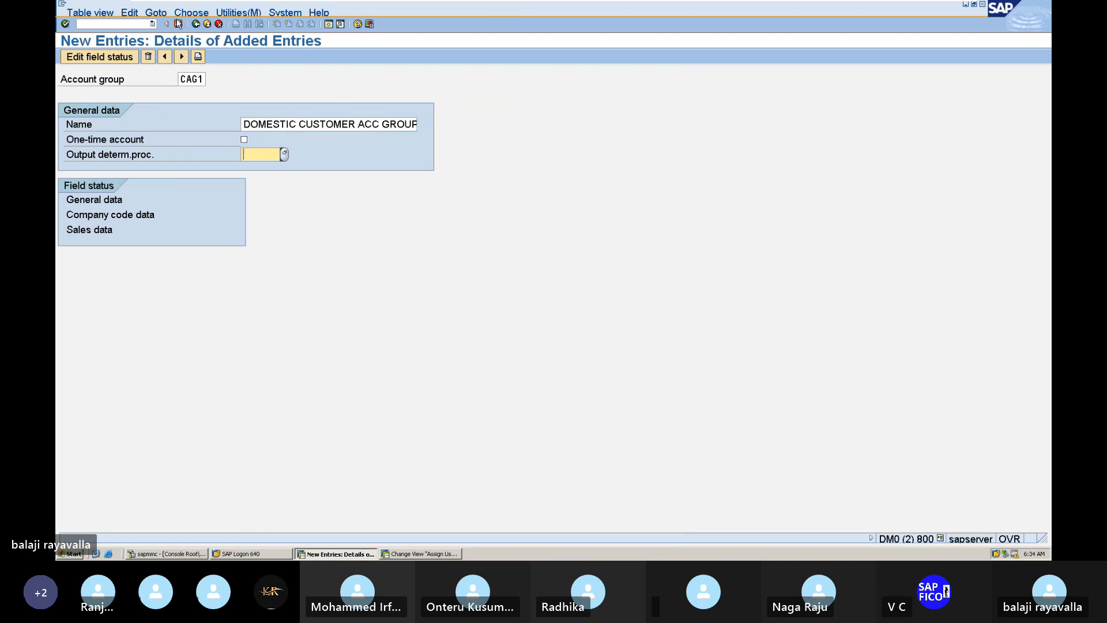
left_click(178, 24)
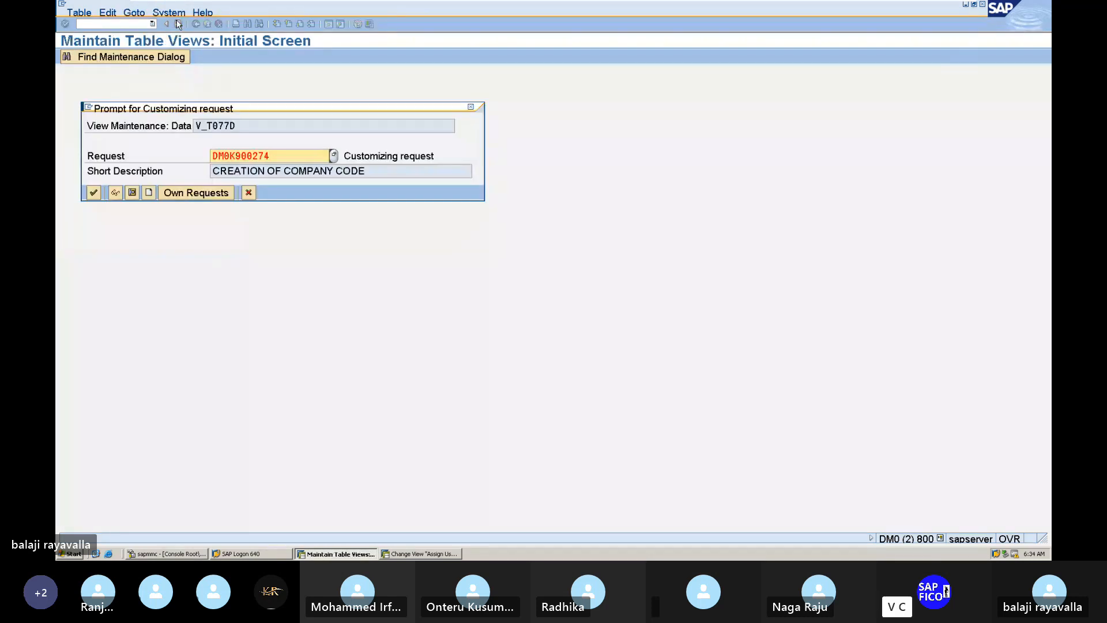
left_click(93, 192)
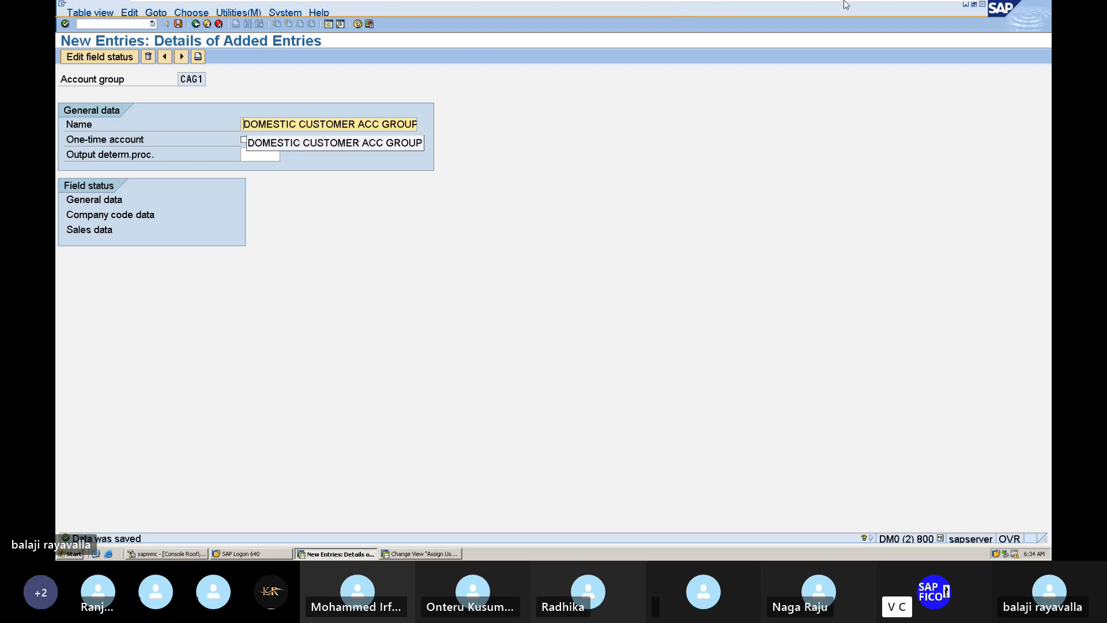
mouse_move(846, 3)
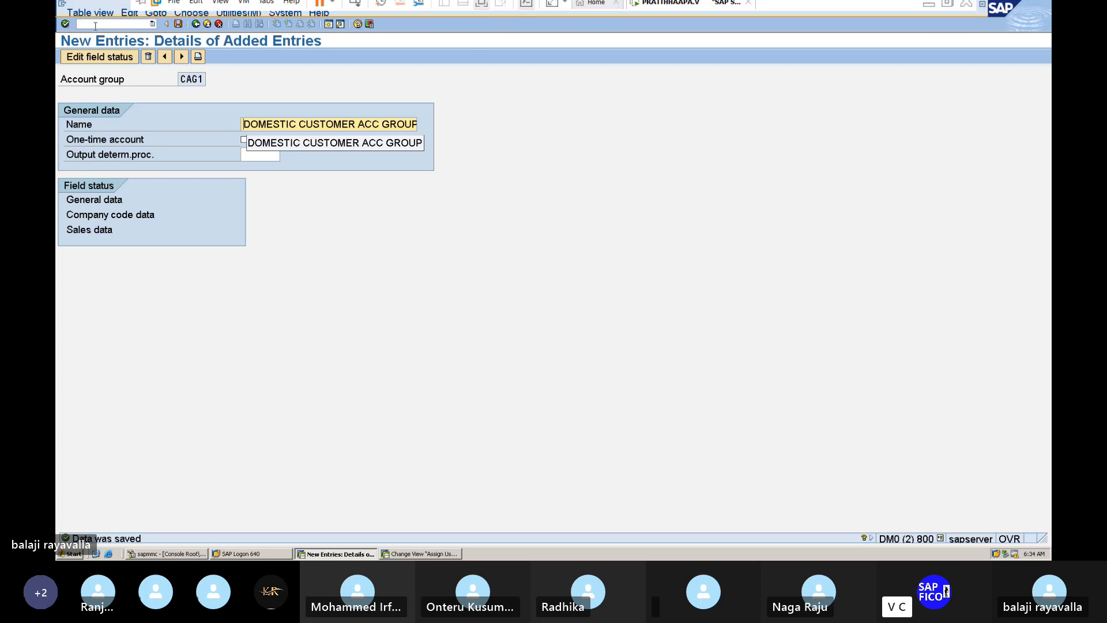
mouse_move(569, 3)
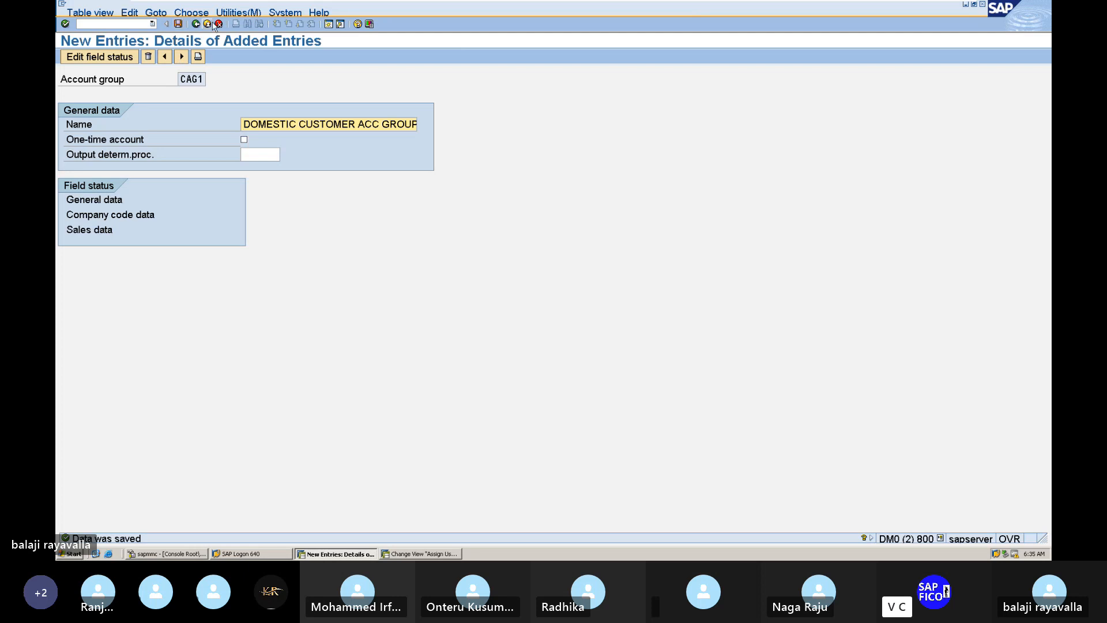
Back out to the overview and create account group CAG2 named 'INTERNATIONAL ACC GROUP'.
left_click(196, 24)
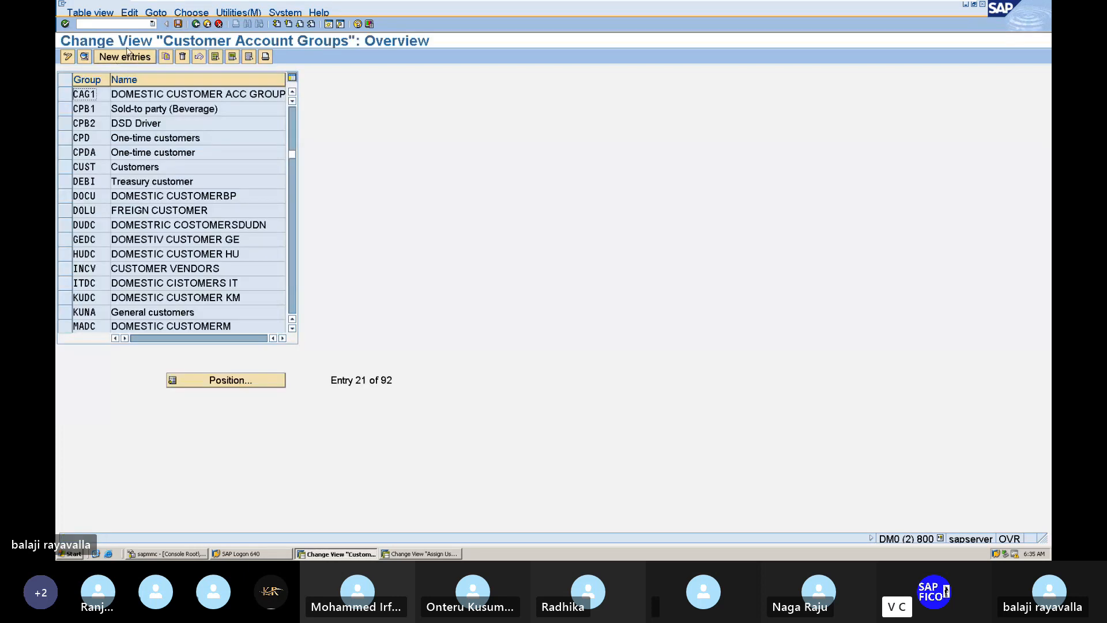
left_click(128, 57)
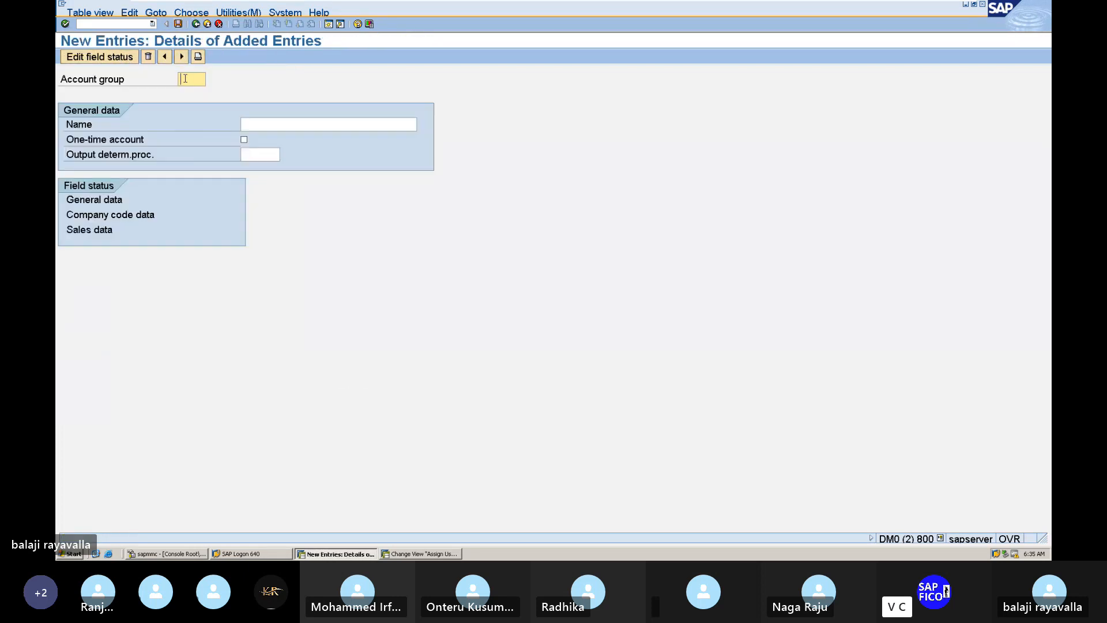
type("CAG2")
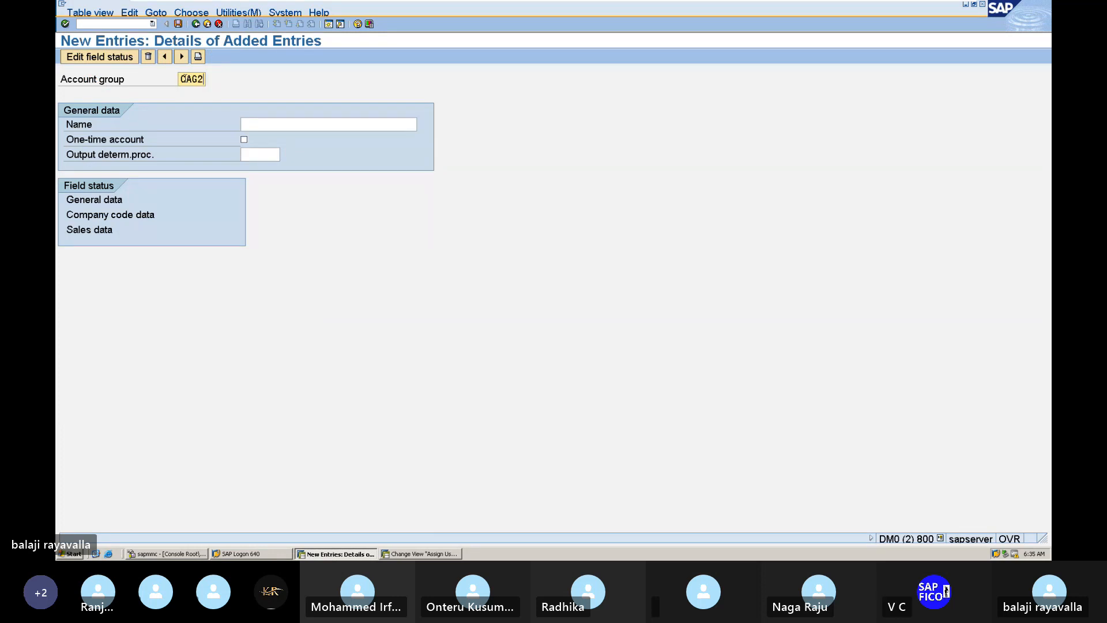
left_click(258, 123)
type("CU")
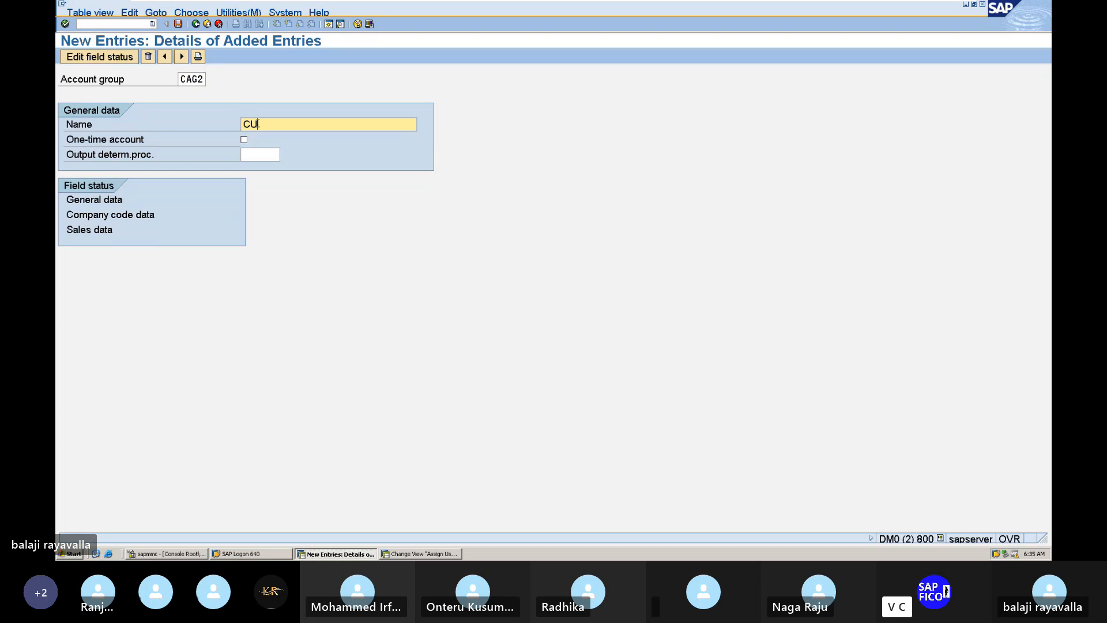
type("STOMER ACC")
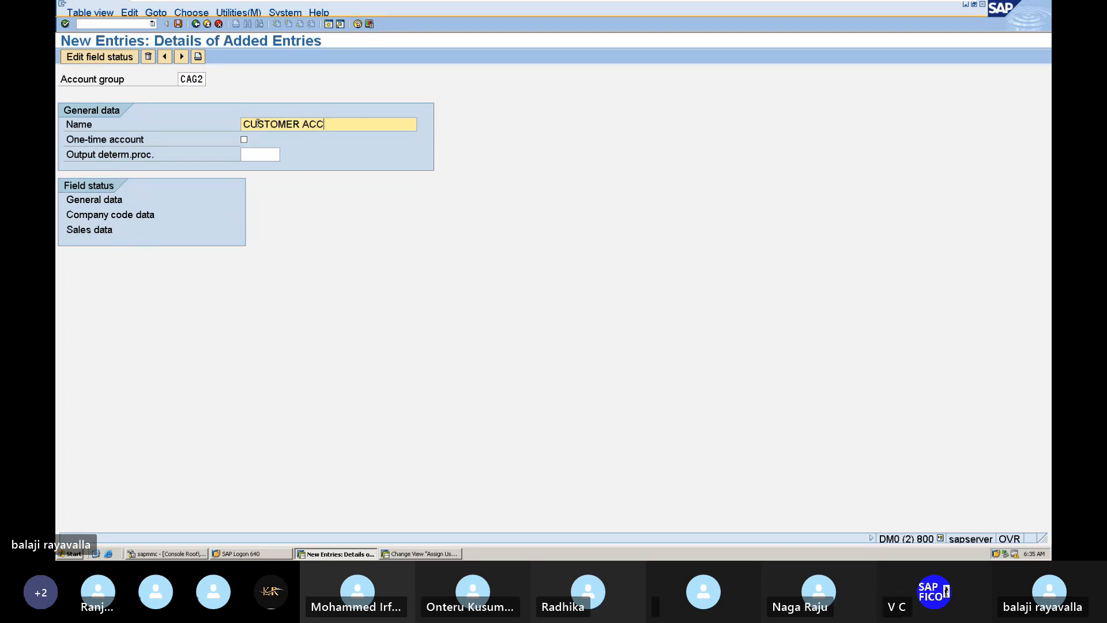
type("OUNTING")
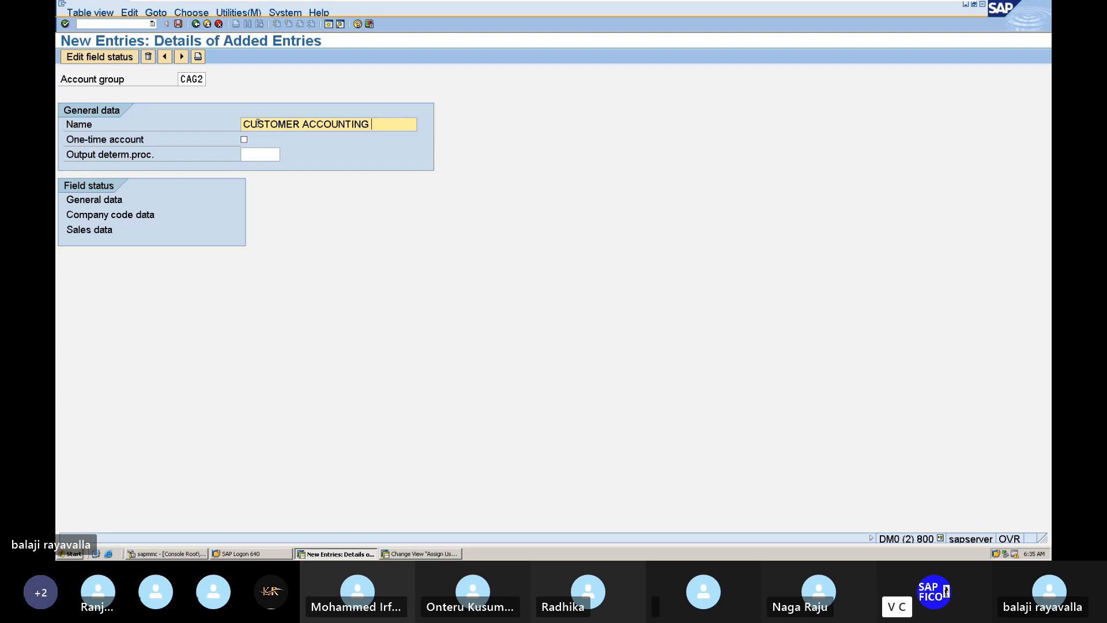
key("BackSpace")
key("BackSpace")
key("BackSpace")
key("BackSpace")
key("BackSpace")
key("BackSpace")
key("BackSpace")
key("BackSpace")
key("BackSpace")
key("BackSpace")
key("BackSpace")
key("BackSpace")
key("BackSpace")
key("BackSpace")
key("BackSpace")
key("BackSpace")
key("BackSpace")
key("BackSpace")
key("BackSpace")
key("BackSpace")
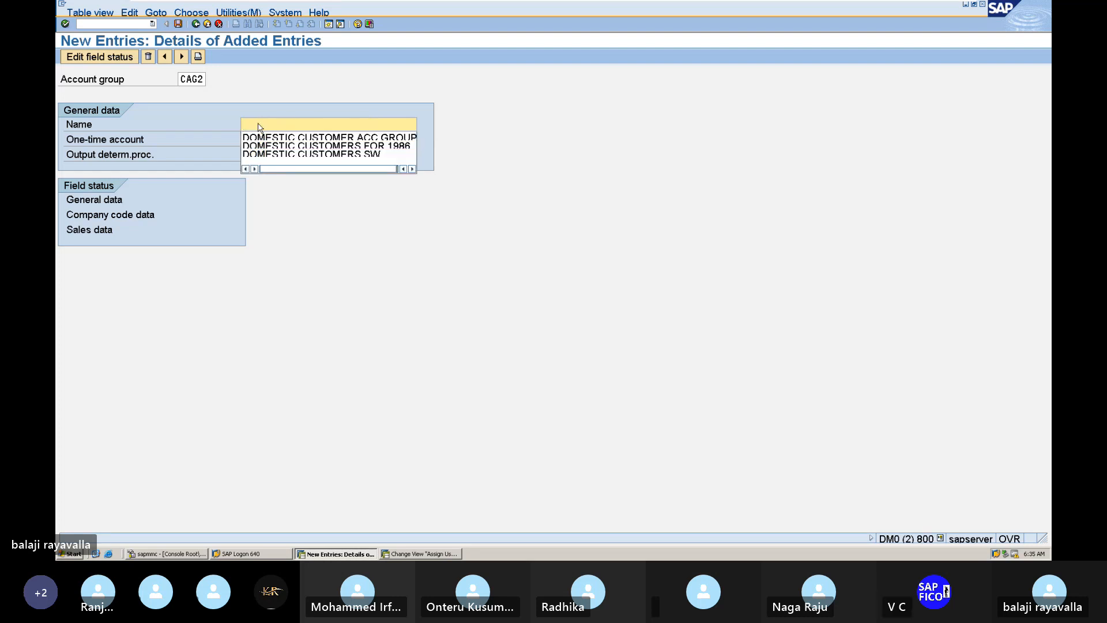
type("INTER")
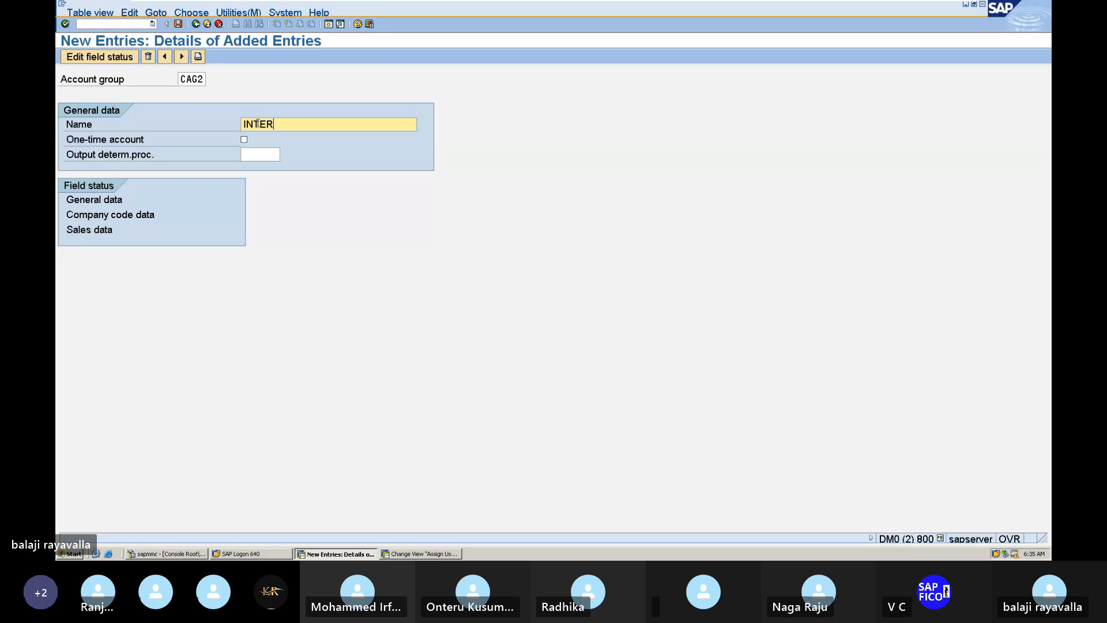
type("NATIONAL ACC")
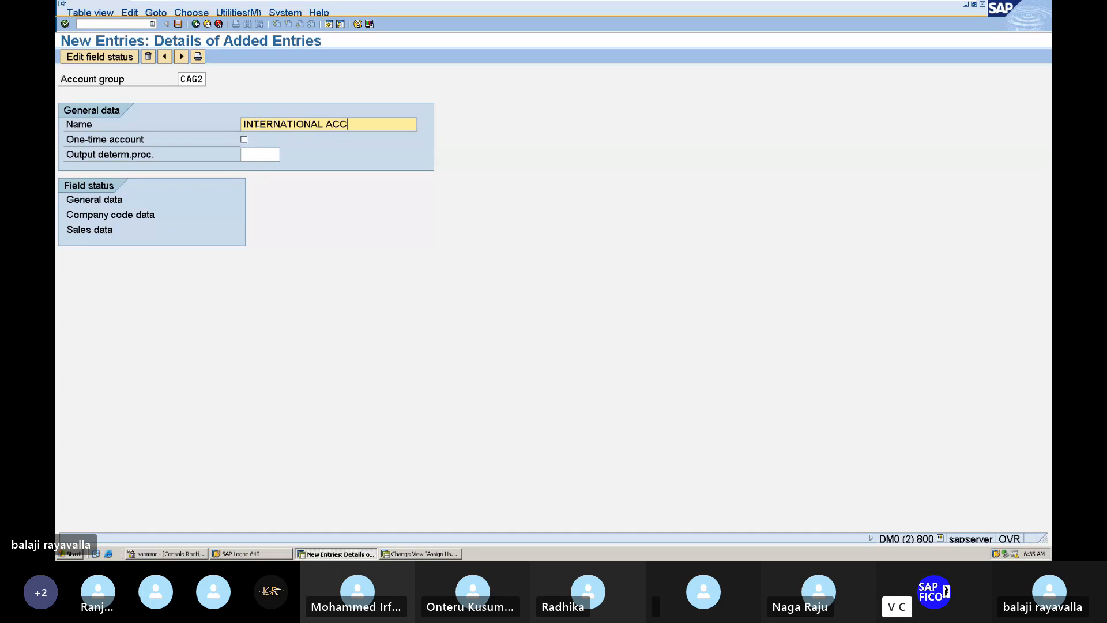
type(" GROUP")
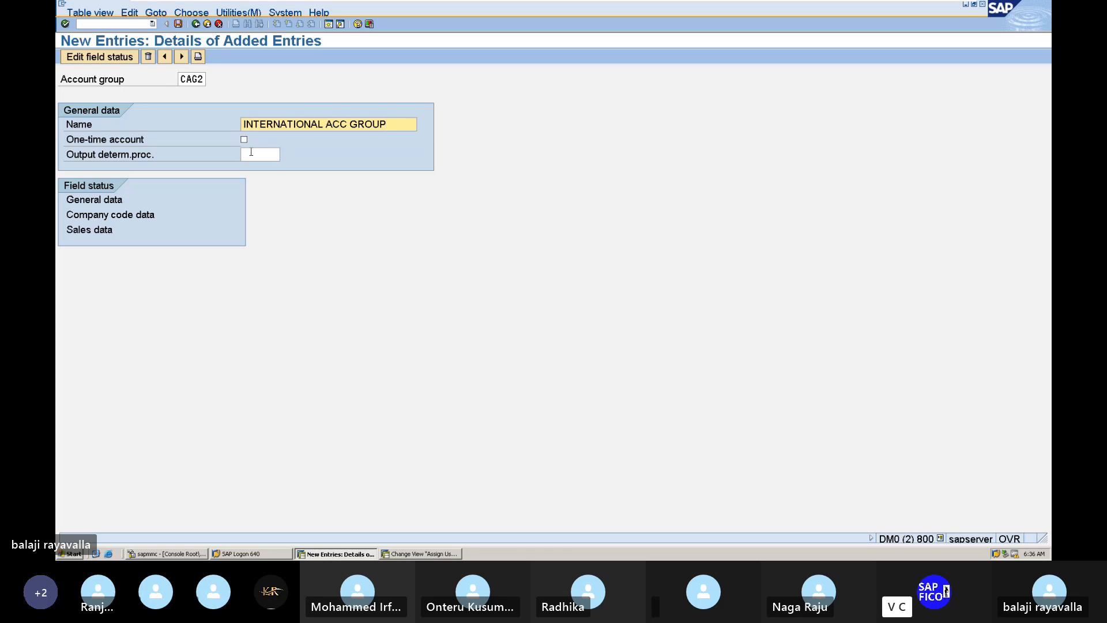
Save CAG2 and return to the overview, now listing 93 account groups.
left_click(178, 24)
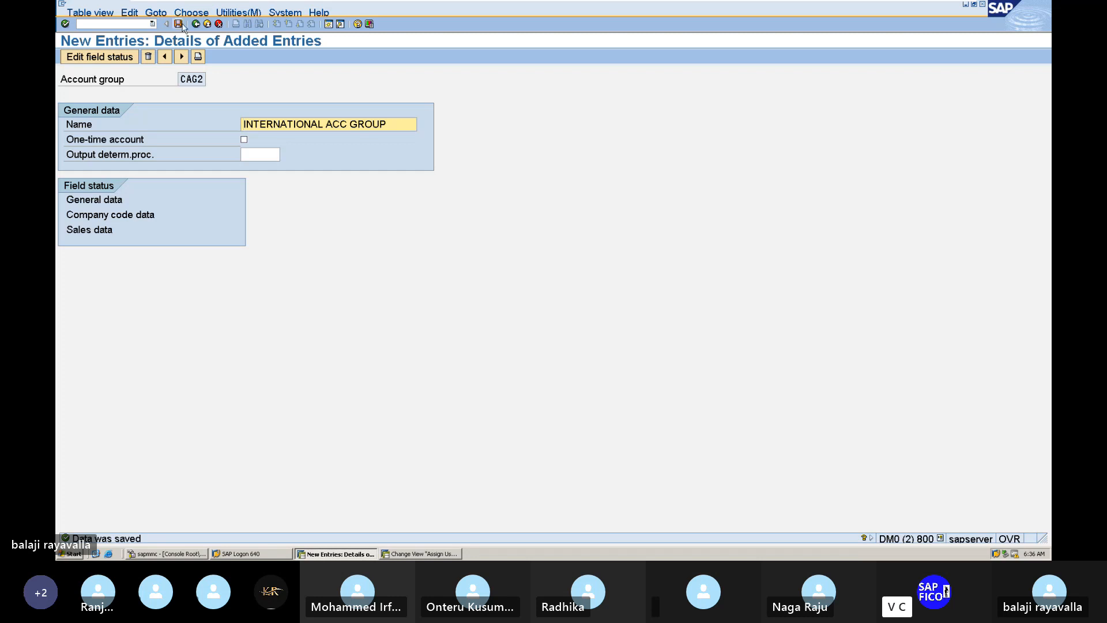
left_click(197, 24)
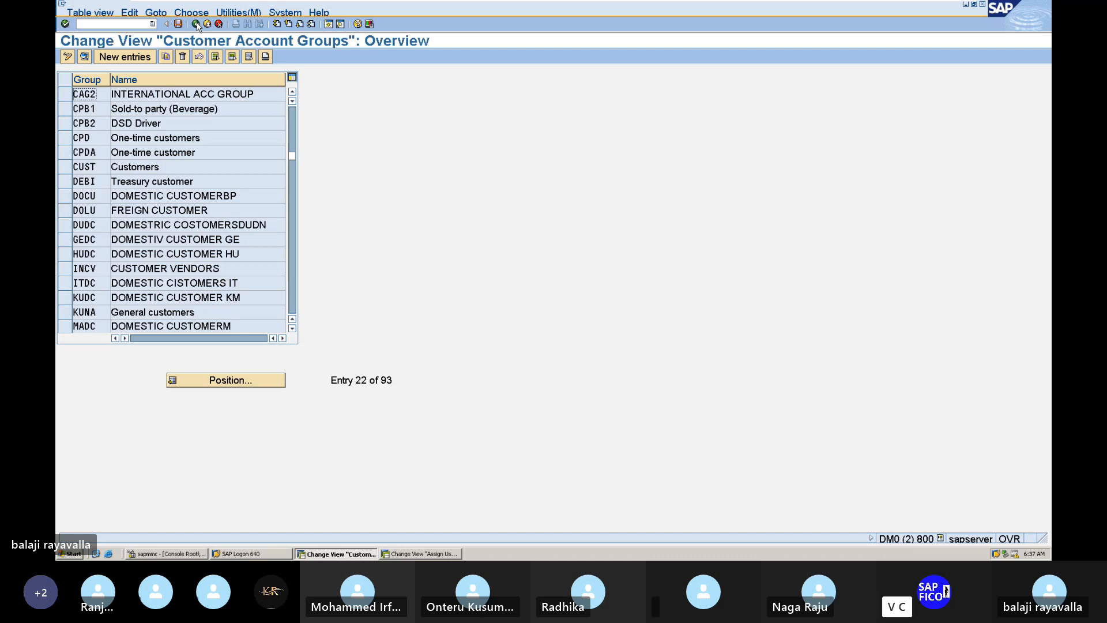
Create account group CAG3 named 'ONE TIME CUSTOMER ACC GROUP'.
left_click(141, 60)
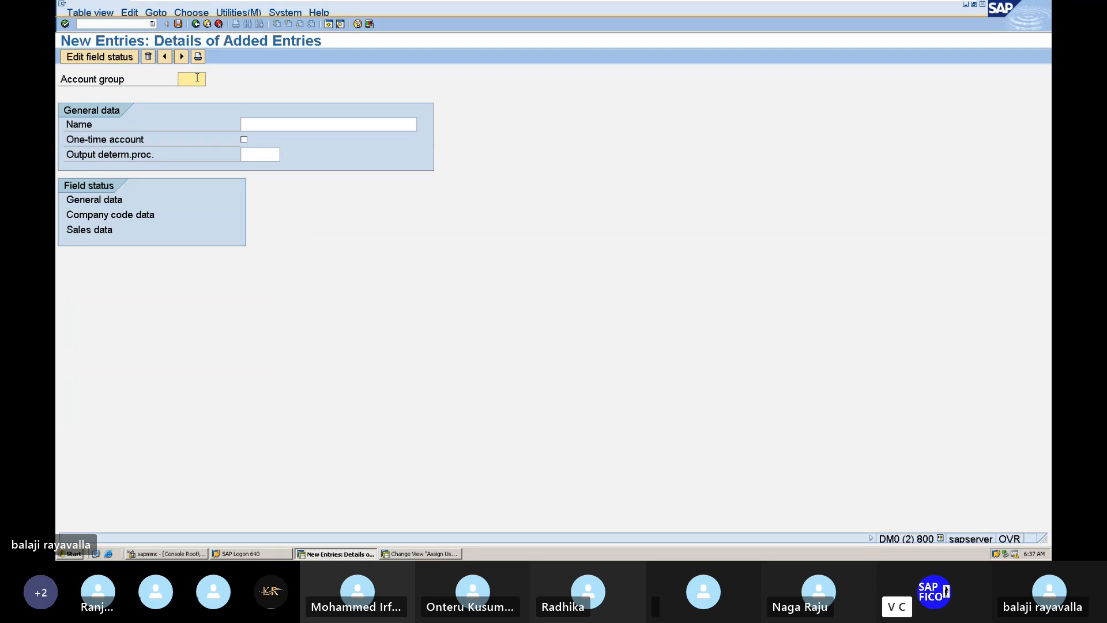
type("CAG3")
left_click(260, 123)
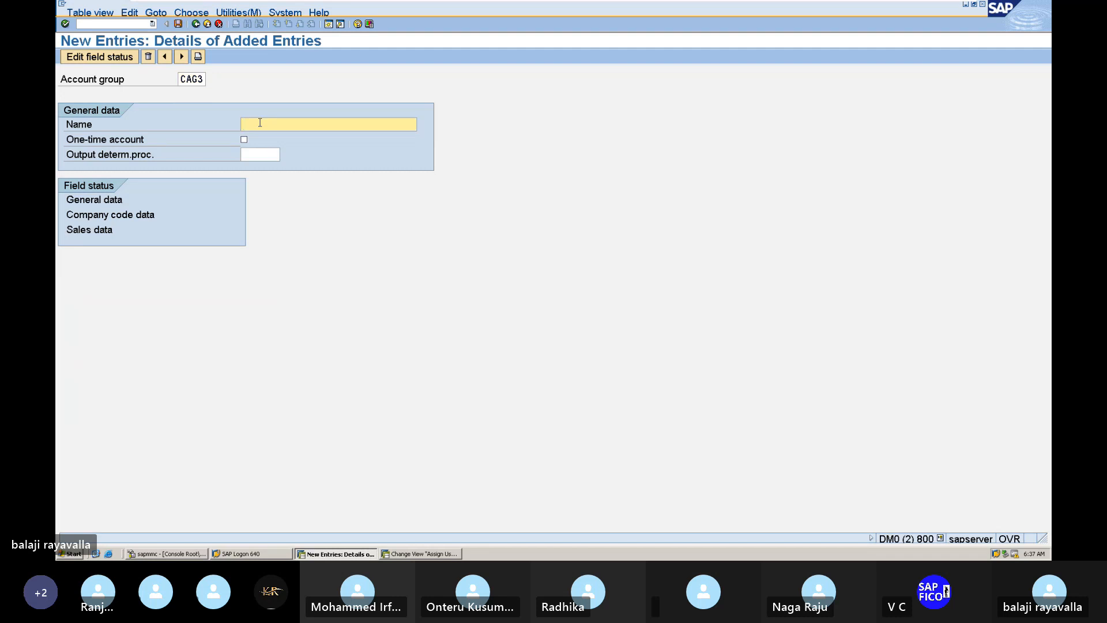
type("ONE TIME ")
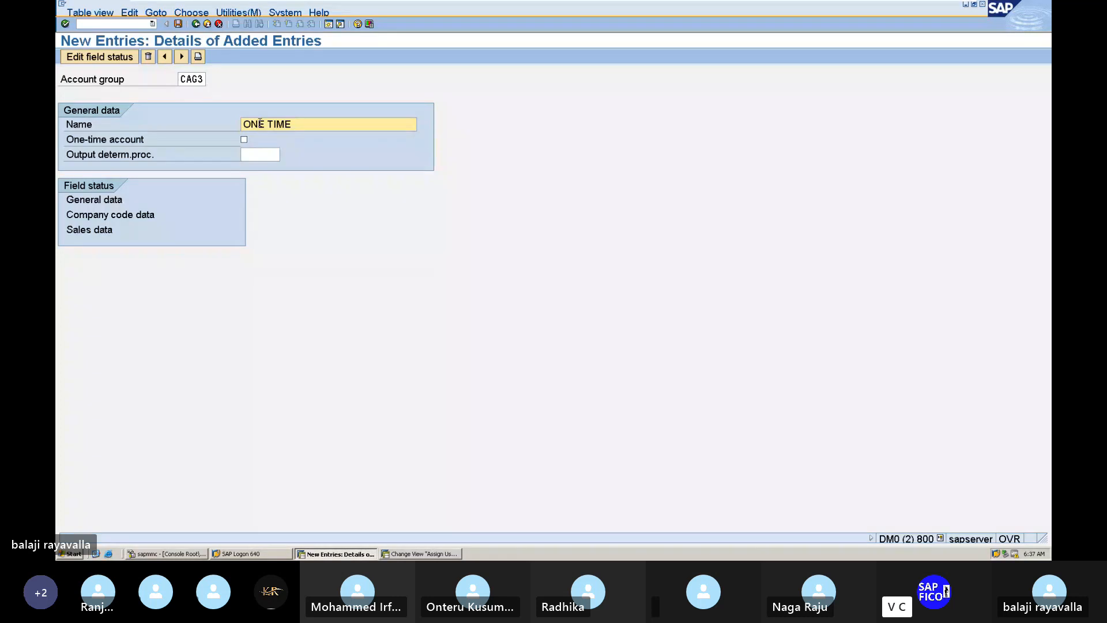
type("CU")
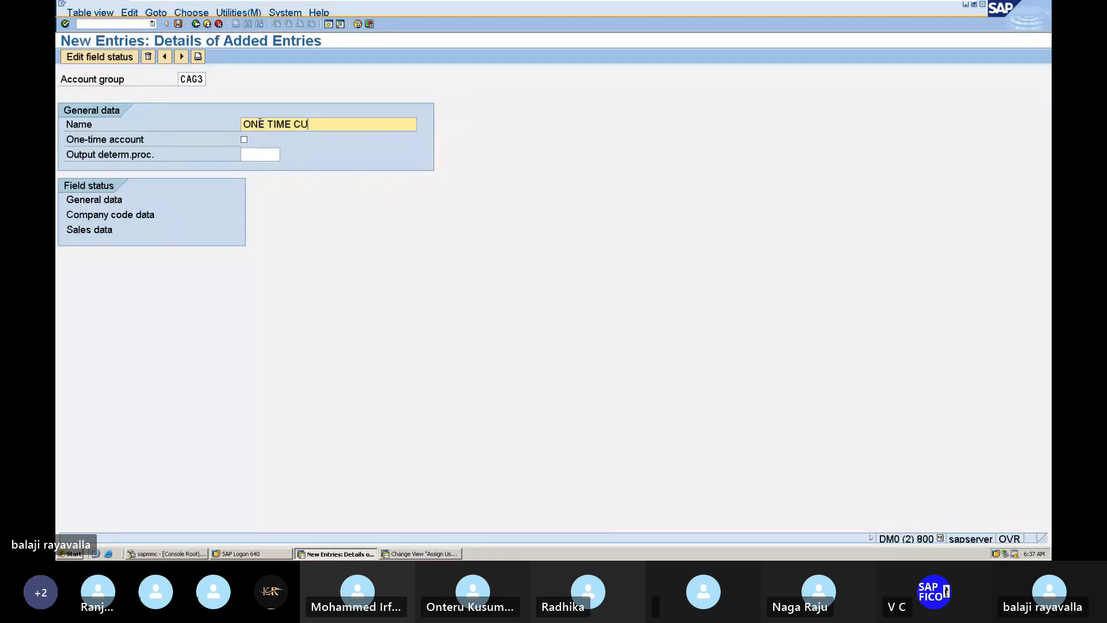
type("STOMER ACC GROU")
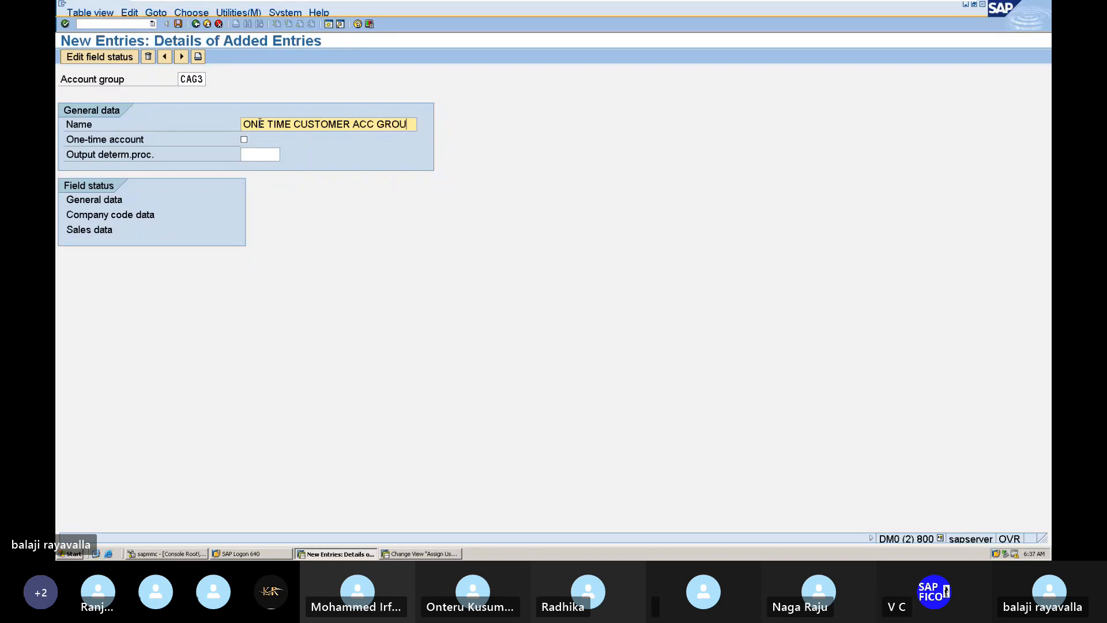
type("P")
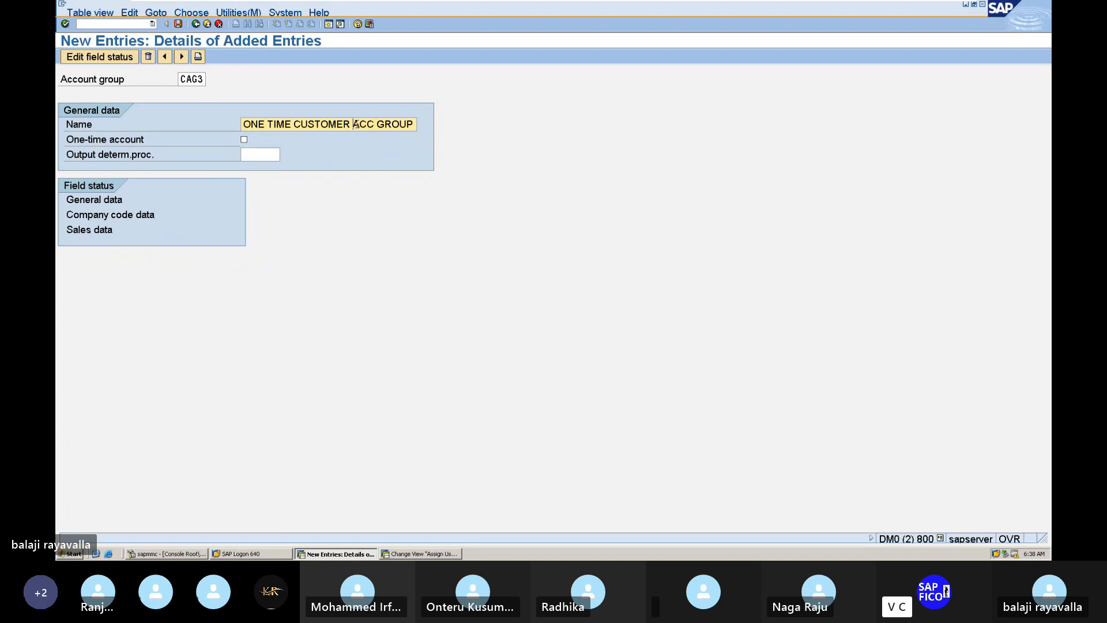
Mark CAG3 as a one-time account, save it, and go back to the overview.
left_click(264, 153)
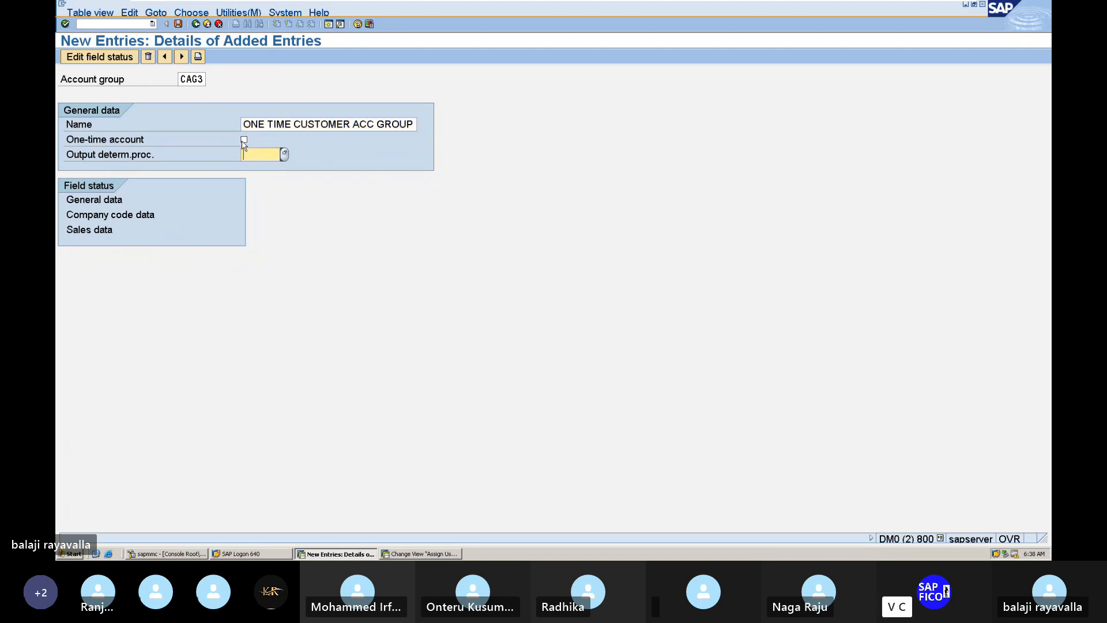
left_click(244, 140)
left_click(178, 25)
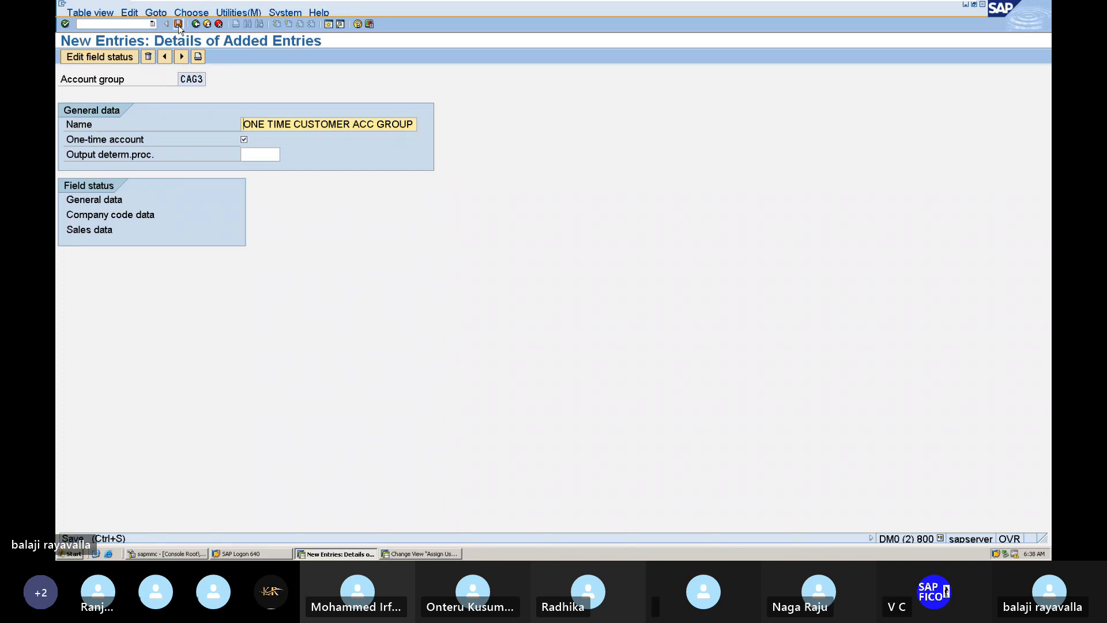
left_click(197, 25)
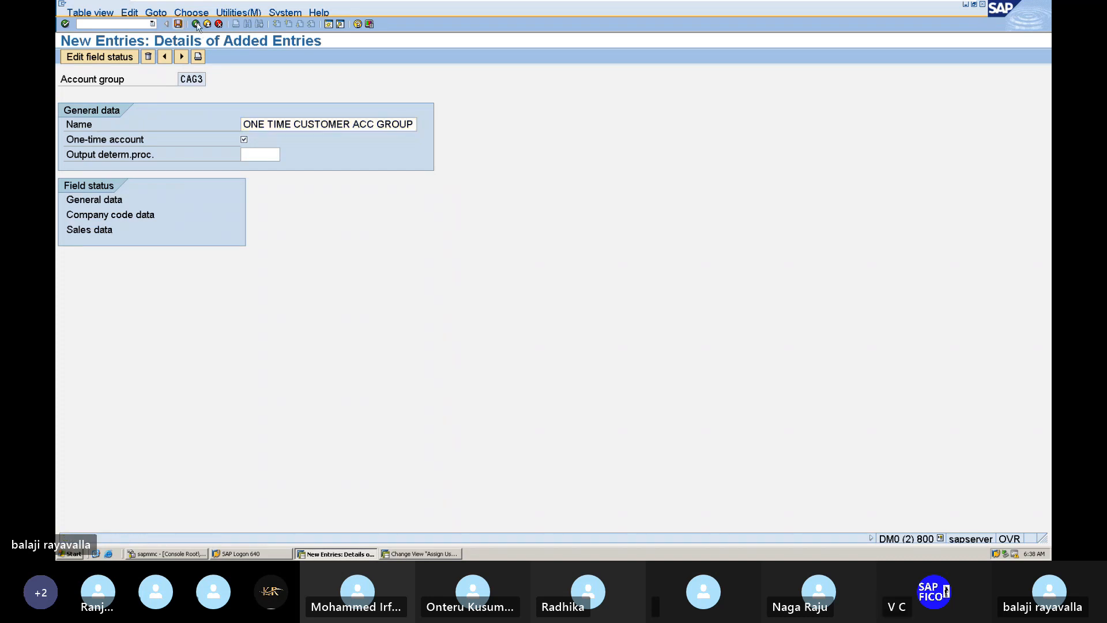
left_click(196, 25)
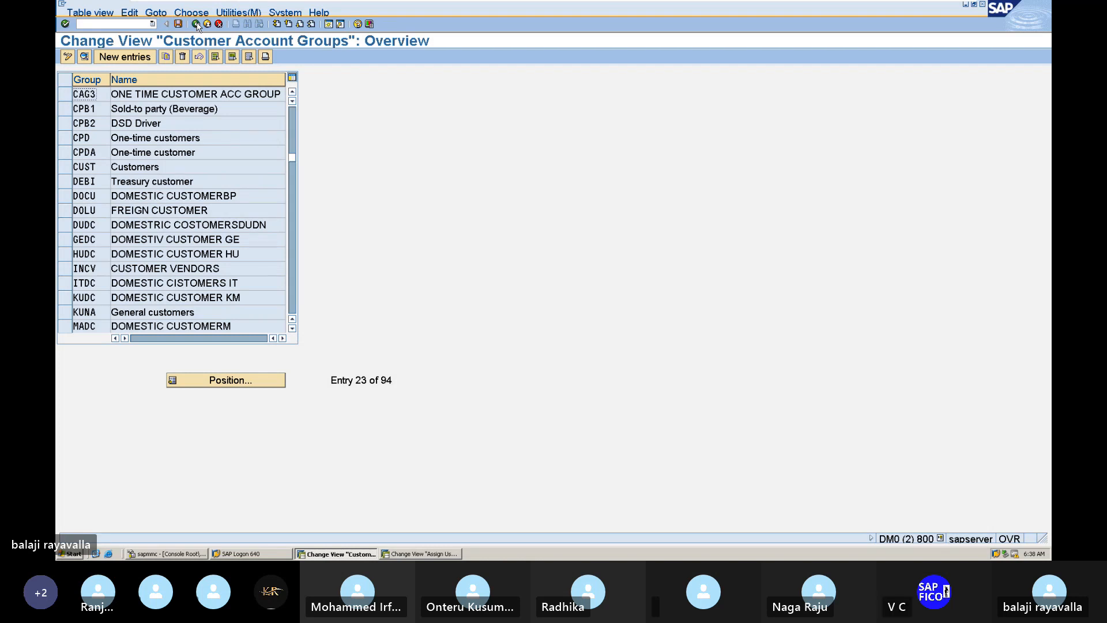
Enter /n to return to the SAP Easy Access main menu.
left_click(85, 24)
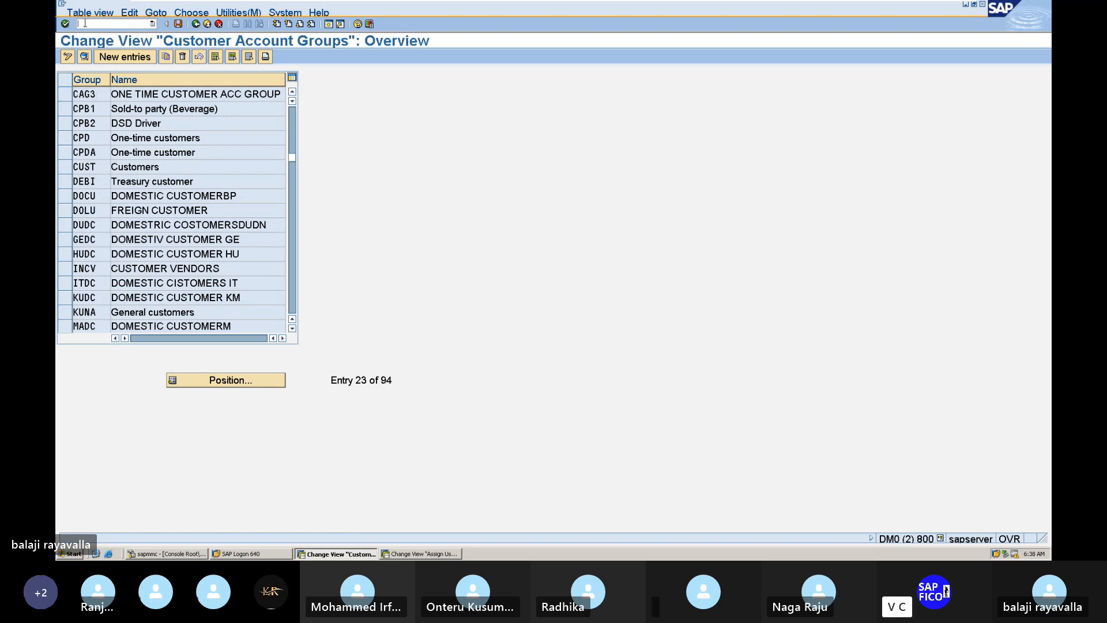
type("/n")
key("Return")
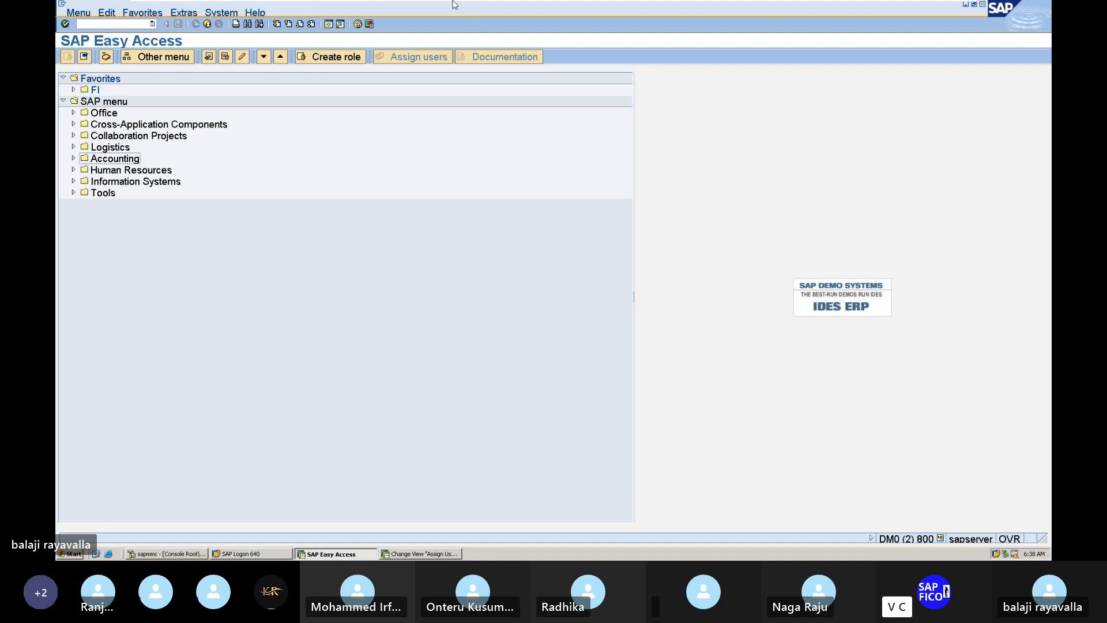
mouse_move(841, 2)
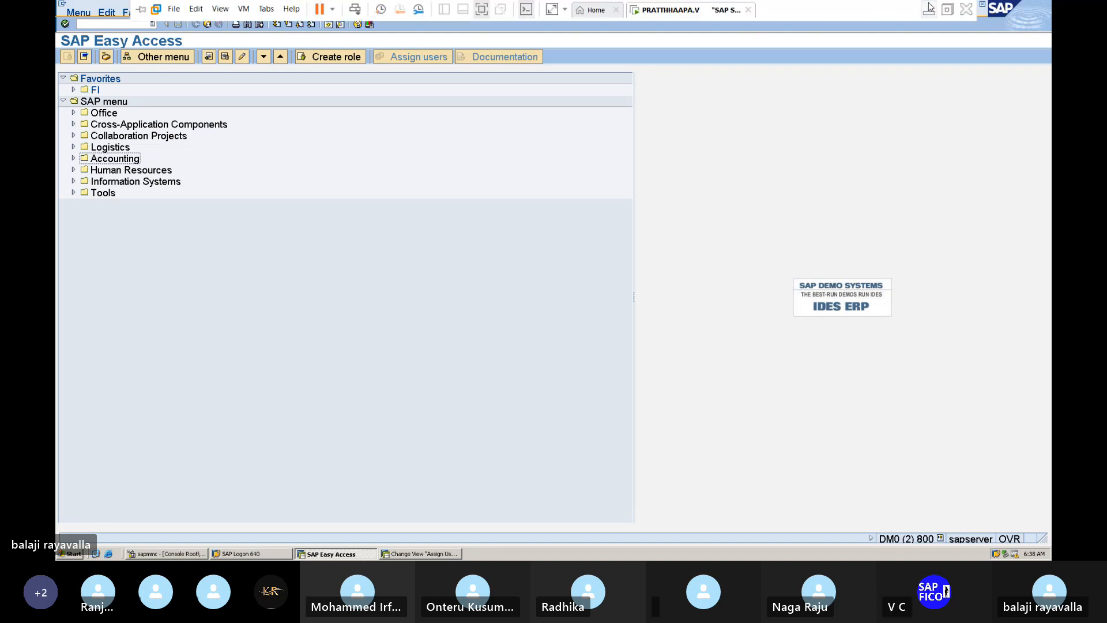
left_click(929, 8)
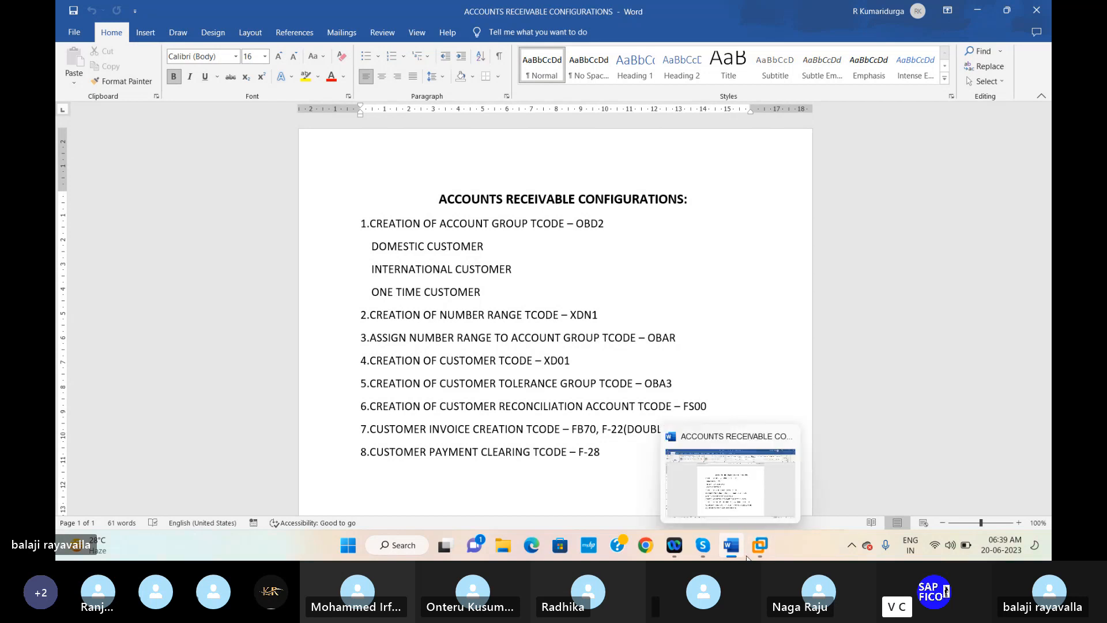
mouse_move(765, 553)
left_click(780, 479)
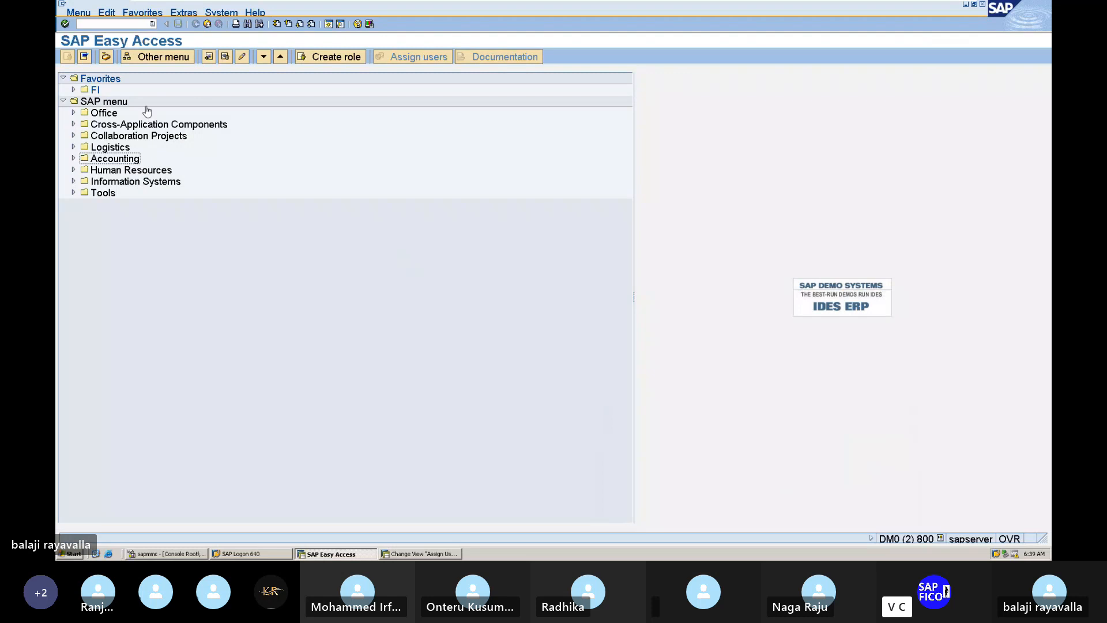
Run /NXDN1 to reach the Customer Number Ranges maintenance screen.
left_click(124, 22)
type("/NXD")
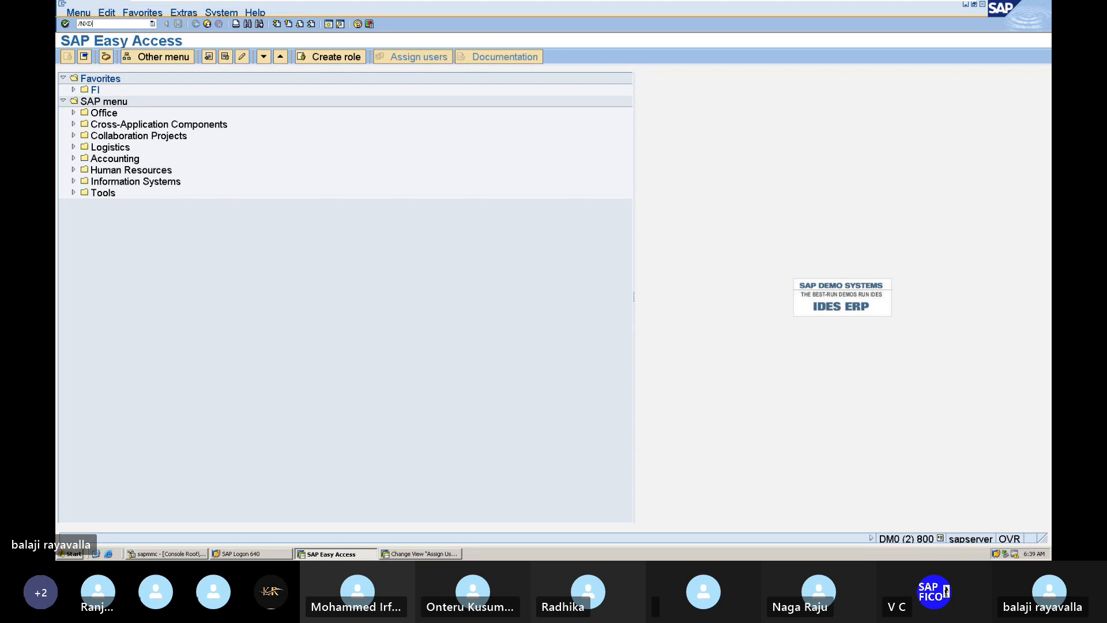
type("N1")
key("Return")
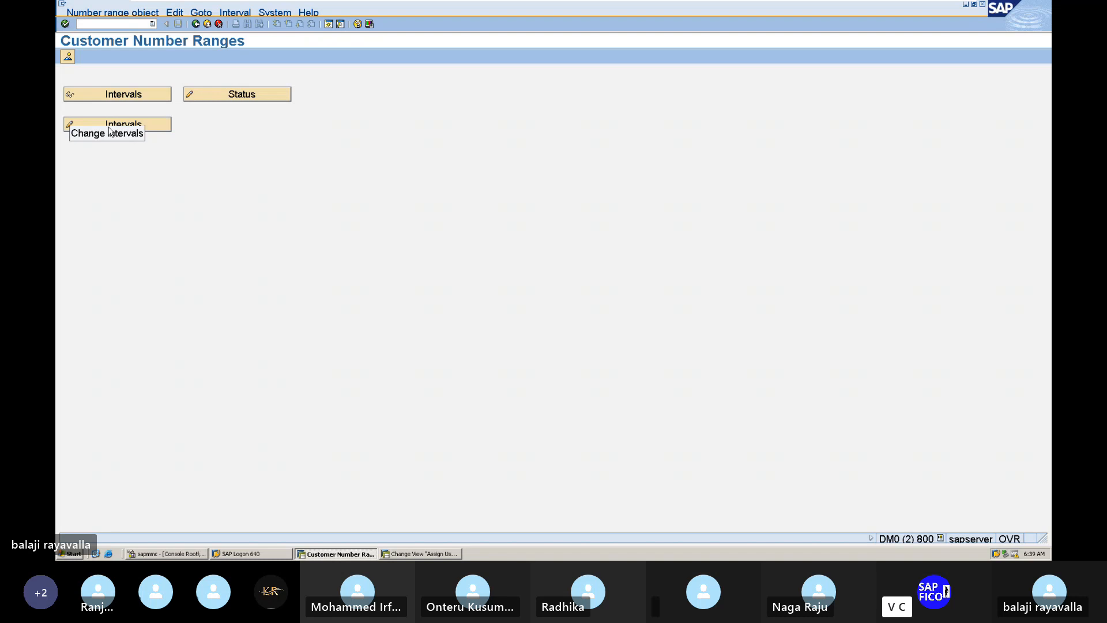
Insert customer number range interval C1 from 23500 to 33500 in change mode.
left_click(156, 131)
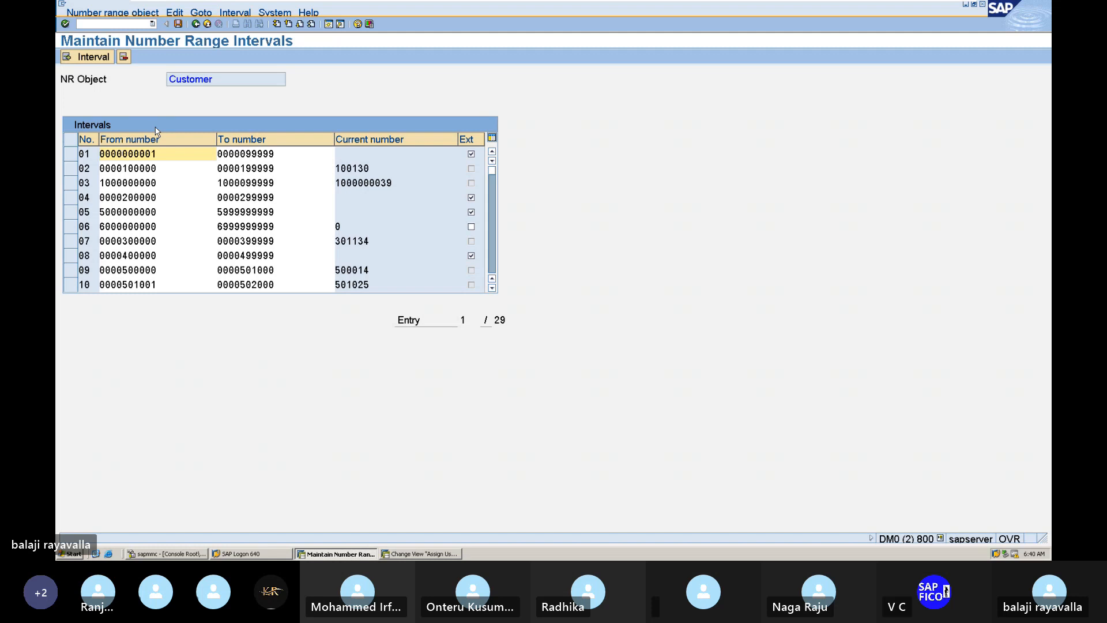
left_click(92, 60)
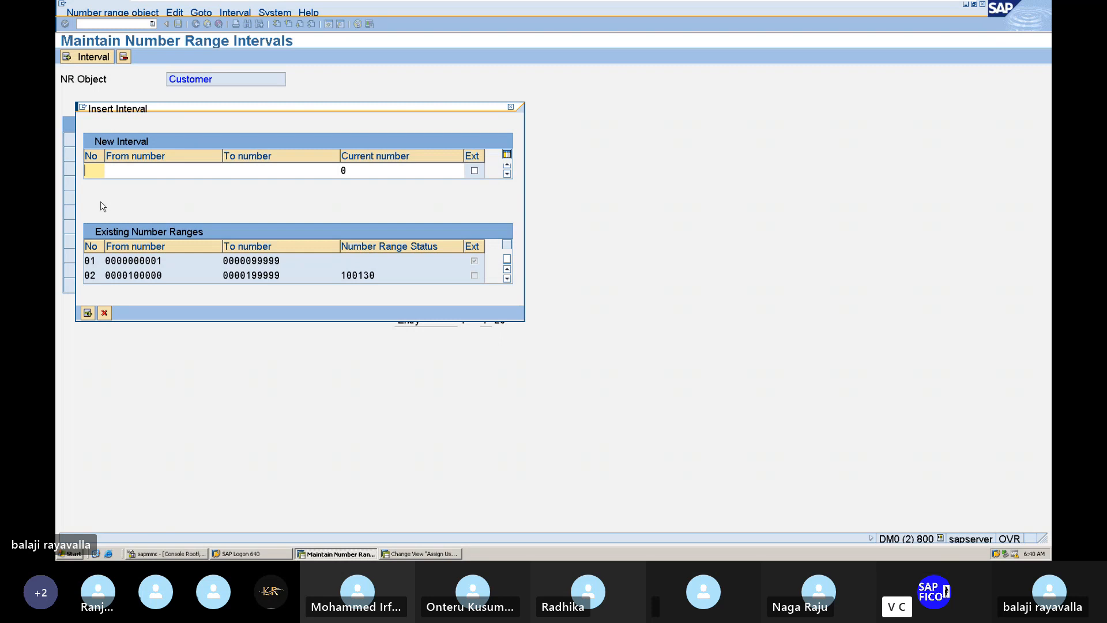
type("C1")
left_click(127, 173)
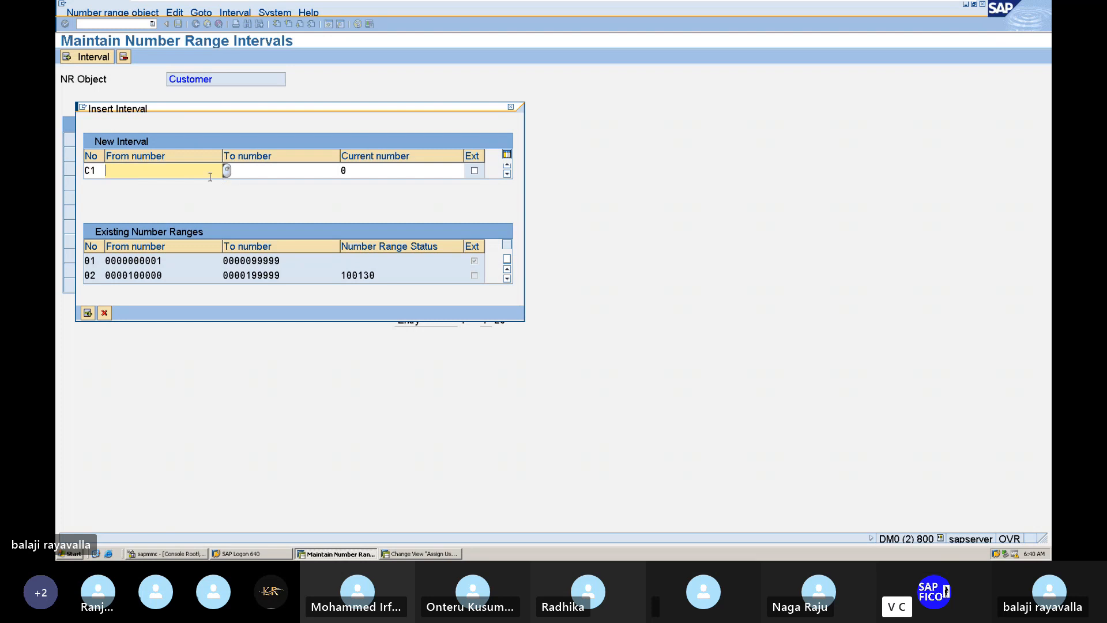
type("23")
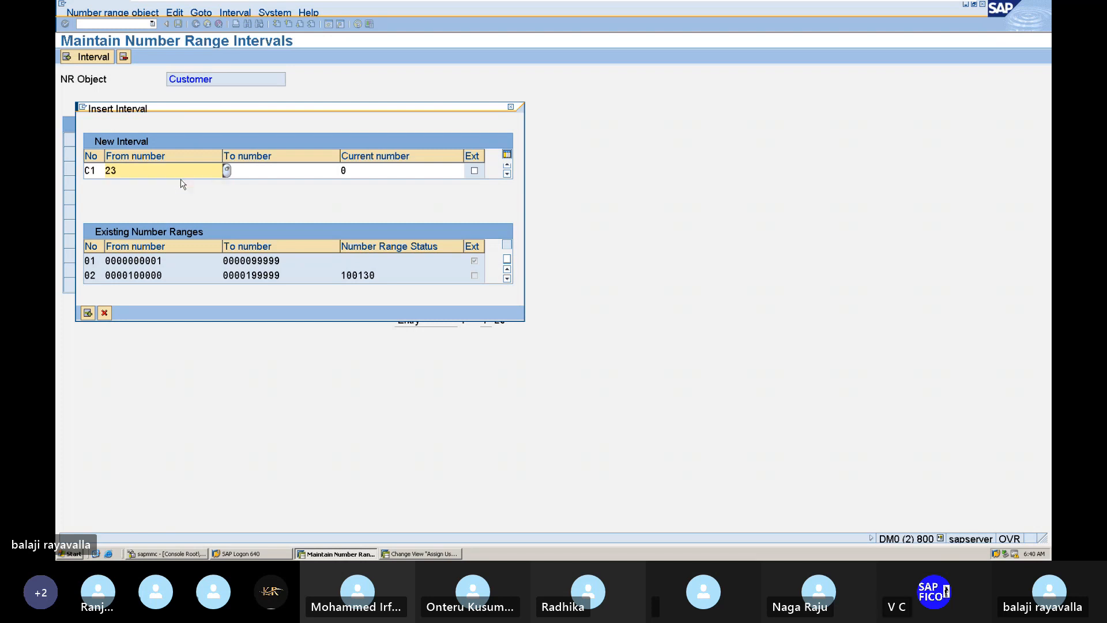
type("500")
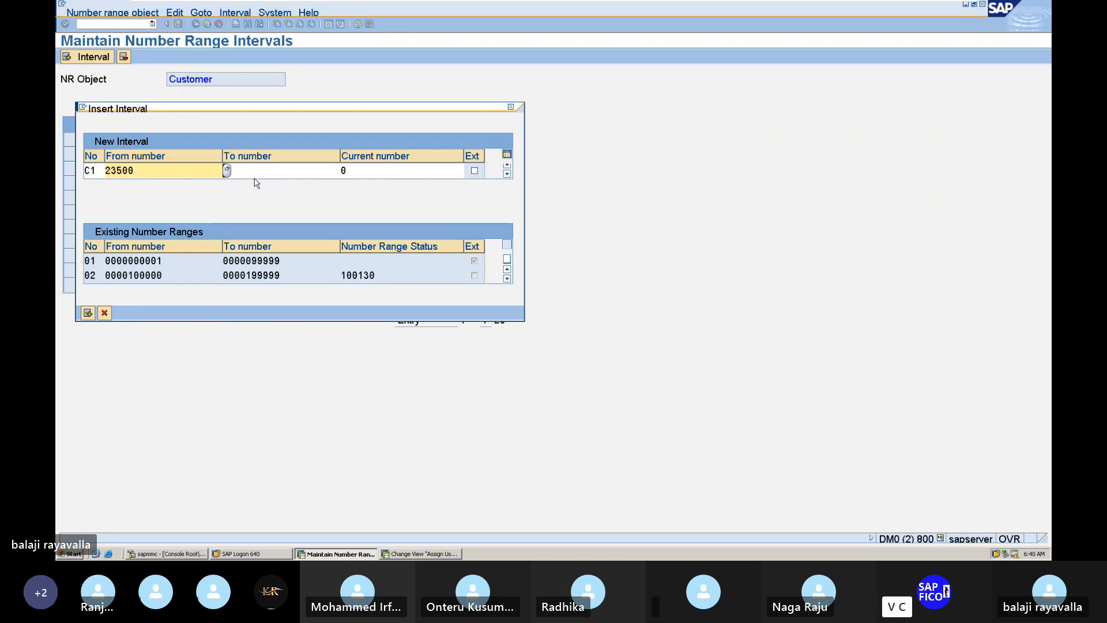
key("Tab")
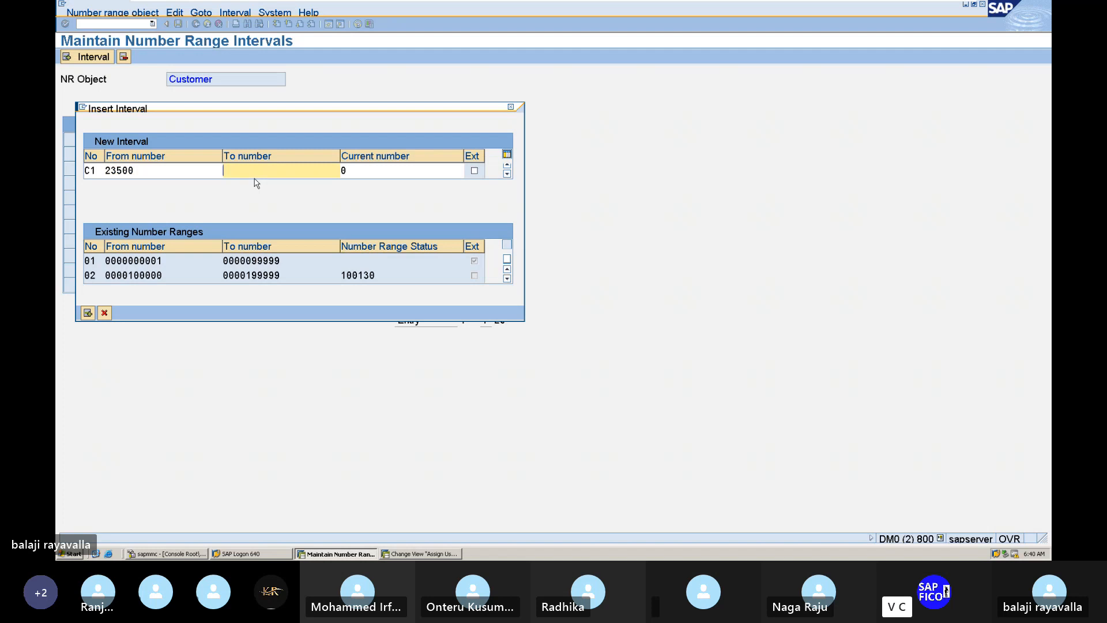
type("33500")
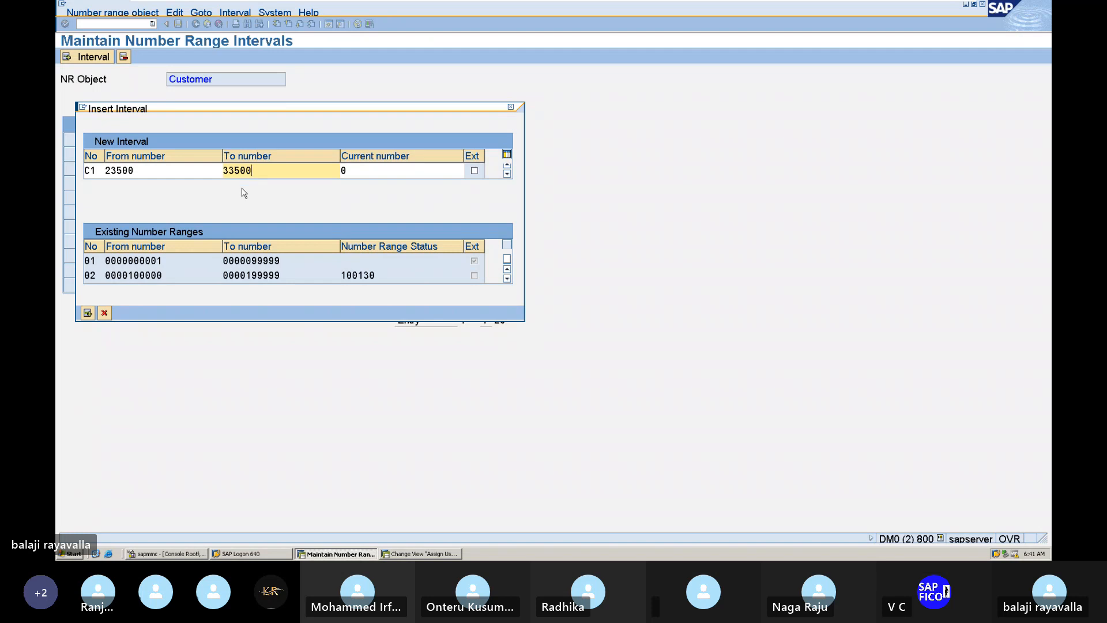
key("Return")
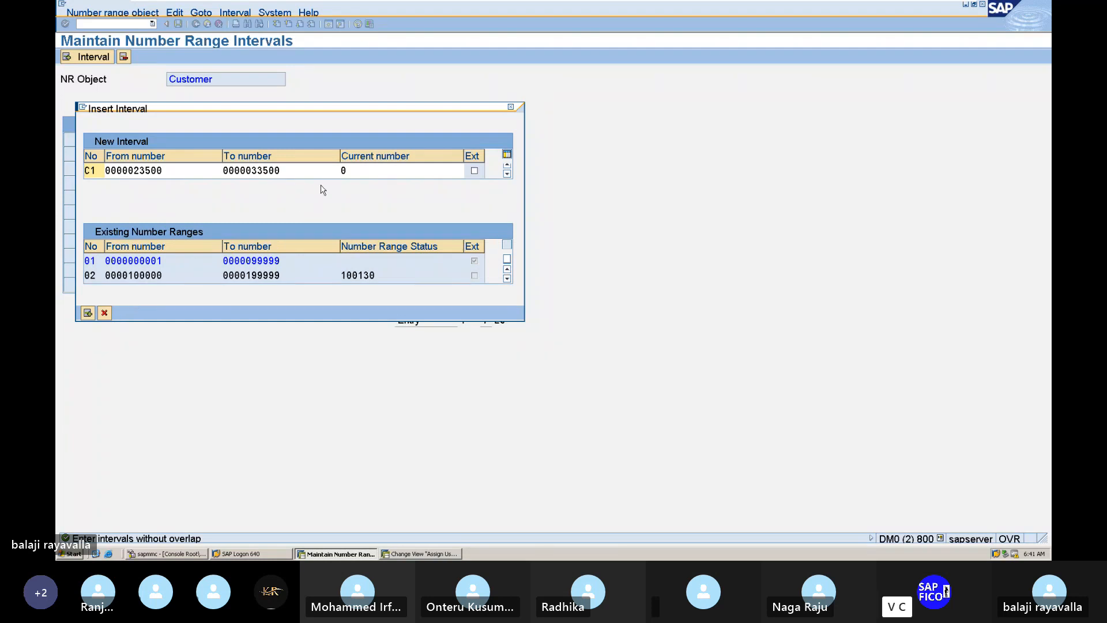
Discard the pending interval, scroll the 29-entry intervals list, and open a blank Insert Interval dialog.
left_click(511, 108)
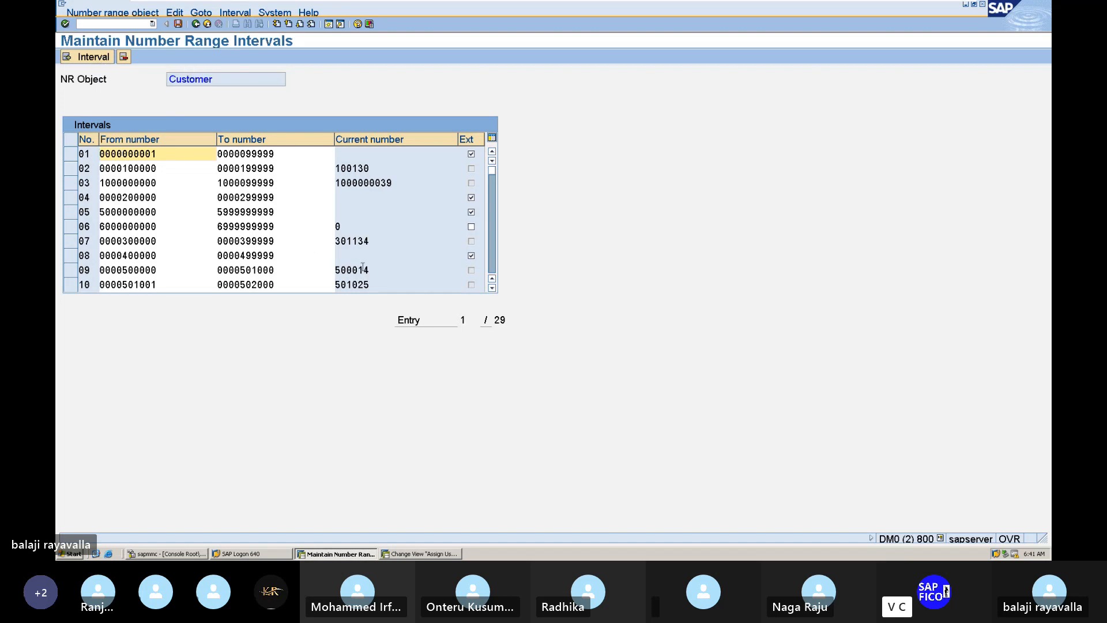
left_click(491, 249)
left_click(491, 251)
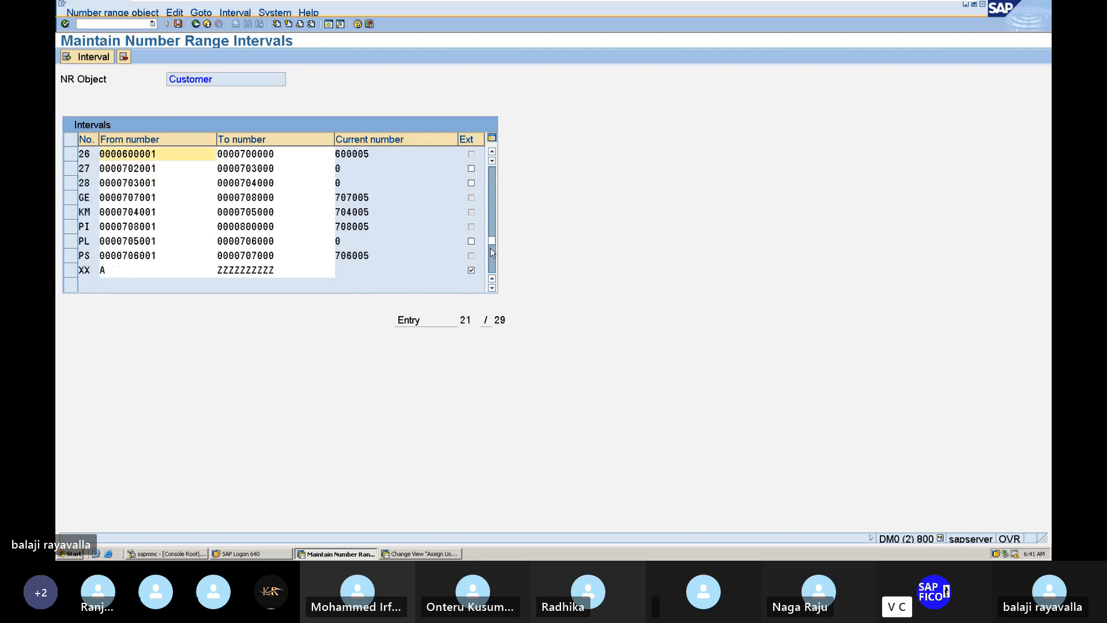
left_click(491, 251)
left_click(491, 251)
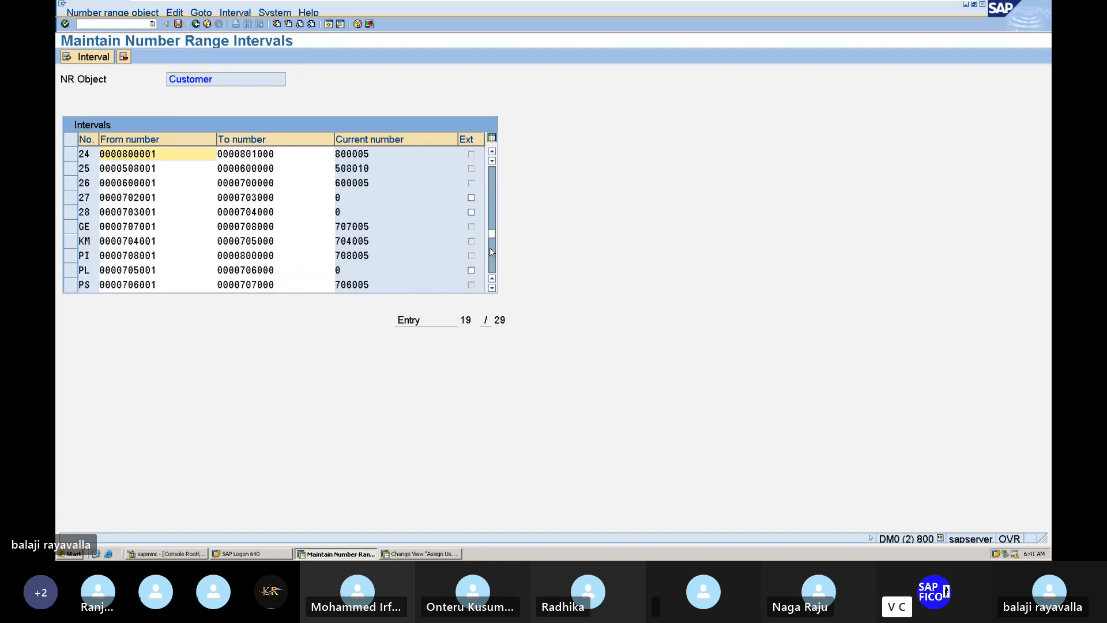
left_click(492, 217)
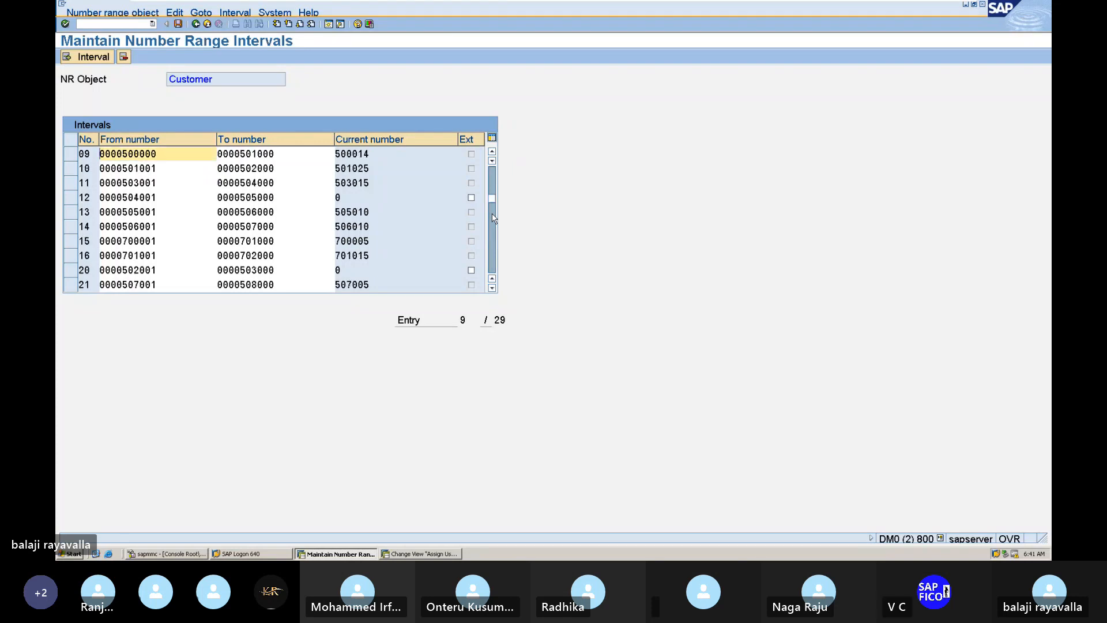
left_click(96, 58)
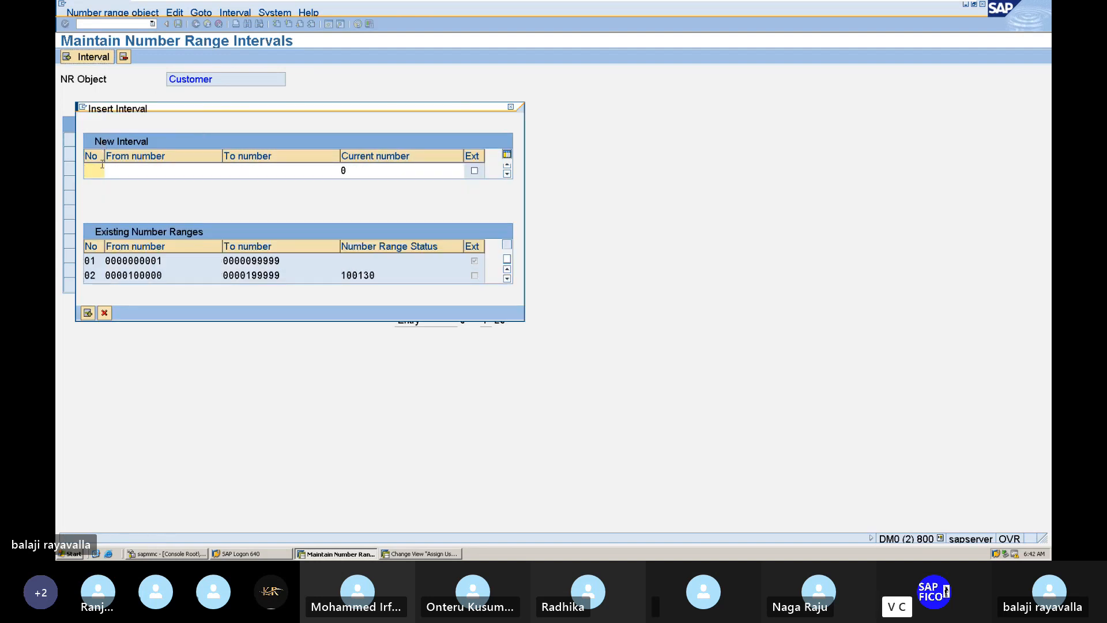
Enter interval C1 from 120000 to 121000 and submit it for checking.
type("C1")
key("Tab")
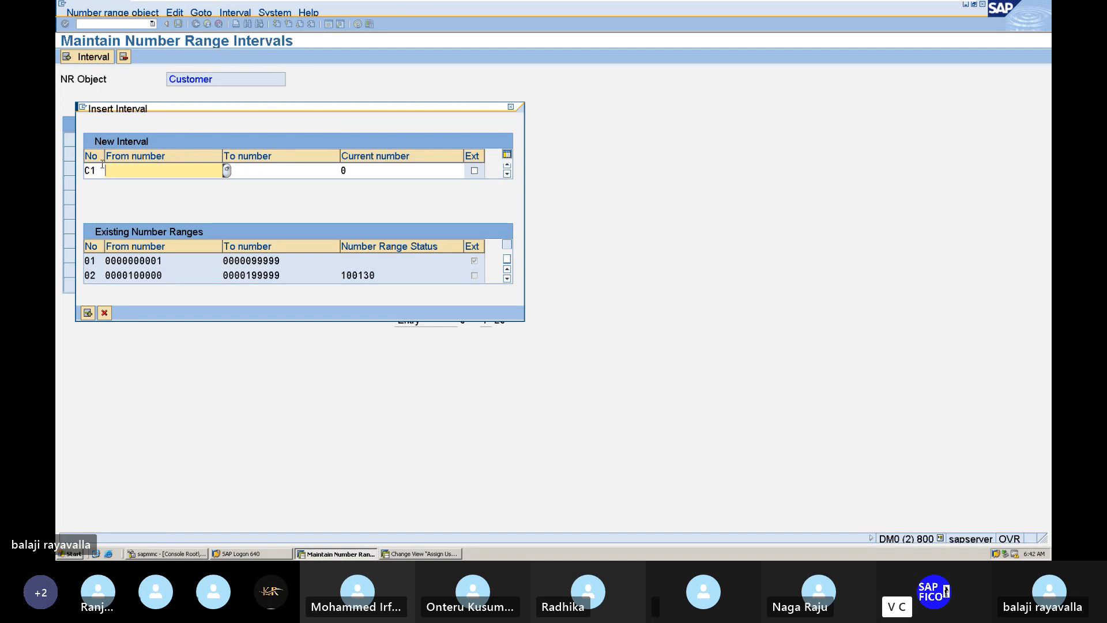
type("1")
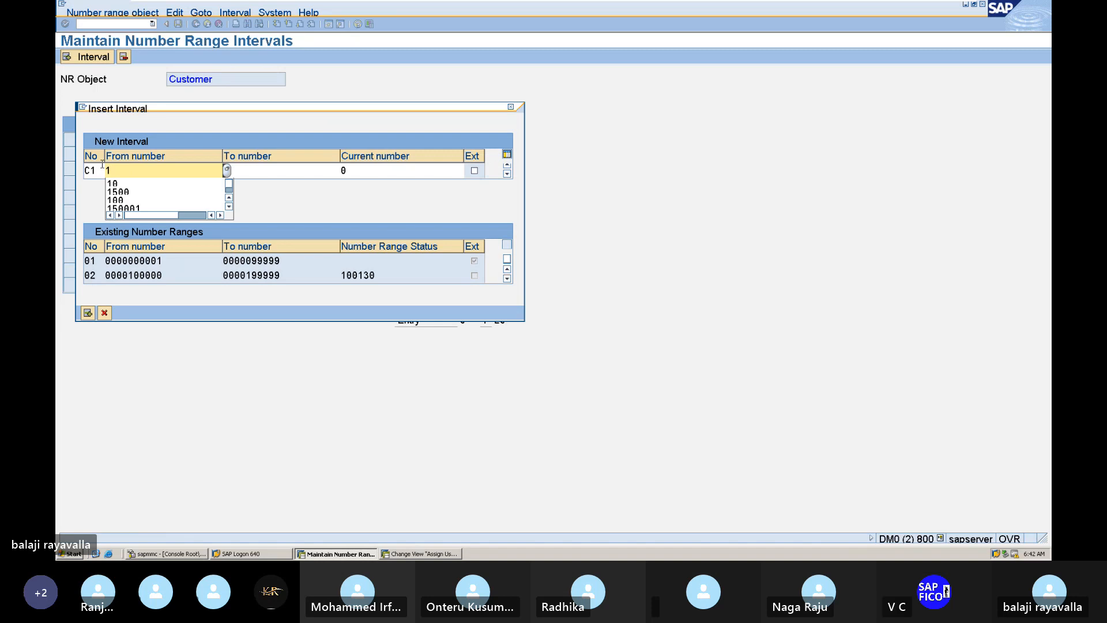
type("0")
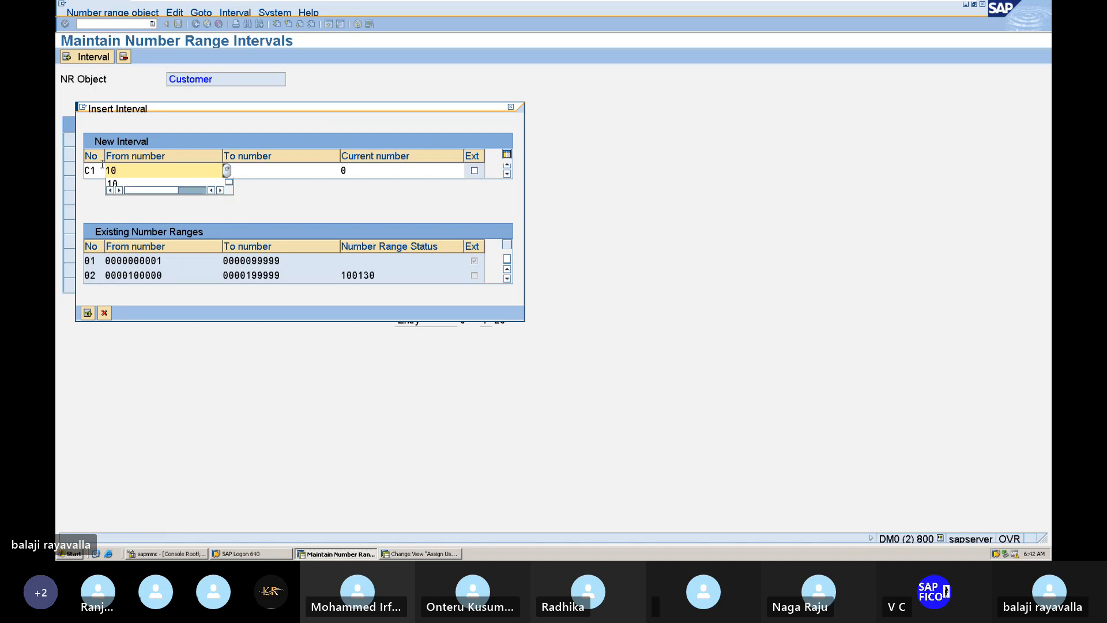
key("BackSpace")
type("2000")
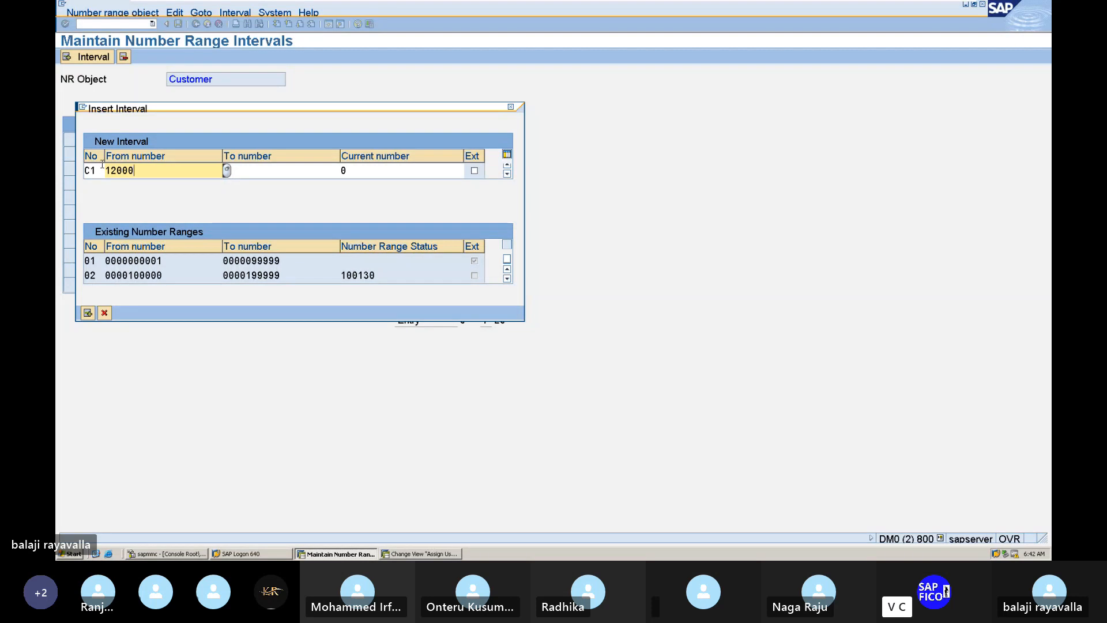
type("0")
key("Tab")
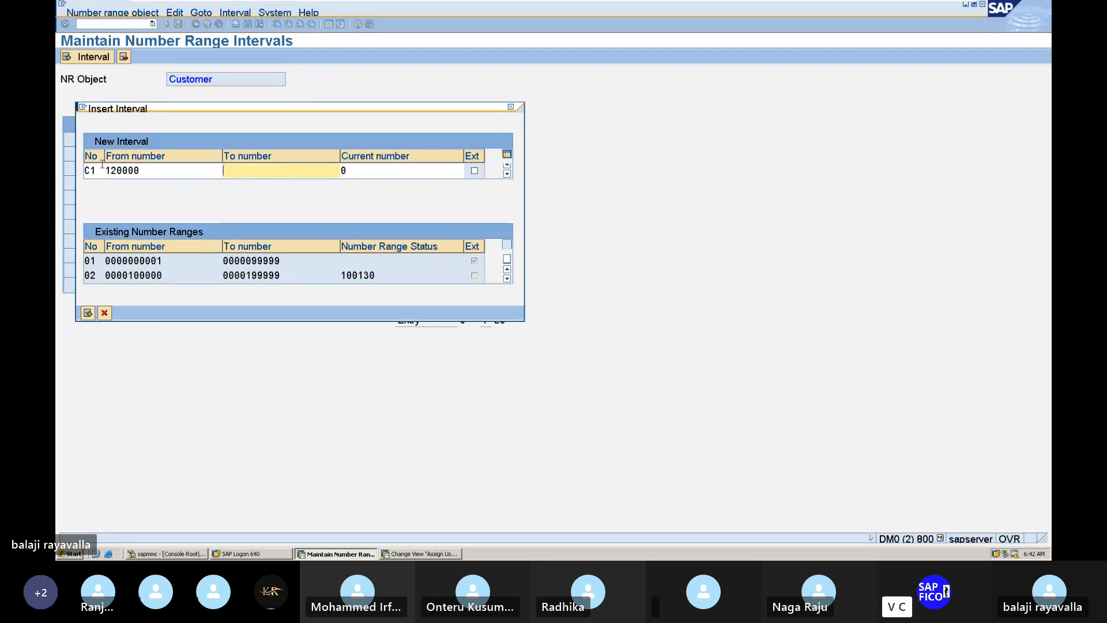
type("121000")
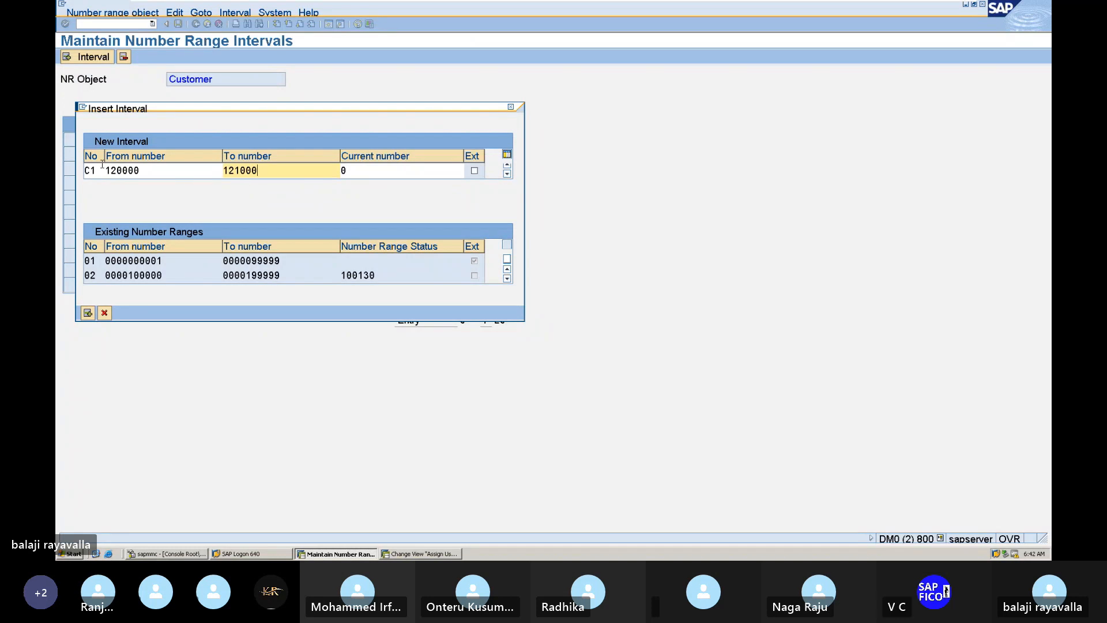
key("Return")
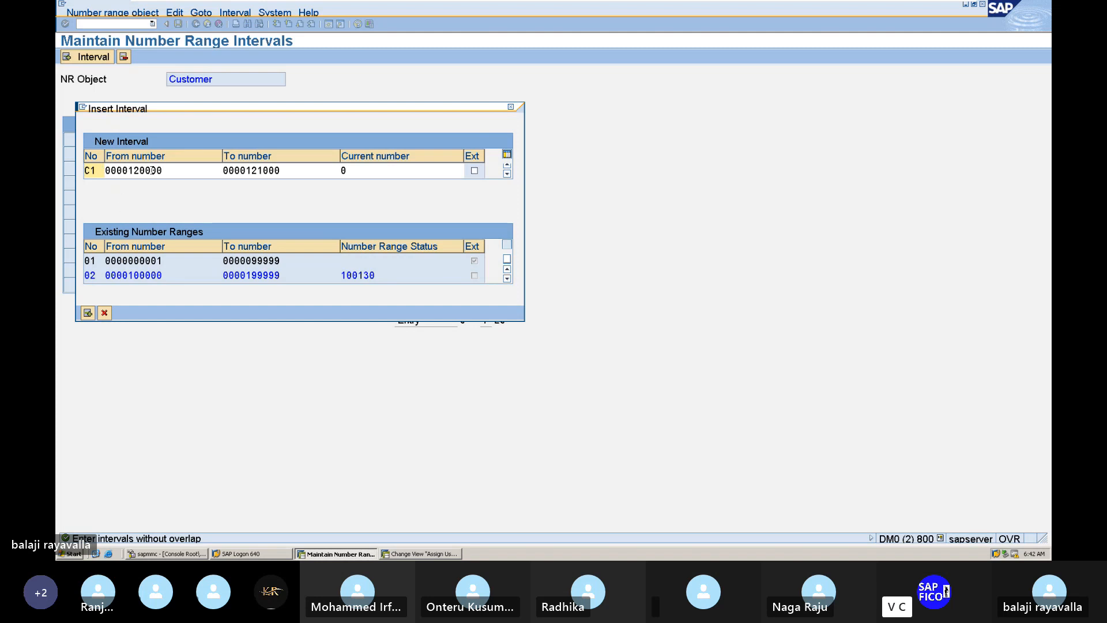
After the overlap warning, clear both the To and From numbers of C1.
left_click(283, 170)
key("BackSpace")
key("BackSpace")
key("BackSpace")
key("BackSpace")
key("BackSpace")
key("BackSpace")
key("BackSpace")
key("BackSpace")
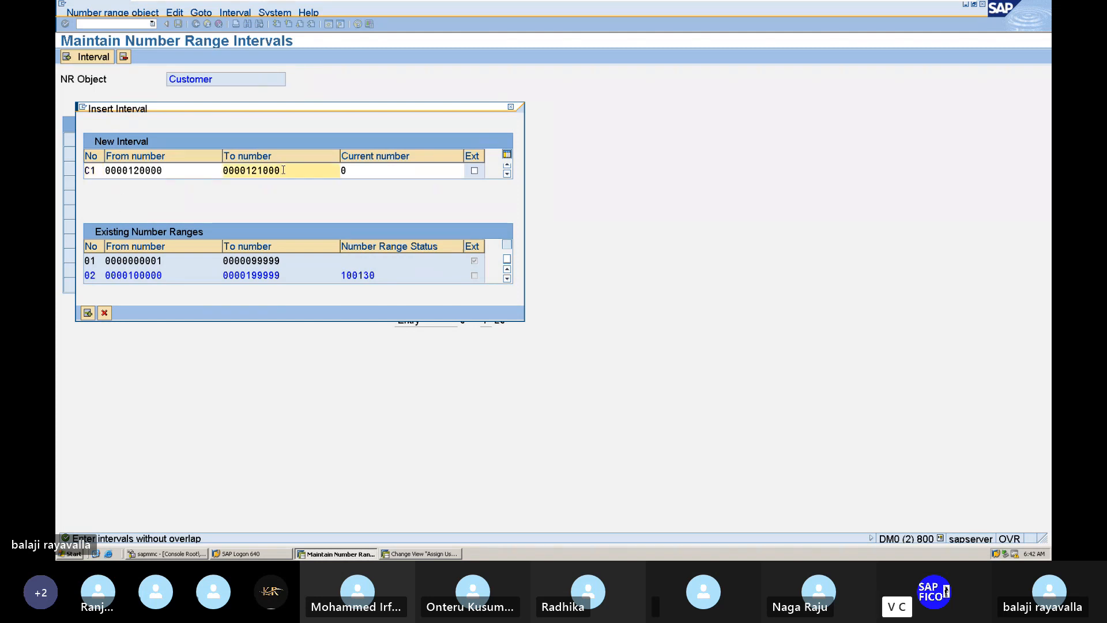
key("BackSpace")
key("BackSpace")
left_click(196, 171)
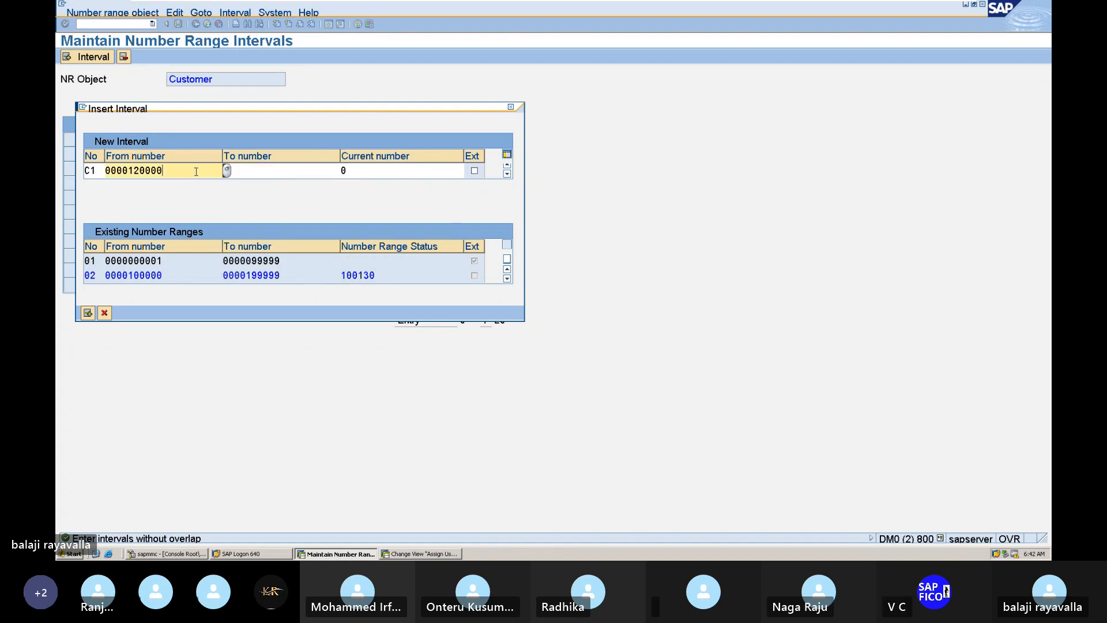
key("BackSpace")
key("BackSpace")
key("BackSpace")
key("BackSpace")
key("BackSpace")
key("BackSpace")
key("BackSpace")
key("BackSpace")
key("BackSpace")
key("BackSpace")
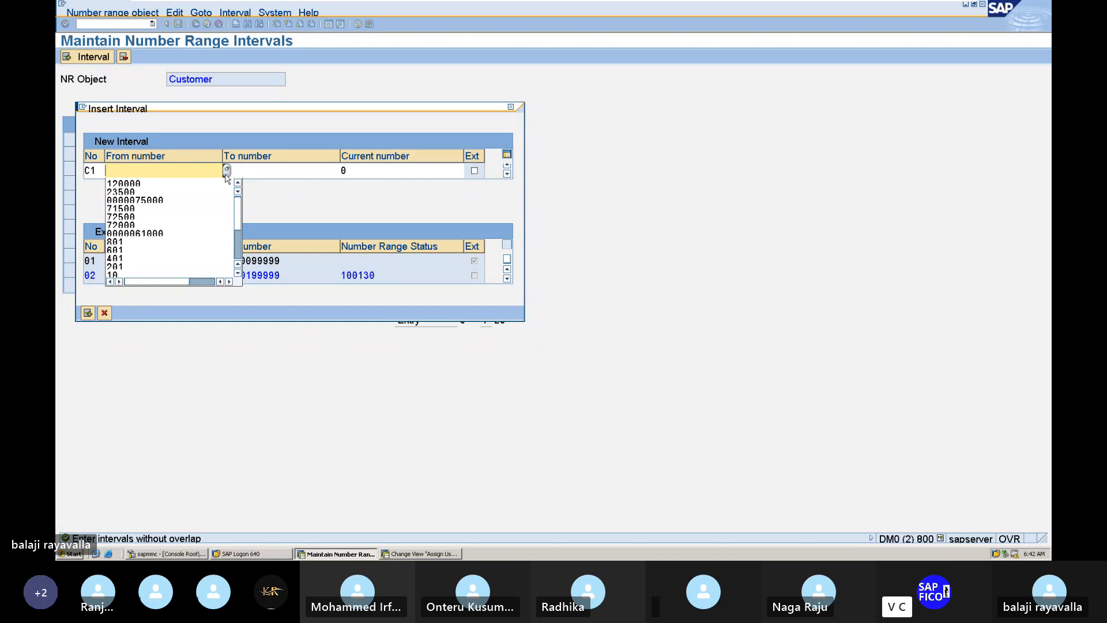
Give C1 the range 11223344 to 11334455, save, and acknowledge the transport notice.
type("1")
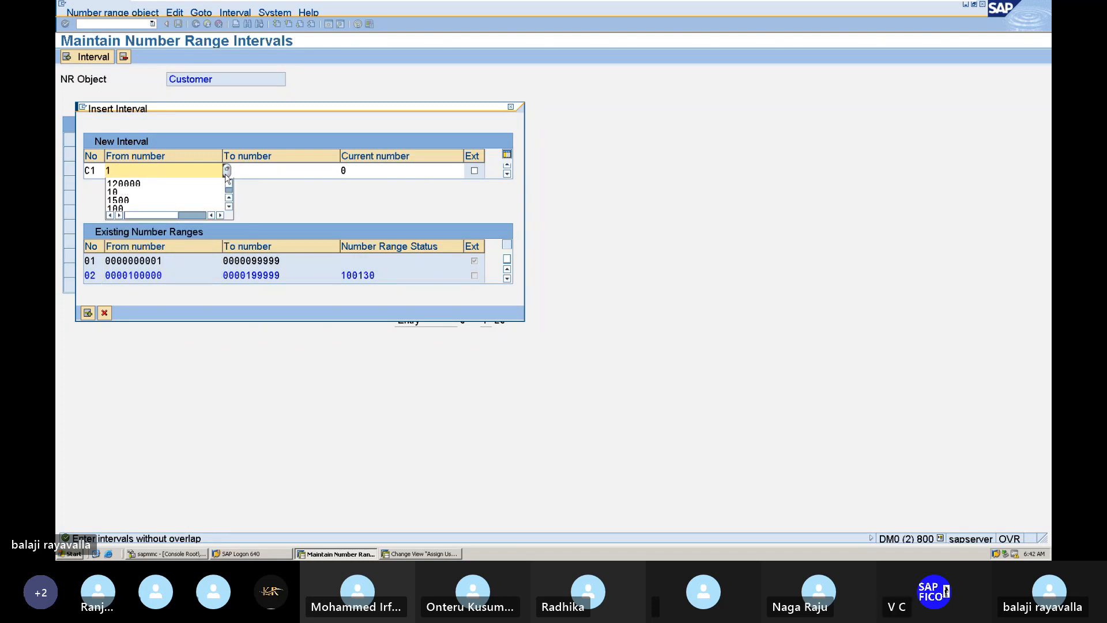
type("1")
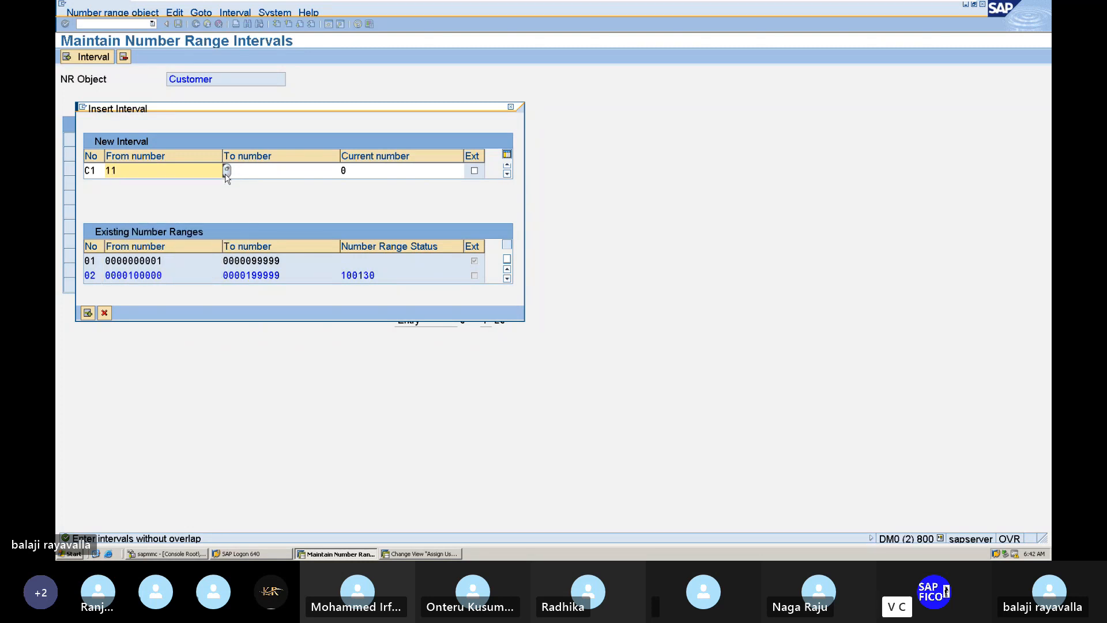
type("223344")
left_click(226, 172)
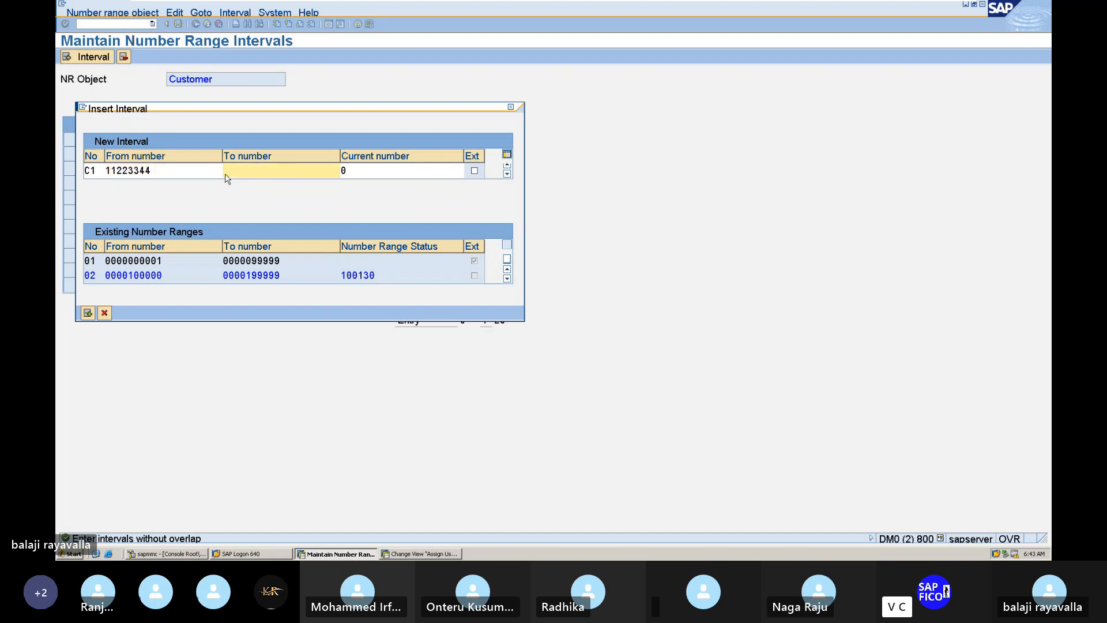
type("11")
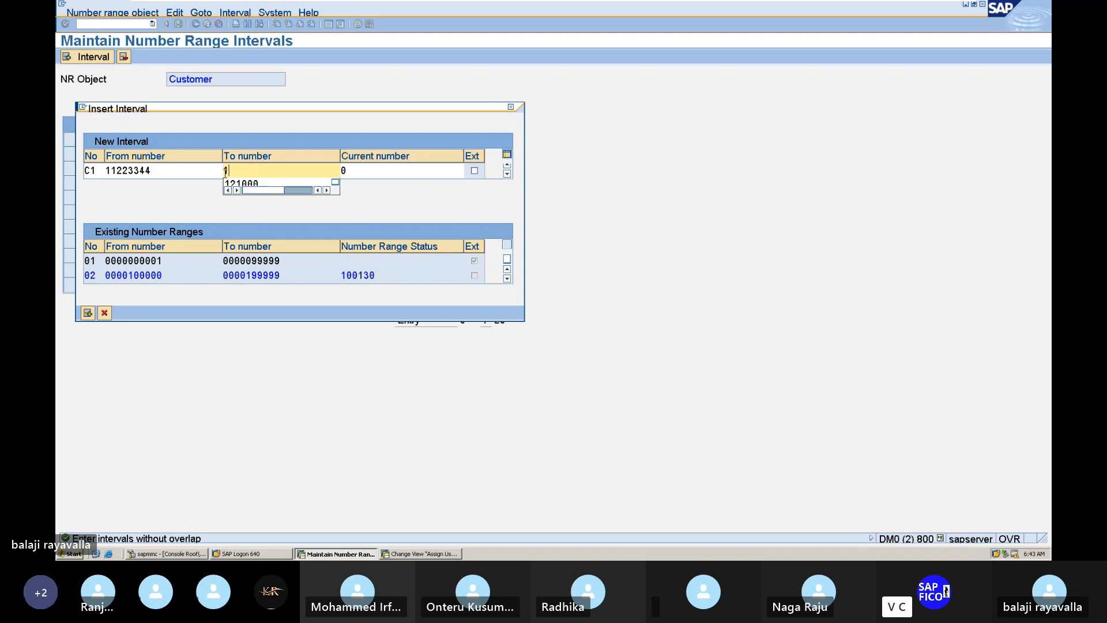
type("33")
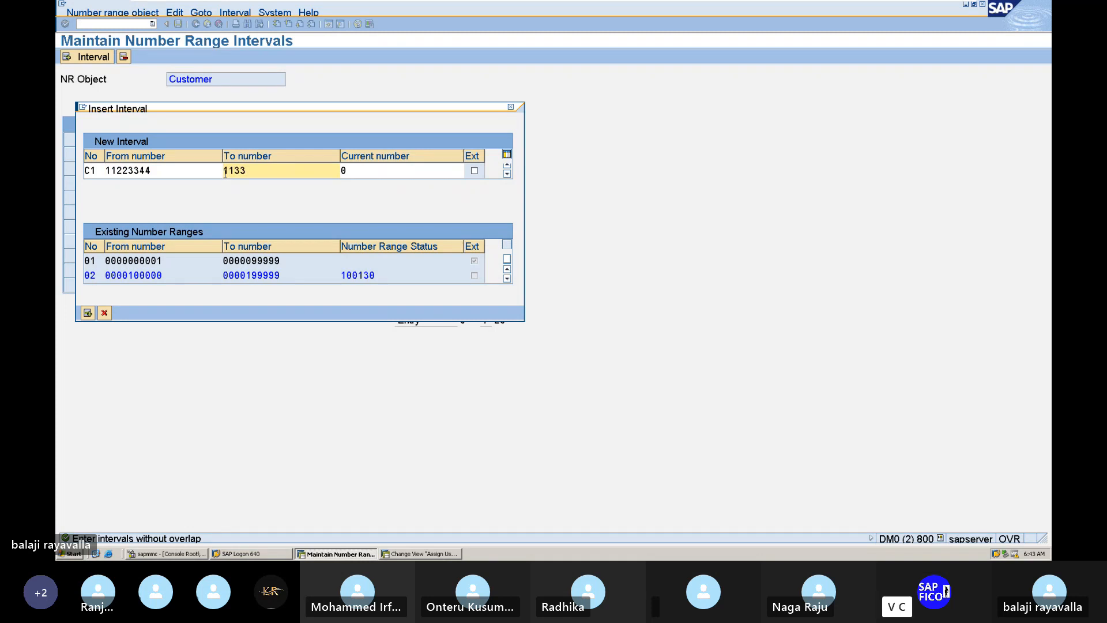
type("4455")
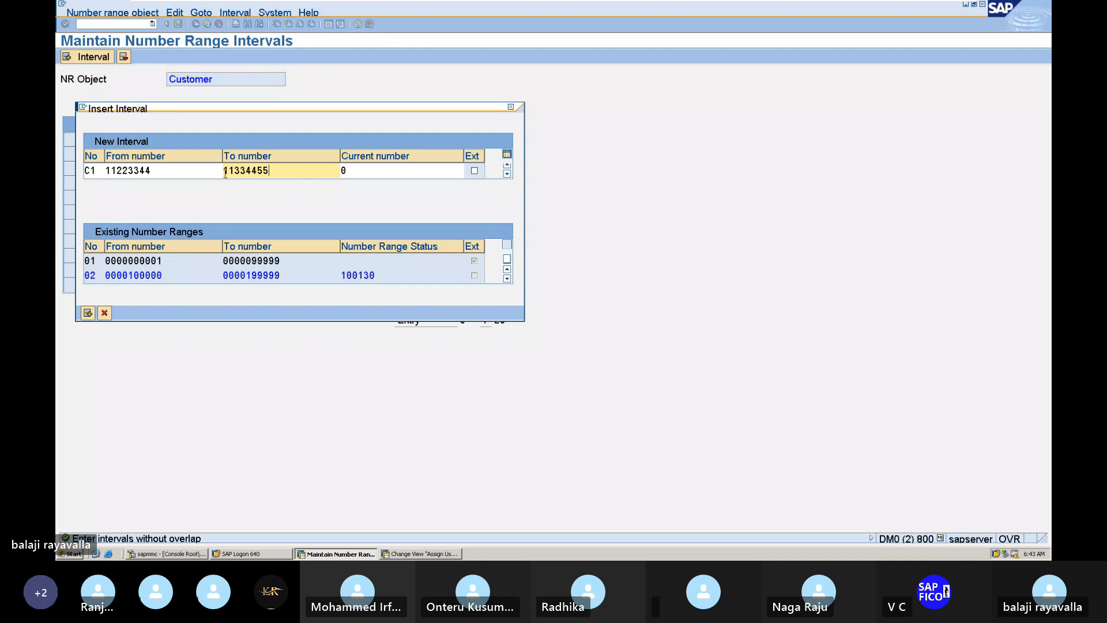
key("Return")
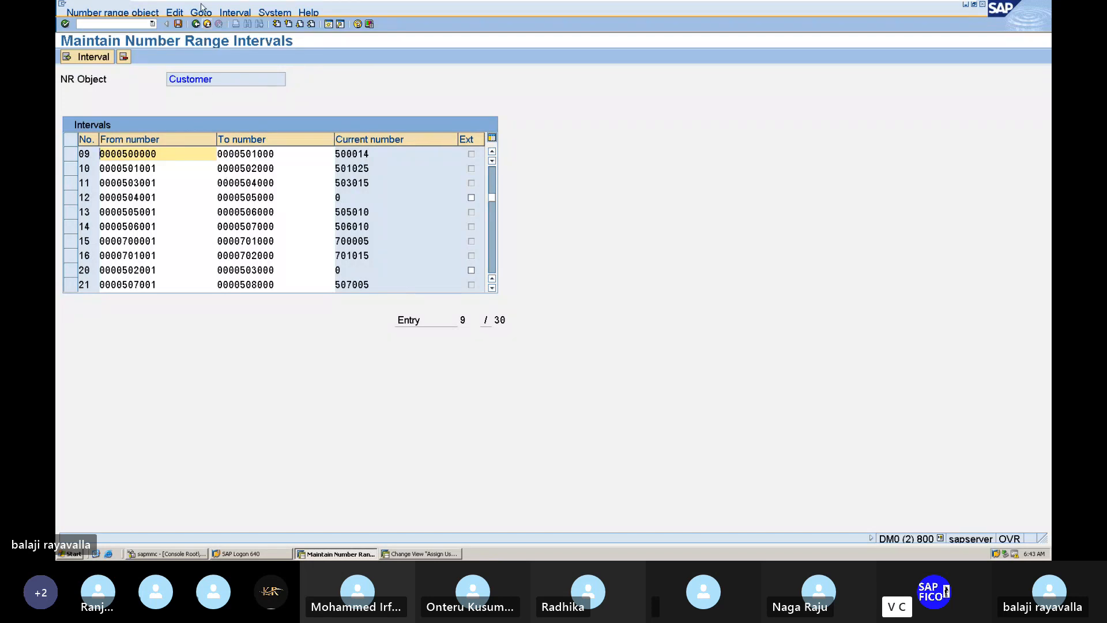
left_click(179, 25)
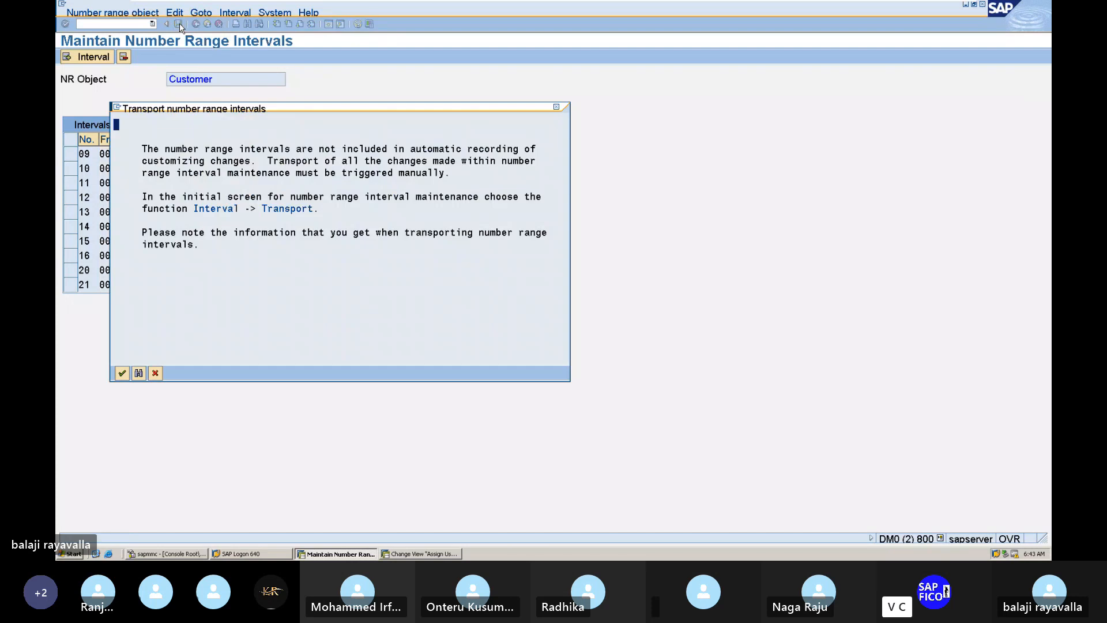
left_click(122, 374)
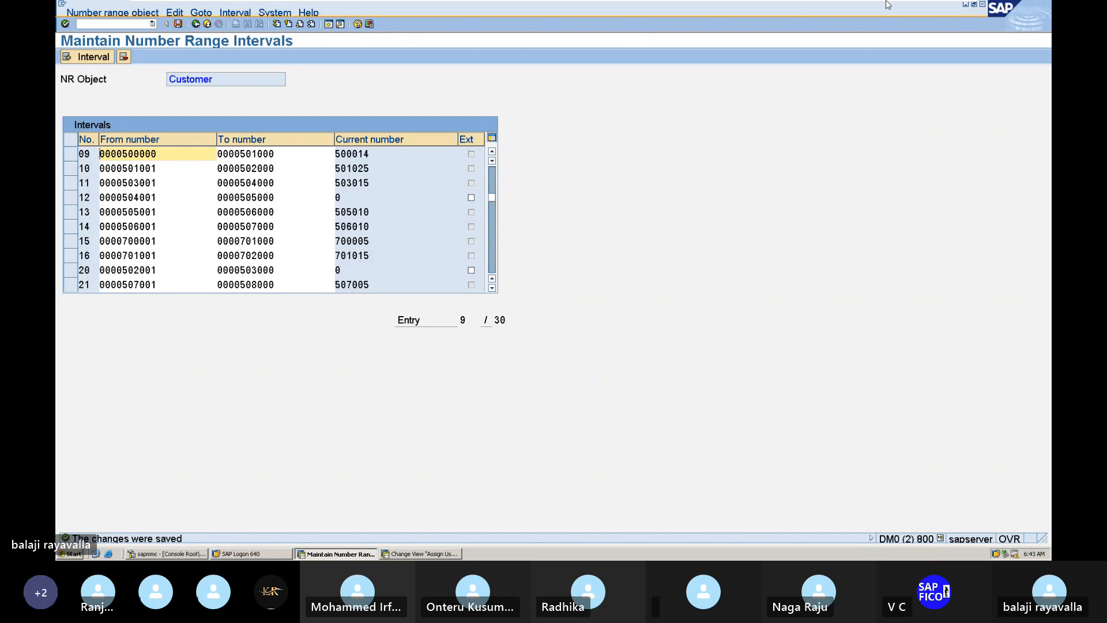
Check the configuration notes in Word, then return to the SAP number range window.
left_click(927, 15)
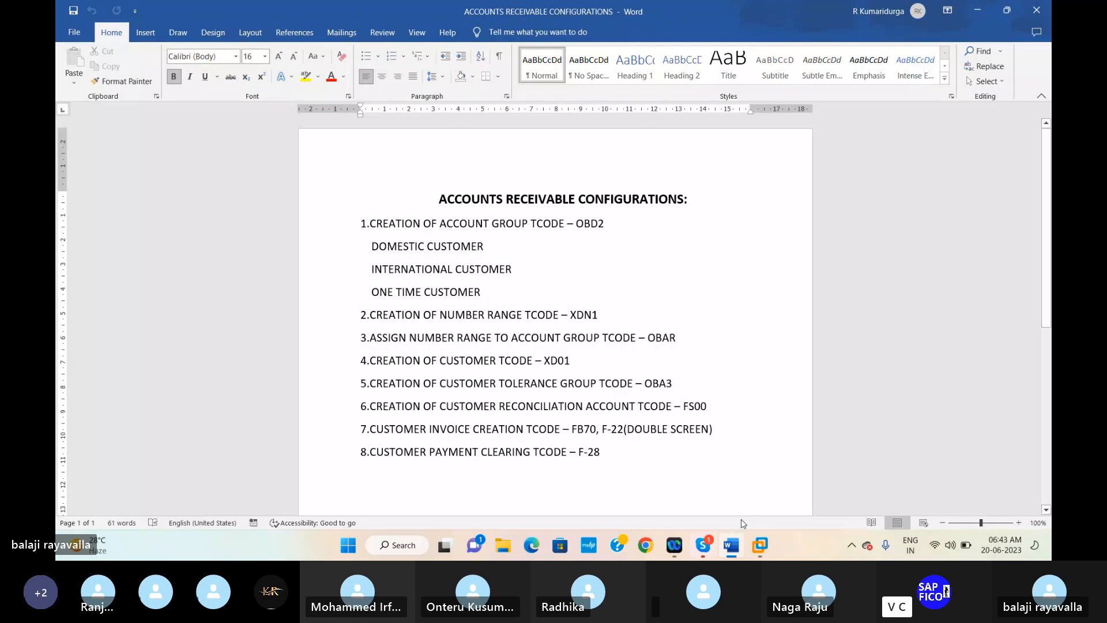
mouse_move(764, 545)
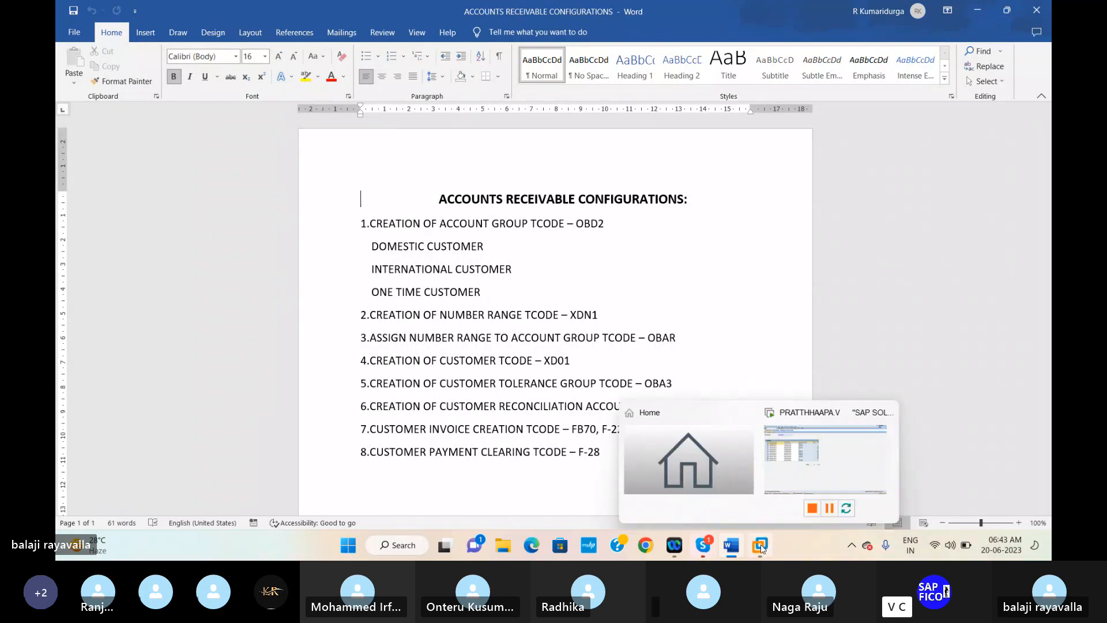
left_click(814, 460)
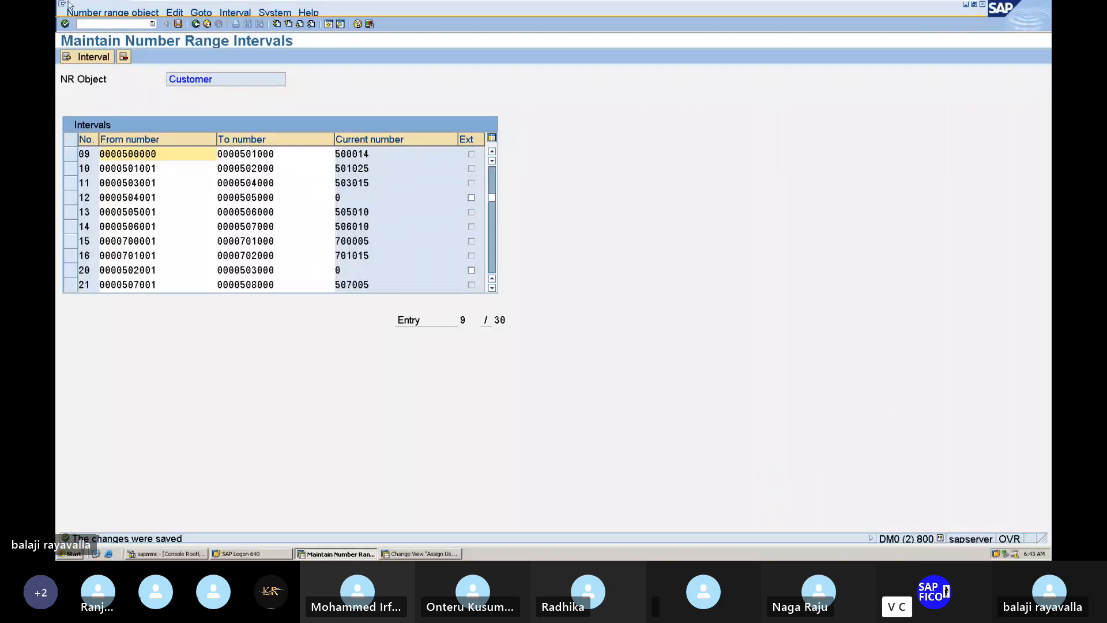
left_click(103, 24)
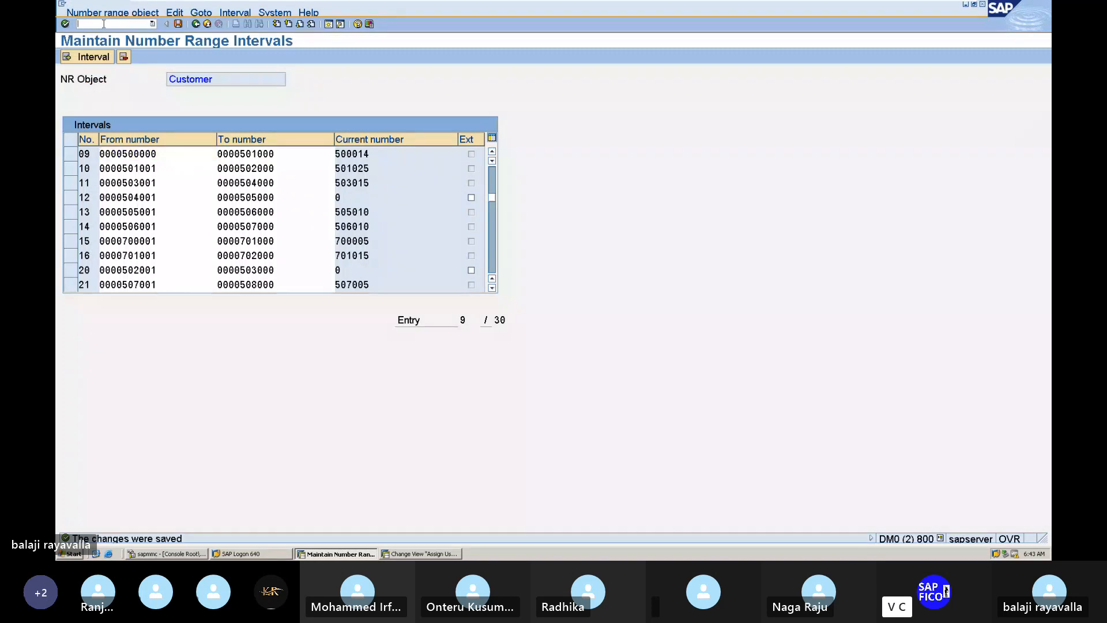
Run /NOBAR and position the account group list at CAG1, selecting its Number range cell.
type("/NOBAR")
key("Return")
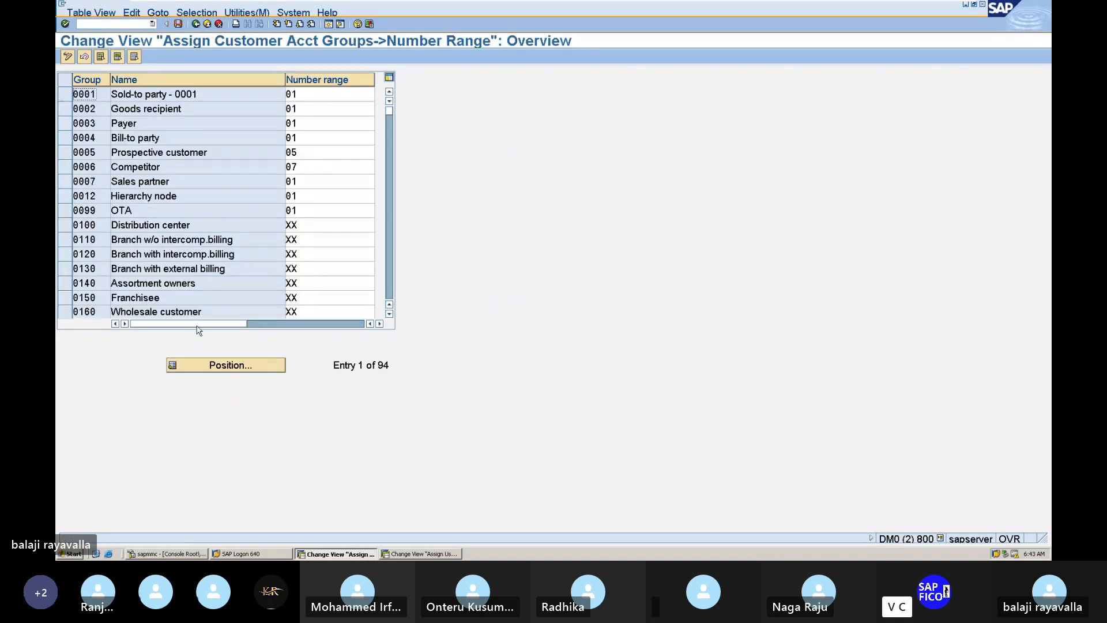
left_click(258, 365)
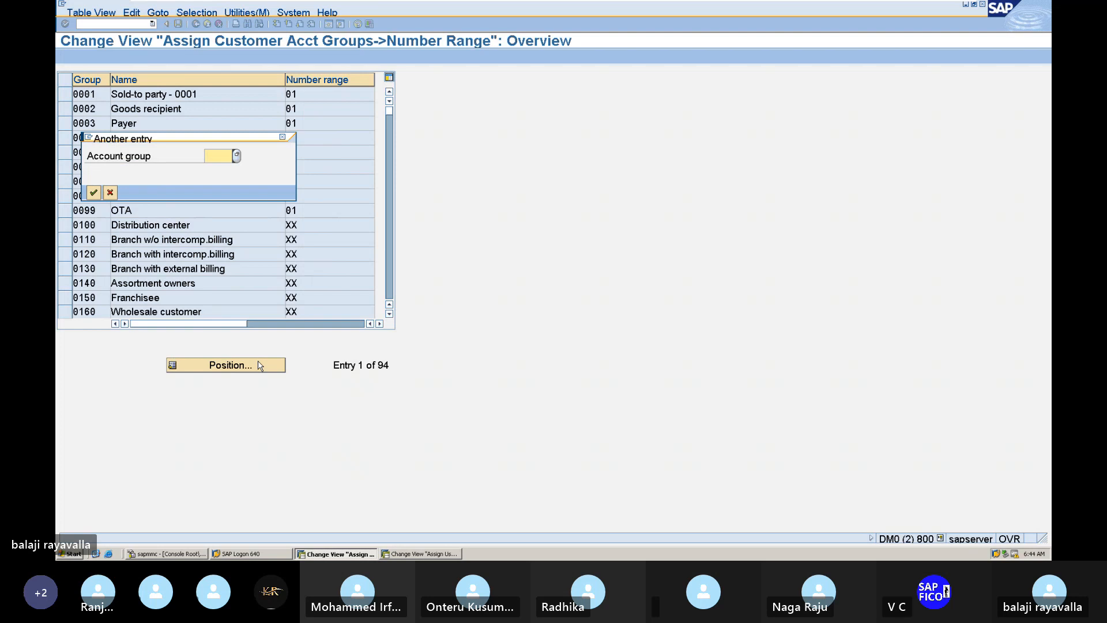
type("CAG1")
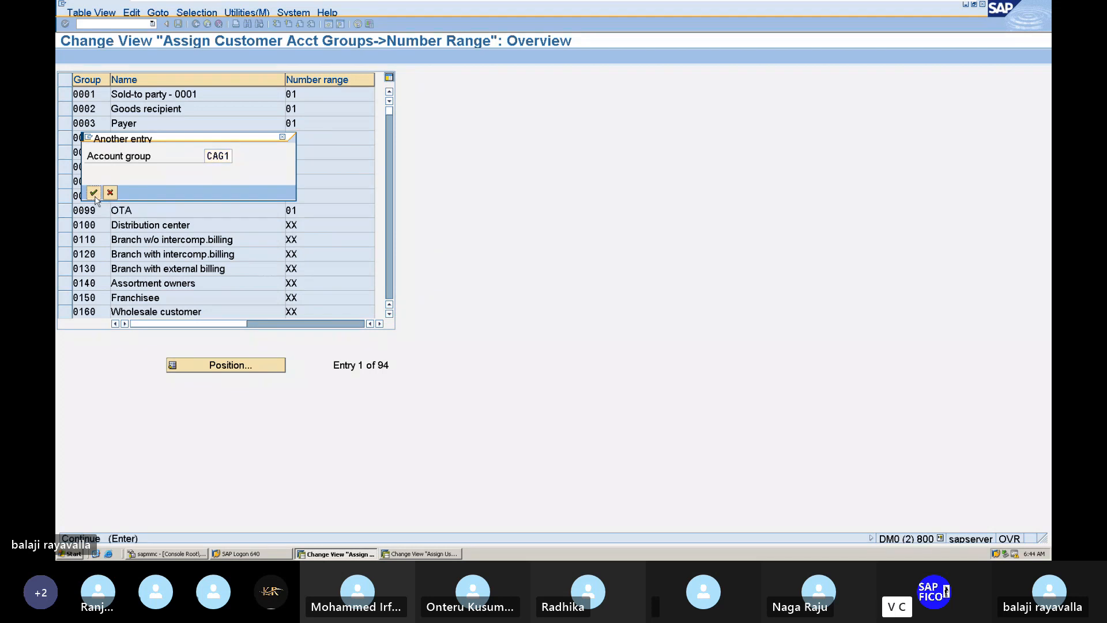
left_click(95, 195)
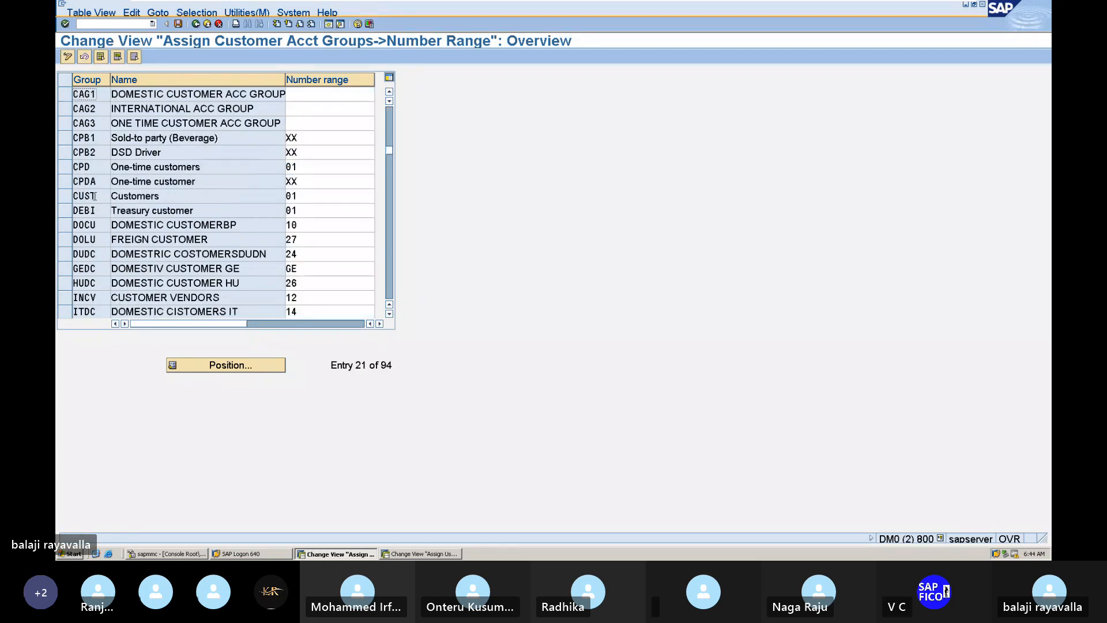
left_click(335, 93)
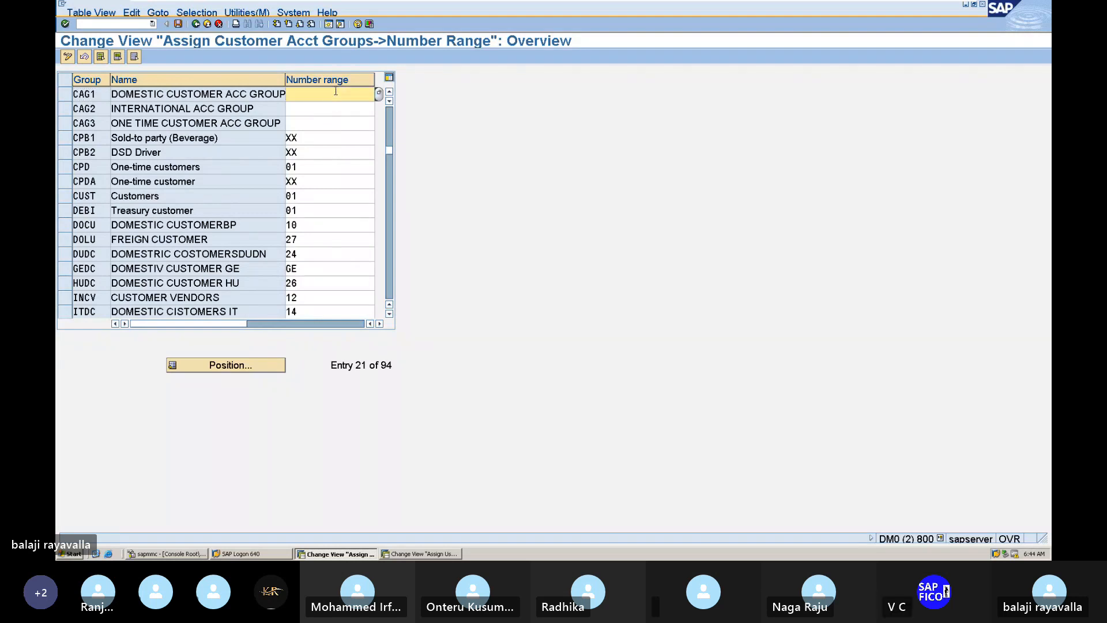
Enter C1 as CAG1's number range and save it under the customizing request.
type("C1")
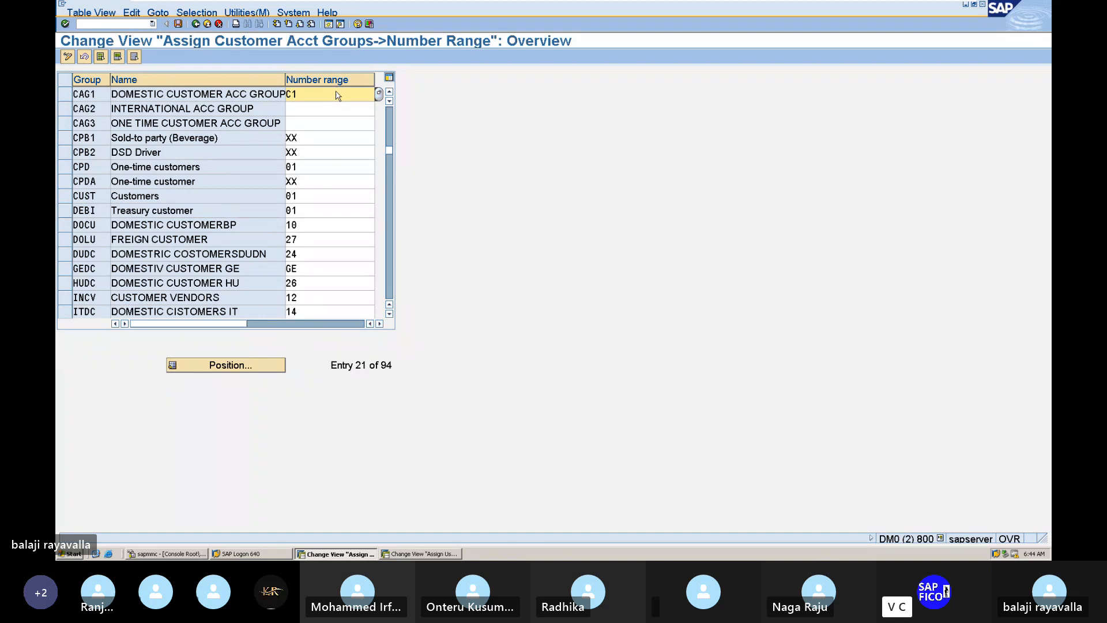
left_click(179, 24)
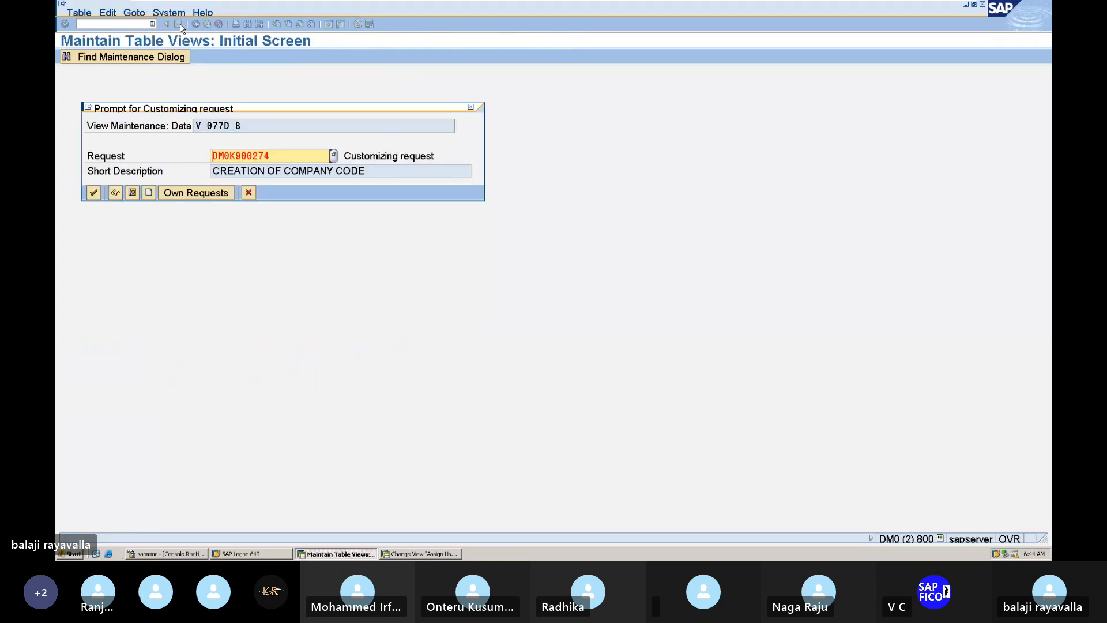
left_click(94, 192)
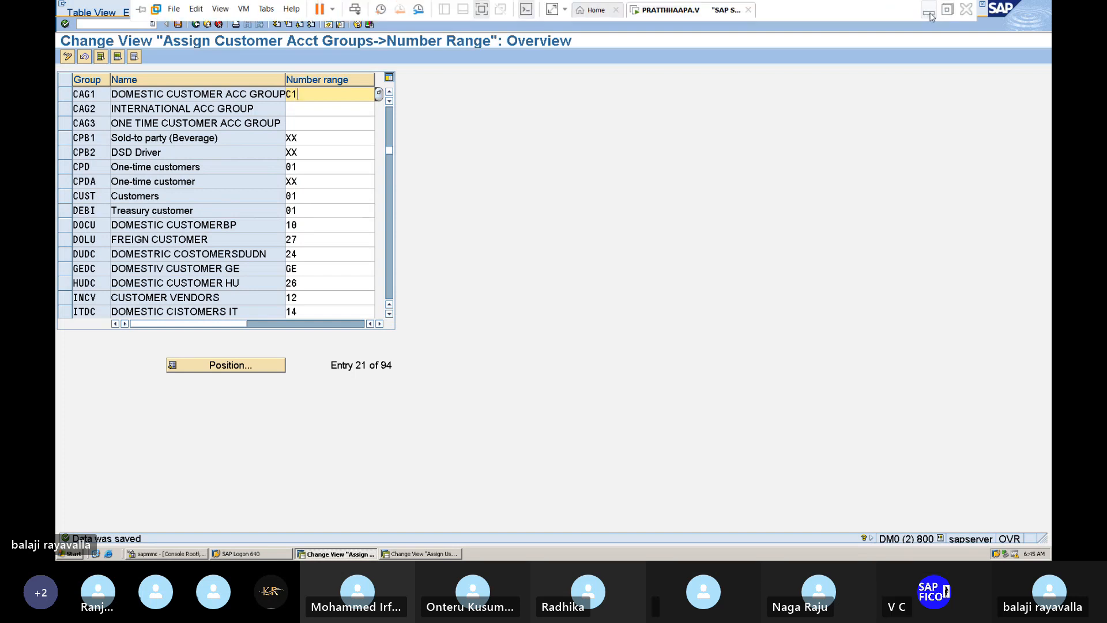
left_click(932, 17)
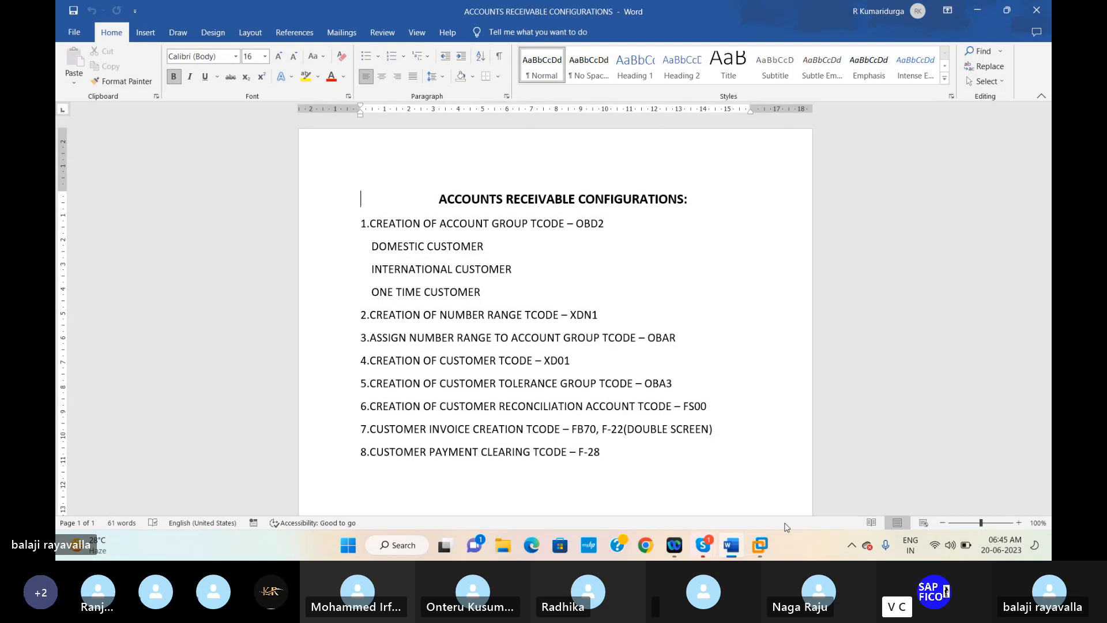
mouse_move(762, 548)
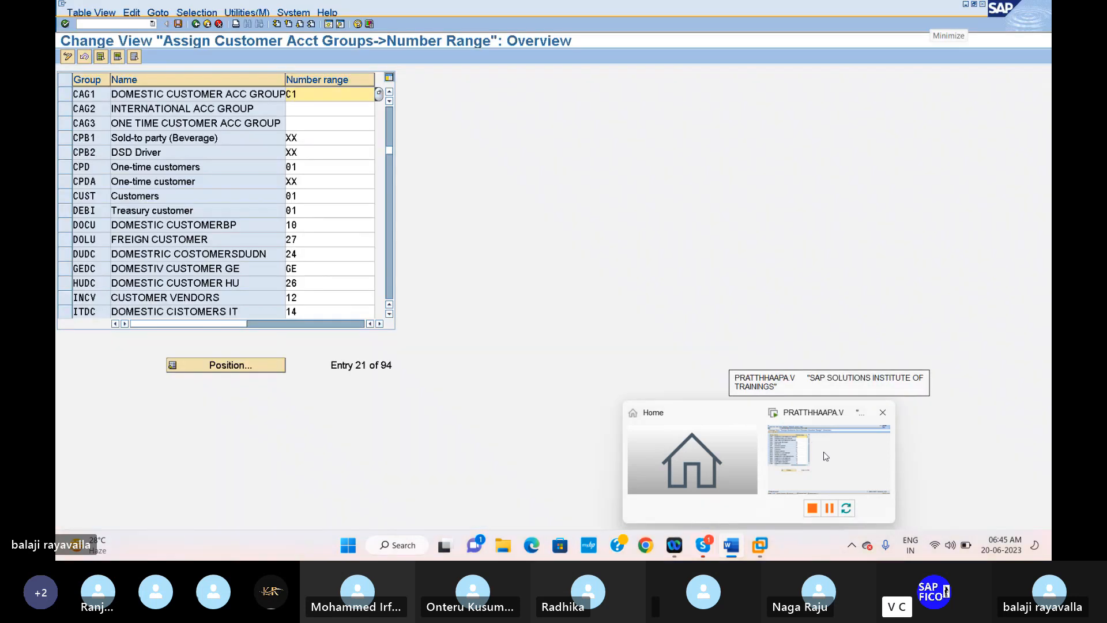
left_click(825, 456)
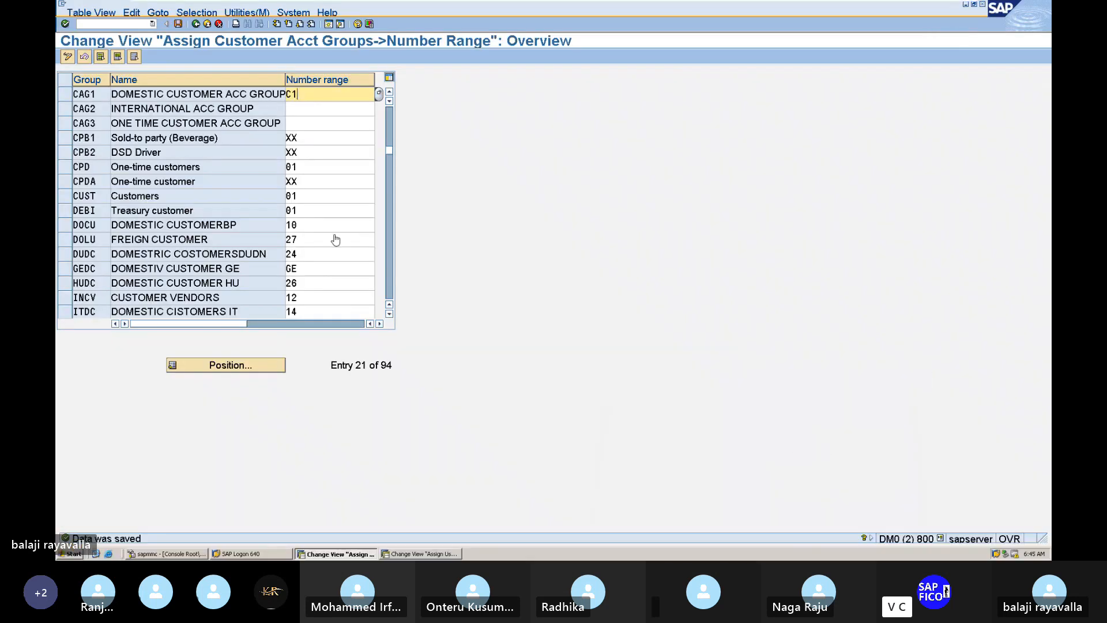
key("Return")
Run /NXD01, then cancel the Customer Create initial screen to return to Easy Access.
left_click(125, 21)
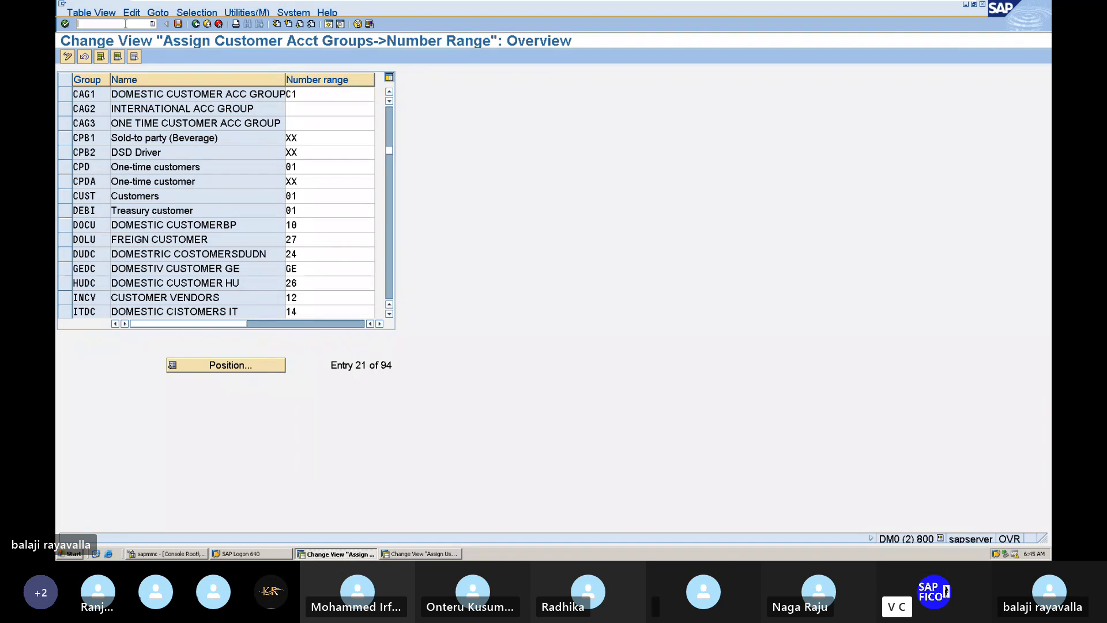
type("/NXD01")
key("Return")
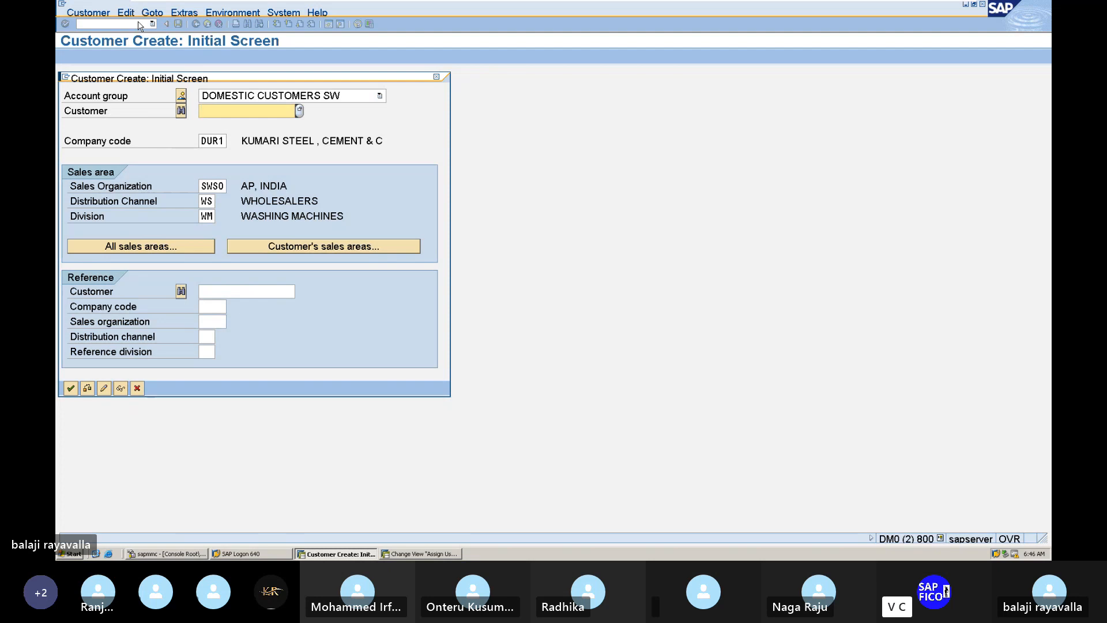
left_click(137, 388)
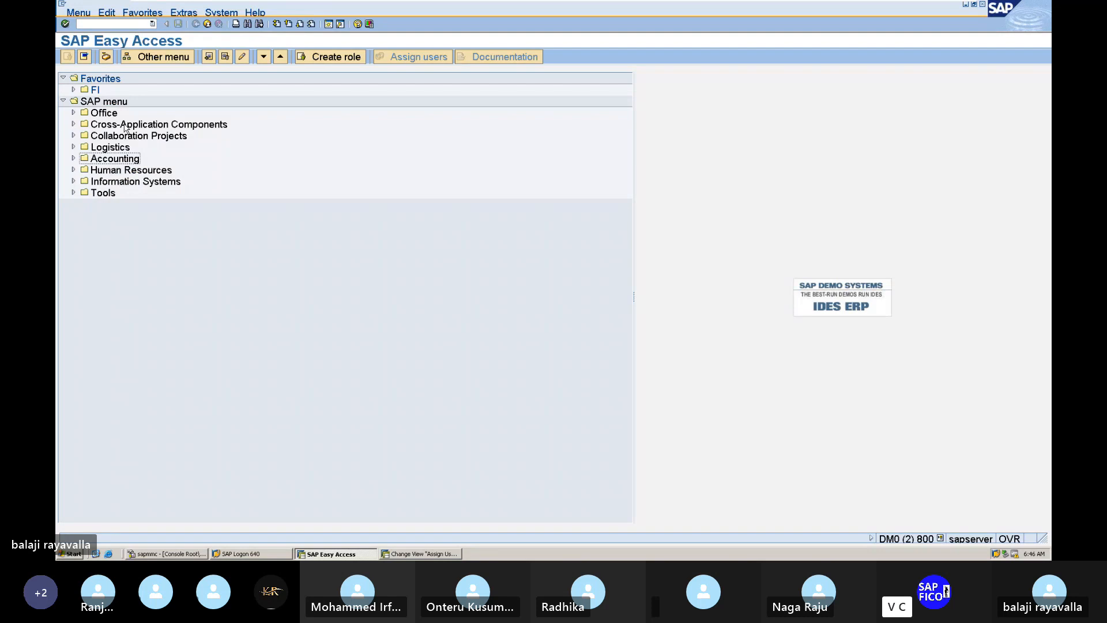
Run /NOBD2 and jump the G/L account groups table to chart of accounts BAA1.
left_click(125, 23)
type("/N")
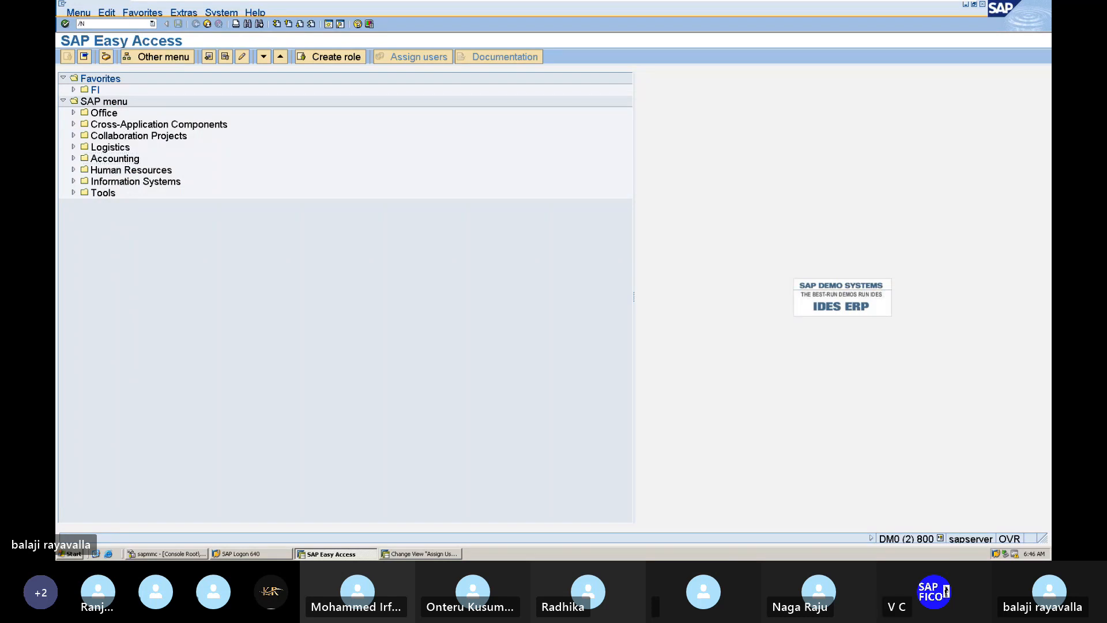
type("OBD2")
key("Return")
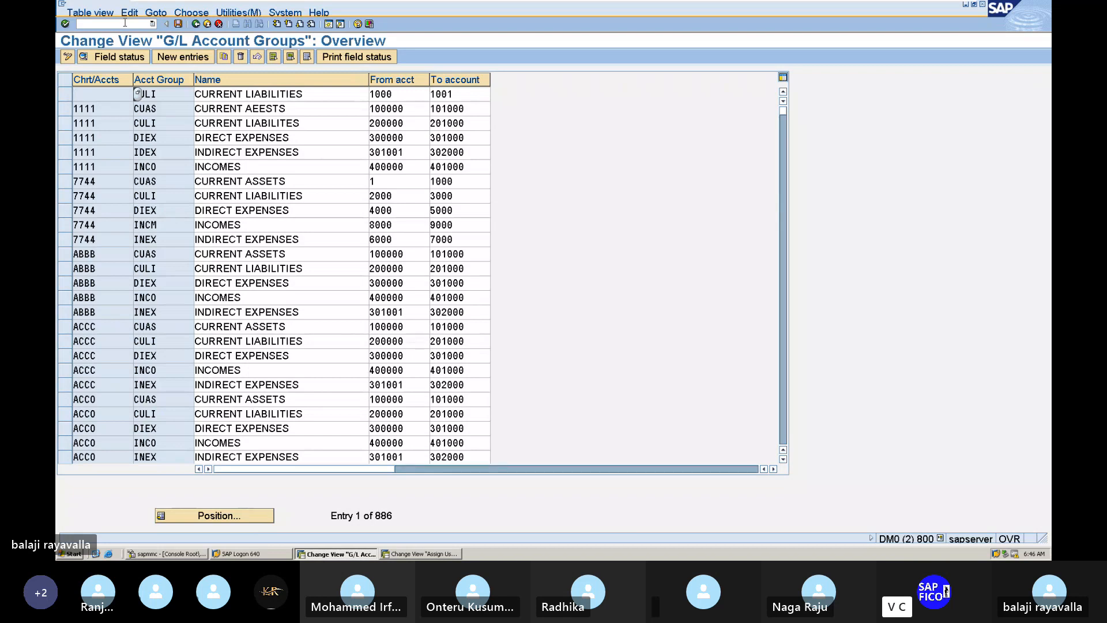
left_click(261, 526)
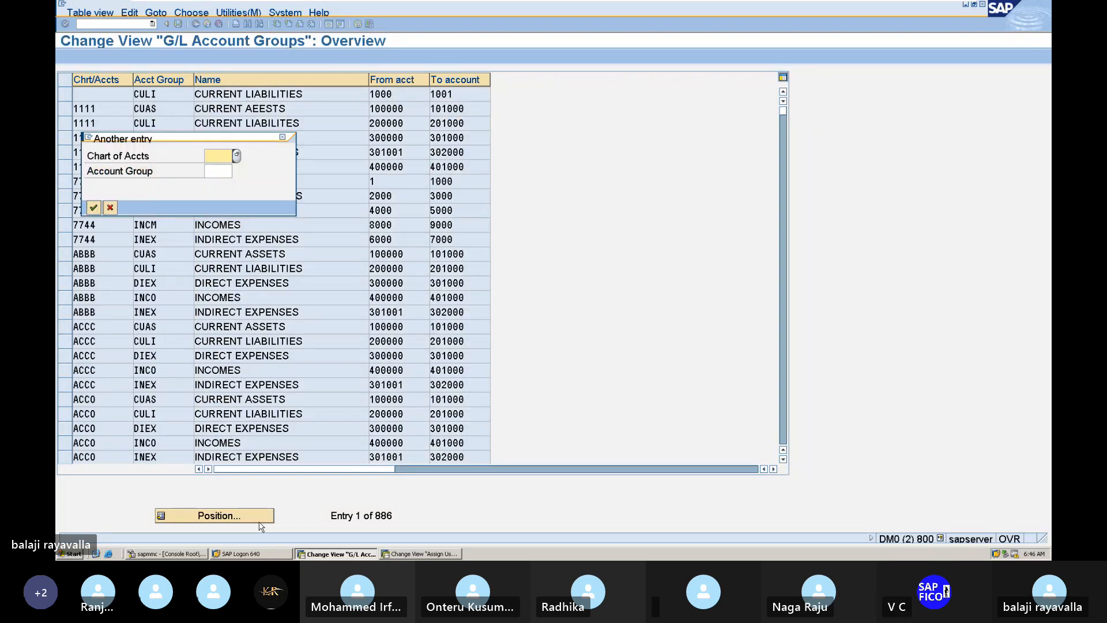
type("BAA1")
key("Return")
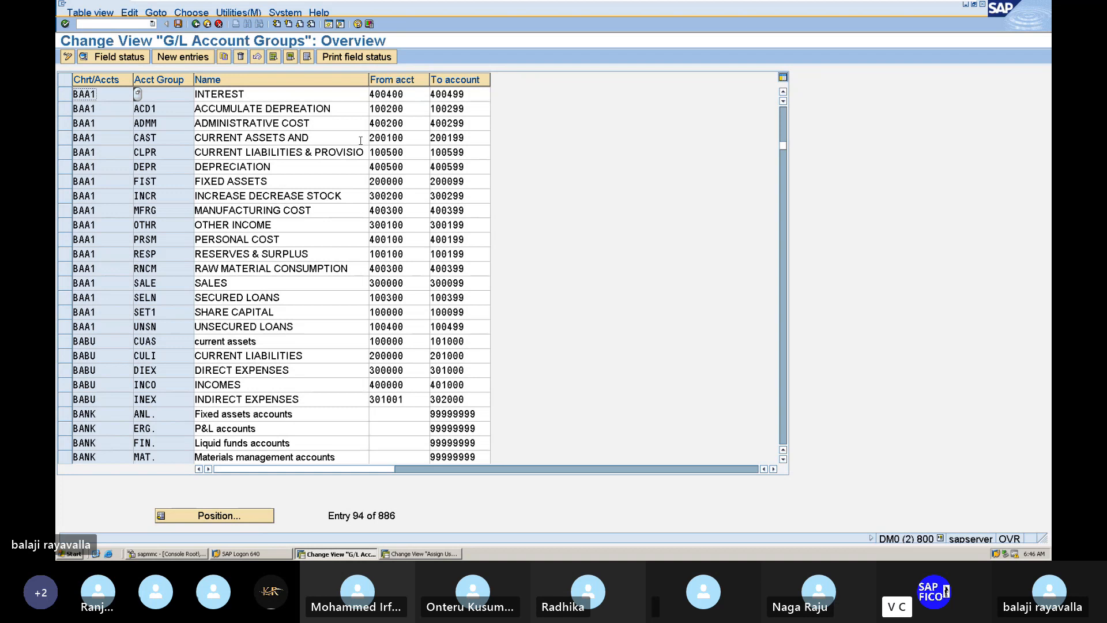
Run /NFS00 to reach Edit G/L Account Centrally for company code DUR1.
left_click(124, 25)
type("/NFS00")
key("Return")
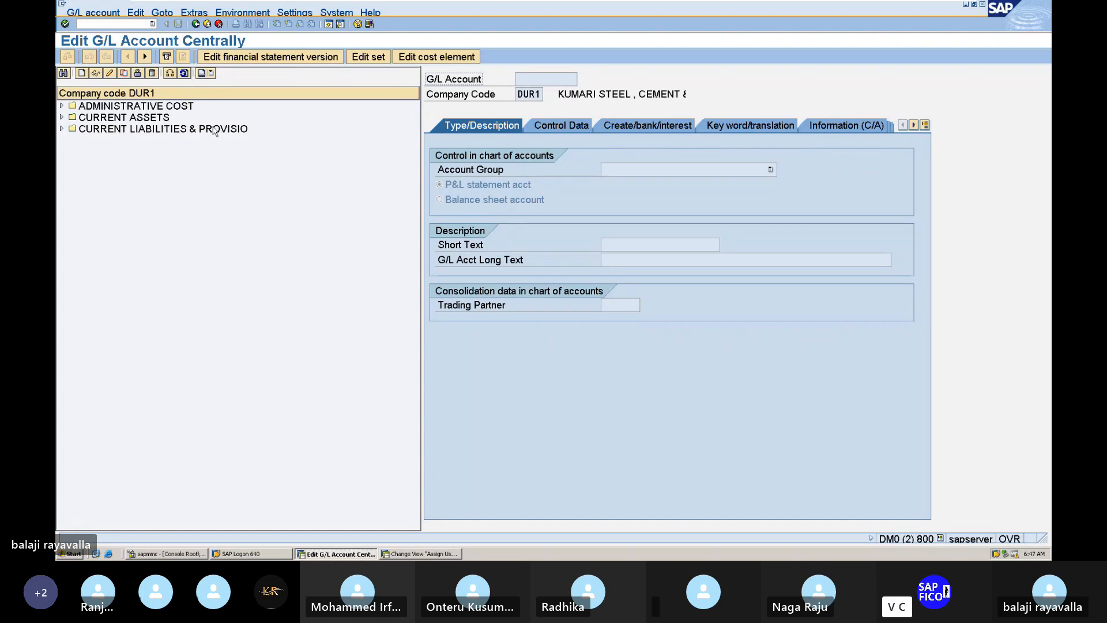
Under CURRENT ASSETS, create new G/L account 200102, changing the company code from DUR1 to BALA.
left_click(184, 120)
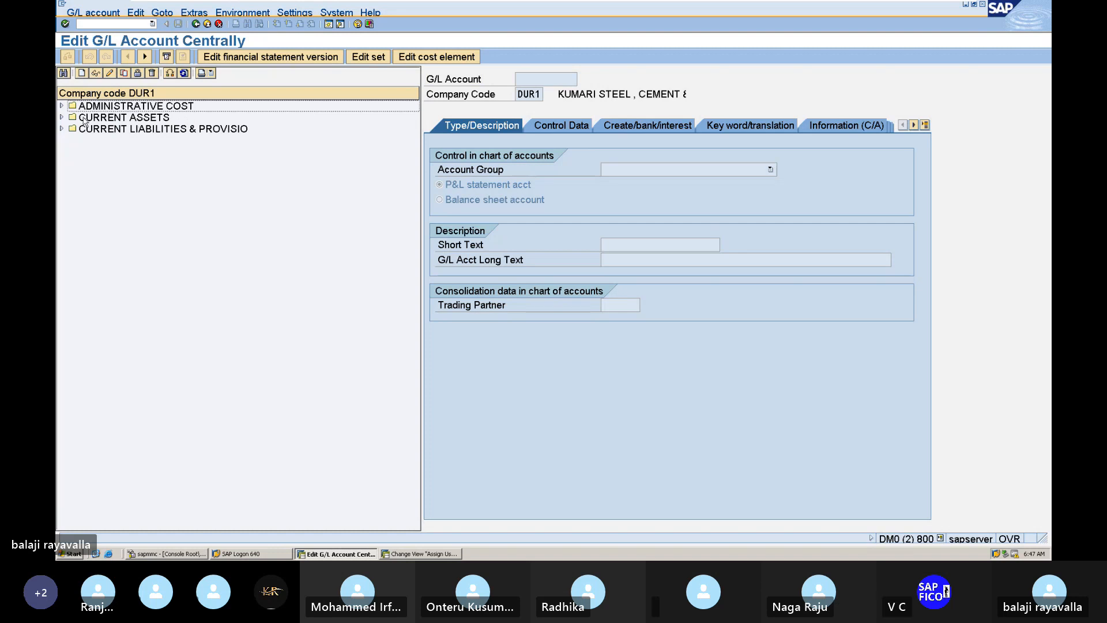
left_click(62, 118)
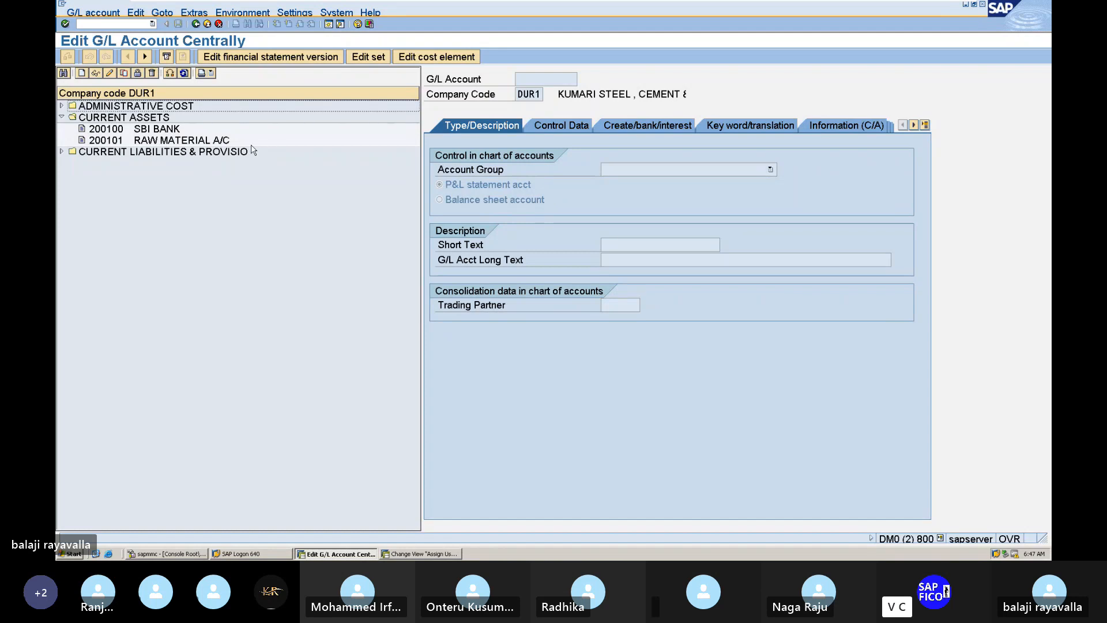
left_click(81, 73)
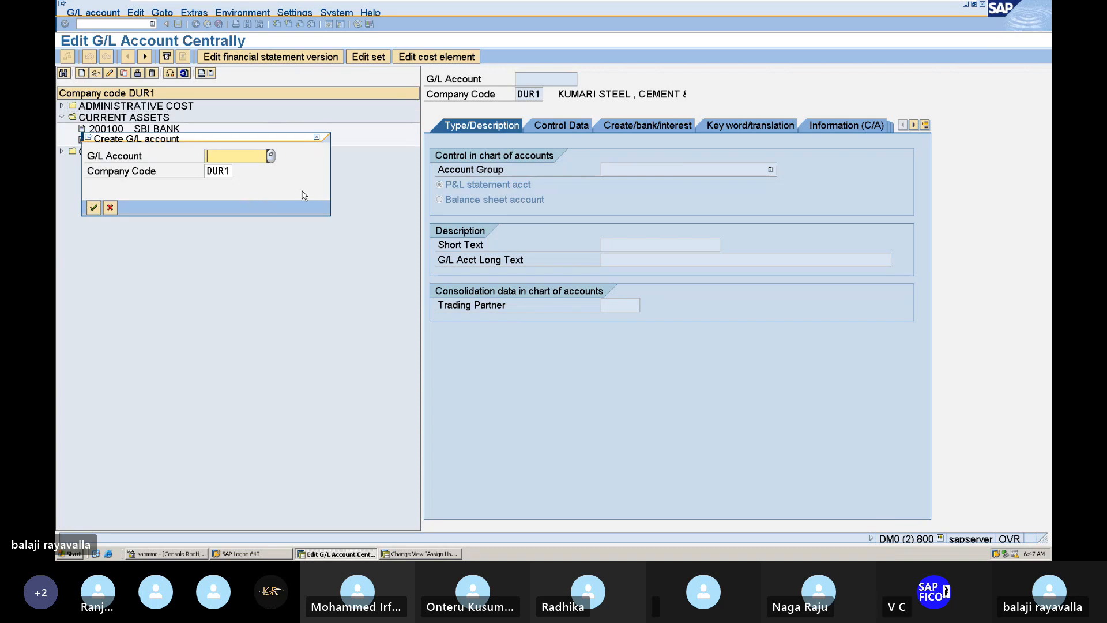
type("2")
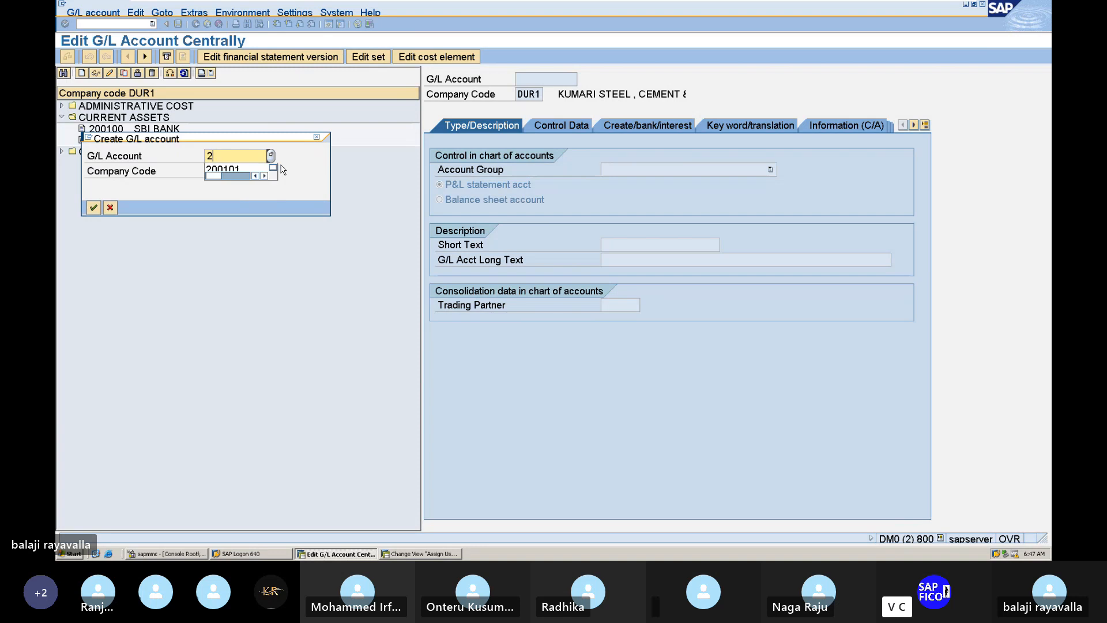
type("00100")
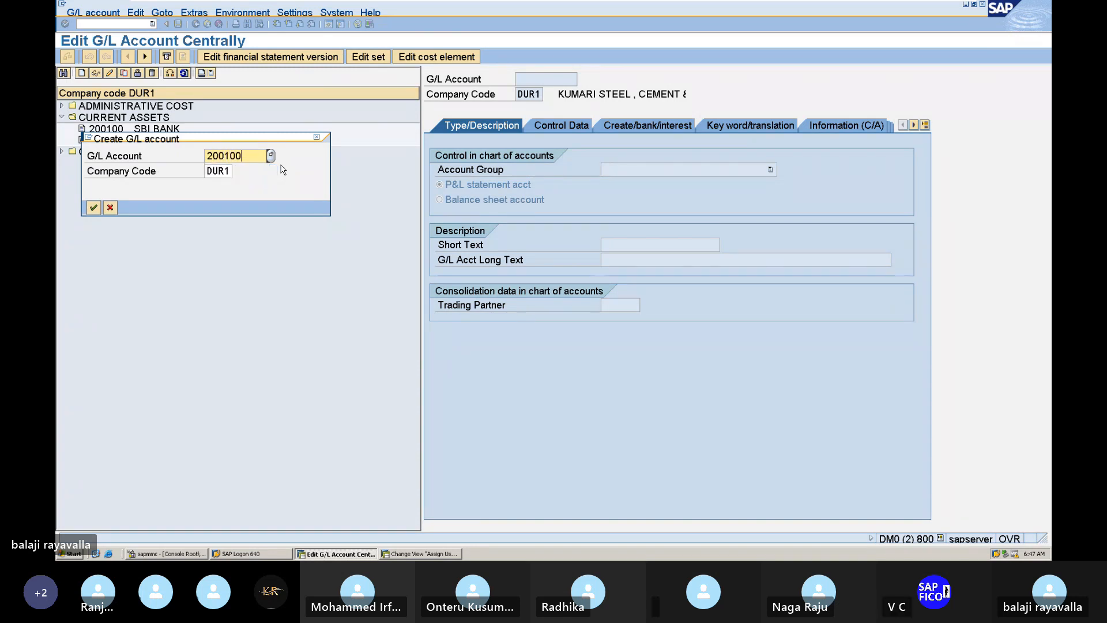
key("BackSpace")
type("2")
left_click(233, 171)
key("BackSpace")
key("BackSpace")
key("BackSpace")
key("BackSpace")
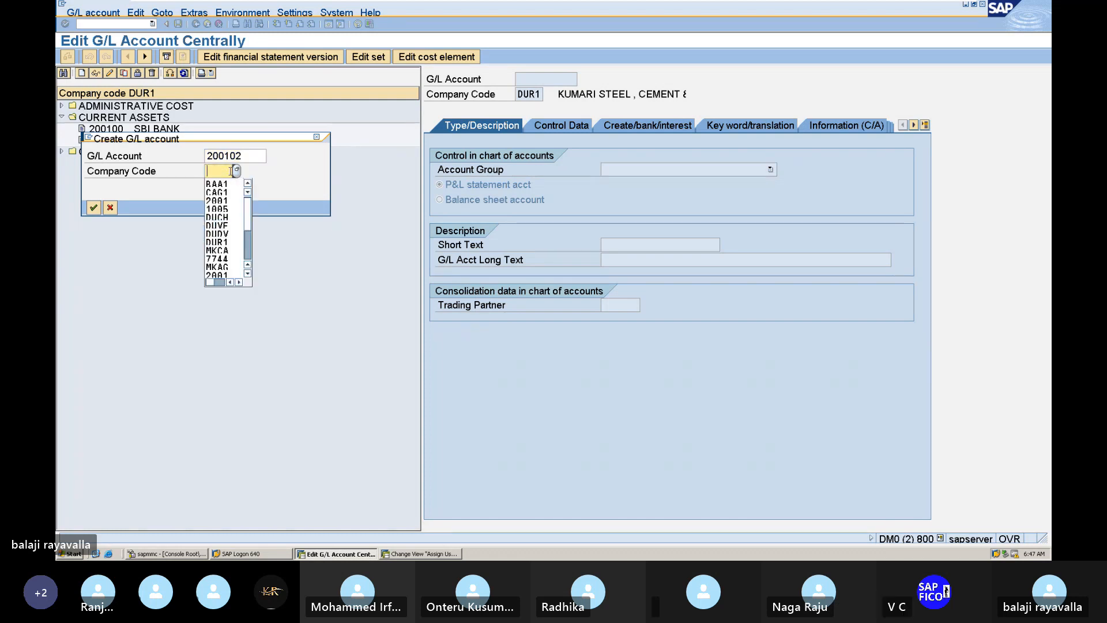
type("BALA")
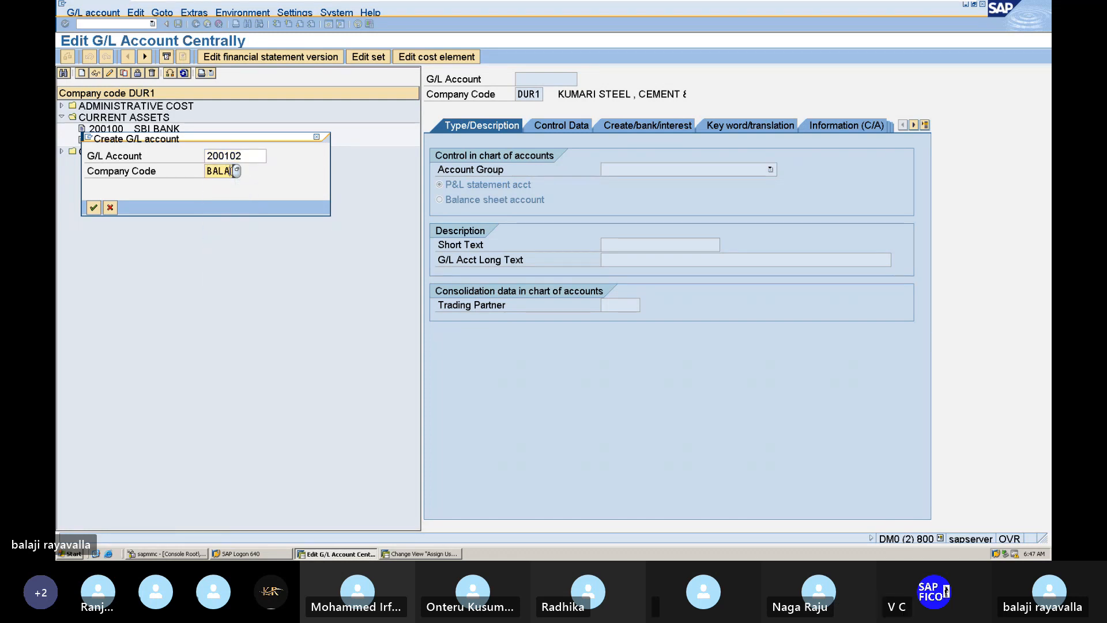
left_click(91, 210)
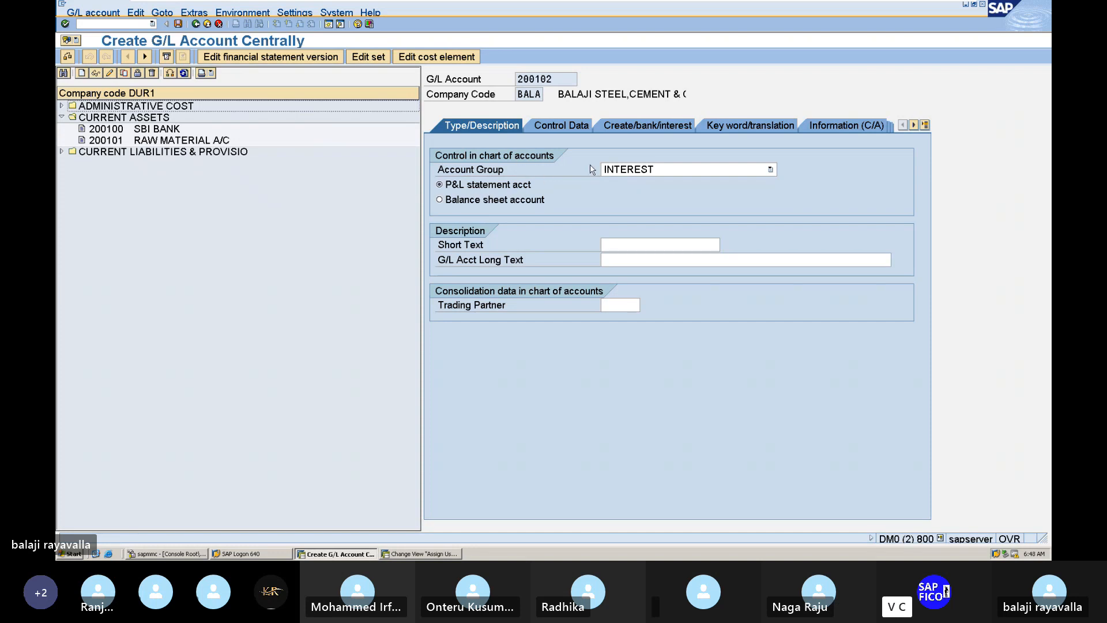
Set account group to current assets and mark the account as a balance sheet account.
left_click(770, 169)
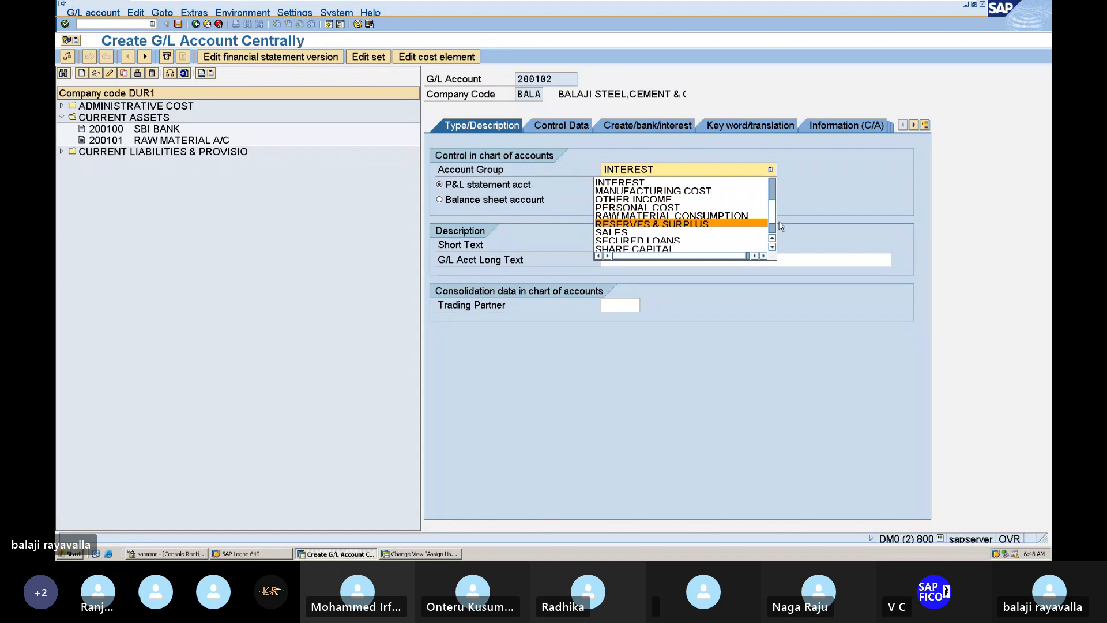
scroll(770, 196, "up", 3)
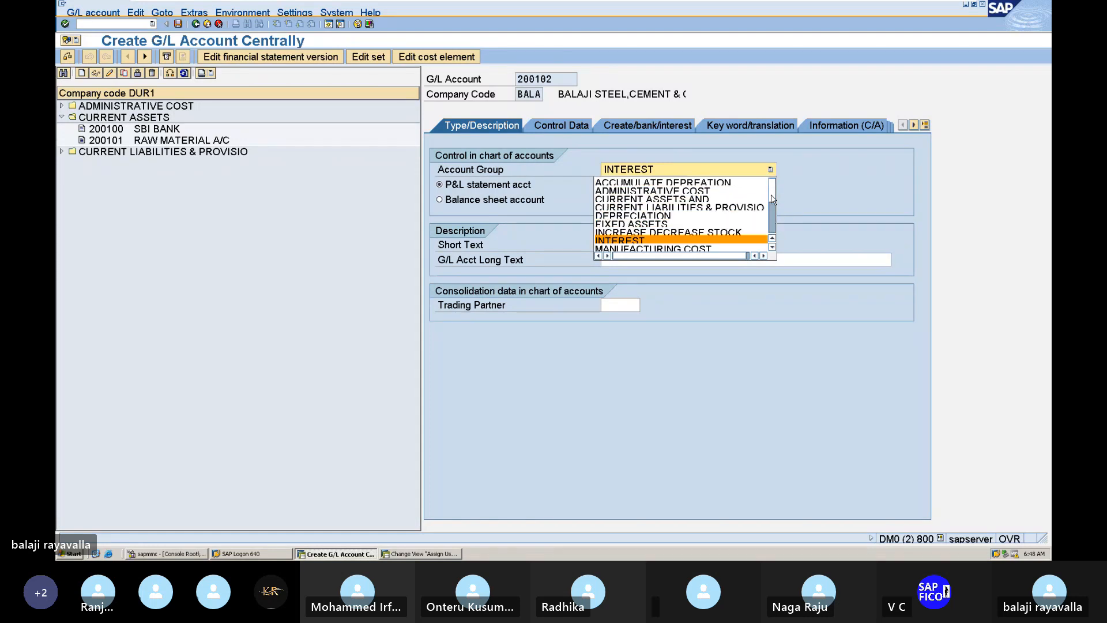
left_click(657, 199)
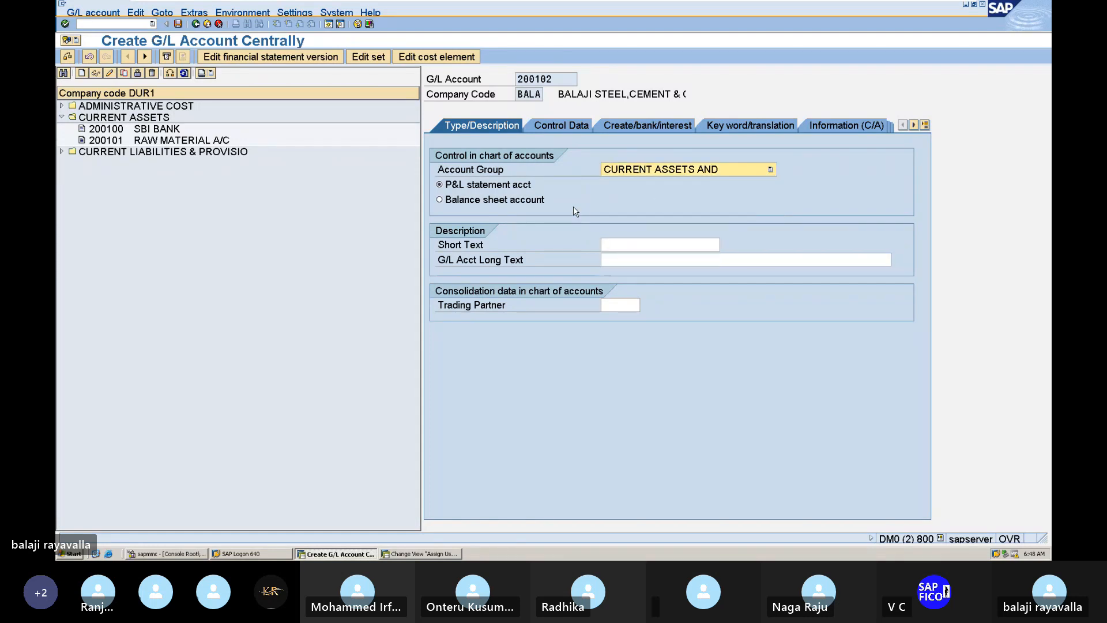
left_click(485, 202)
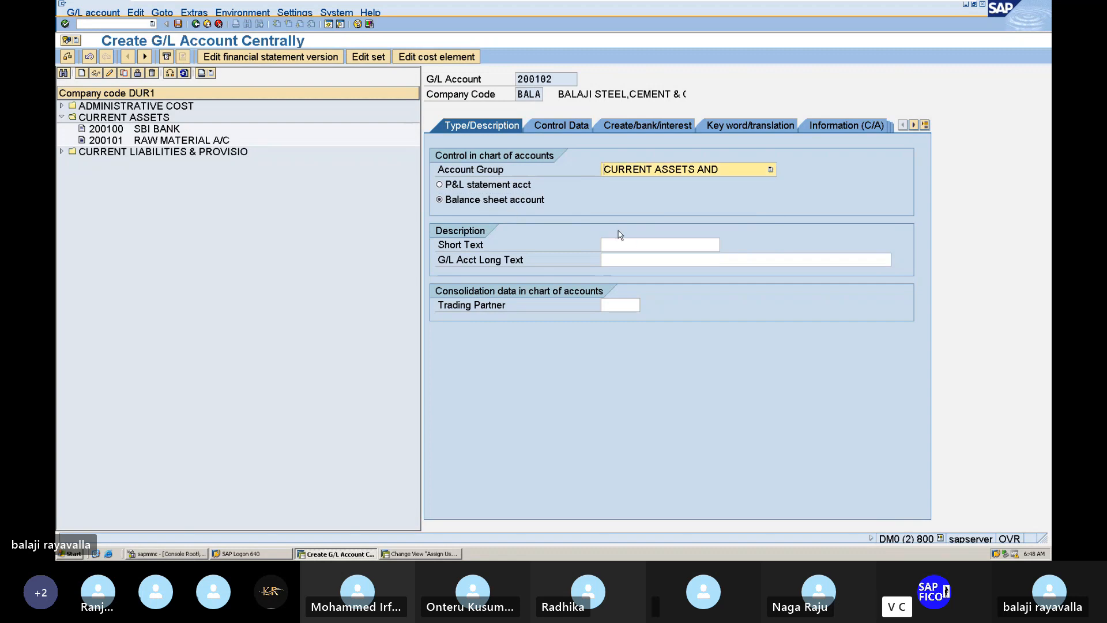
Enter short text CUSTOMER RECON and long text CUSTOMER RECONCILIATION.
left_click(667, 248)
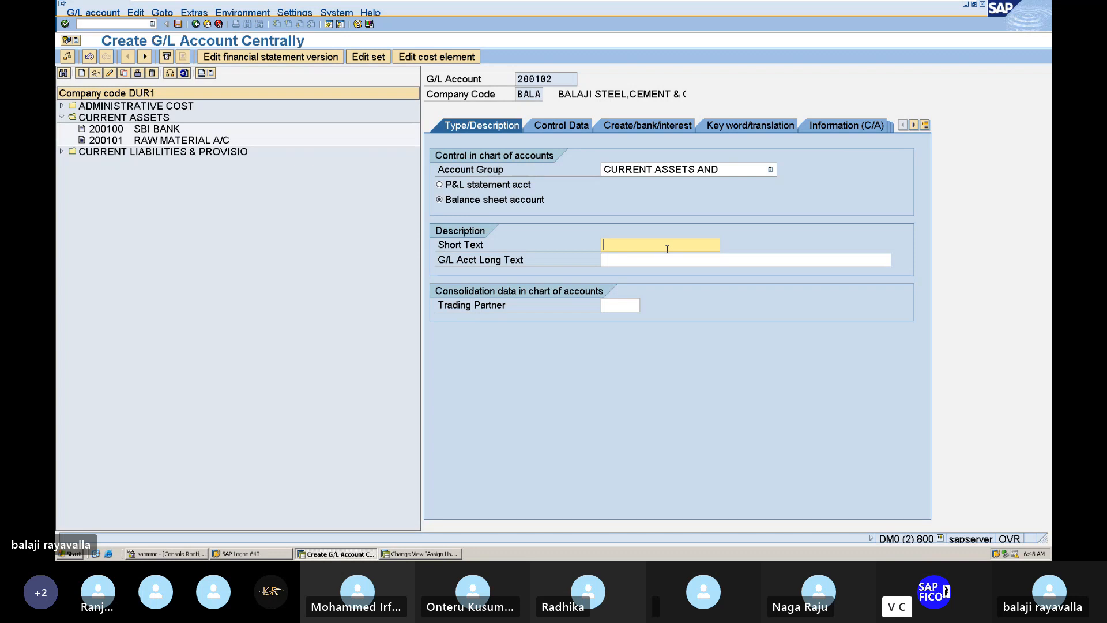
type("C")
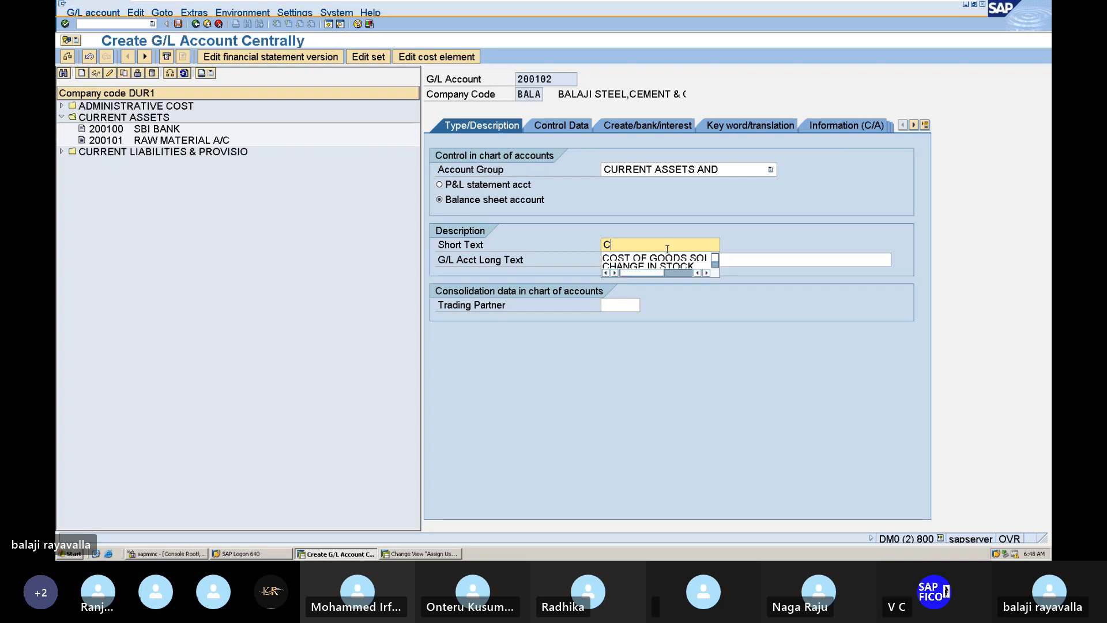
type("USTOMER")
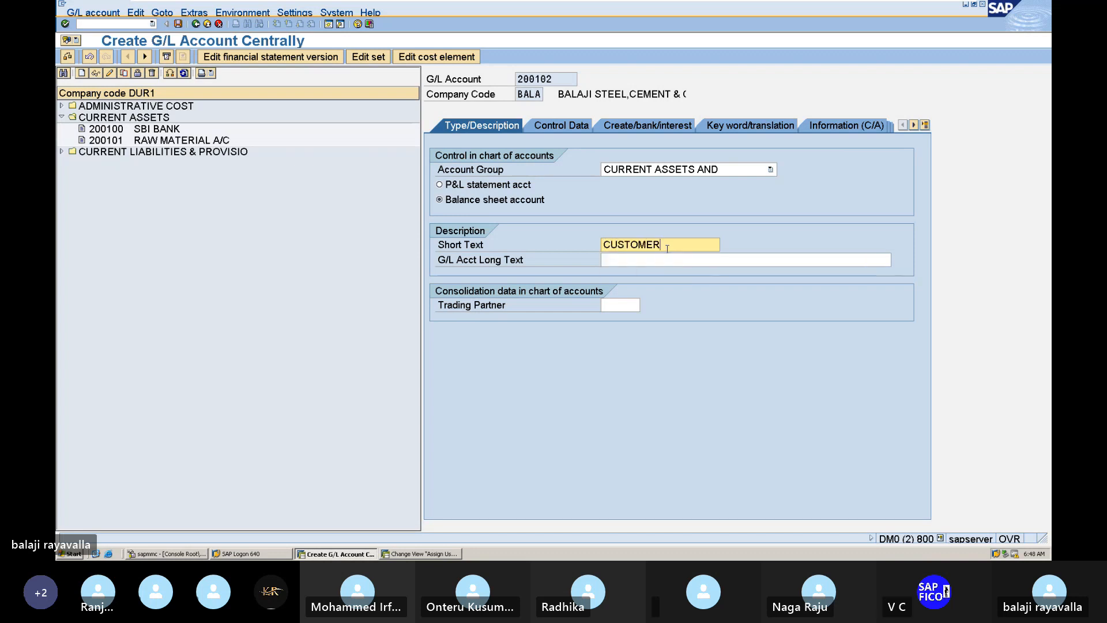
type(" RECONCILIAT")
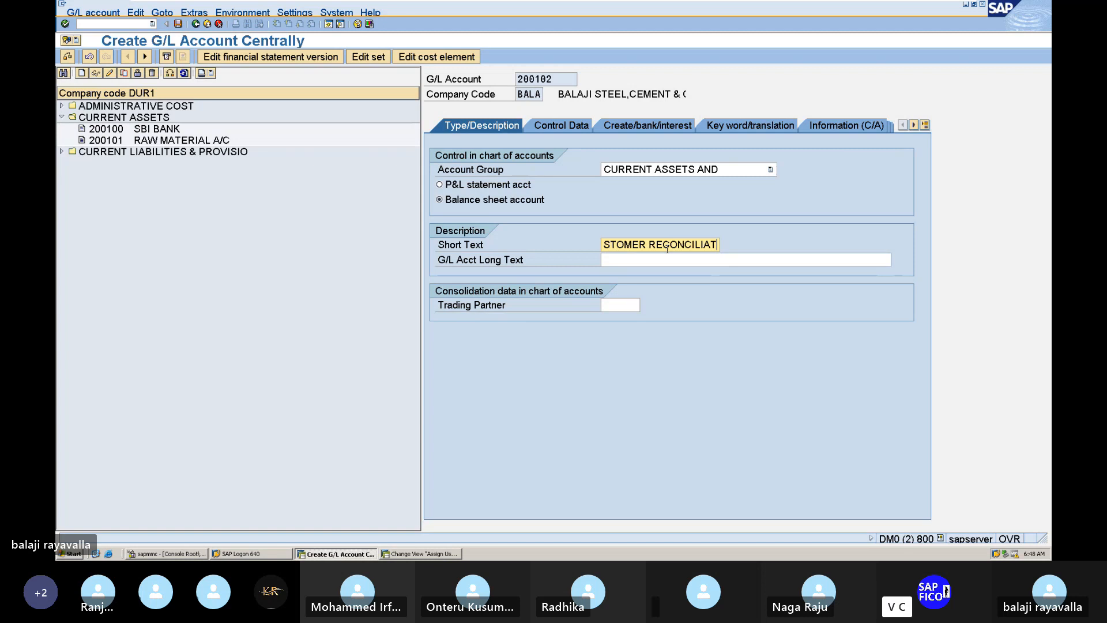
key("BackSpace")
key("BackSpace")
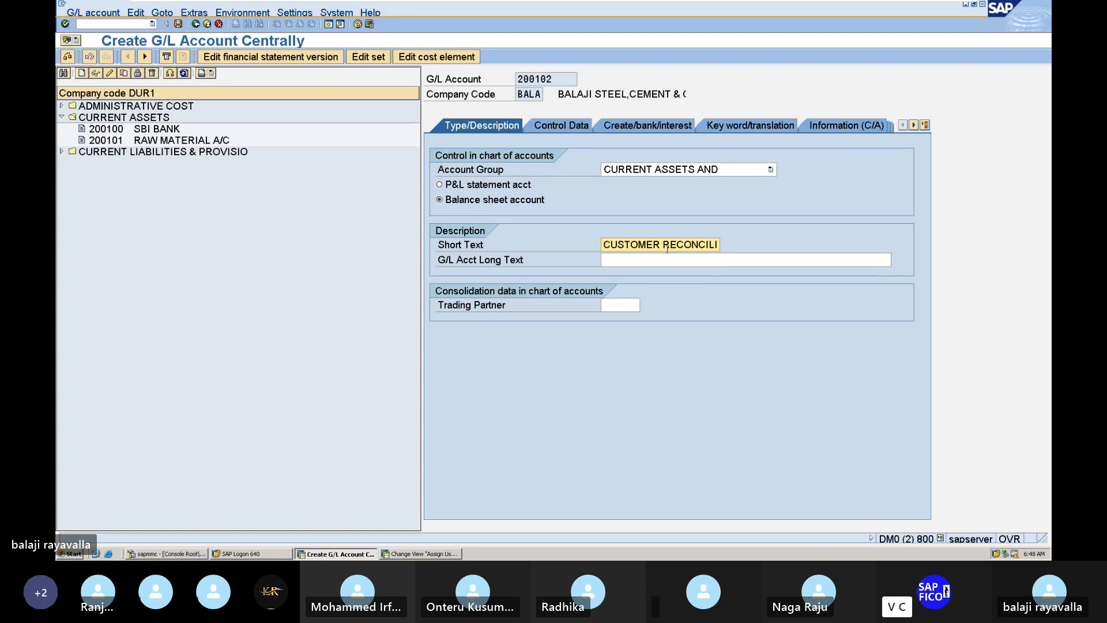
key("BackSpace")
key("BackSpace")
key("BackSpace")
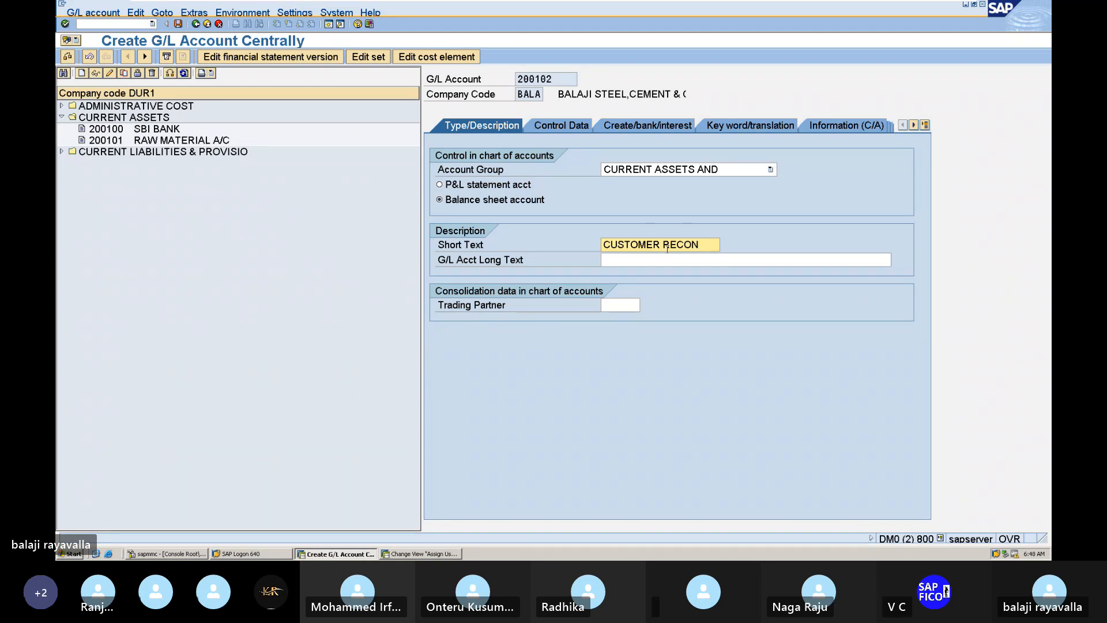
left_click(666, 260)
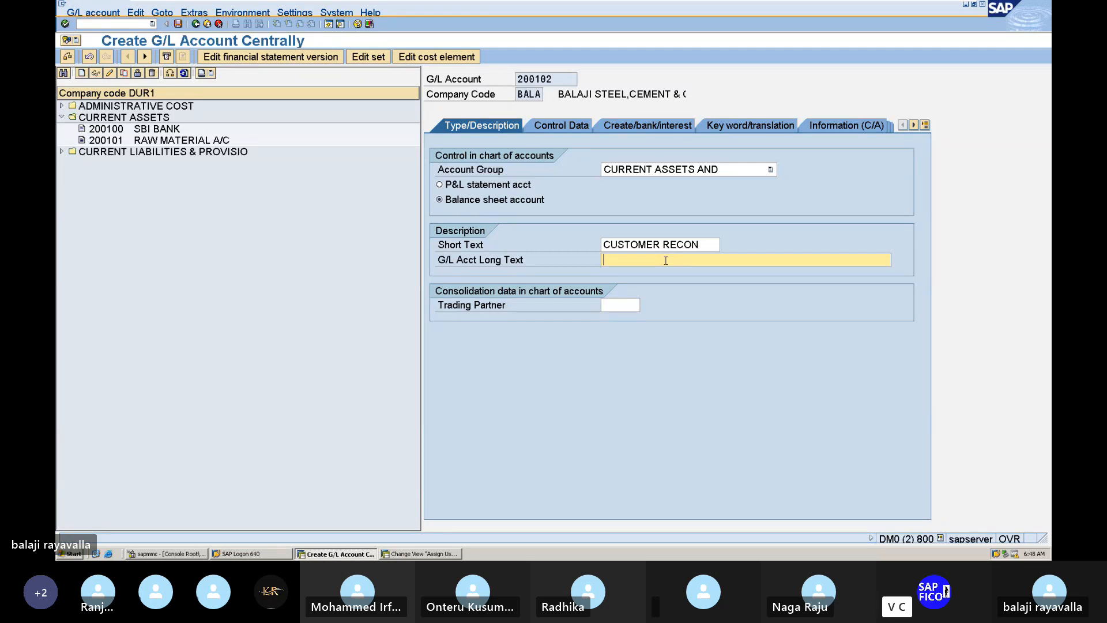
type("CU")
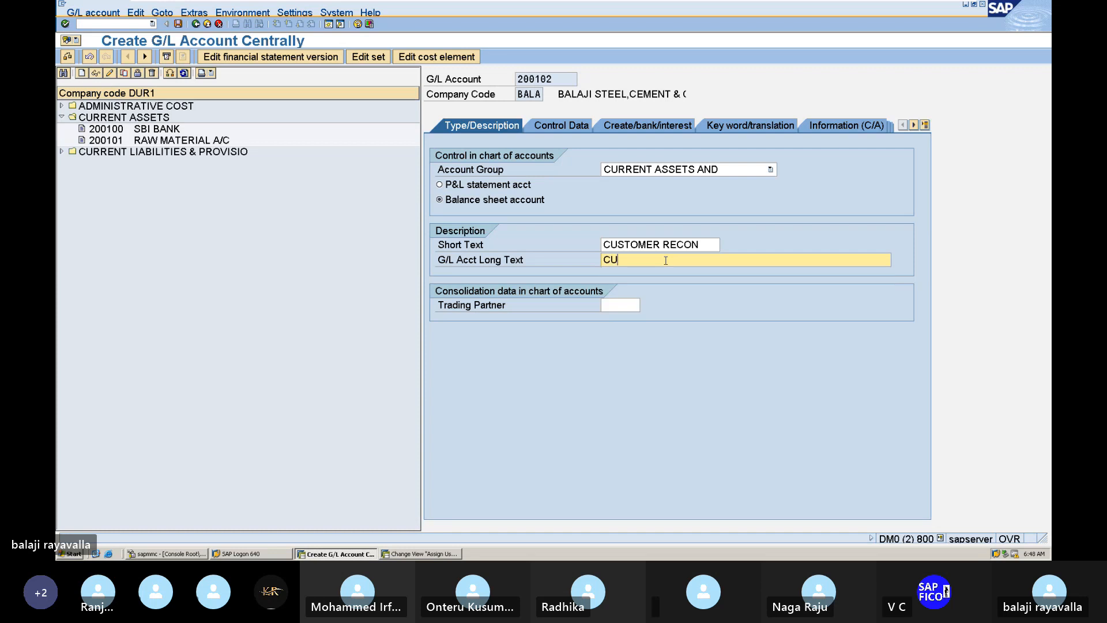
type("STOMER ")
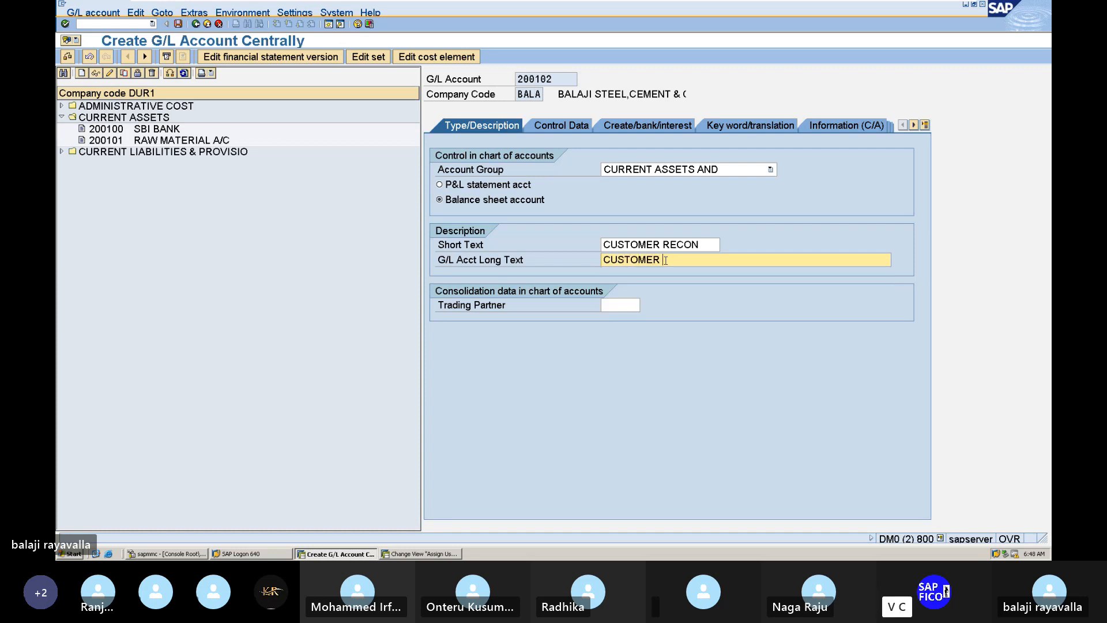
type("REC")
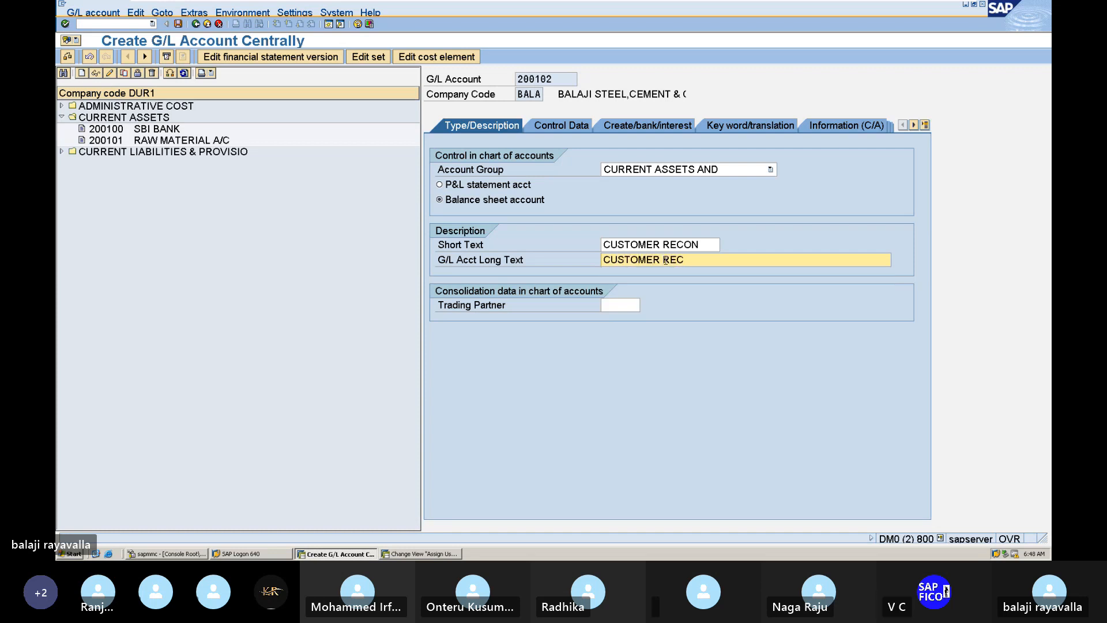
type("ONCILIATION")
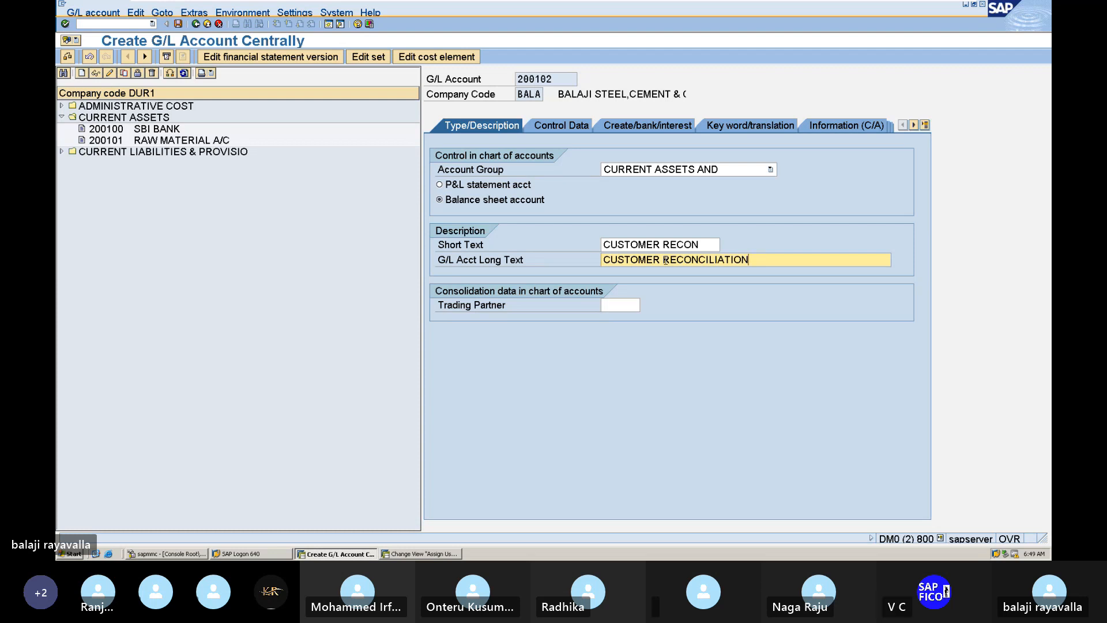
In Control Data, set reconciliation type Customers, sort key 001, and enable line item display.
left_click(564, 128)
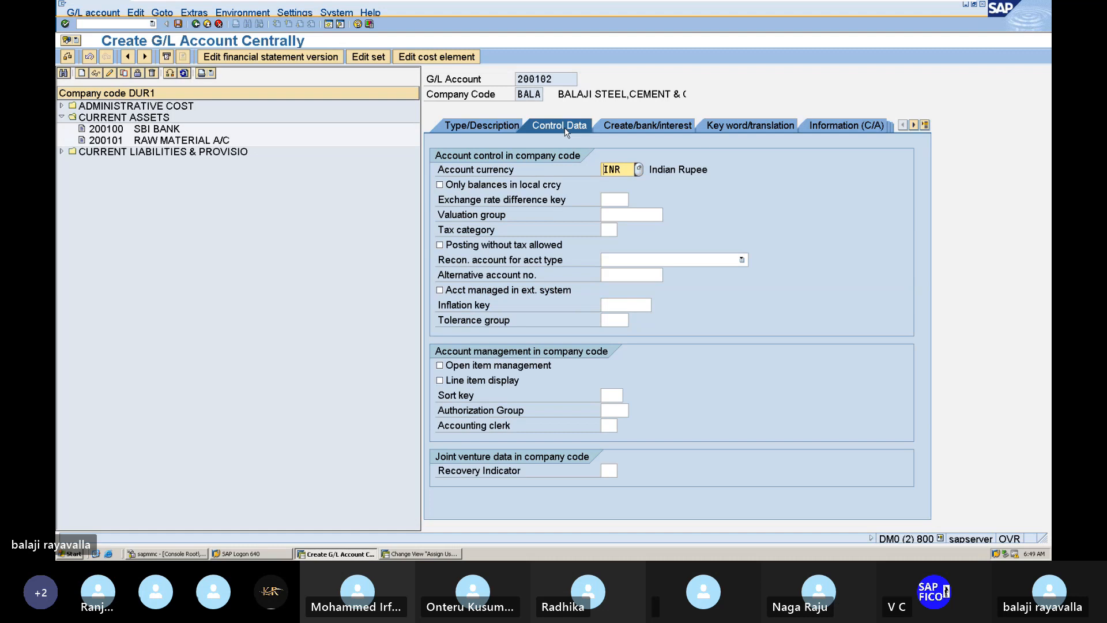
left_click(650, 264)
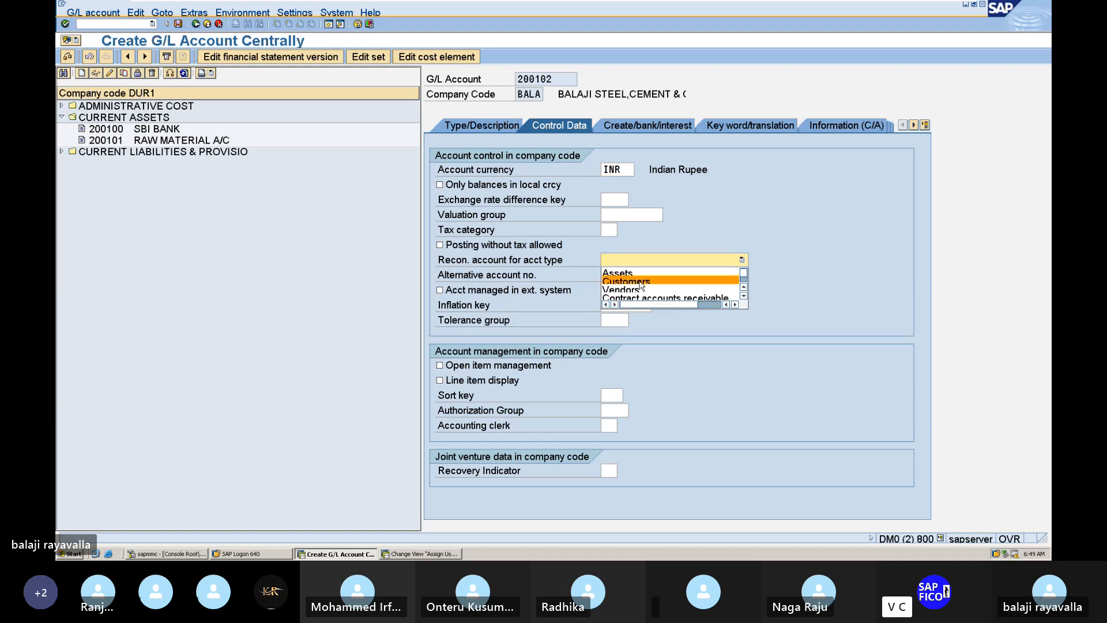
left_click(639, 282)
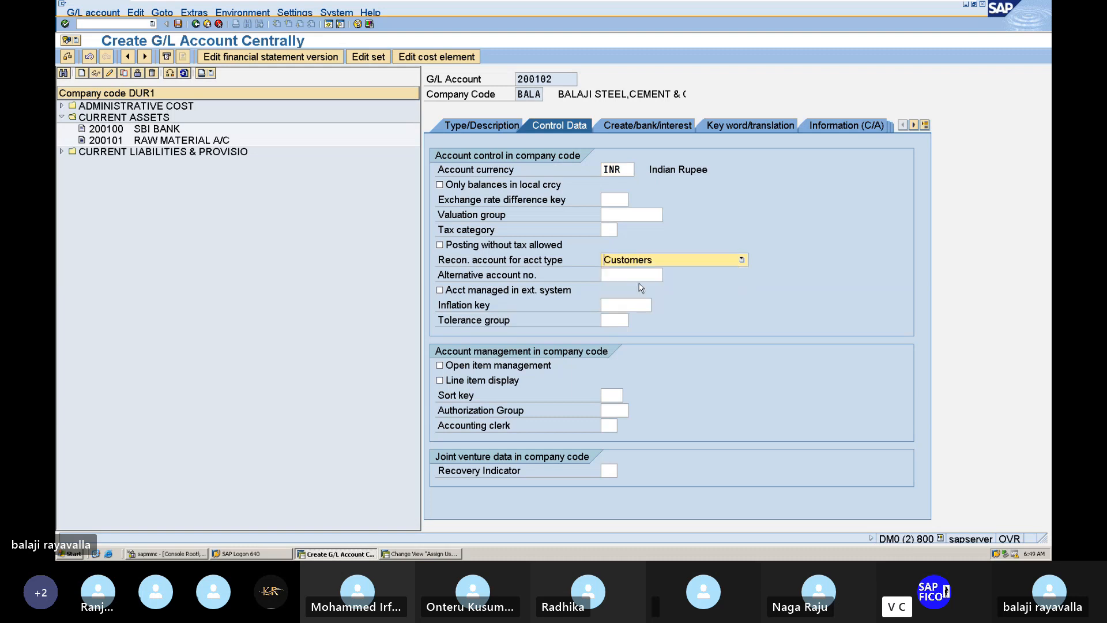
left_click(613, 394)
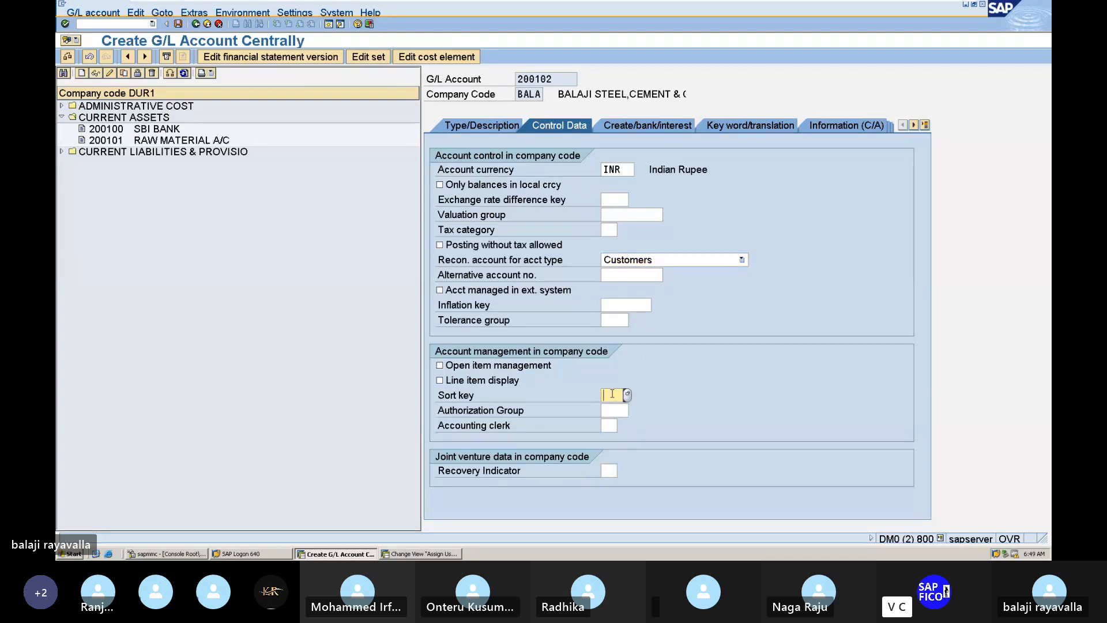
type("001")
left_click(441, 381)
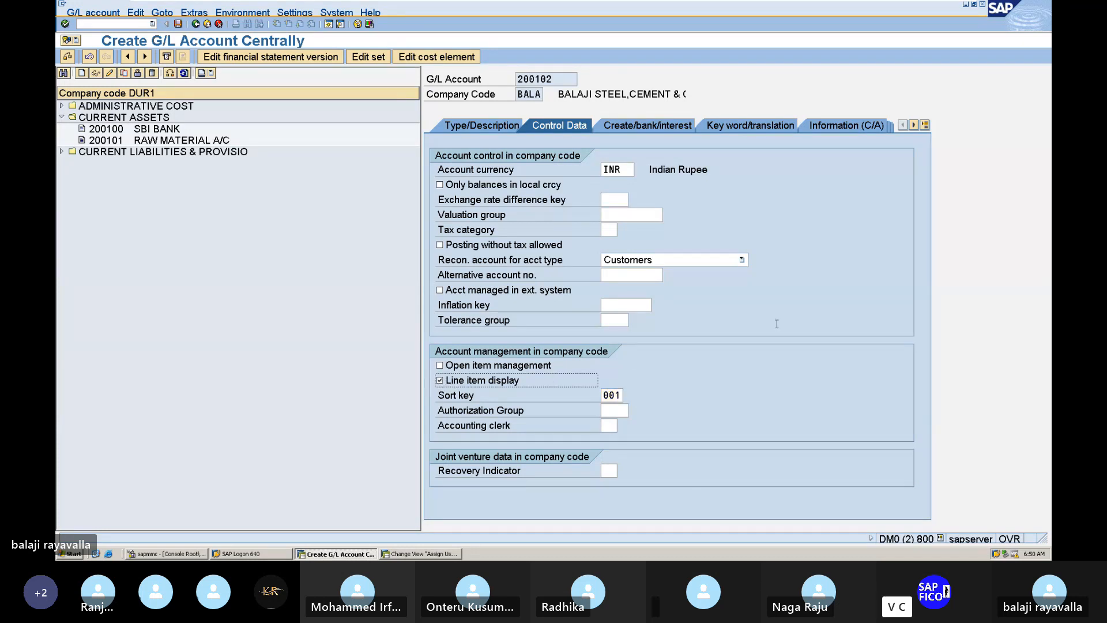
Give account 200102 field status group G067 (Reconciliation accounts) and save it.
left_click(671, 127)
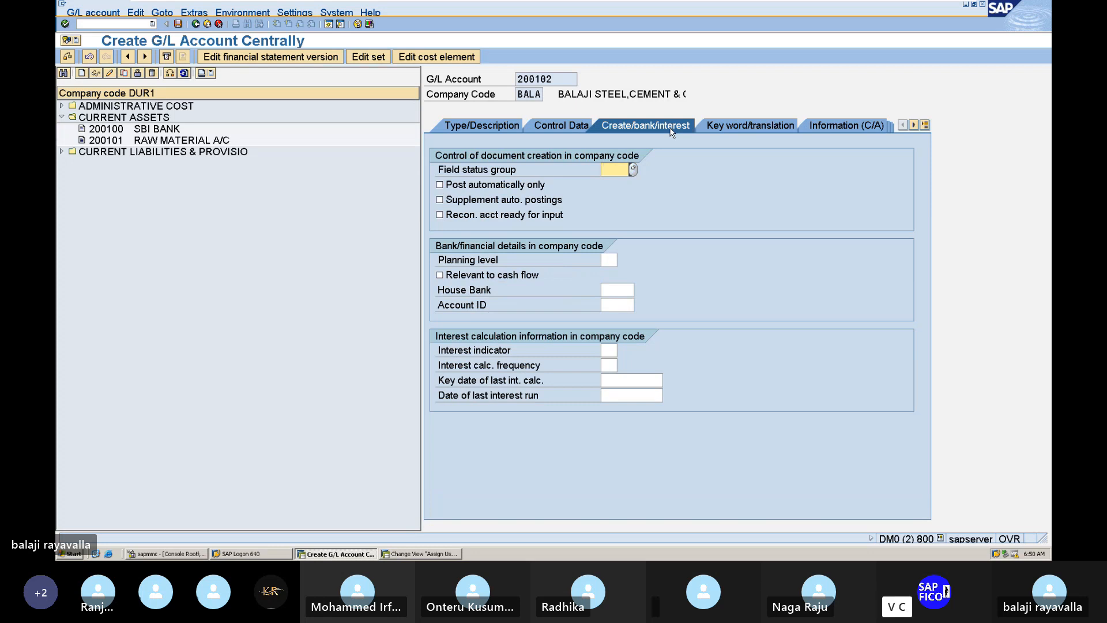
type("3")
key("BackSpace")
type("G0")
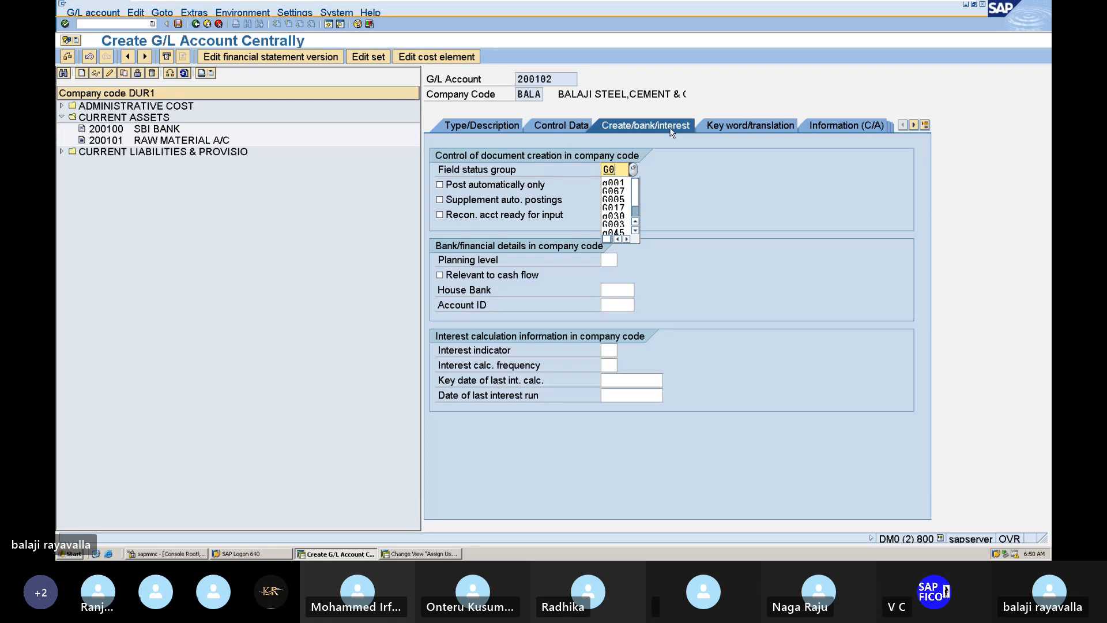
type("67")
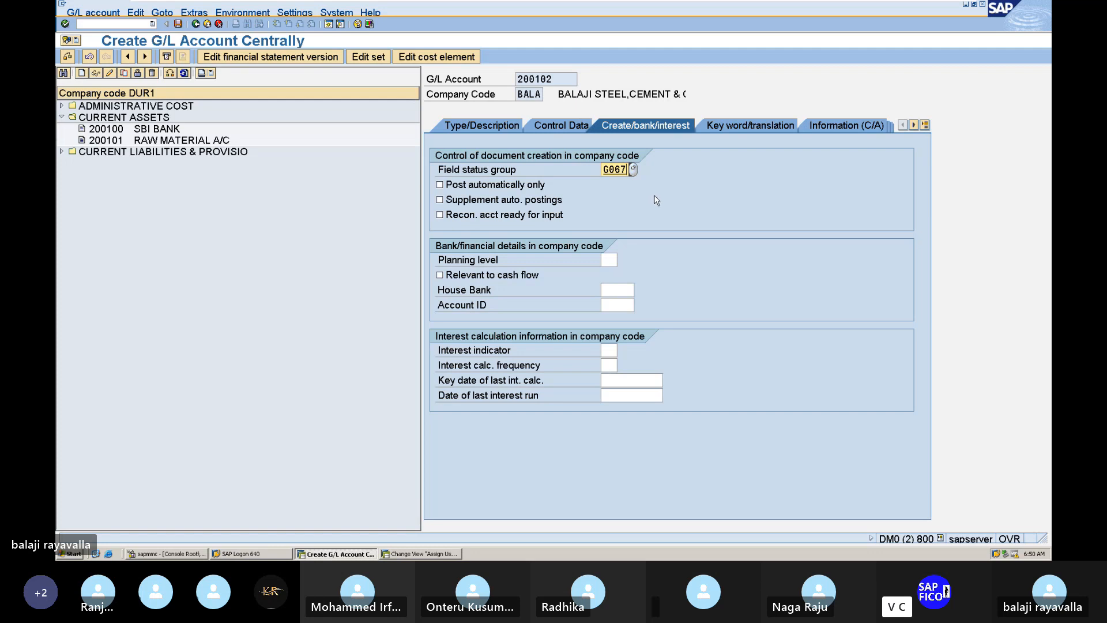
key("Return")
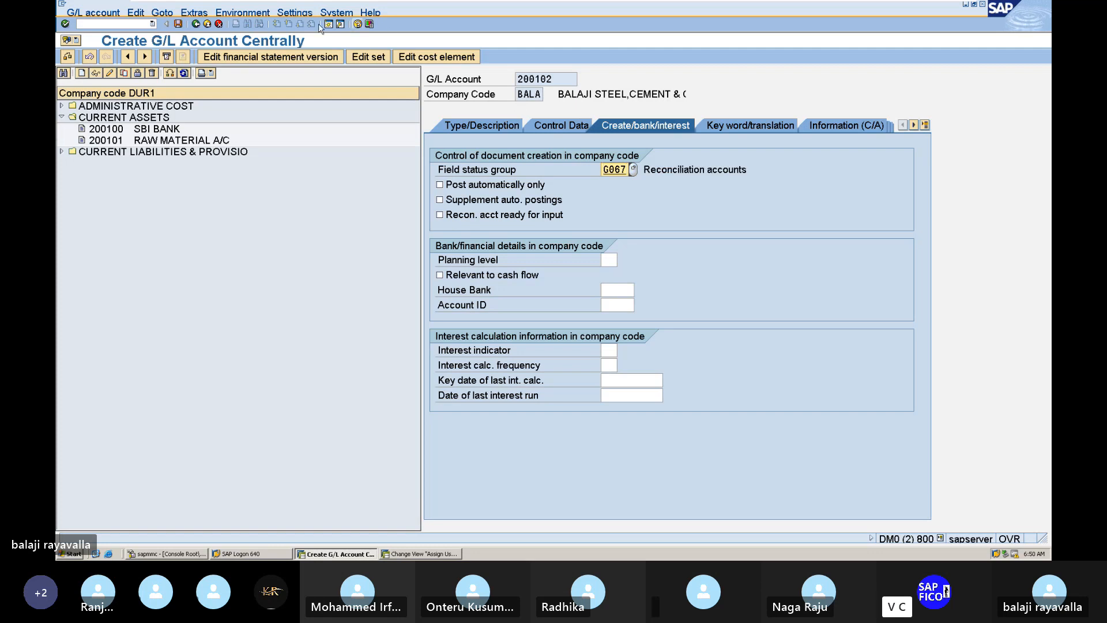
left_click(178, 24)
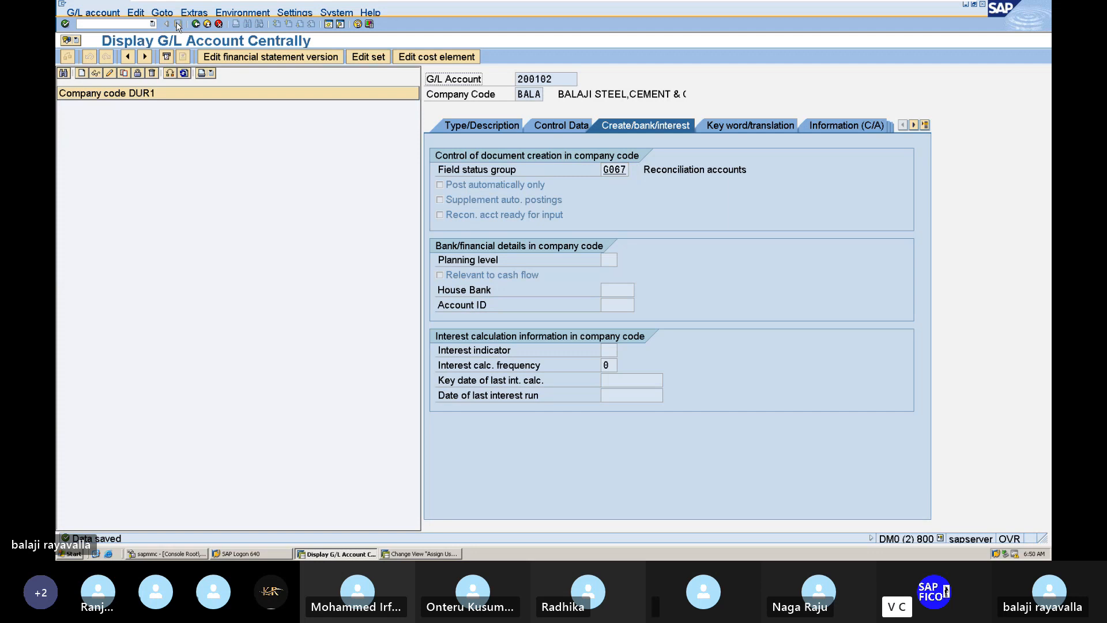
Start a new G/L account with number 300000 for company code BALA.
left_click(80, 73)
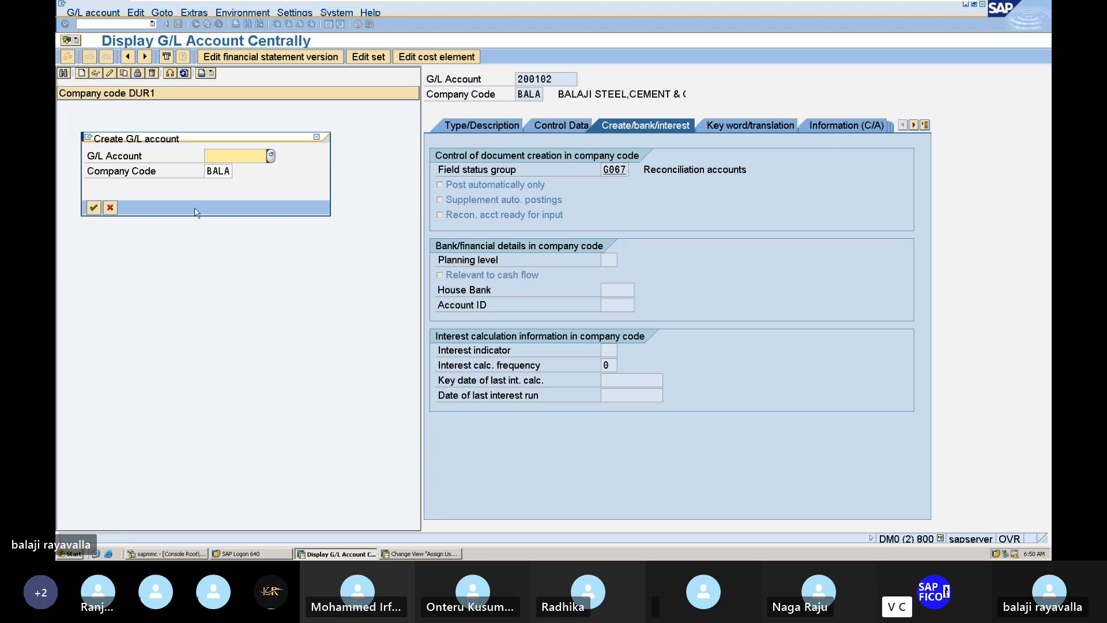
type("300")
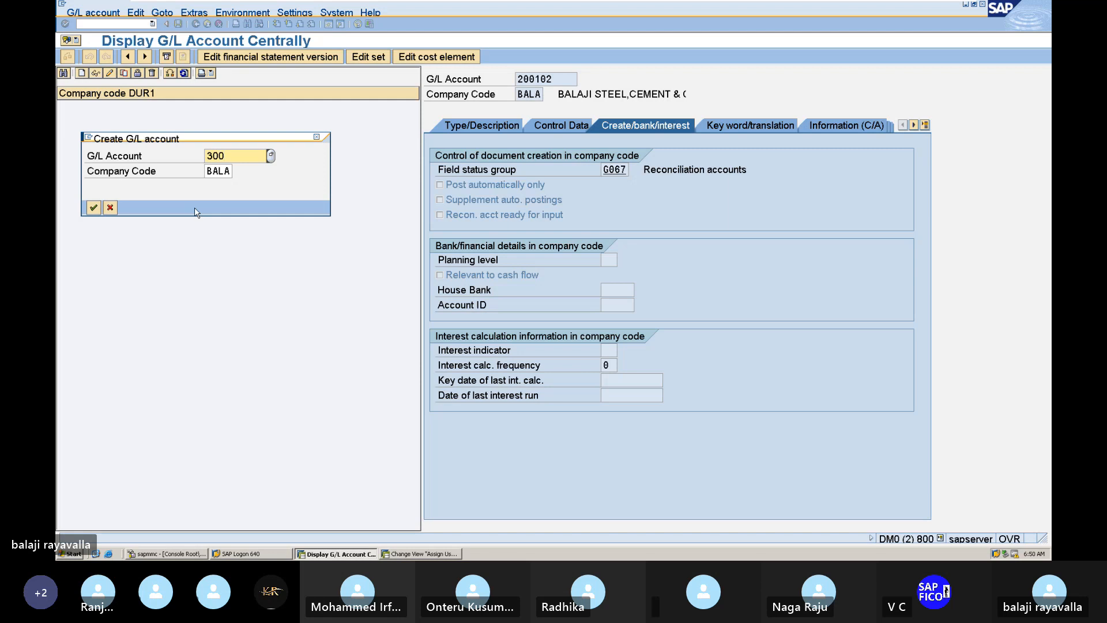
type("000")
left_click(93, 208)
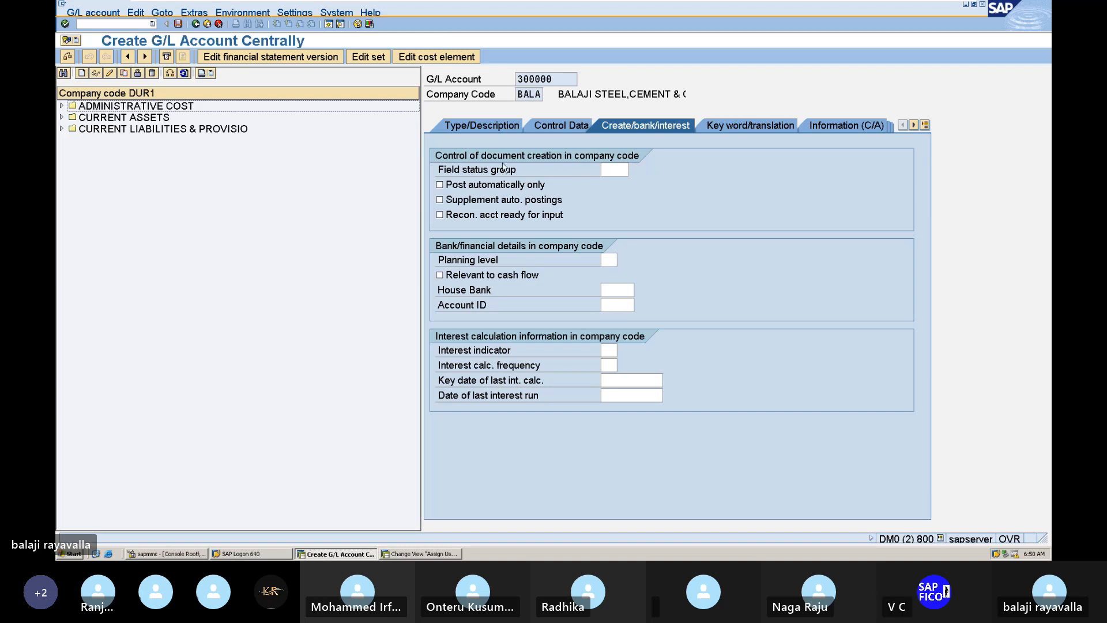
Set account group SALES and make 300000 a balance sheet account.
left_click(496, 127)
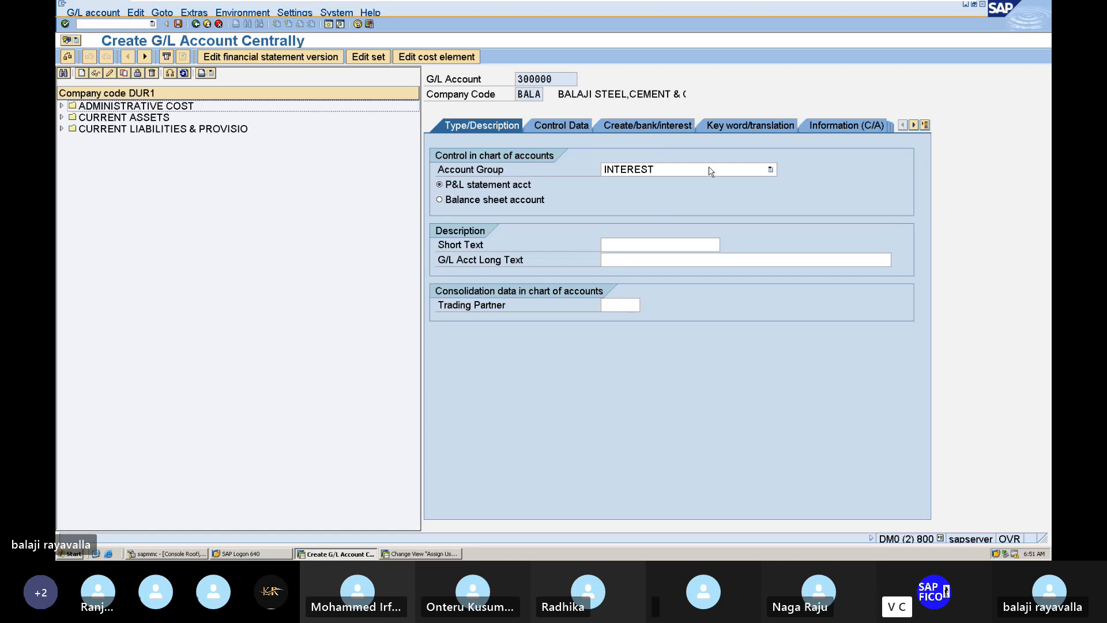
left_click(770, 169)
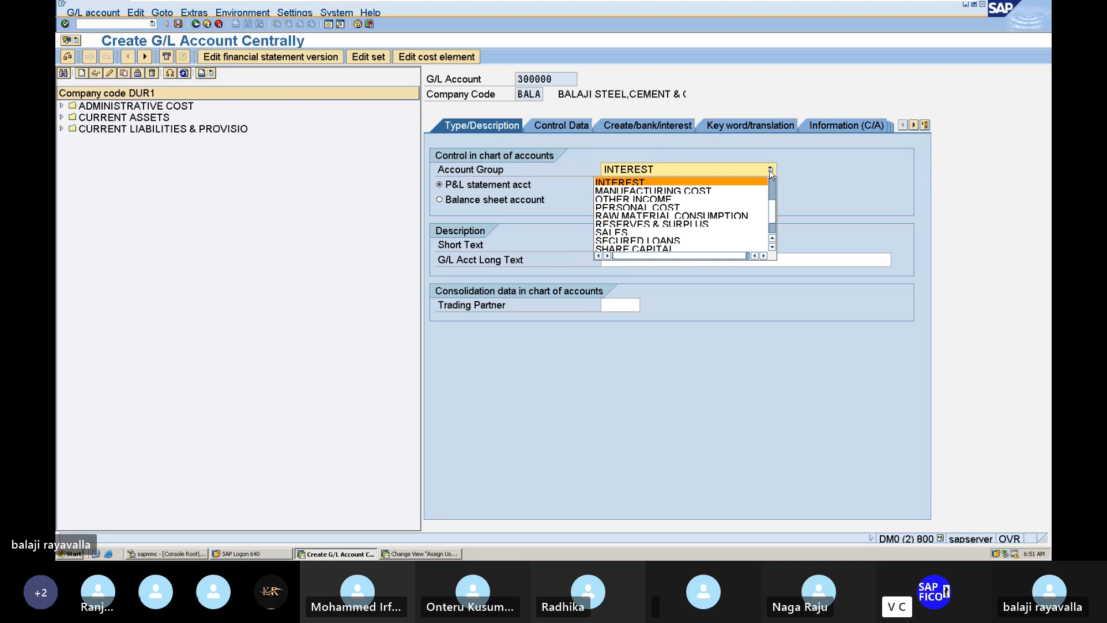
left_click(664, 233)
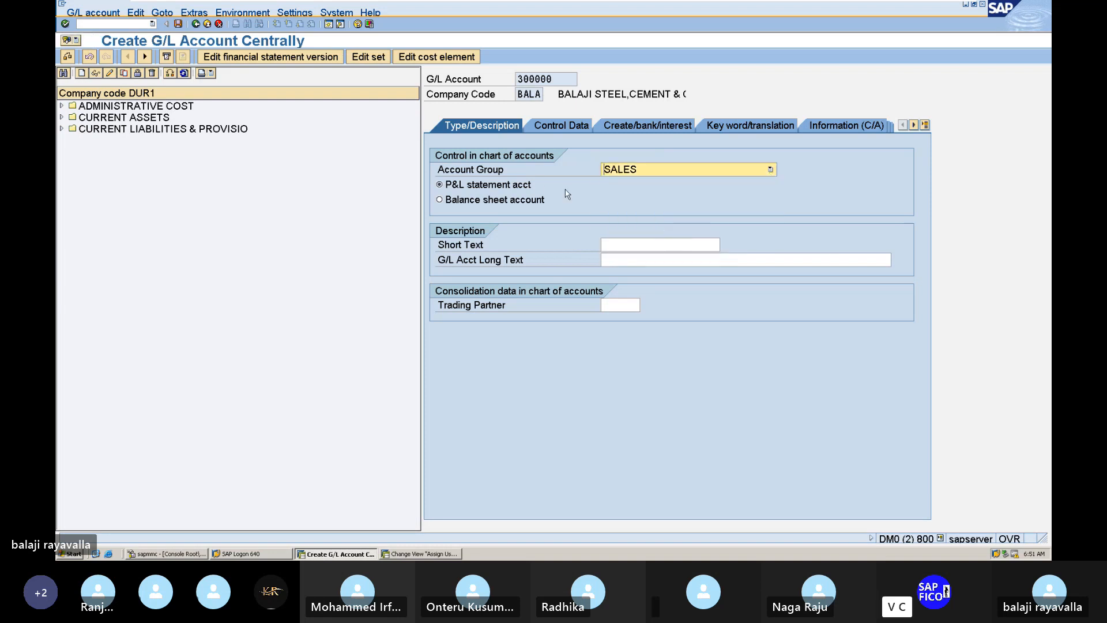
left_click(453, 201)
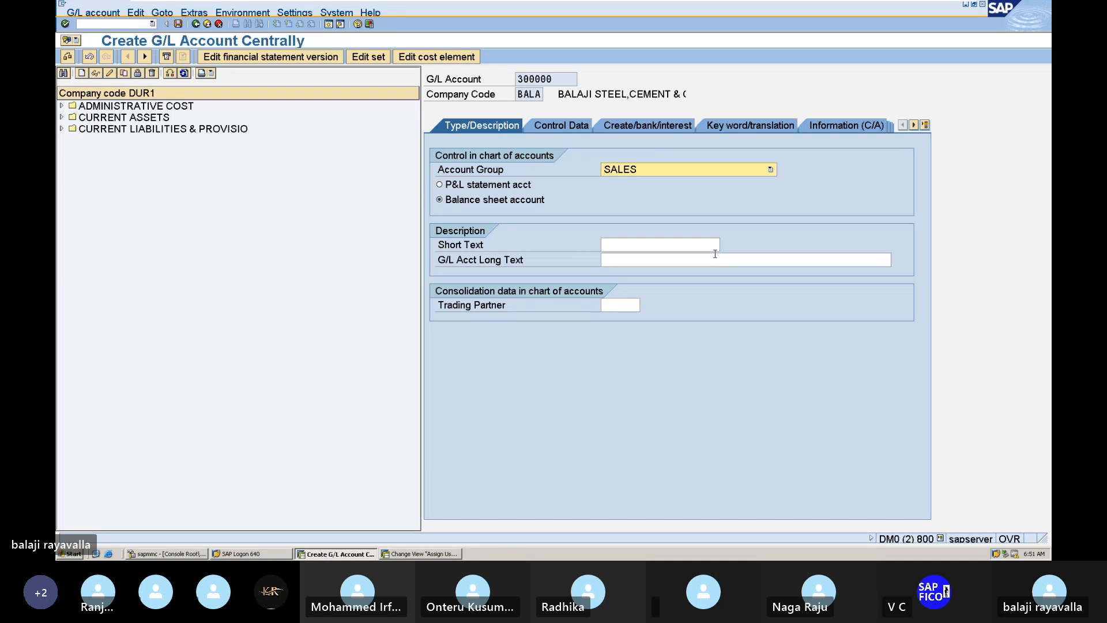
Enter SALES ACCOUNT as the short text and the long text.
left_click(693, 246)
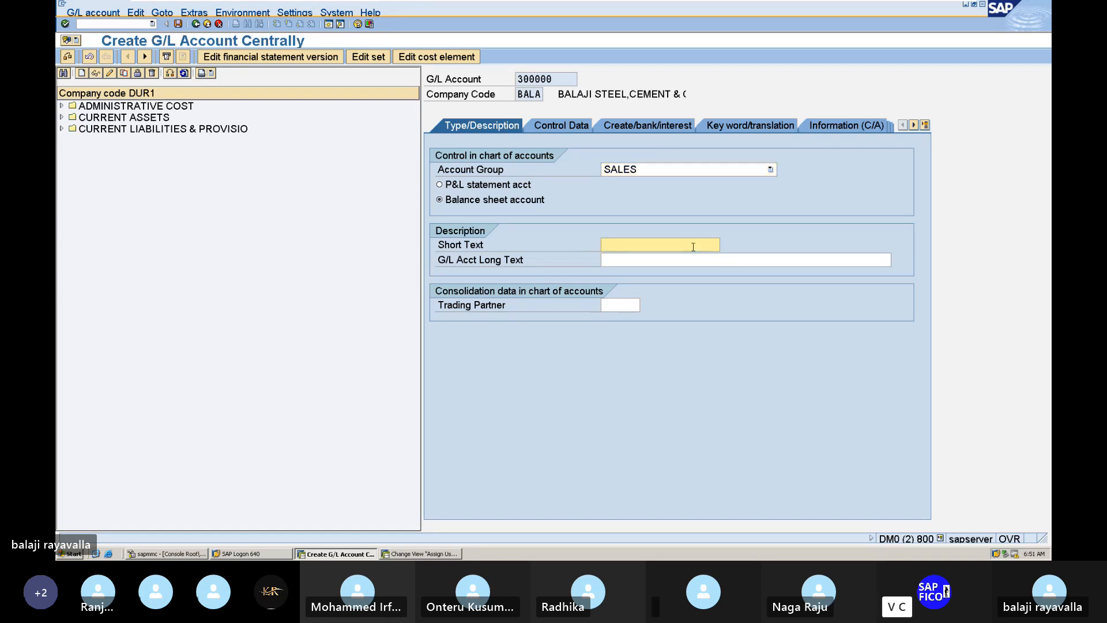
type("SALES")
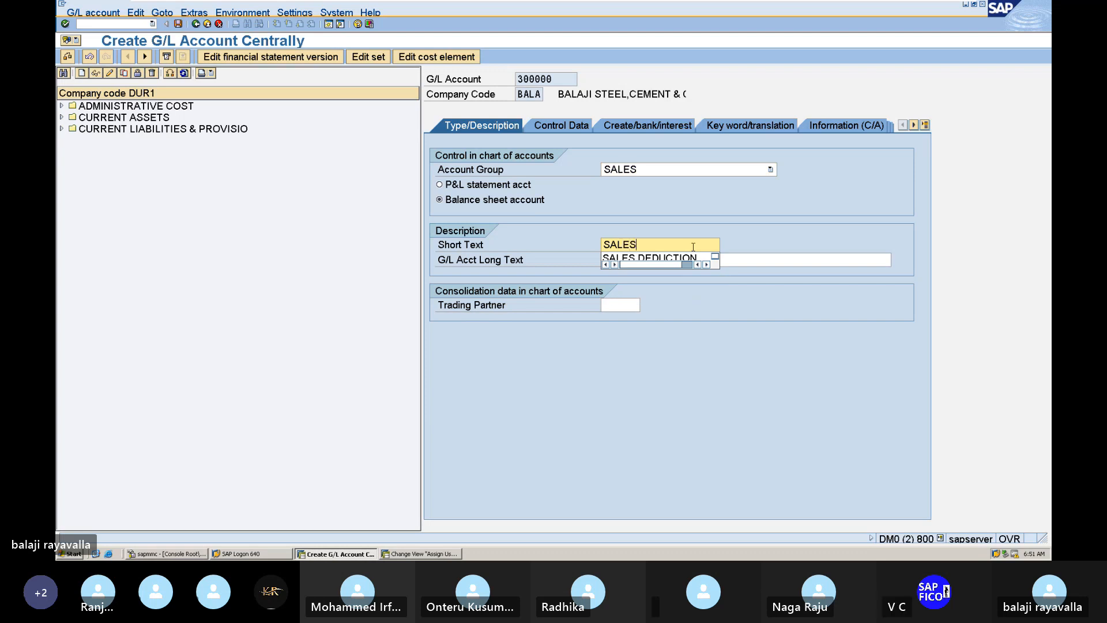
type(" ACC")
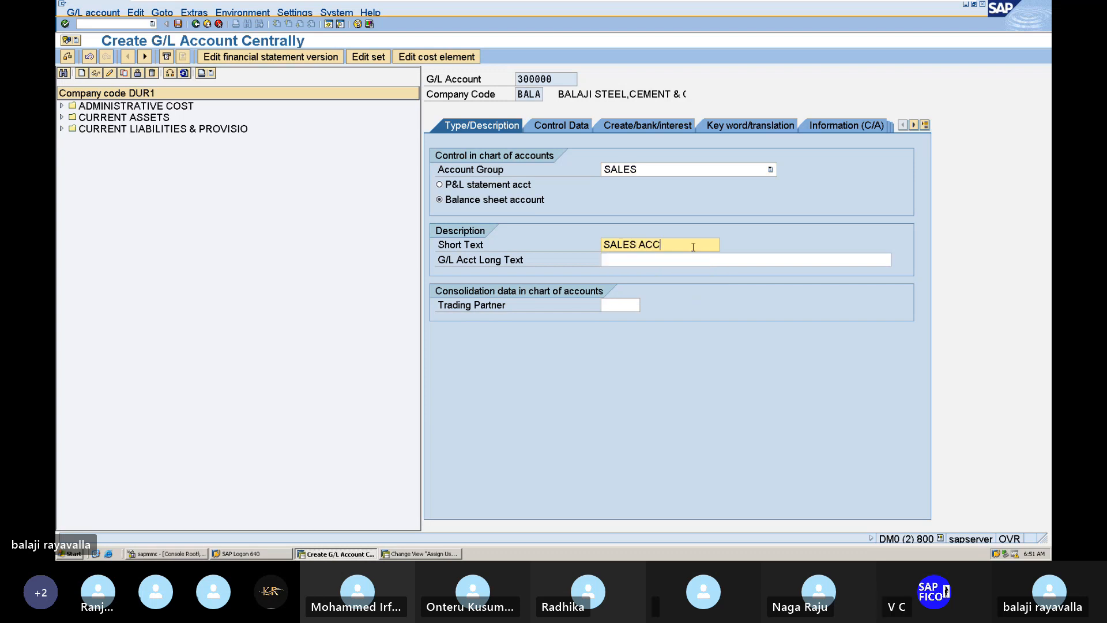
type("OUNT")
left_click(691, 258)
type("SA")
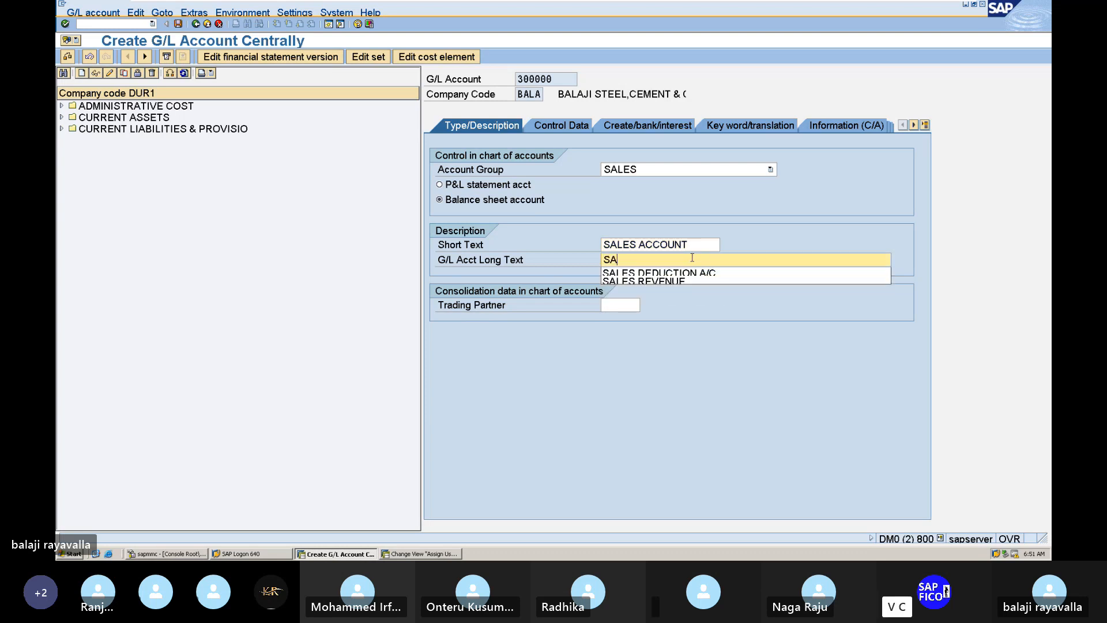
type("LES ACCOUNT")
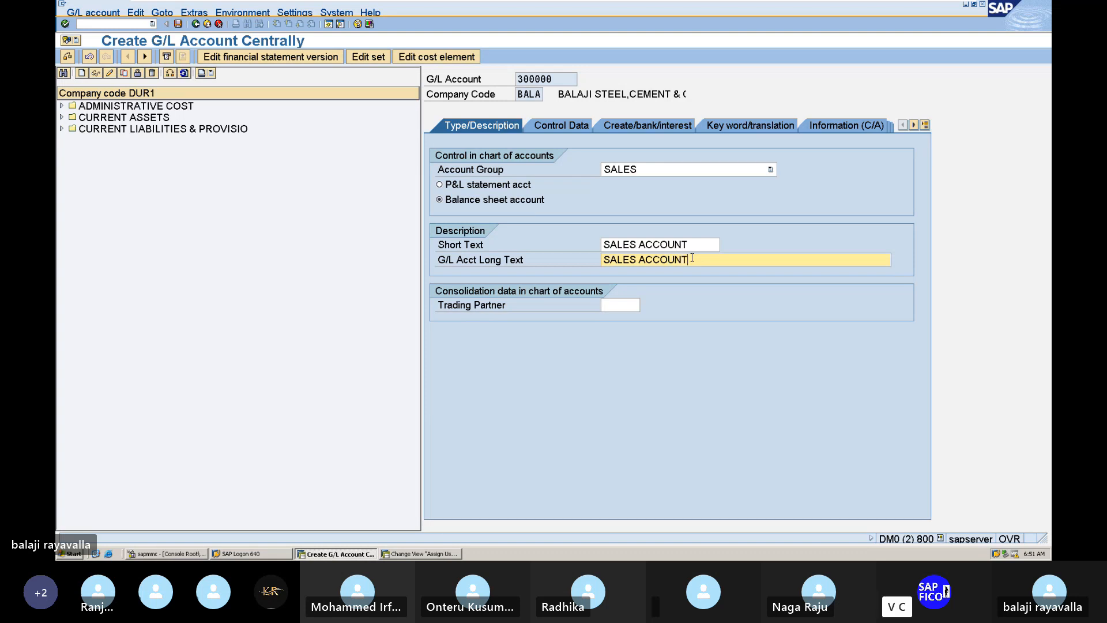
In control data, leave reconciliation type blank, enable line item display, and set sort key 001.
left_click(573, 126)
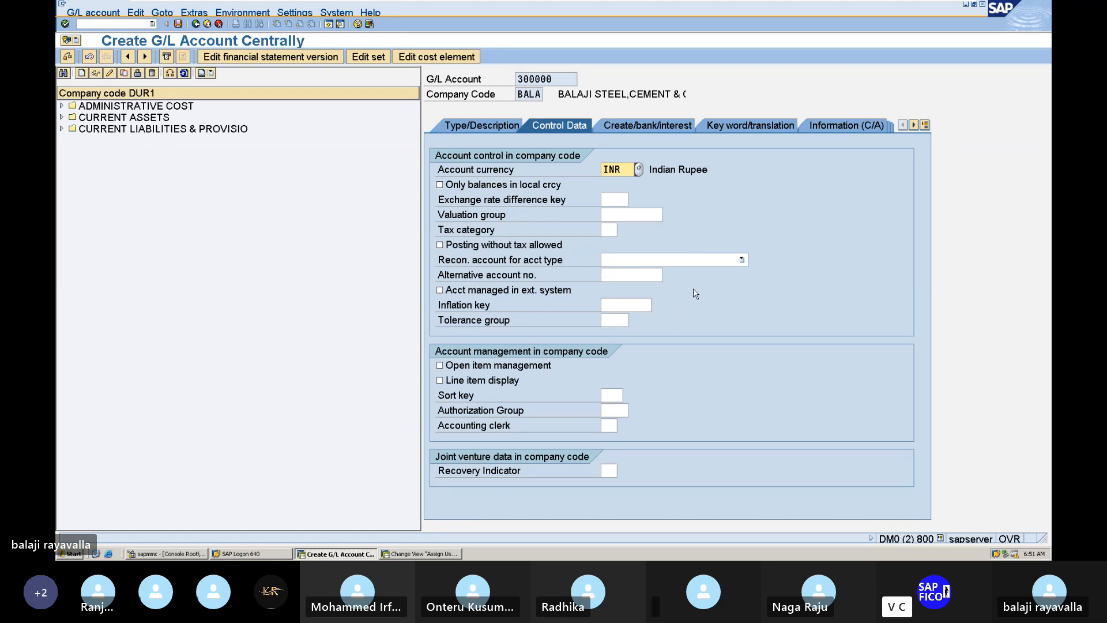
left_click(741, 261)
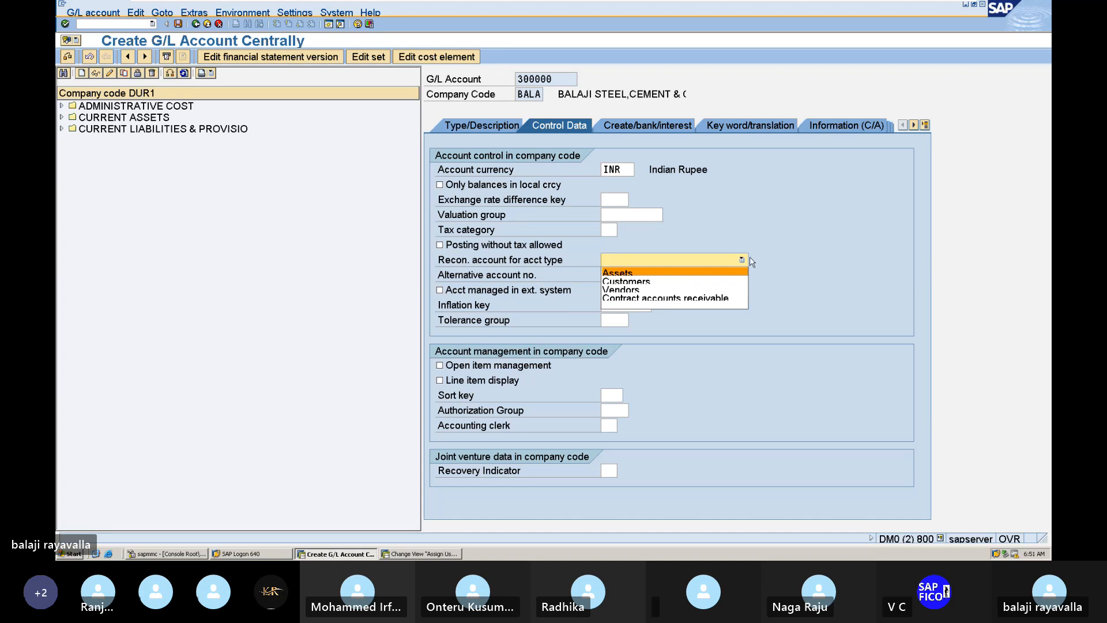
left_click(829, 267)
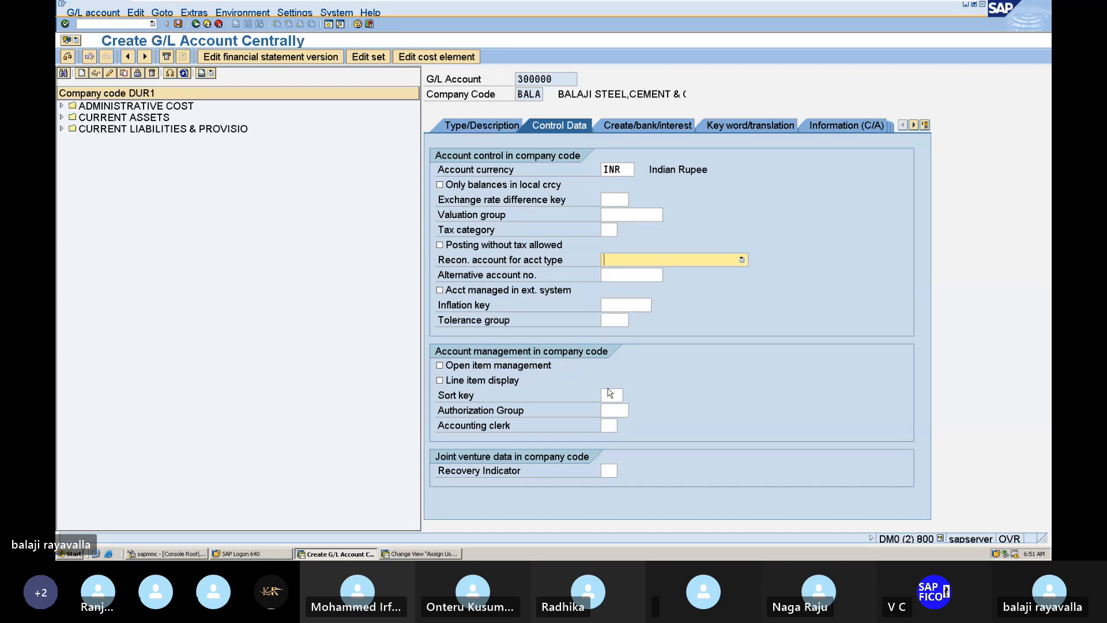
left_click(521, 382)
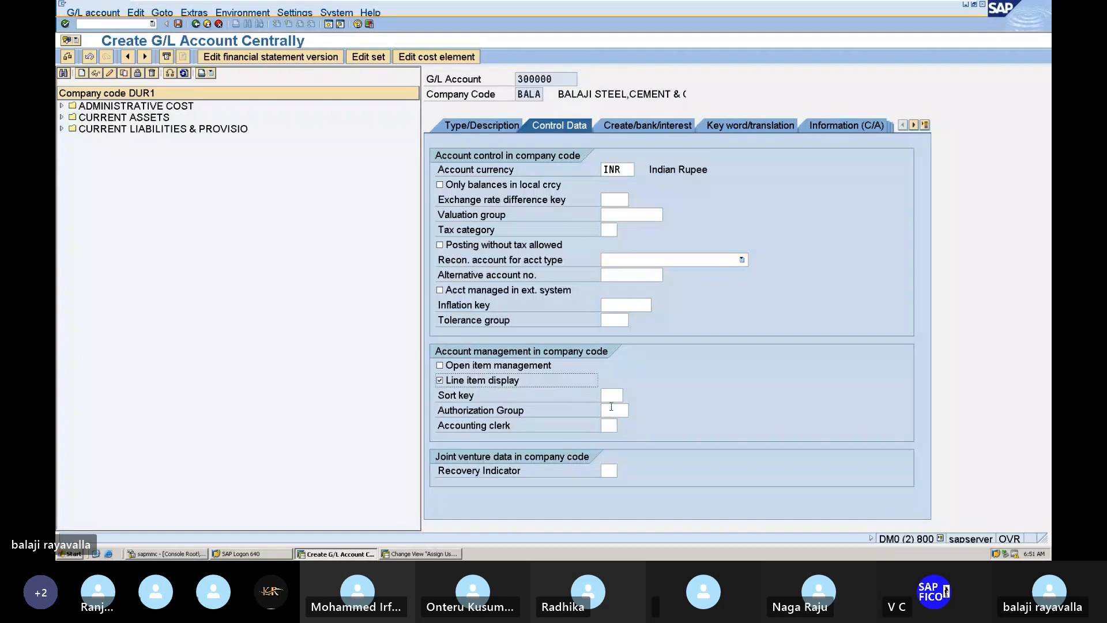
left_click(614, 396)
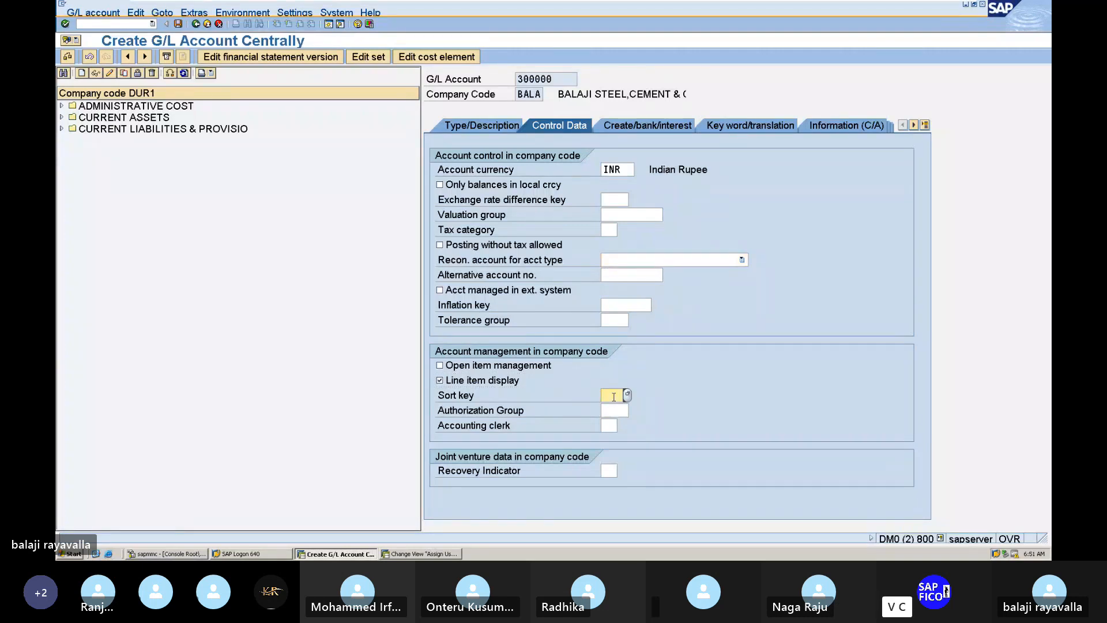
type("001")
Set field status group G001 and save account 300000, accepting the local-currency warning.
left_click(666, 128)
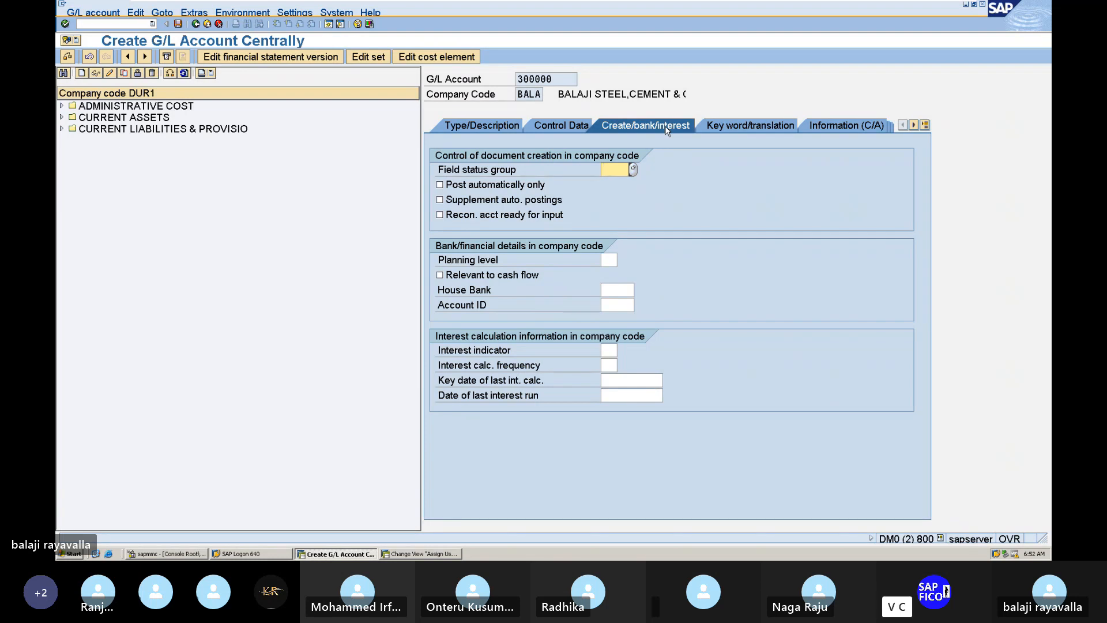
type("G001")
key("Return")
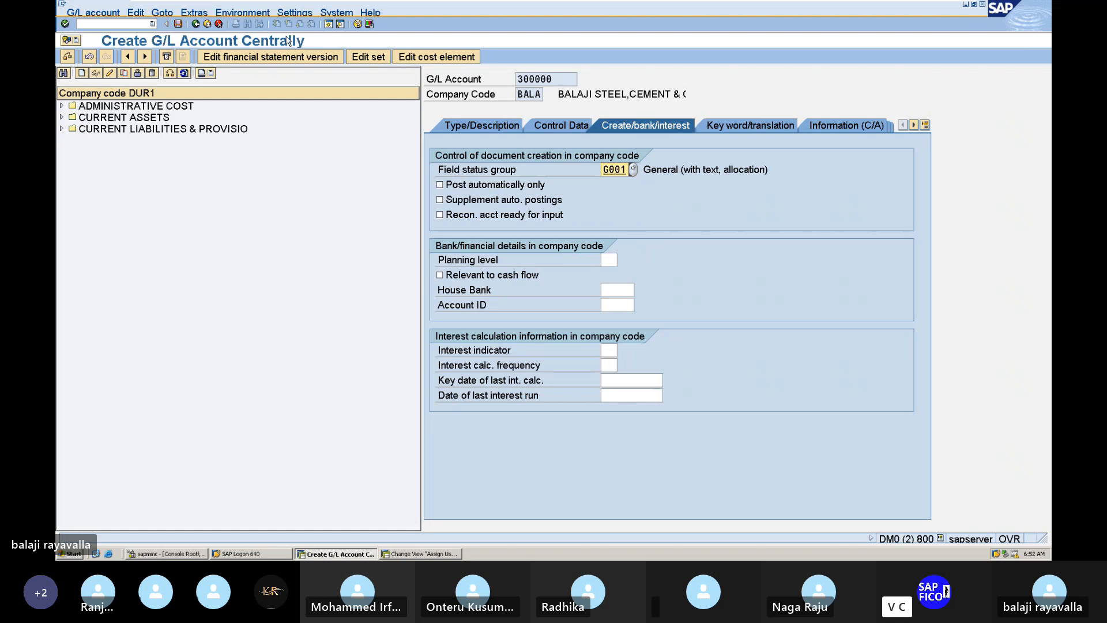
left_click(179, 25)
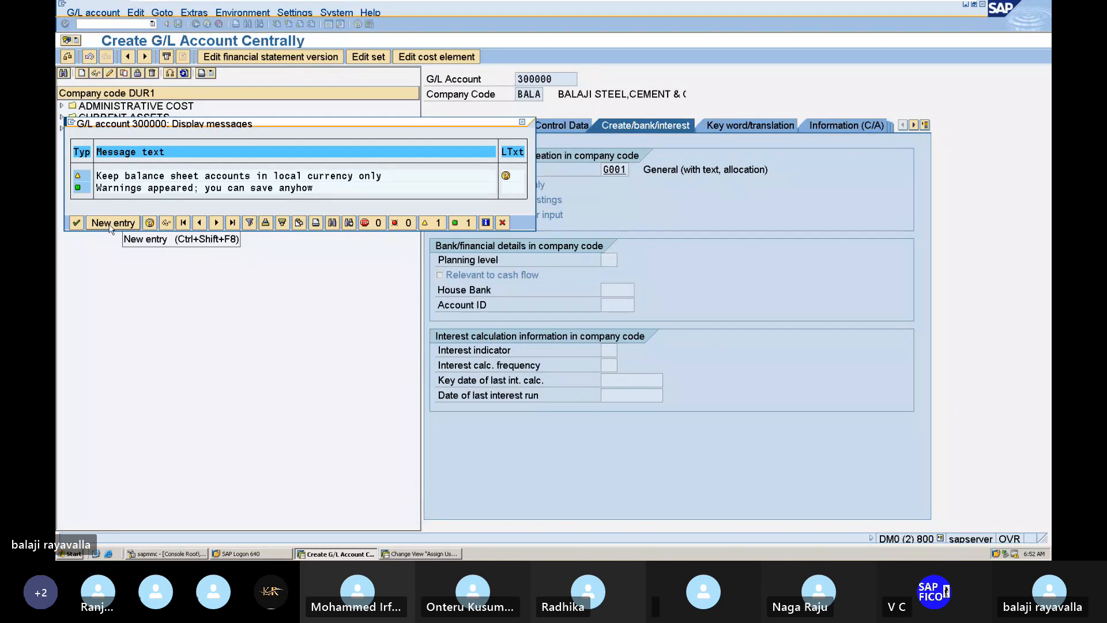
left_click(79, 224)
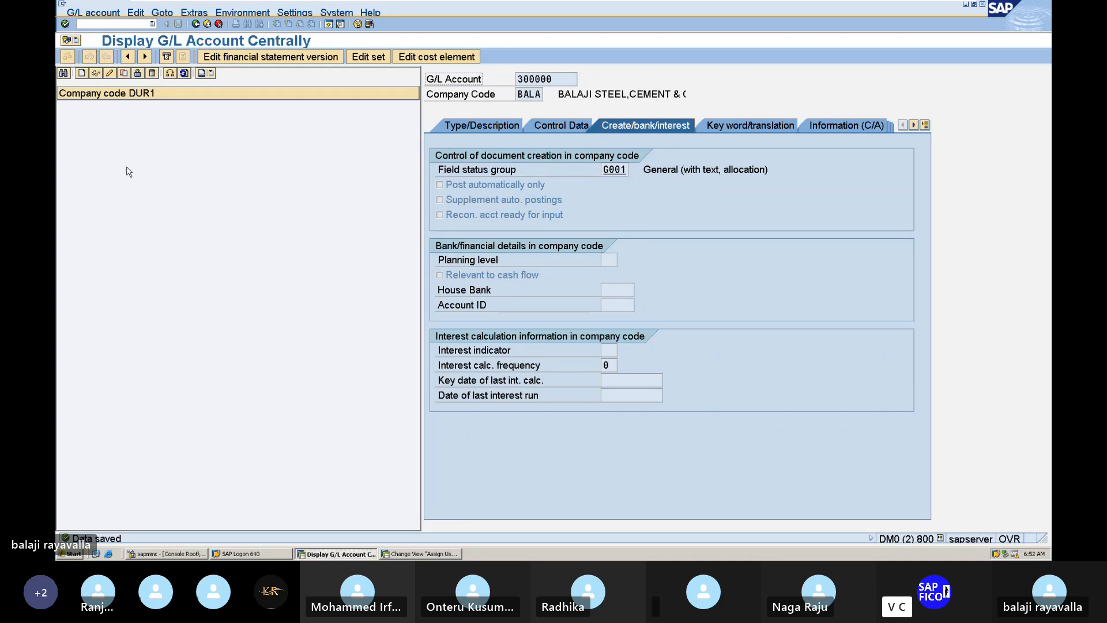
Return to the SAP Easy Access menu with /n.
left_click(102, 25)
type("/n")
key("Return")
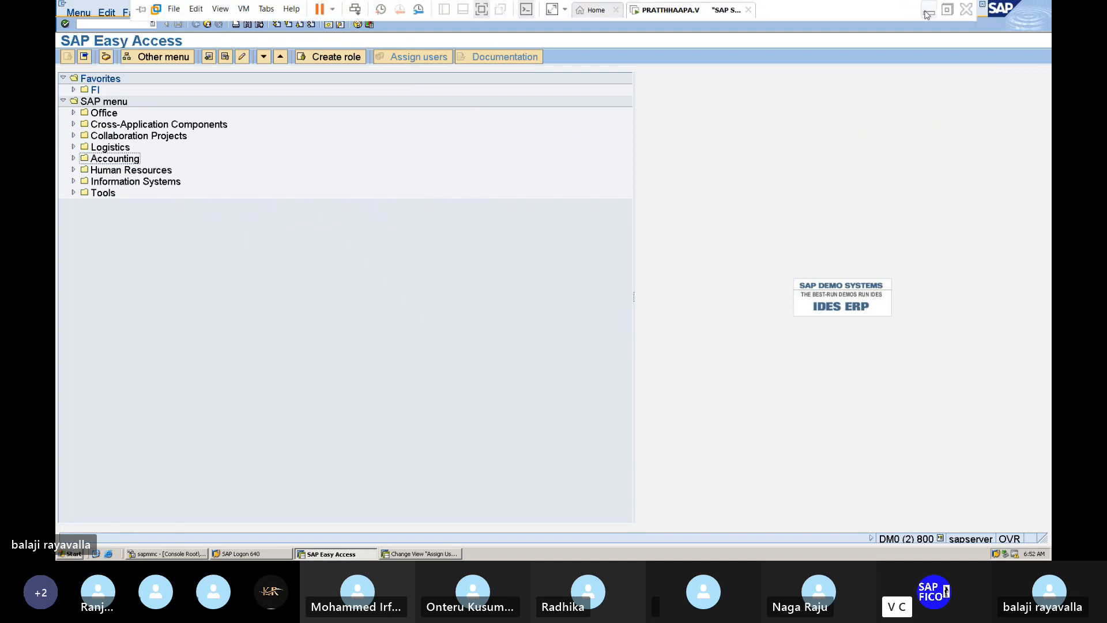
left_click(928, 12)
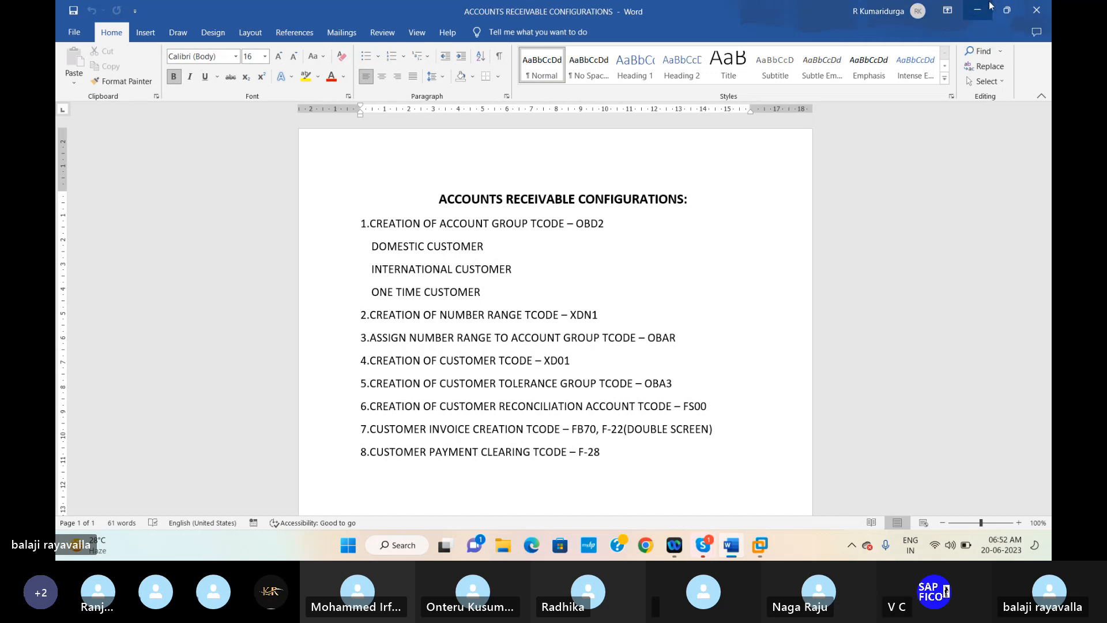
mouse_move(764, 547)
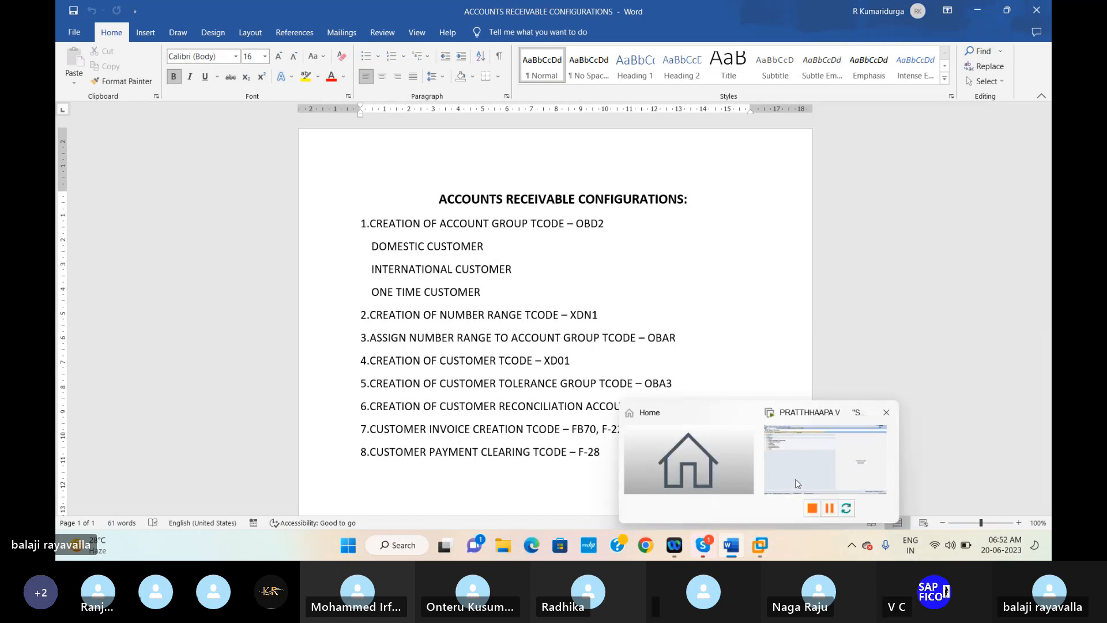
left_click(828, 461)
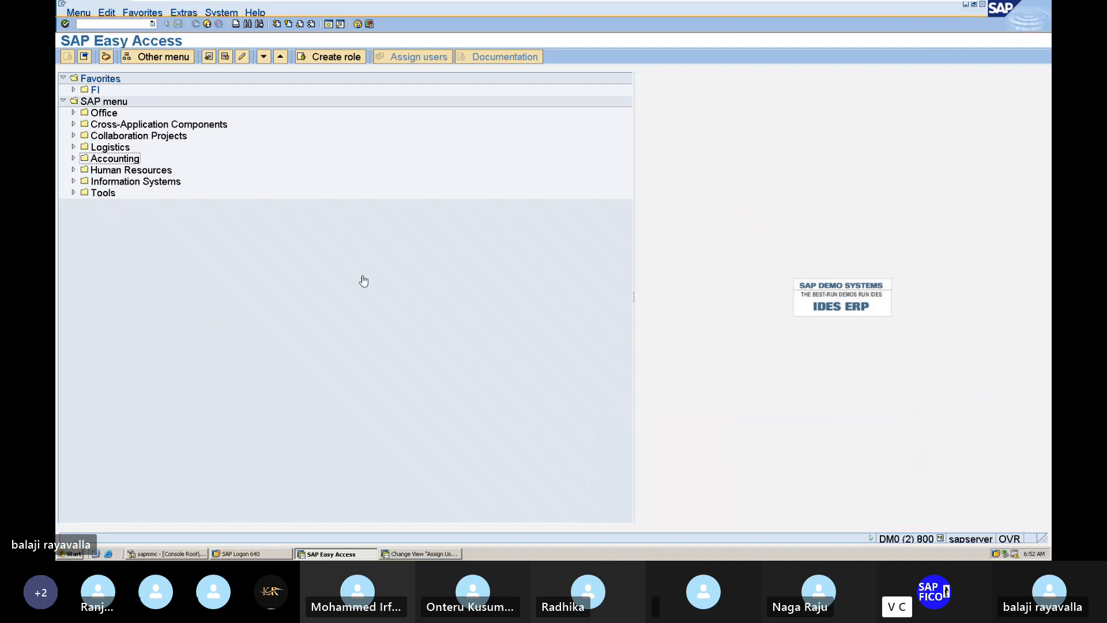
Open customer/vendor tolerances with /NOBA3 and begin a new entry.
left_click(89, 22)
type("/NOBA3")
key("Return")
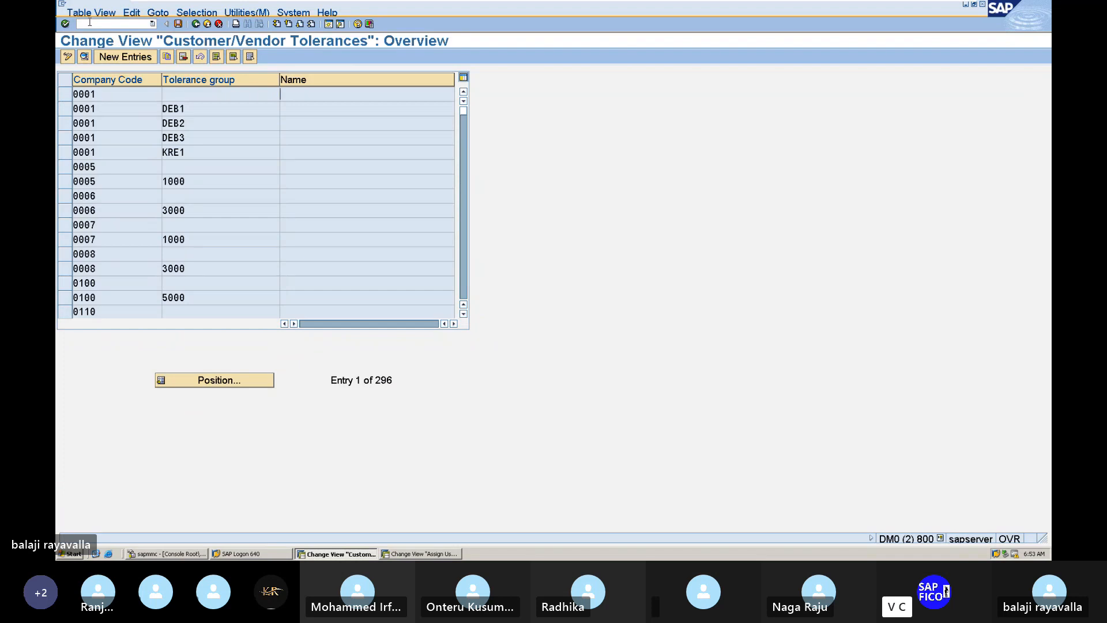
left_click(123, 56)
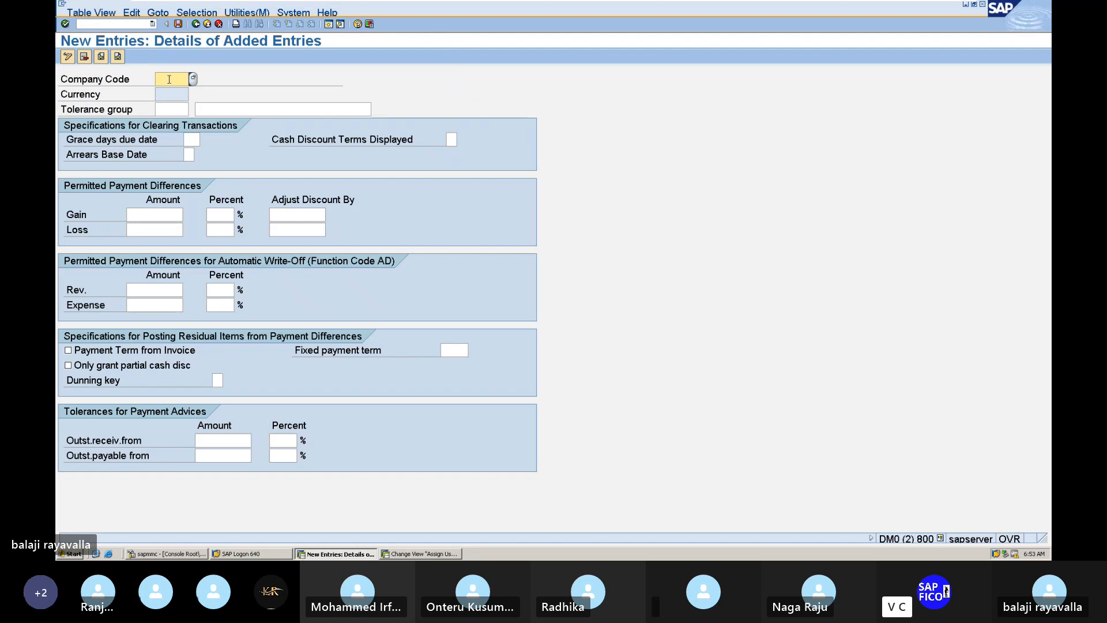
Enter company code BALA and tolerance group CATG.
type("BALA")
left_click(165, 108)
type("CA")
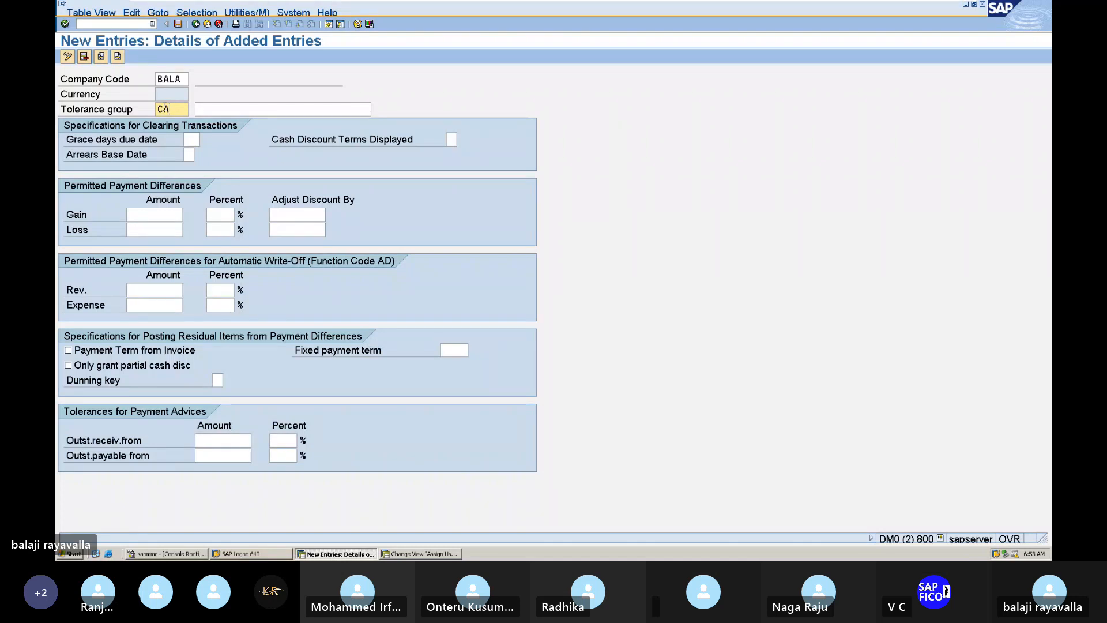
type("NG")
key("BackSpace")
key("BackSpace")
type("D")
type("G")
key("BackSpace")
key("BackSpace")
type("TG")
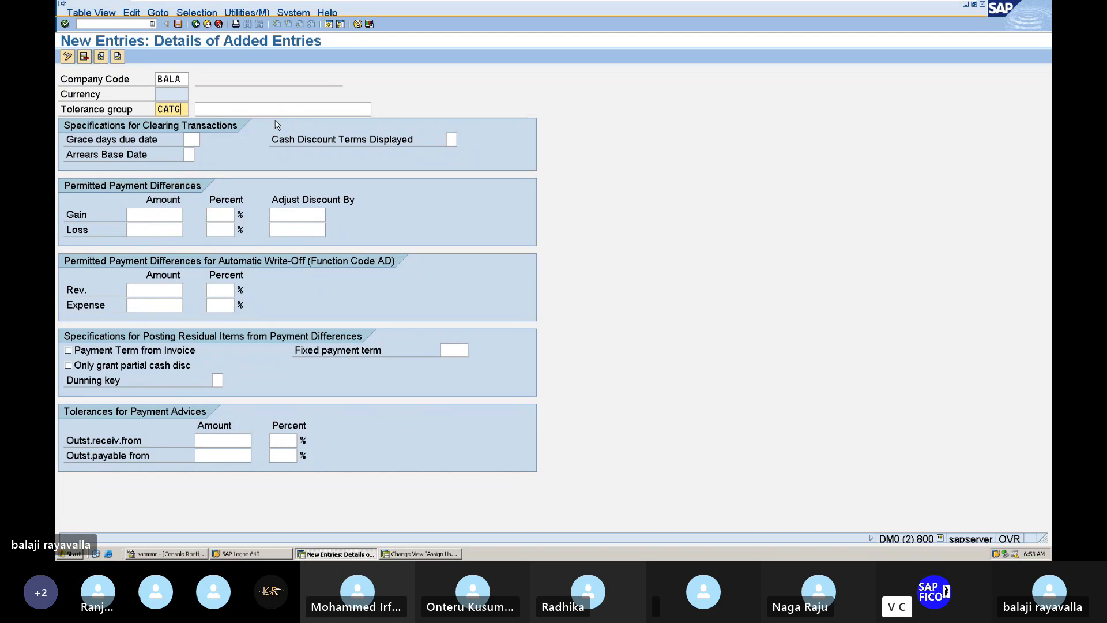
Describe the group as CUSTOMER TOLERENCE GROUP.
left_click(271, 110)
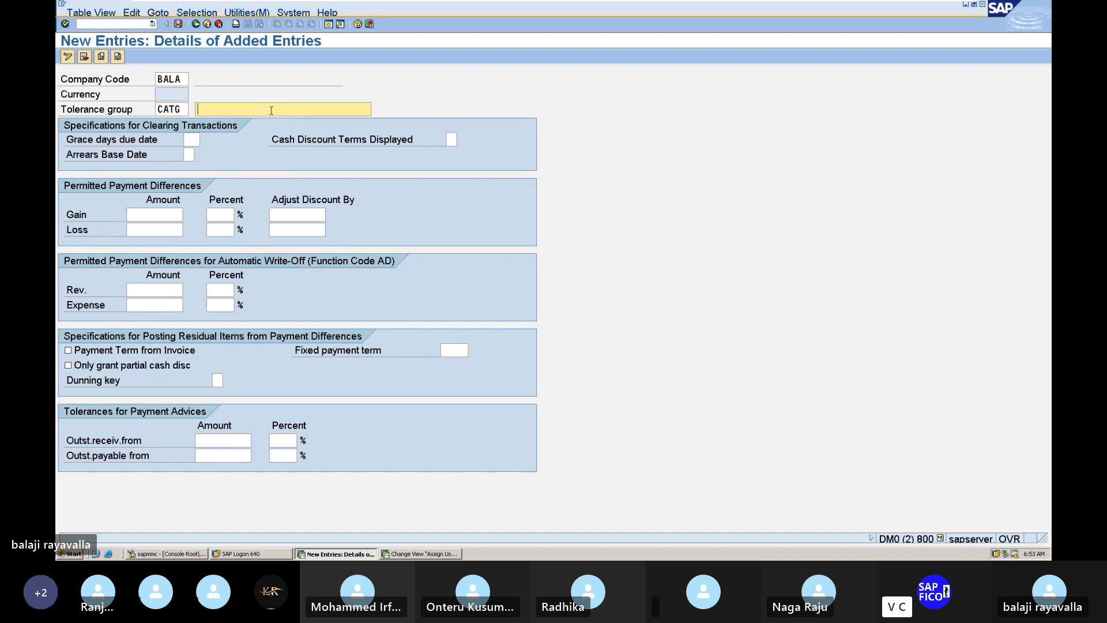
type("C")
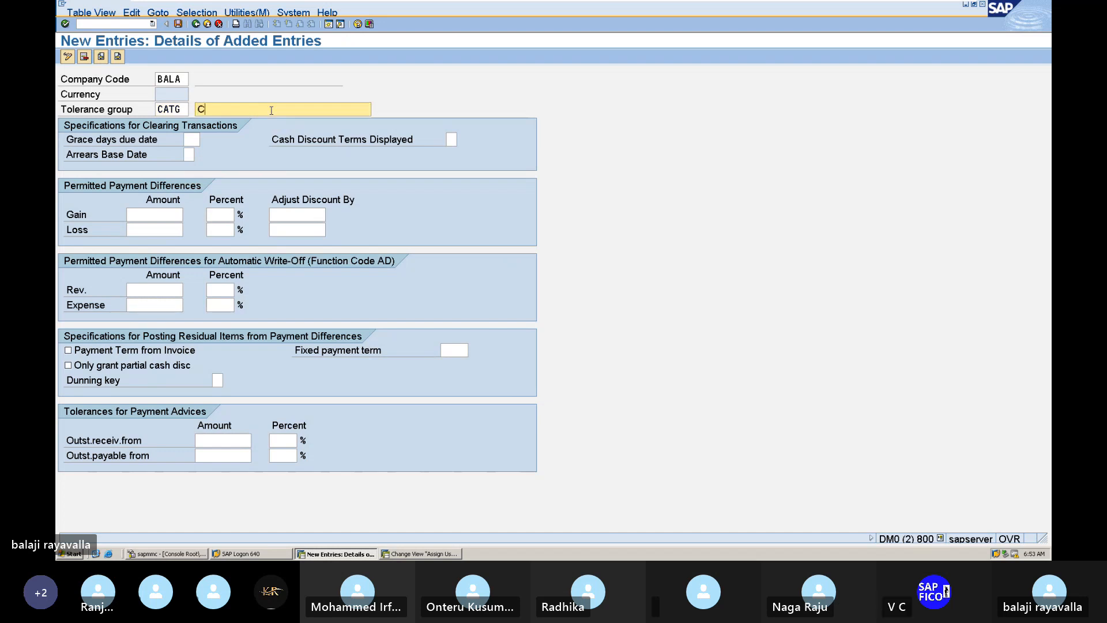
type("US")
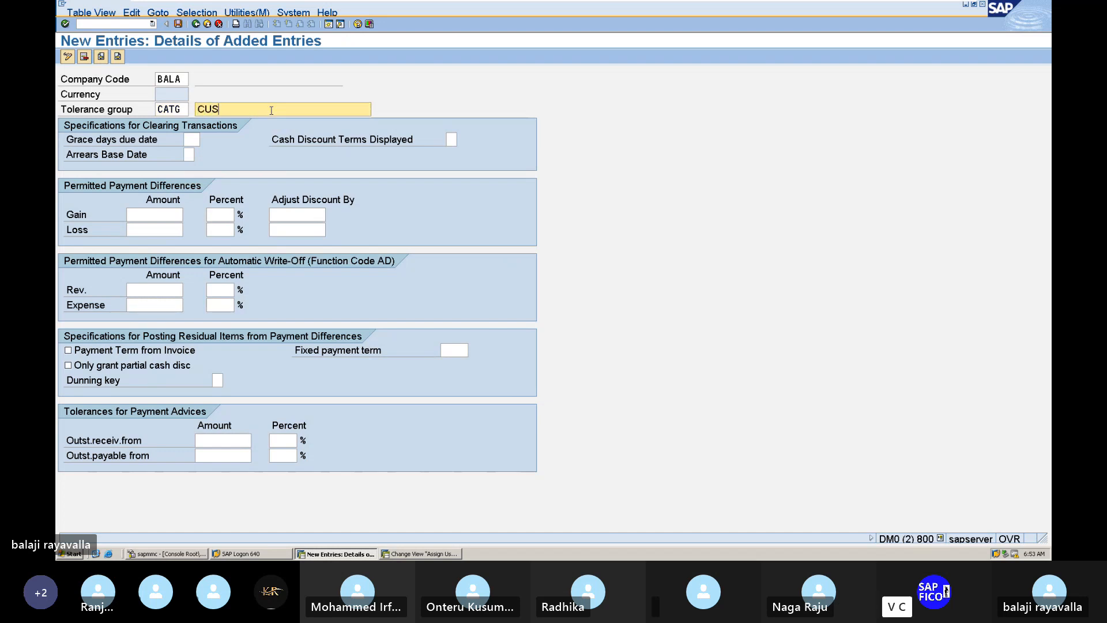
type("TOMER TOLERENCE GROUP")
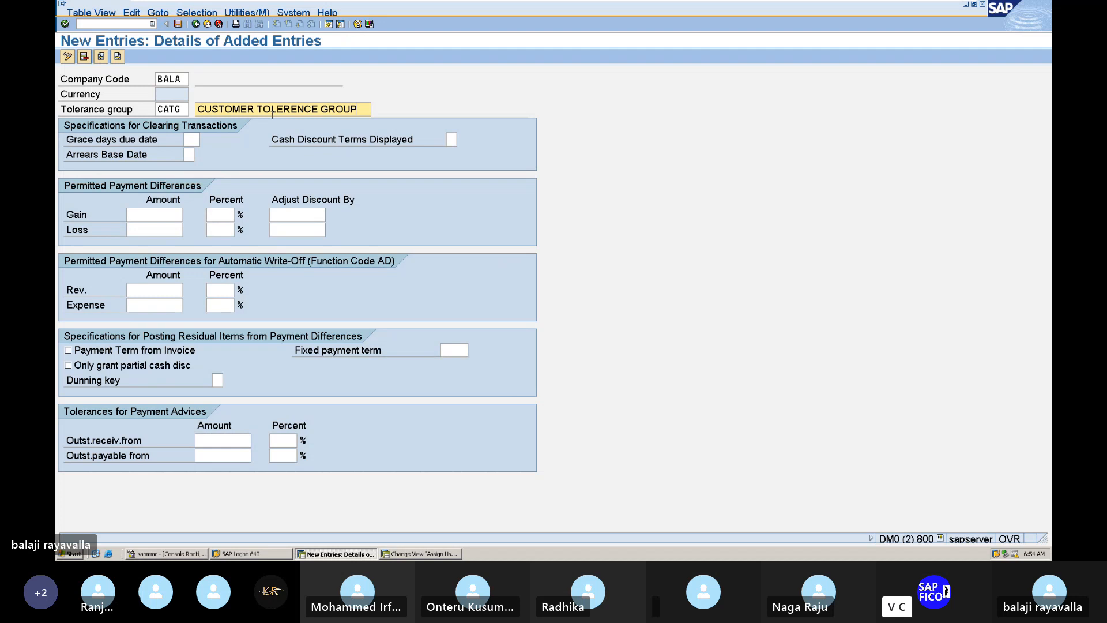
Set permitted gain to amount 100, percentage 5 and discount adjustment 5.
left_click(159, 212)
type("100")
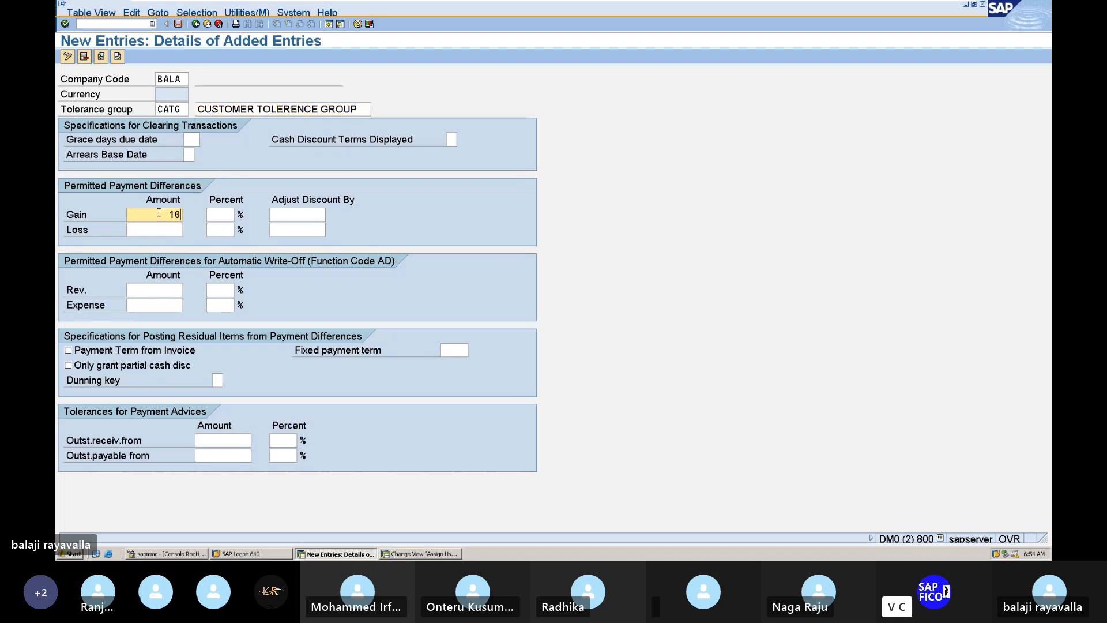
left_click(214, 217)
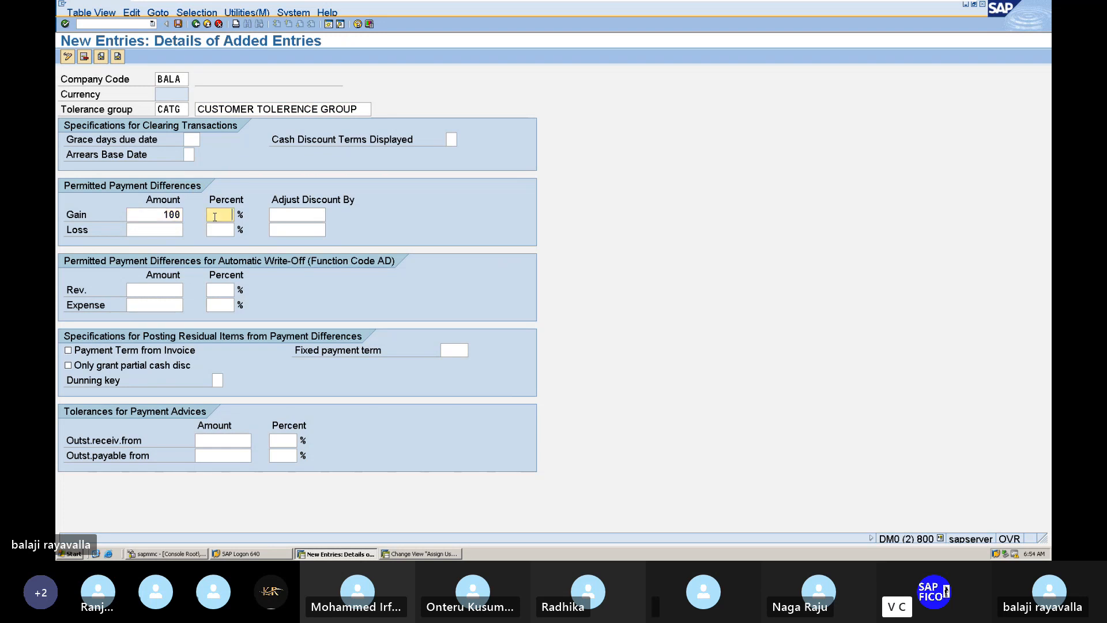
type("5")
left_click(280, 215)
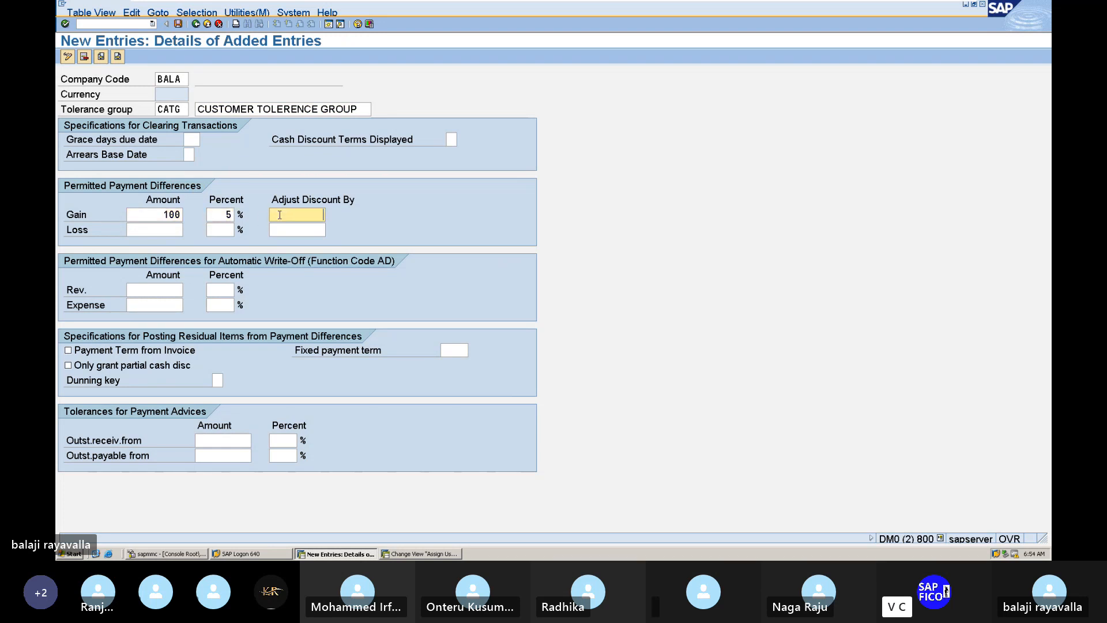
type("5")
Set permitted loss to amount 100, percentage 5 and discount adjustment 5.
left_click(165, 228)
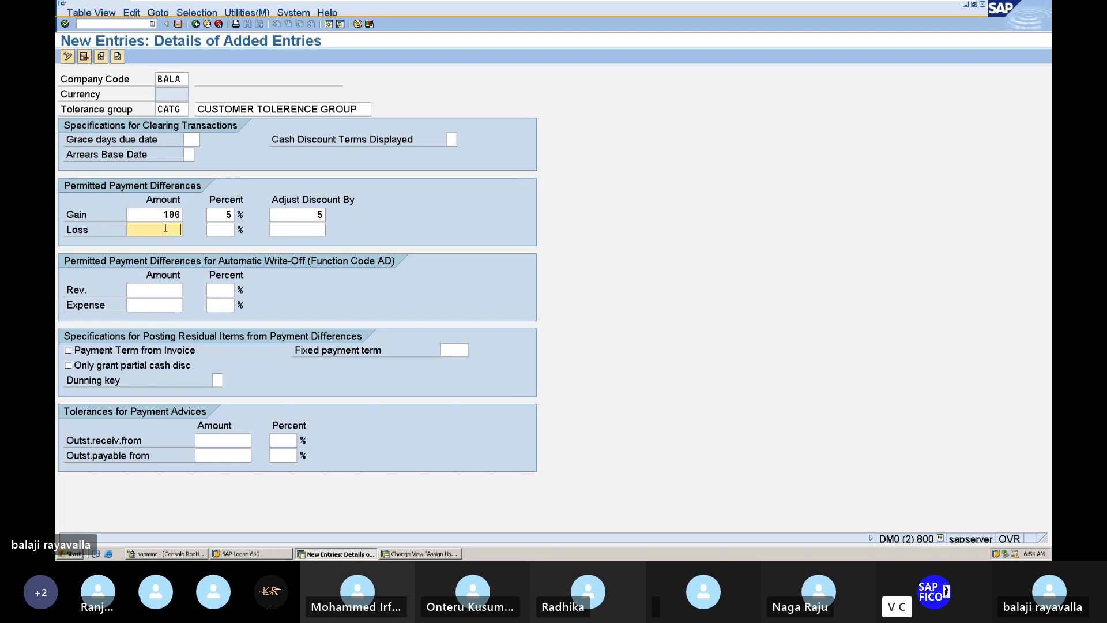
type("100")
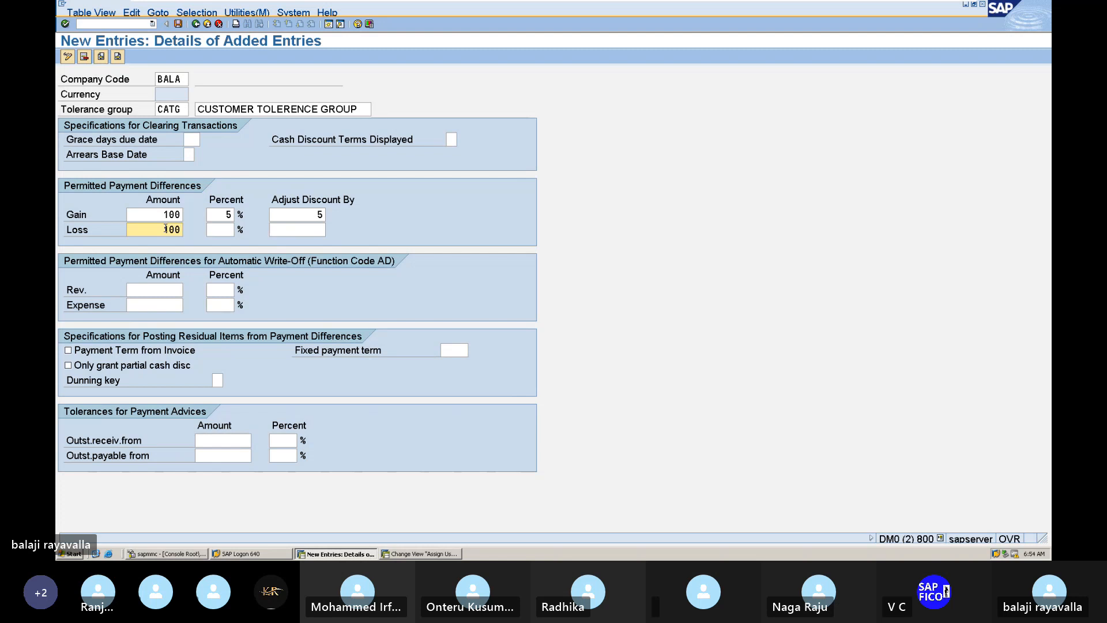
left_click(222, 230)
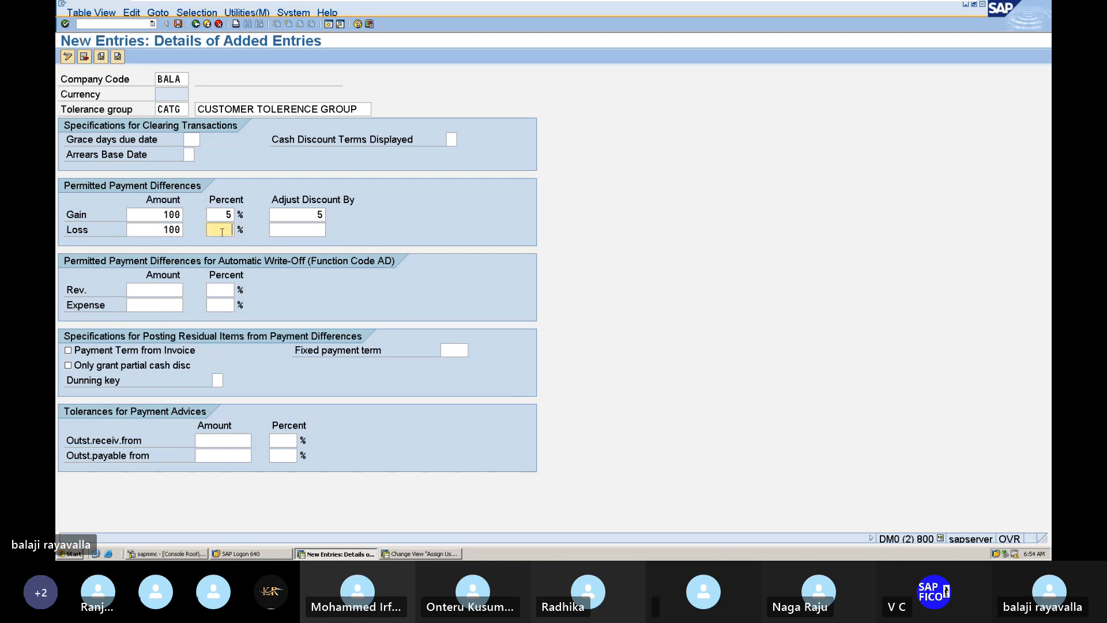
type("5")
left_click(292, 228)
type("5")
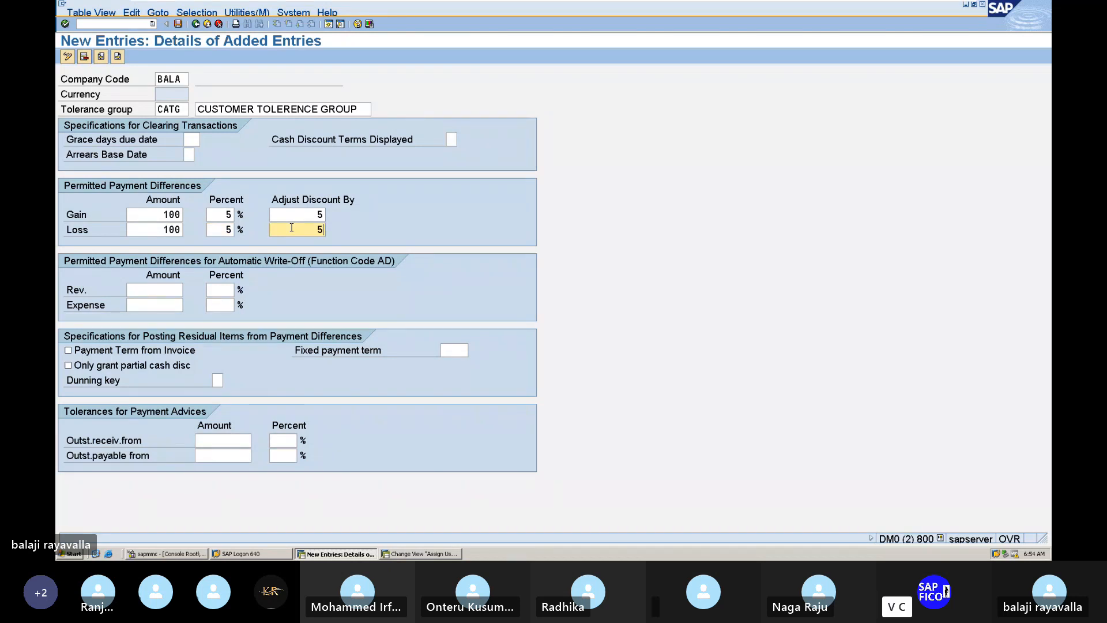
Validate and save tolerance group CATG, confirming the customizing request.
key("Return")
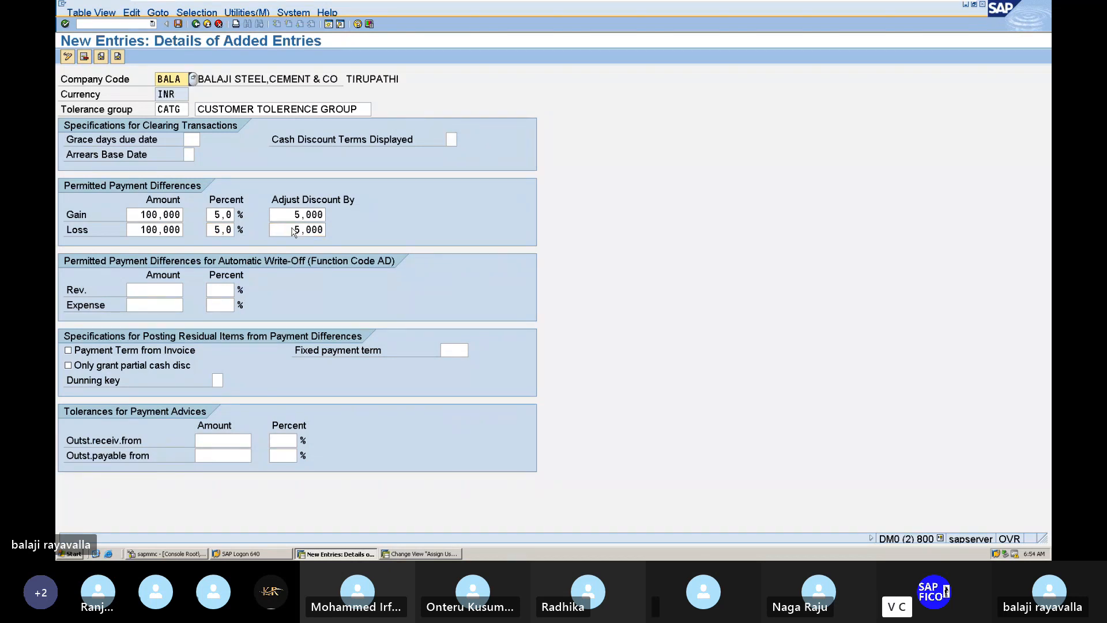
left_click(178, 24)
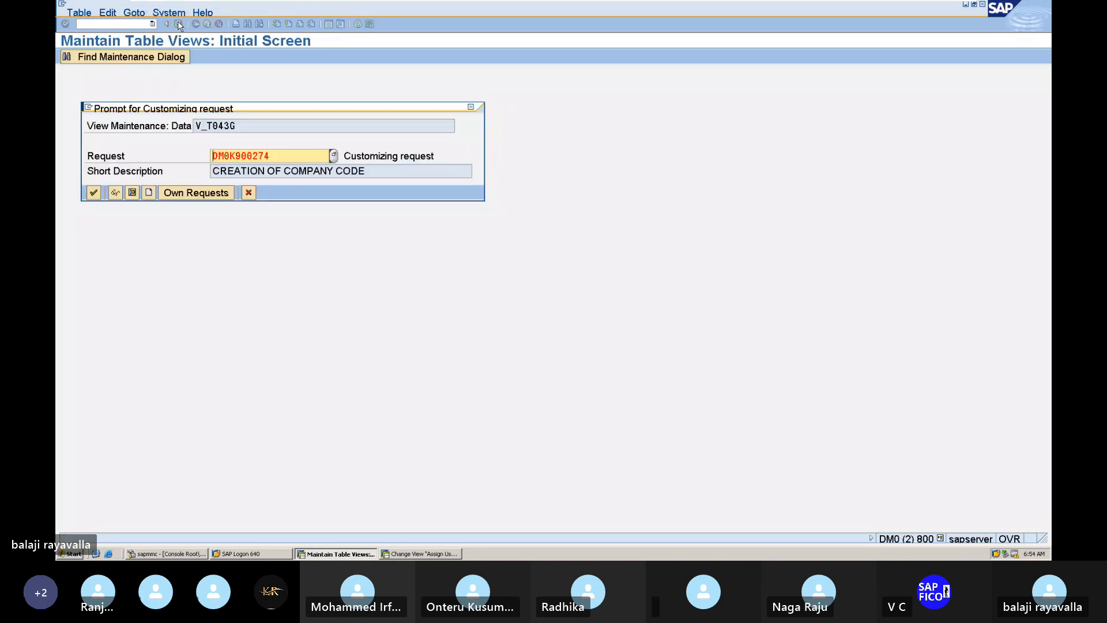
left_click(93, 193)
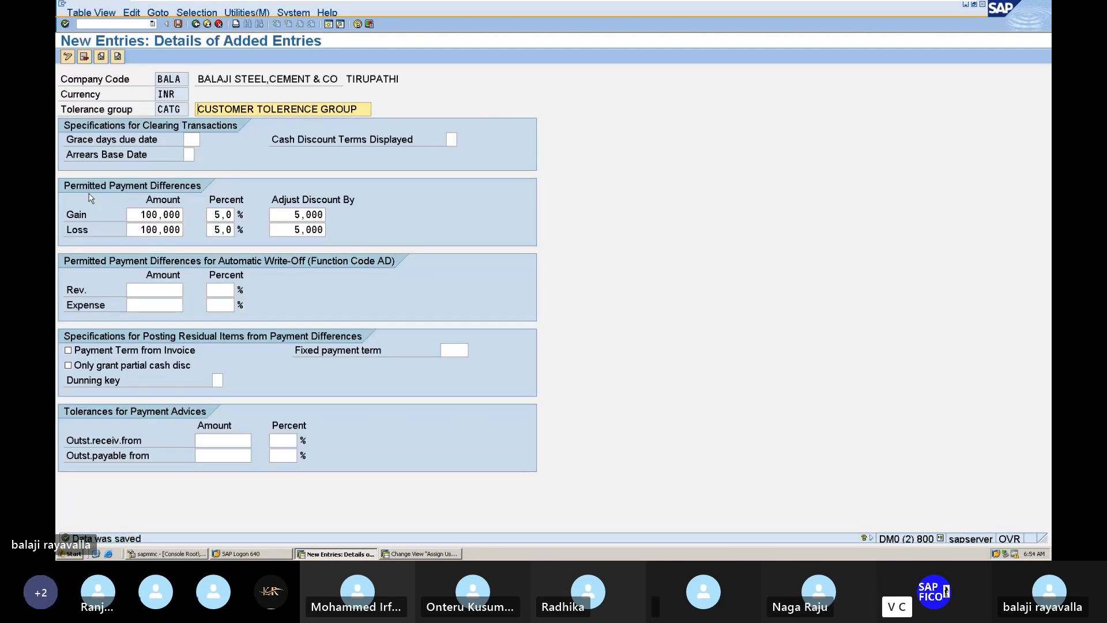
Go back to the SAP Easy Access menu with /n.
left_click(121, 23)
type("/n")
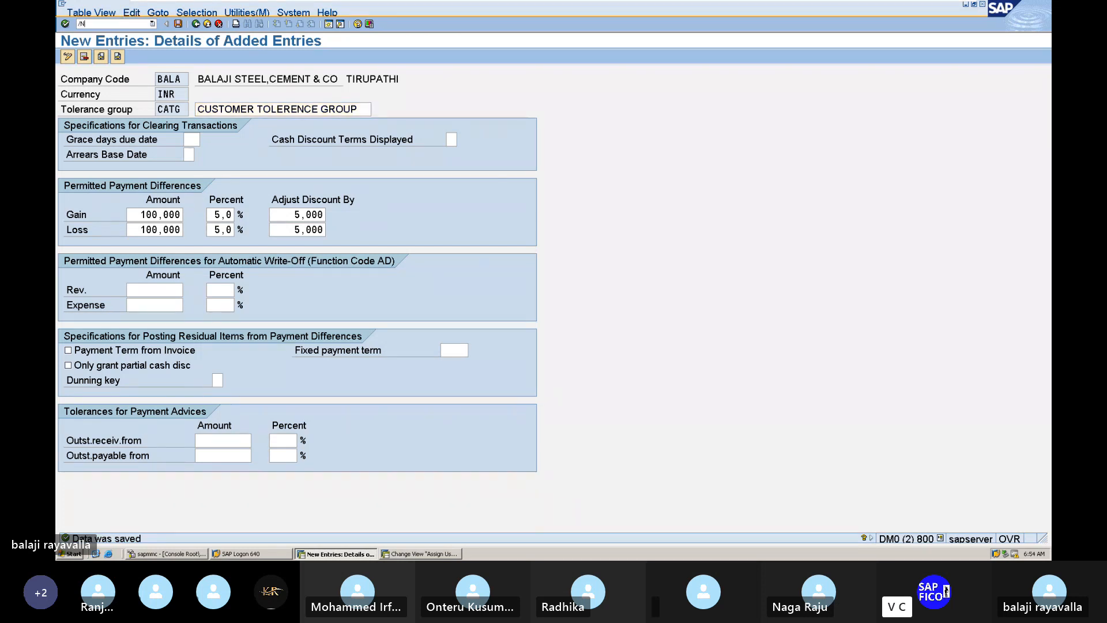
key("Return")
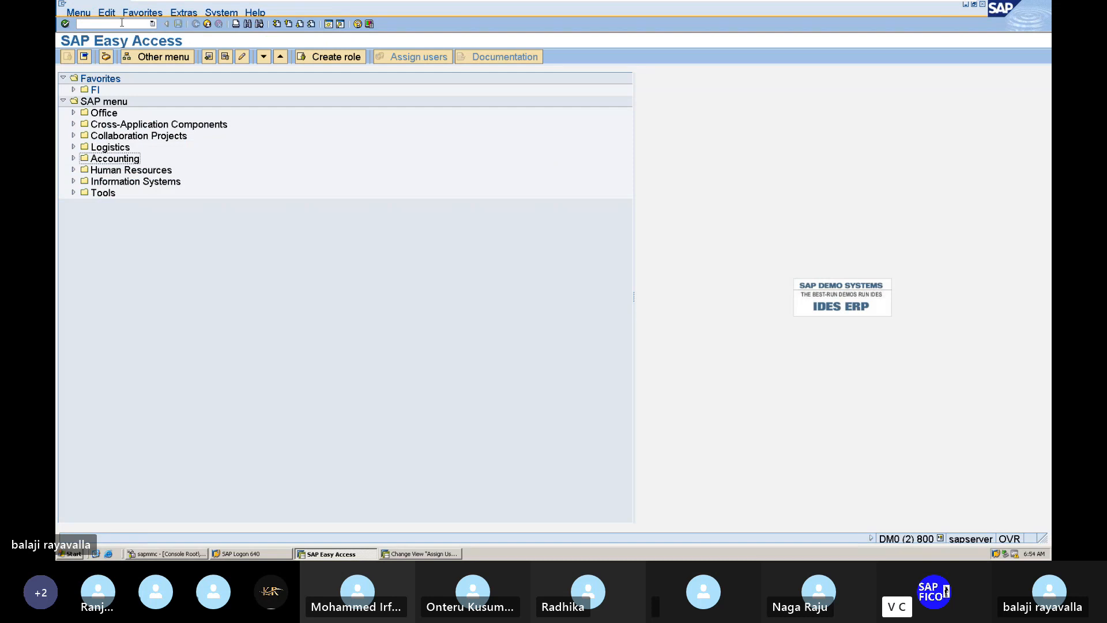
Launch customer creation, correcting /NXA01 to transaction /NXD01.
left_click(120, 23)
type("/NXA01")
key("Return")
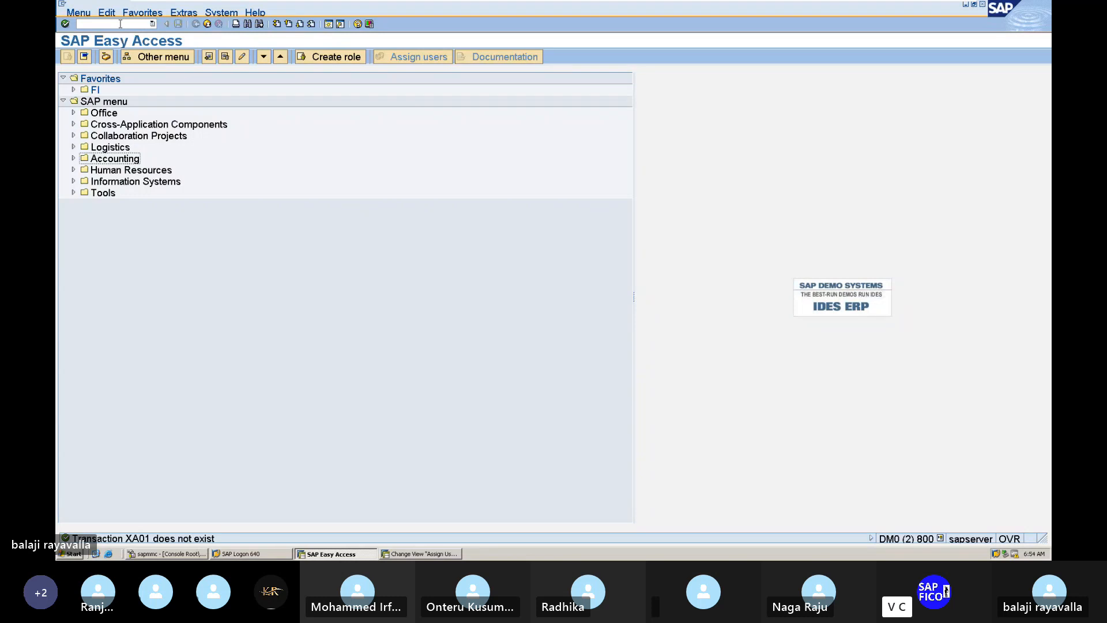
left_click(120, 24)
type("/NXD01")
key("Return")
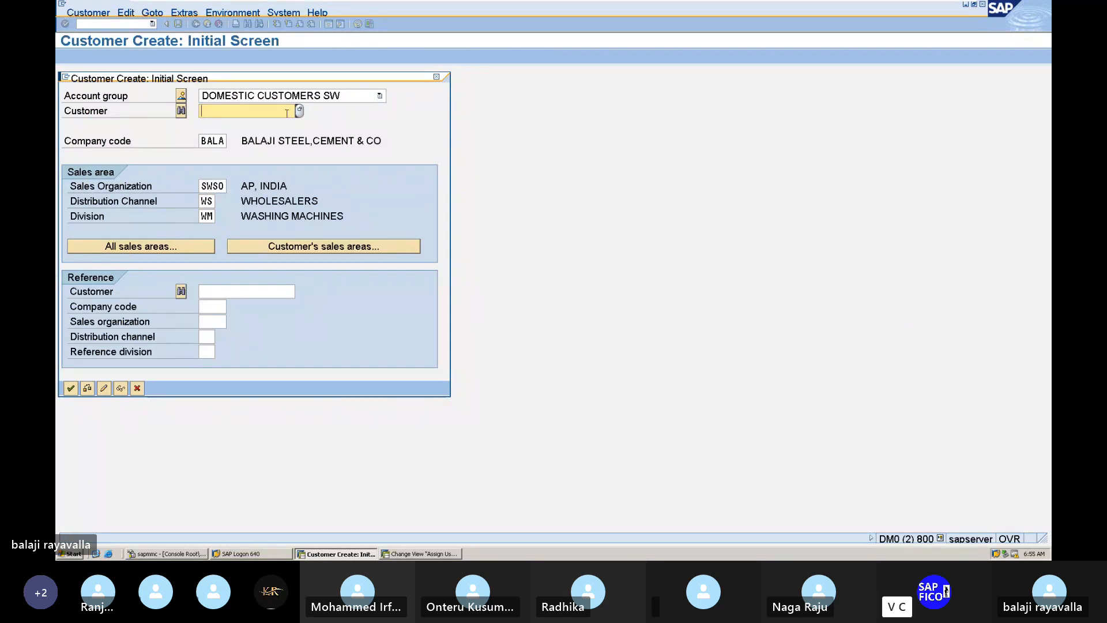
Pick an account group, confirm the initial entries and dismiss the address search.
left_click(380, 96)
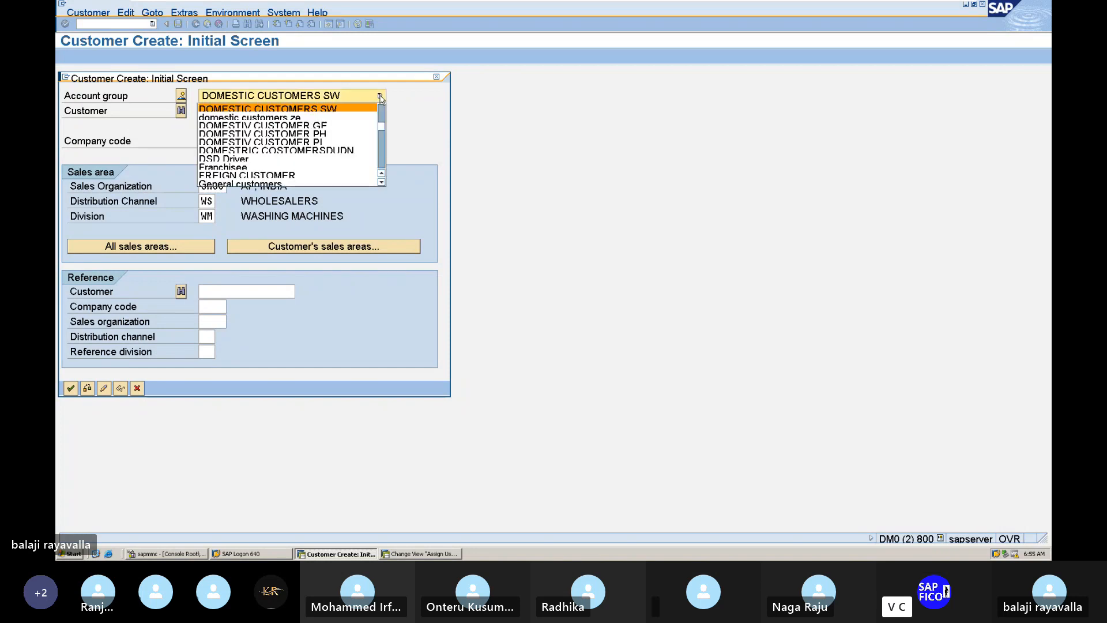
left_click(380, 160)
left_click(380, 160)
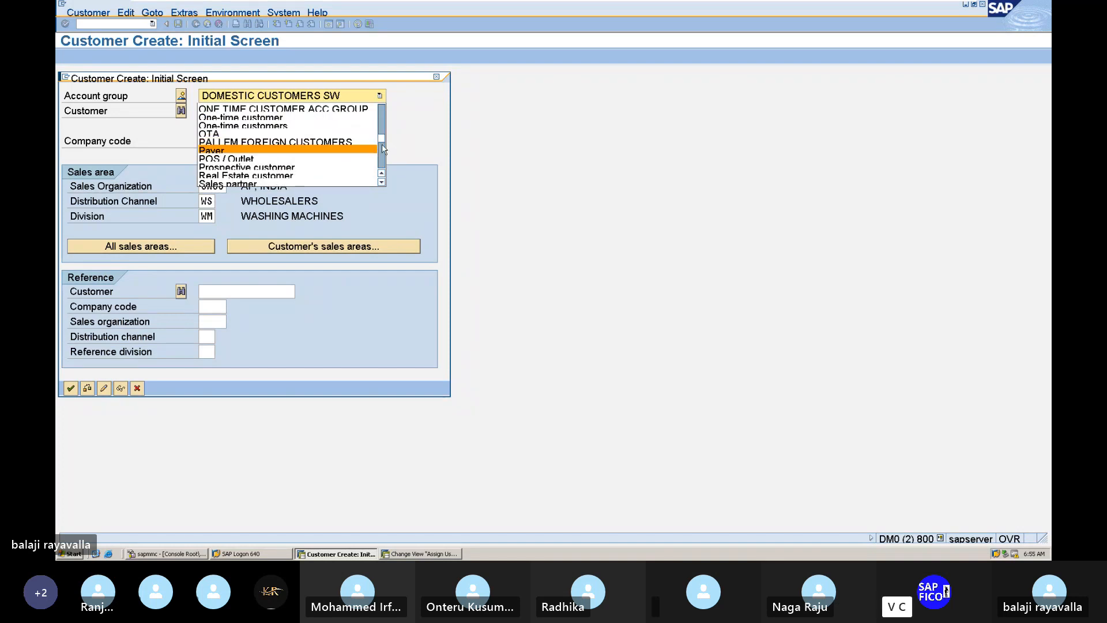
left_click(381, 158)
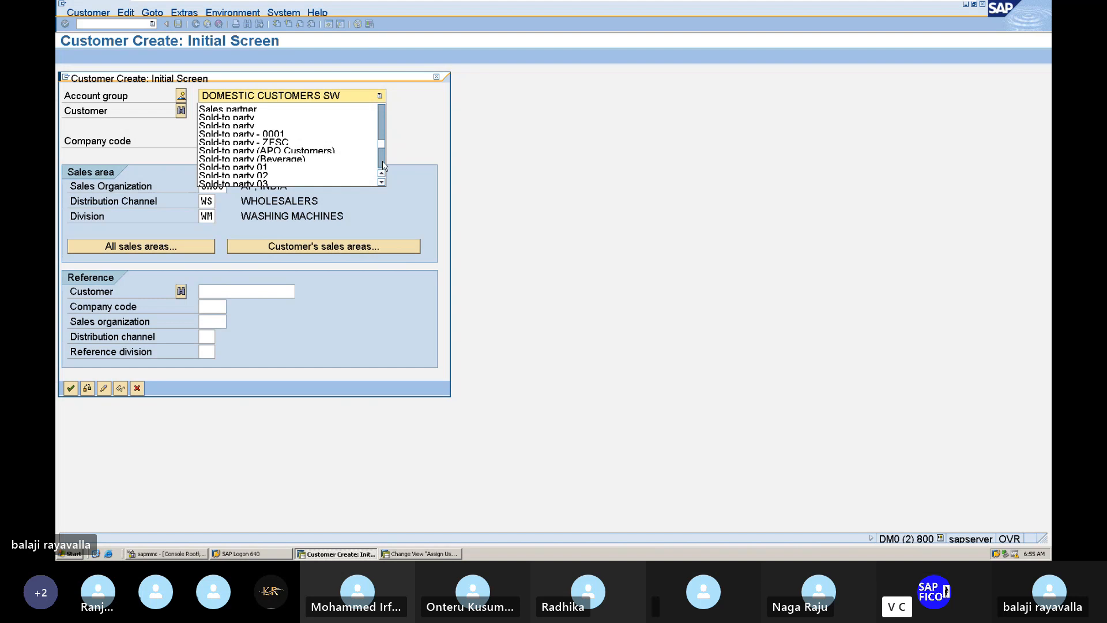
left_click(383, 165)
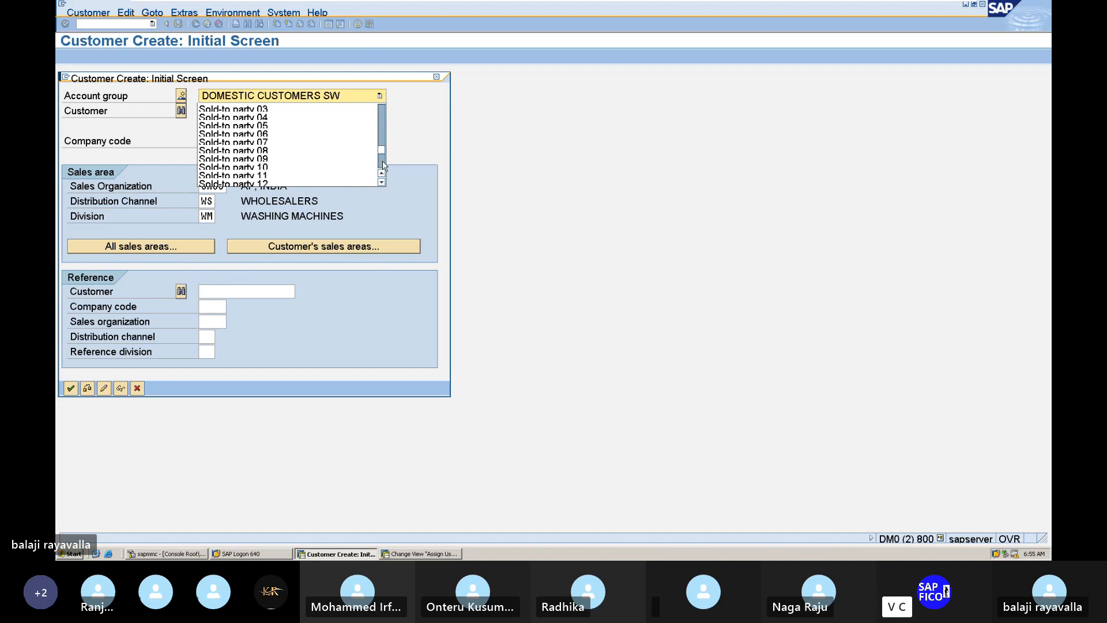
key("Return")
key("Return")
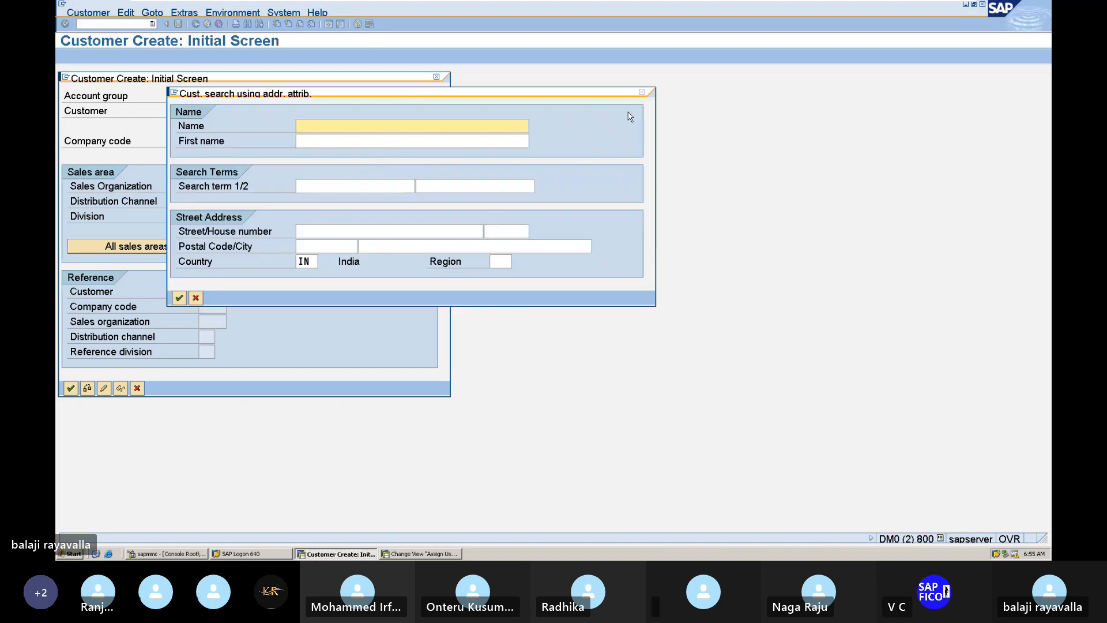
left_click(642, 92)
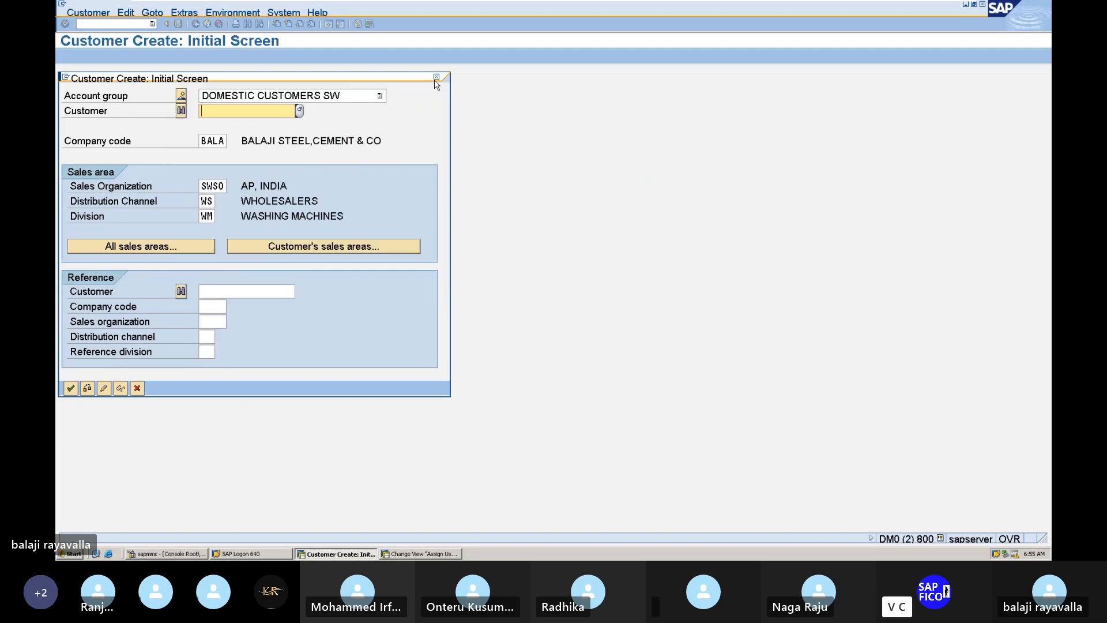
Choose DOMESTIC CUSTOMER ACC GROUP and start deleting sales organization SWS0.
left_click(380, 96)
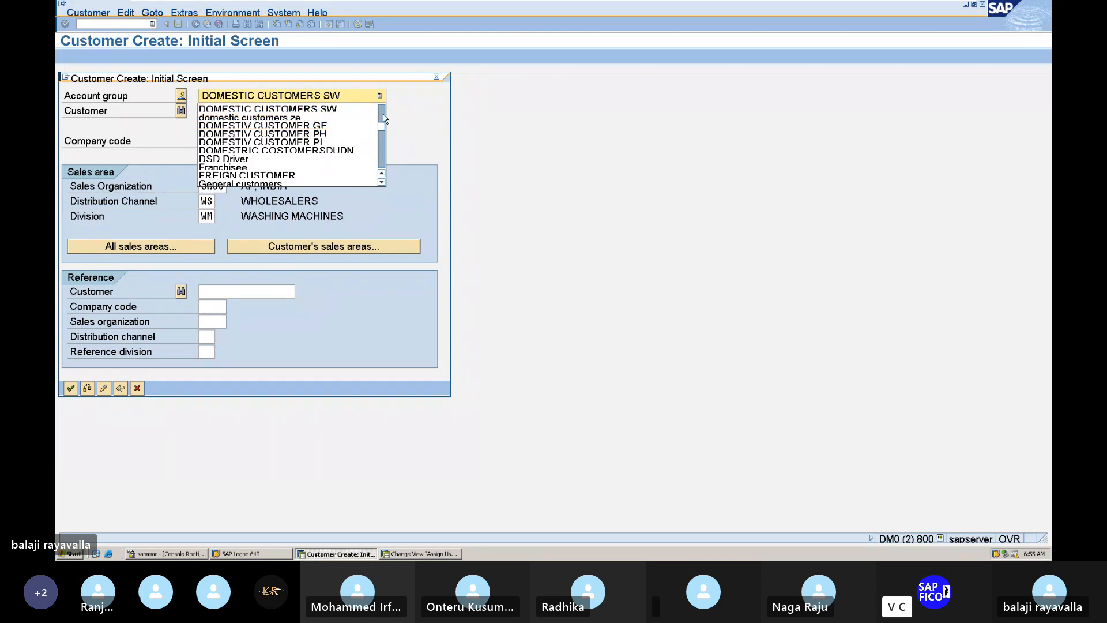
left_click(384, 119)
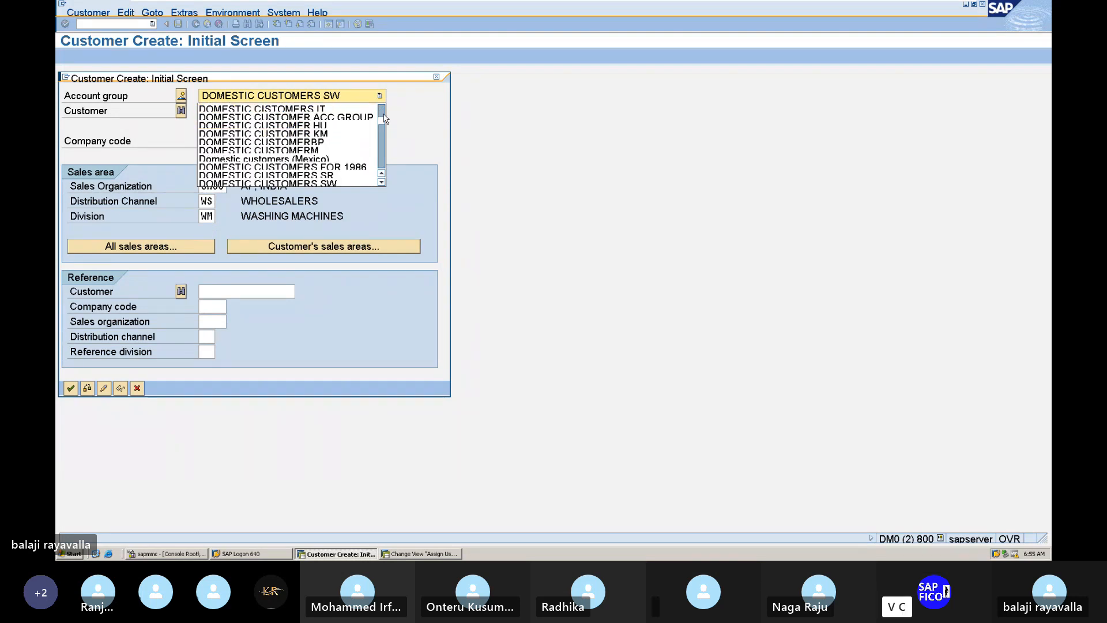
left_click(352, 118)
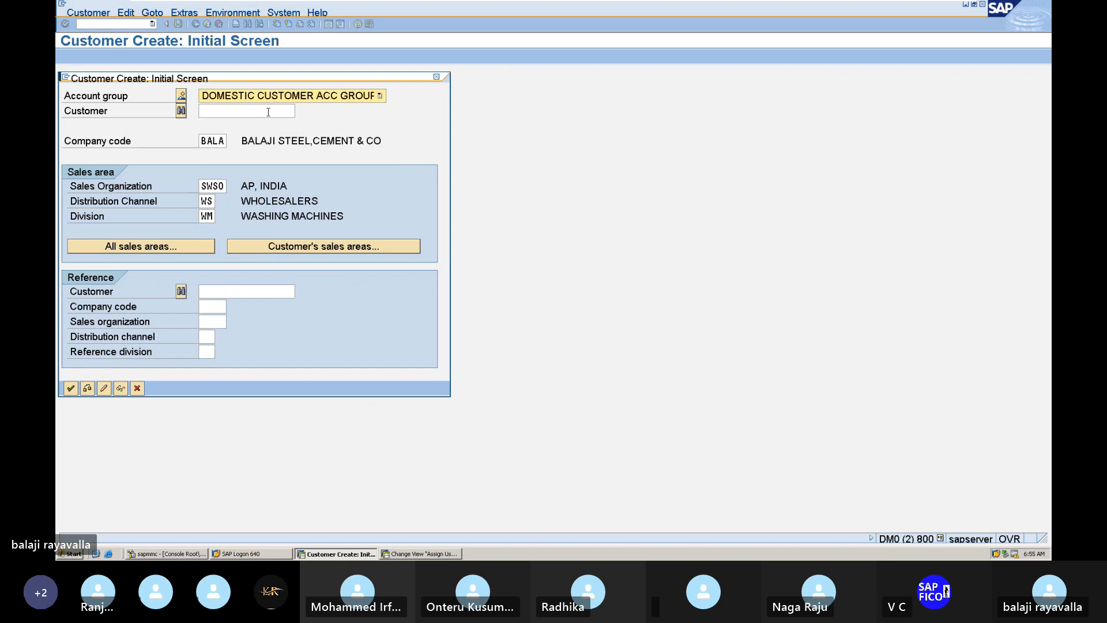
left_click(224, 185)
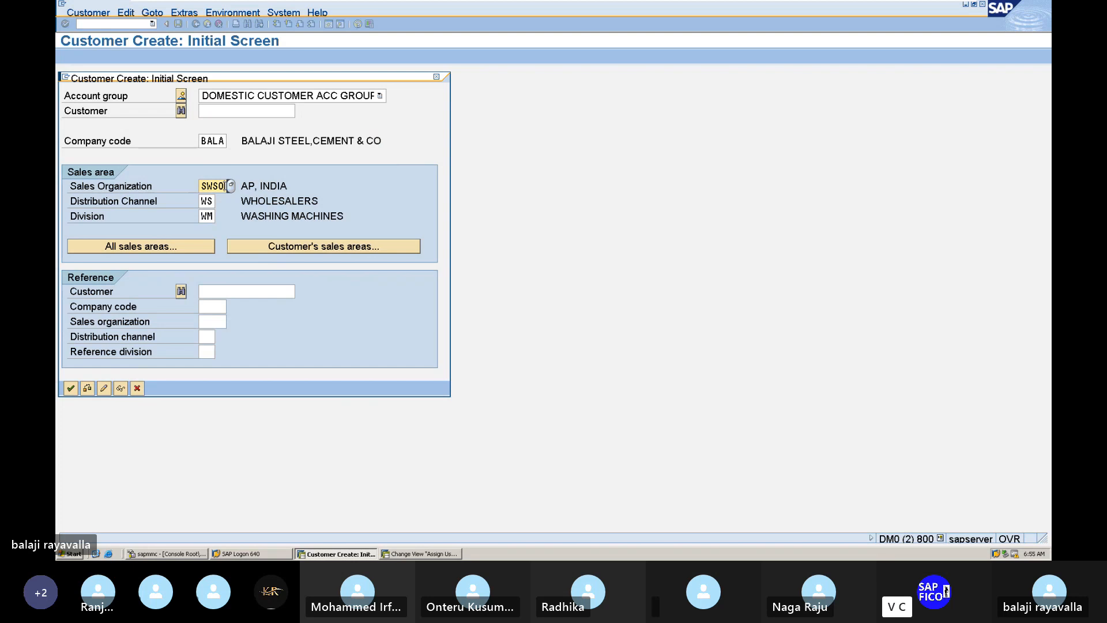
key("BackSpace")
key("BackSpace")
key("BackSpace")
key("BackSpace")
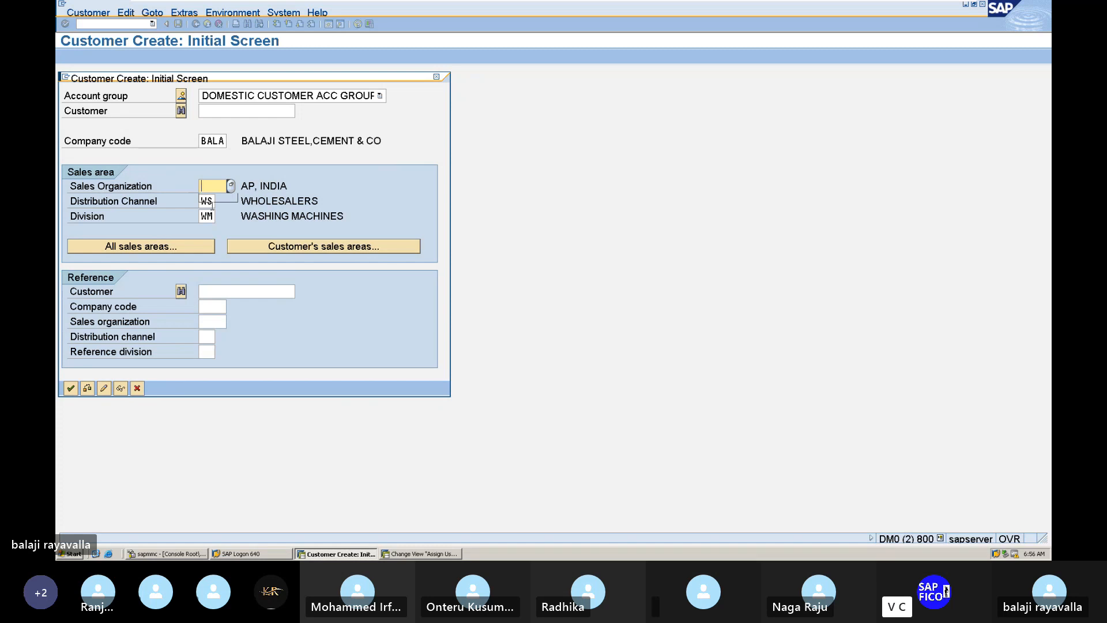
Clear distribution channel WS and division WM so only company code BALA remains, then continue.
left_click(211, 201)
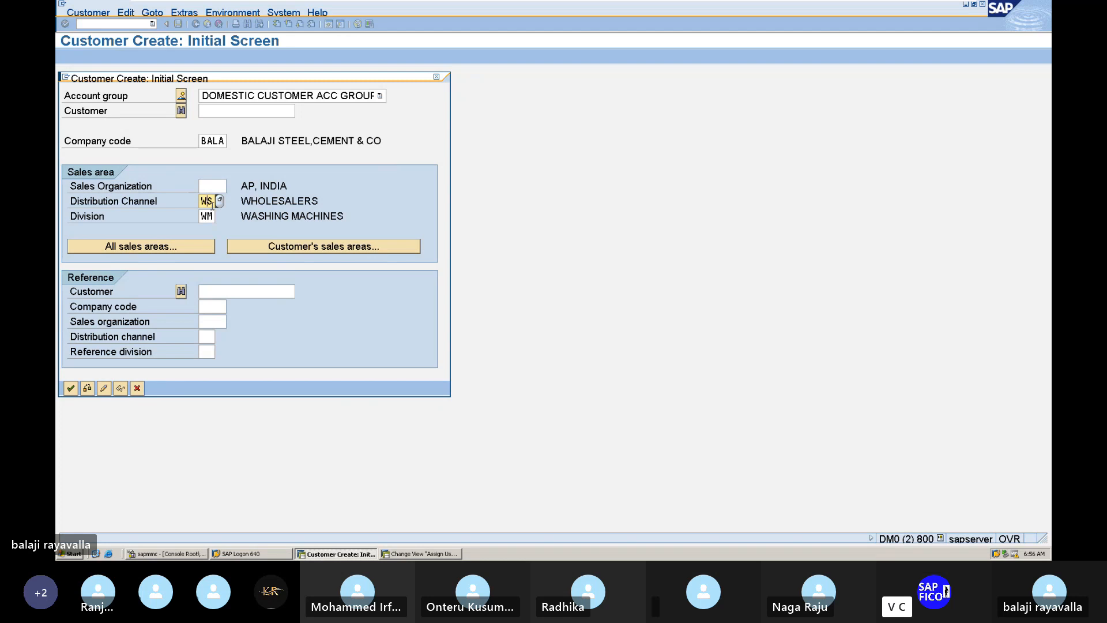
key("BackSpace")
key("BackSpace")
left_click(208, 217)
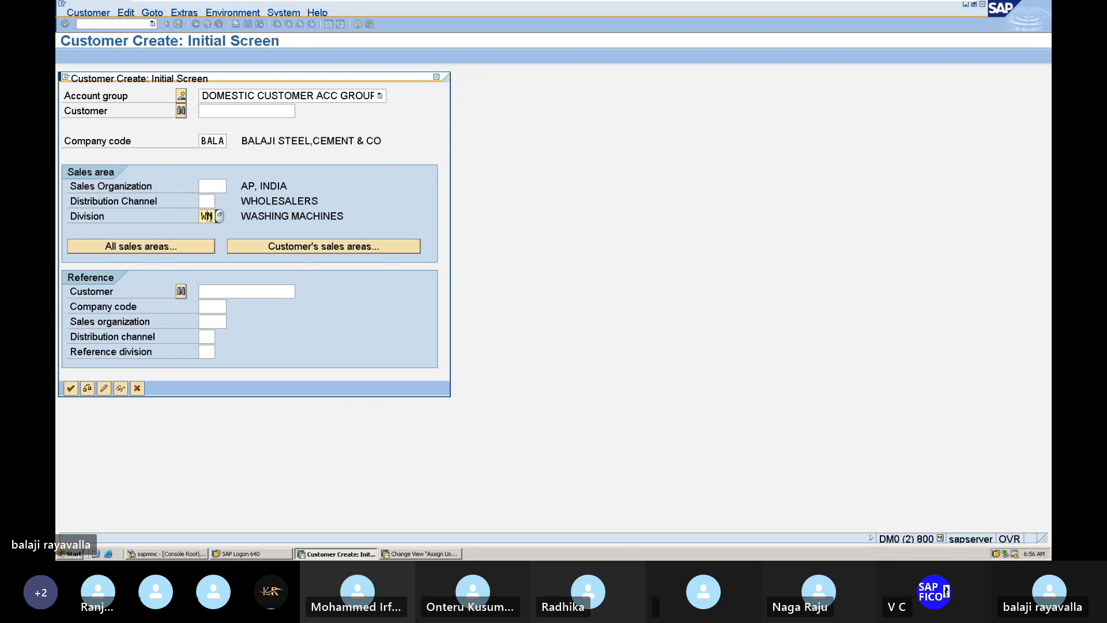
key("BackSpace")
key("BackSpace")
left_click(71, 389)
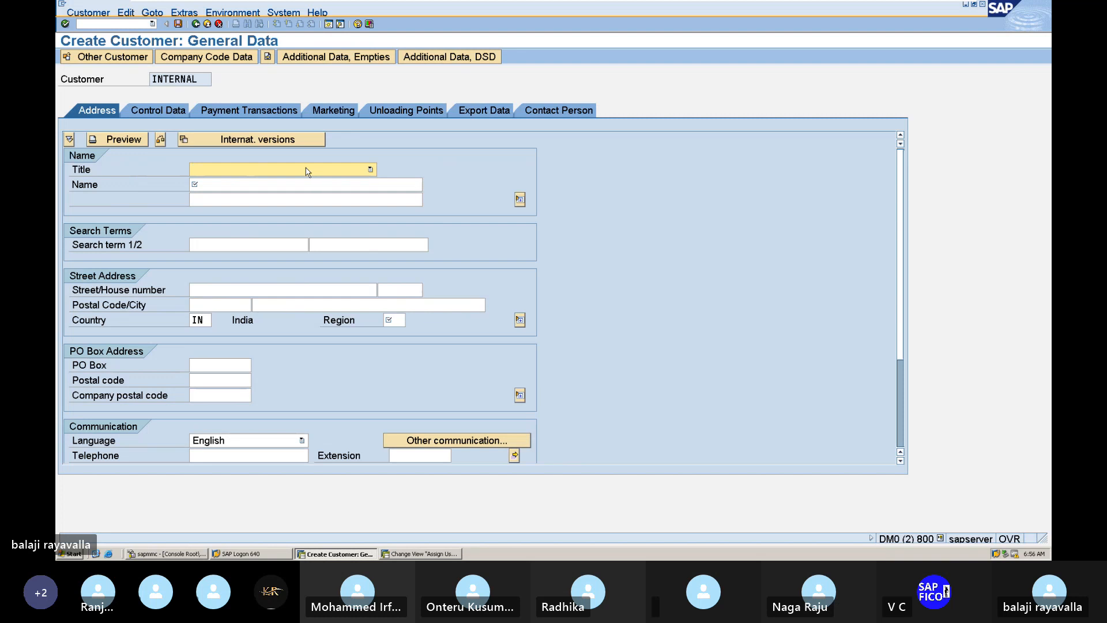
Set the title to Company and the name to BAJAJ ELECTRONICS.
type("Company")
left_click(291, 186)
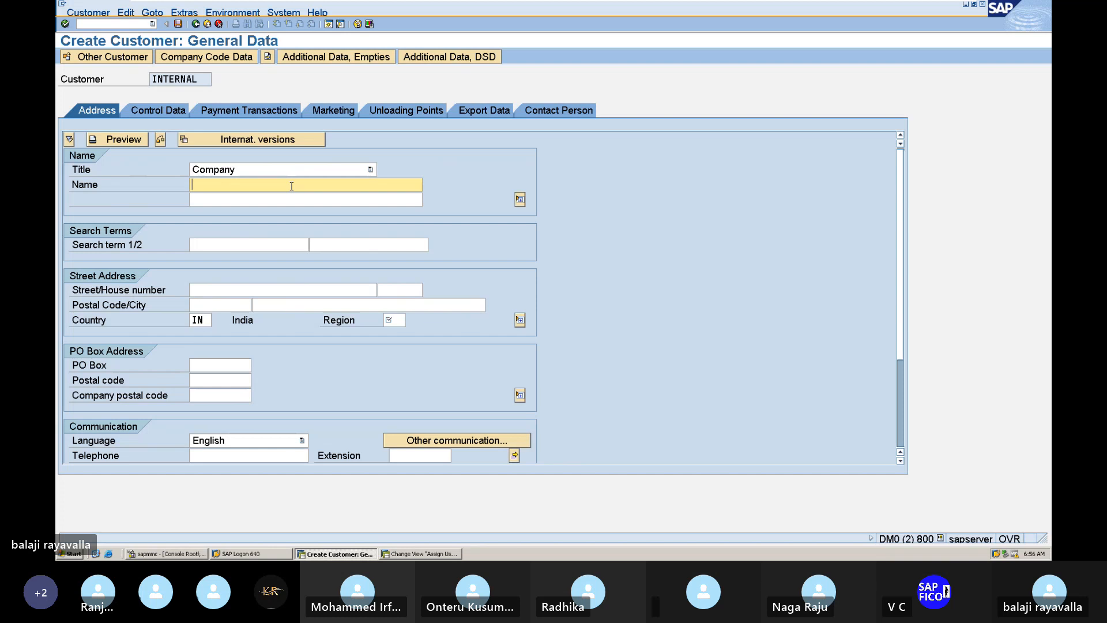
type("BAJA")
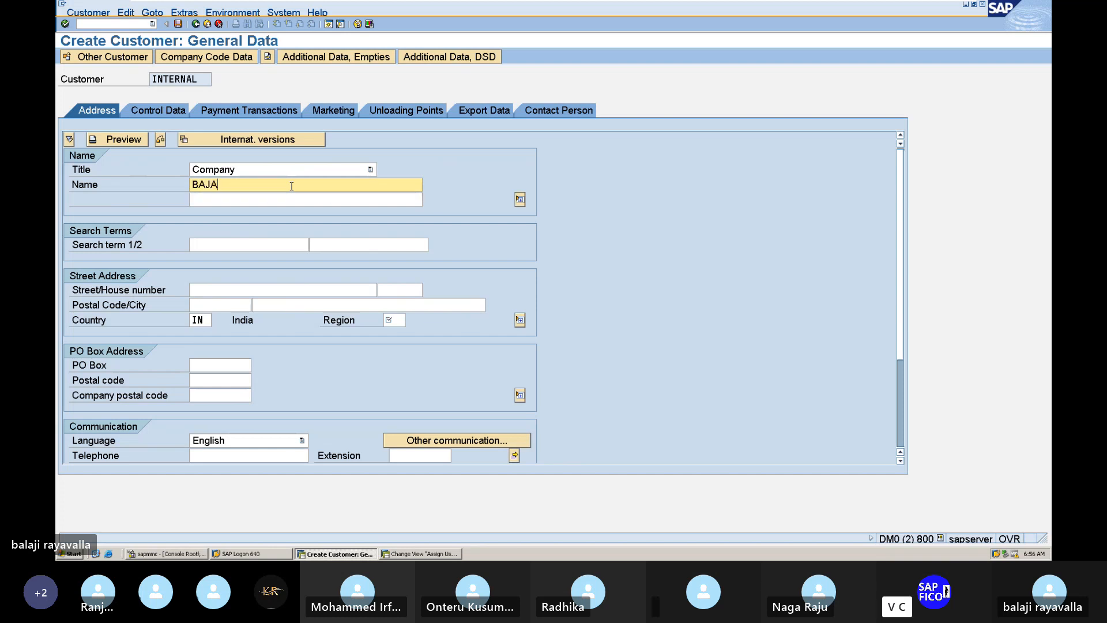
type("J ELEC")
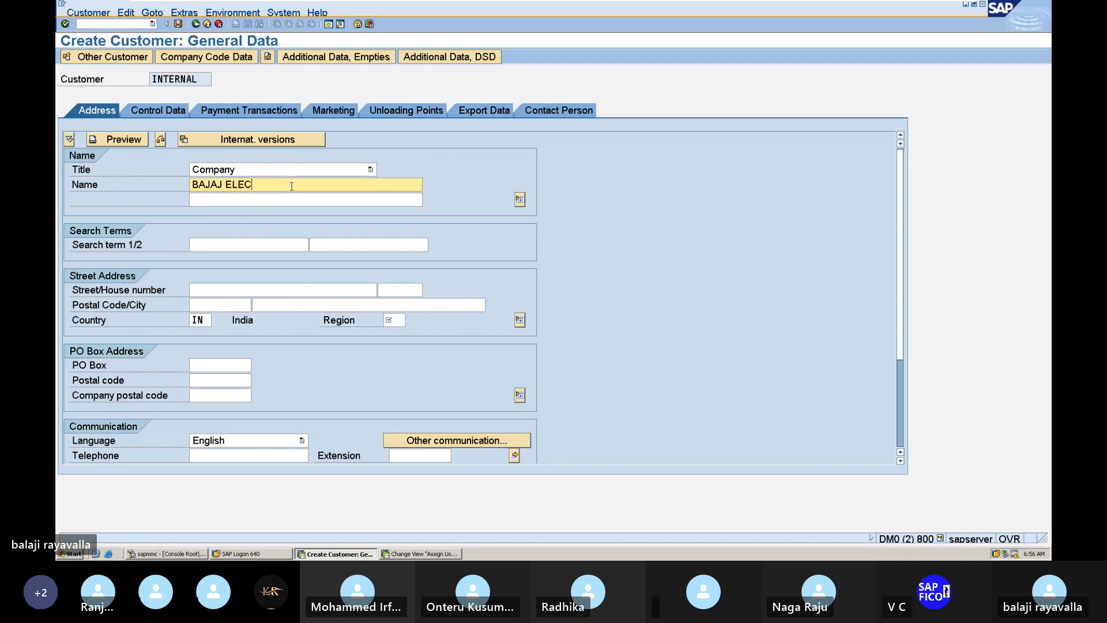
type("TRONICSS")
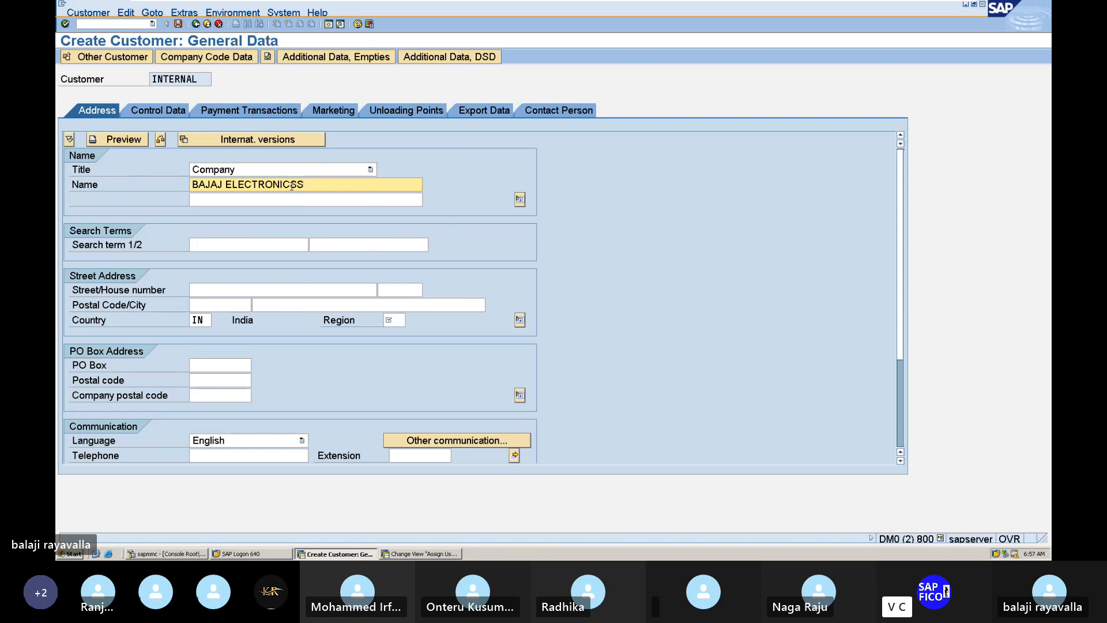
key("BackSpace")
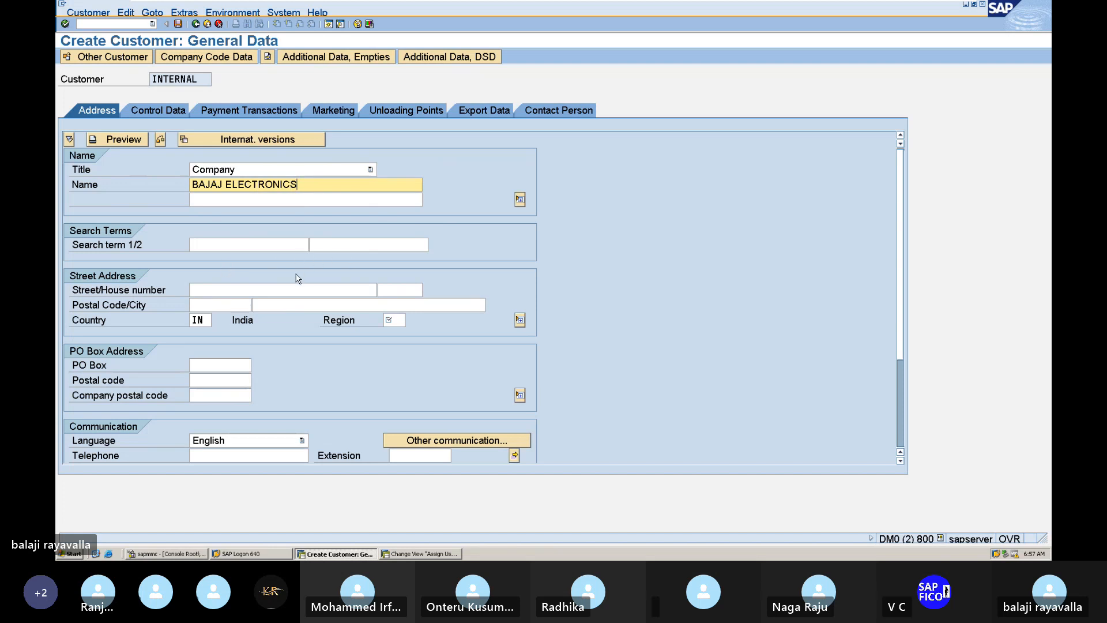
left_click(265, 289)
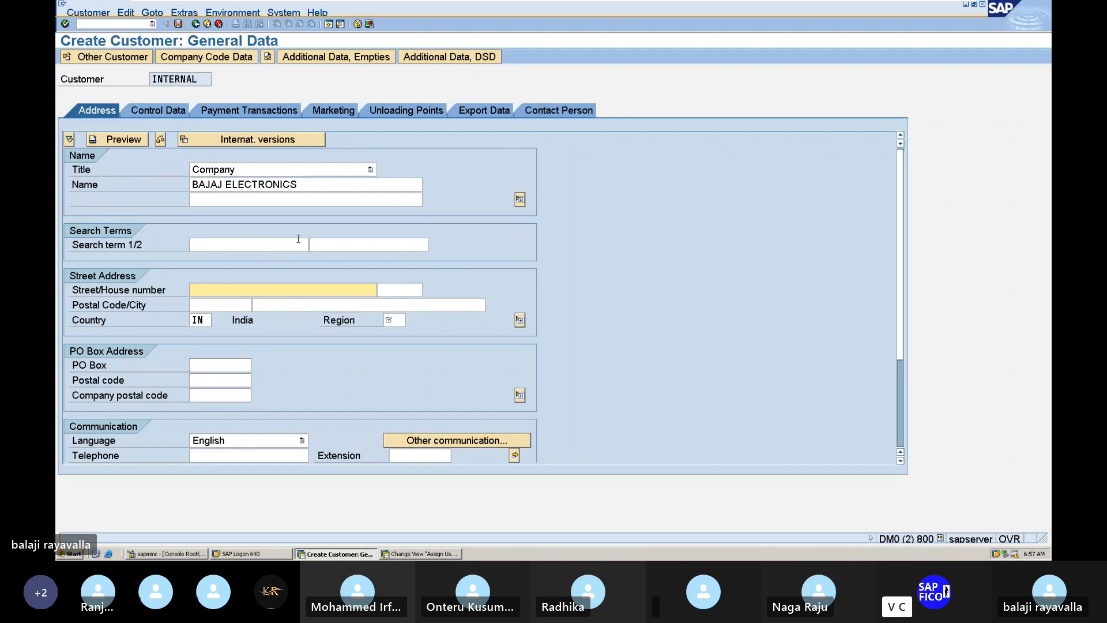
Copy the name BAJAJ ELECTRONICS into Search term 1.
left_click(306, 185)
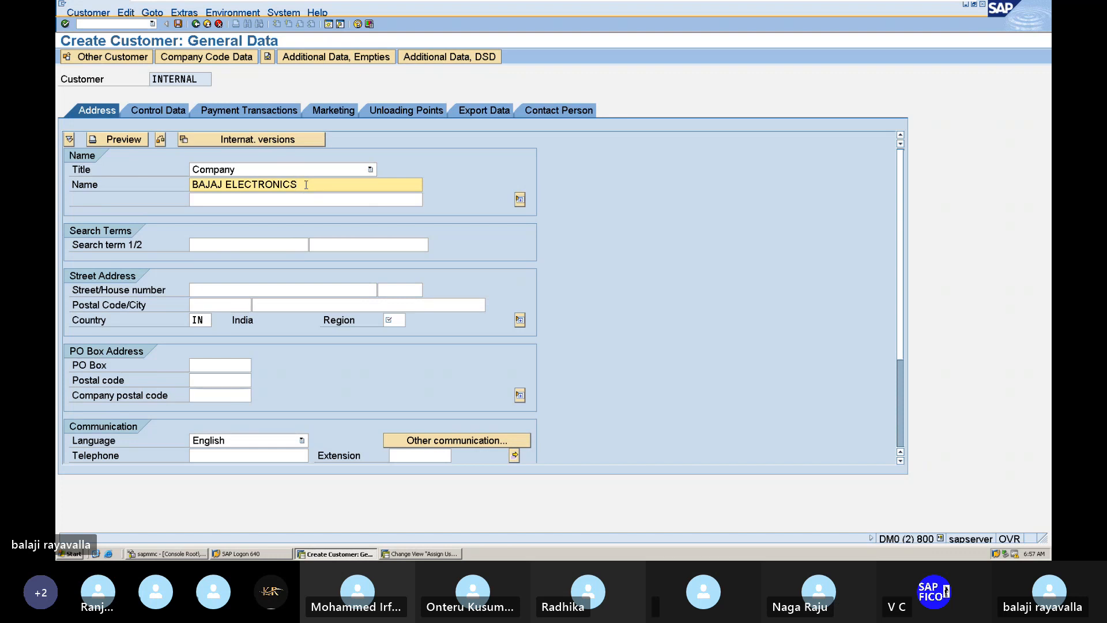
key("shift+Left")
key("shift+Left")
key("shift+Left")
key("shift+Left")
key("shift+Left")
key("shift+Left")
key("shift+Left")
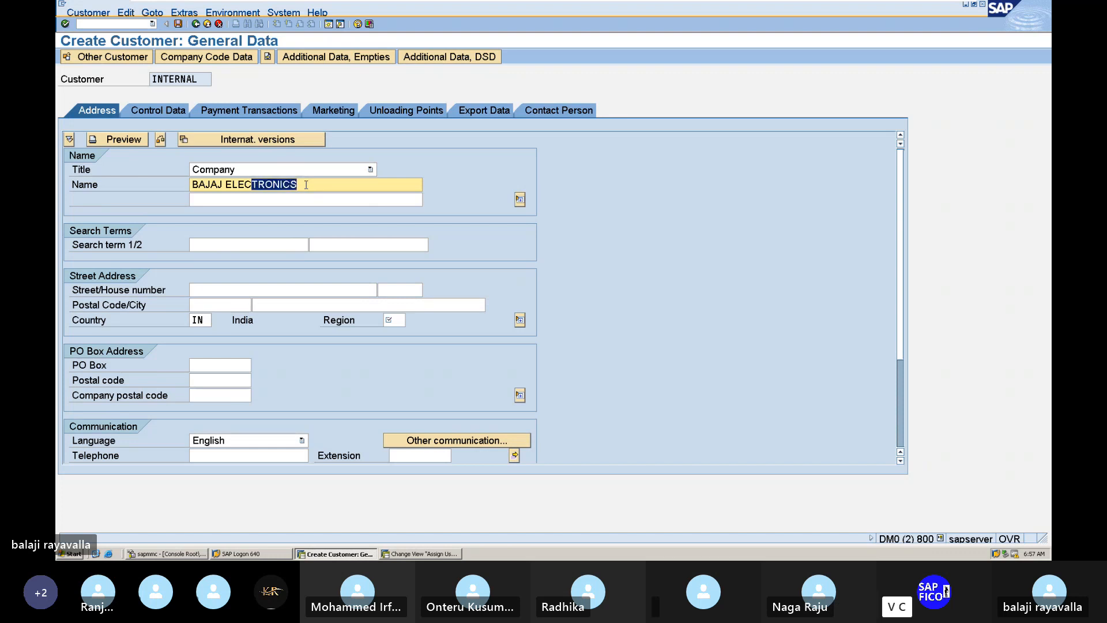
key("shift+Left")
key("shift+Left")
key("shift+Left")
key("shift+Left")
key("shift+Left")
key("shift+Left")
key("shift+Left")
key("shift+Left")
key("shift+Left")
key("shift+Left")
key("ctrl+c")
key("Left")
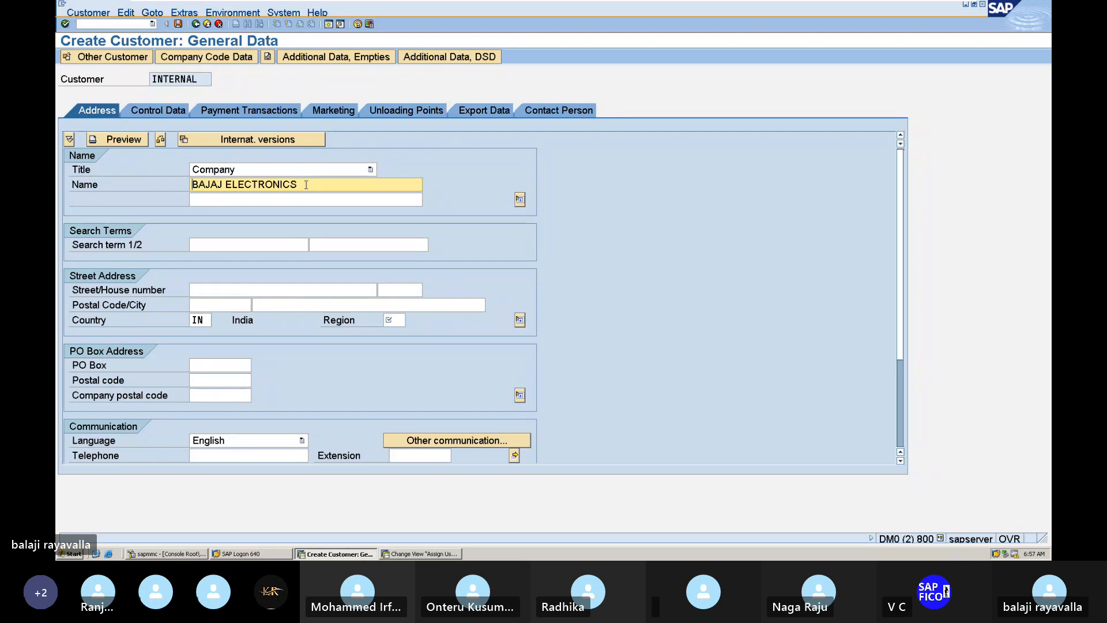
left_click(261, 245)
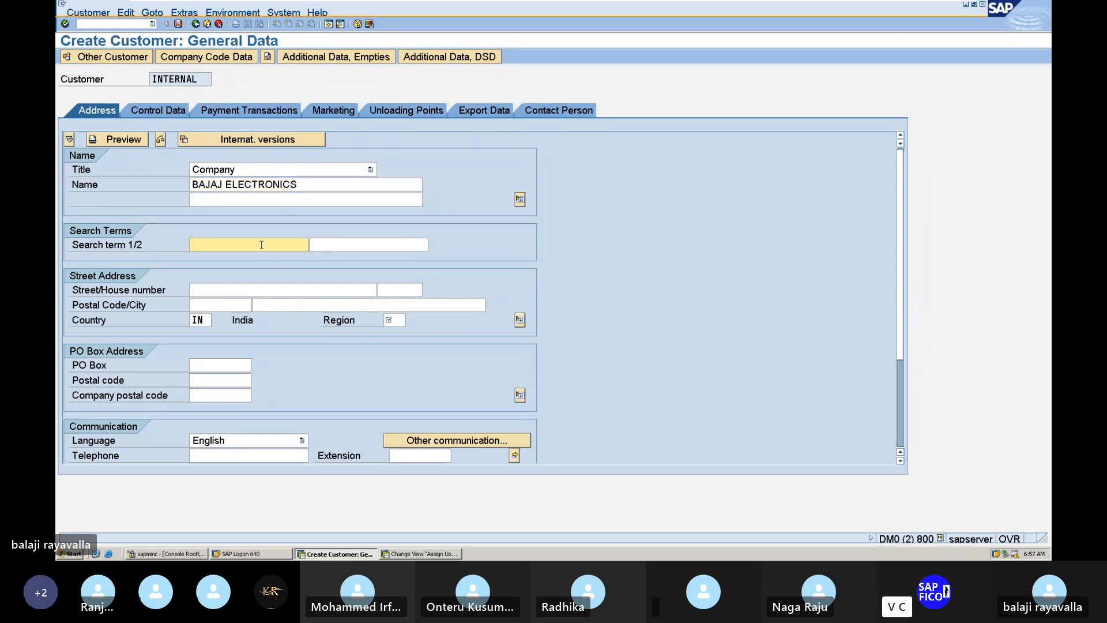
key("ctrl+v")
left_click(263, 292)
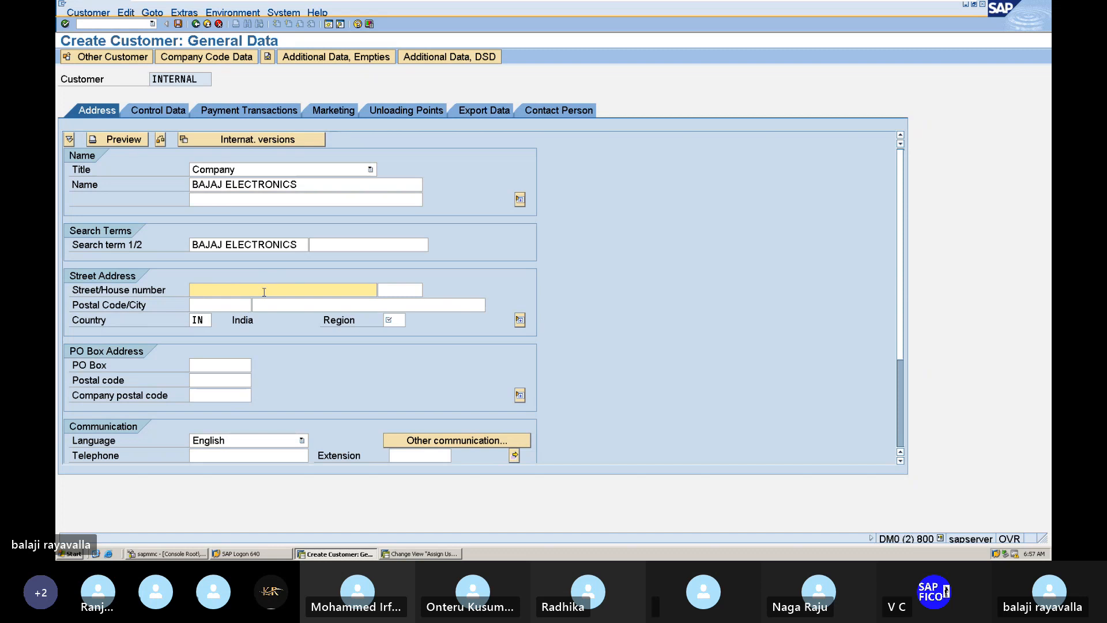
type("GAND")
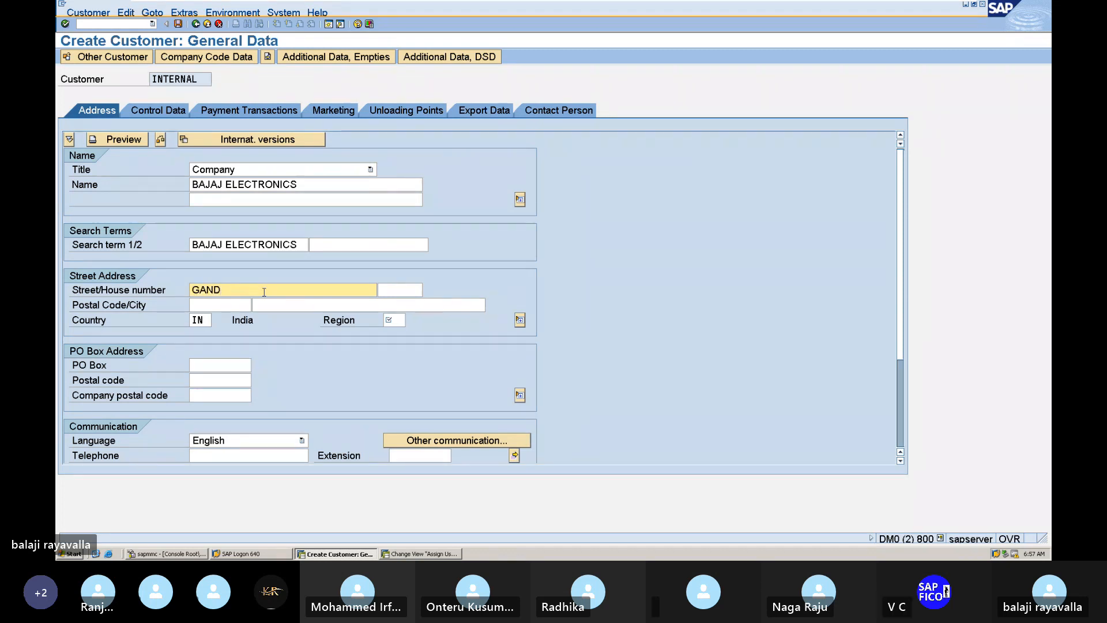
type("HINAGAR")
left_click(238, 307)
left_click(403, 292)
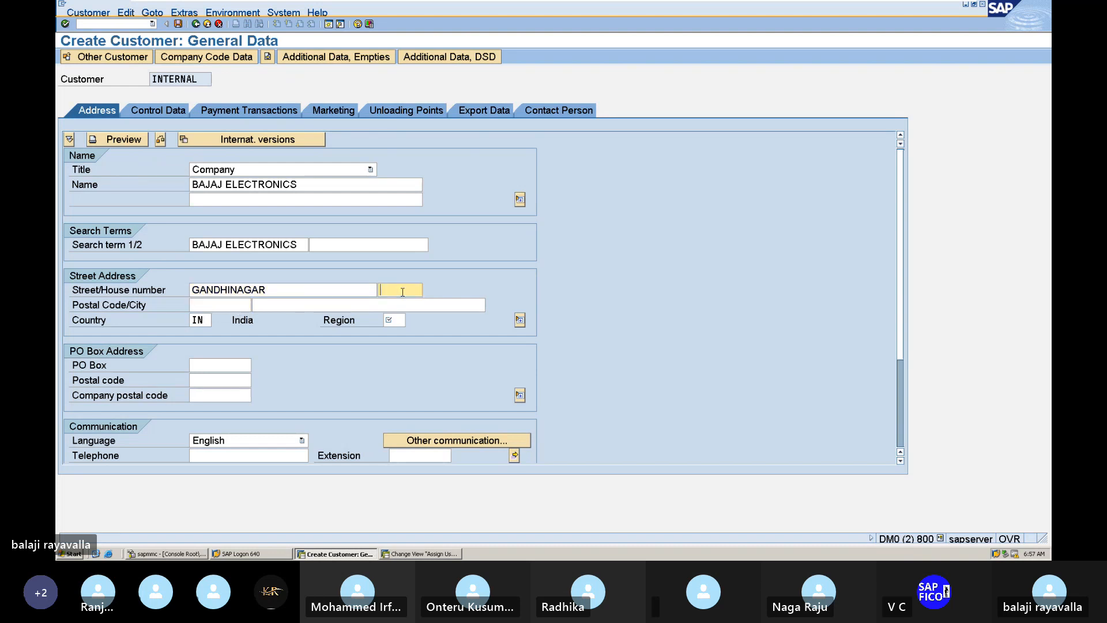
type("45-252")
left_click(230, 308)
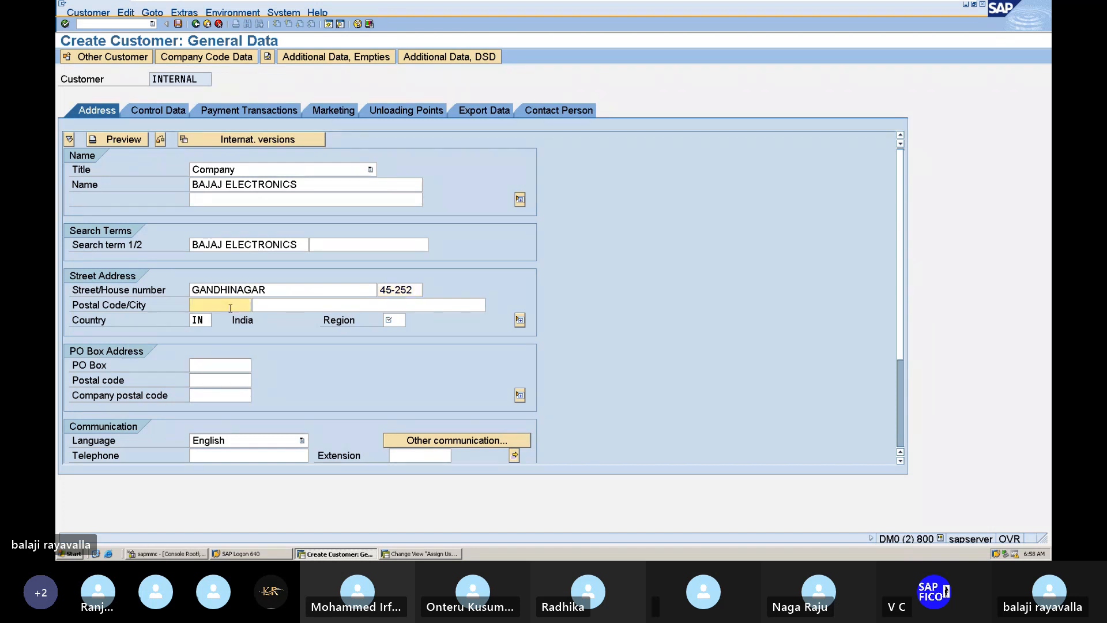
type("51")
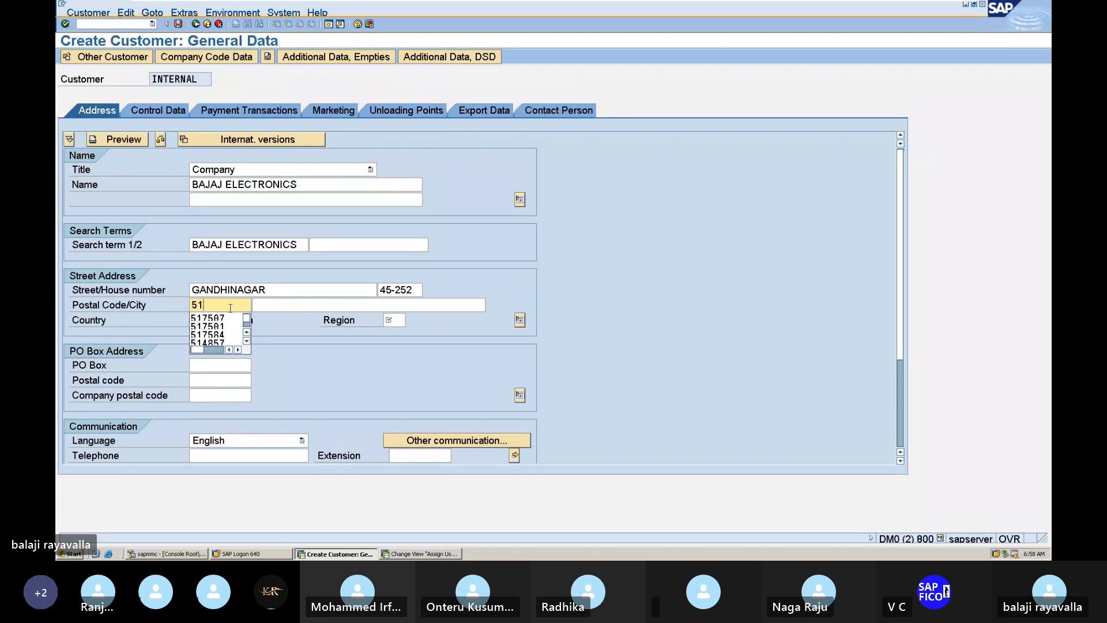
key("Down")
key("Down")
key("Down")
key("Return")
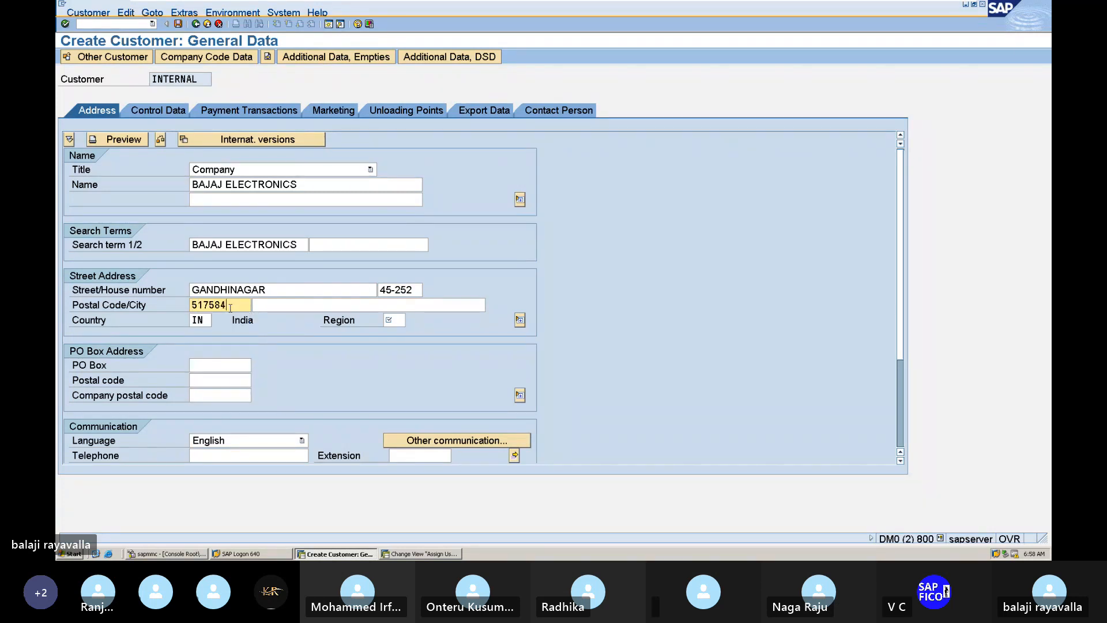
left_click(333, 310)
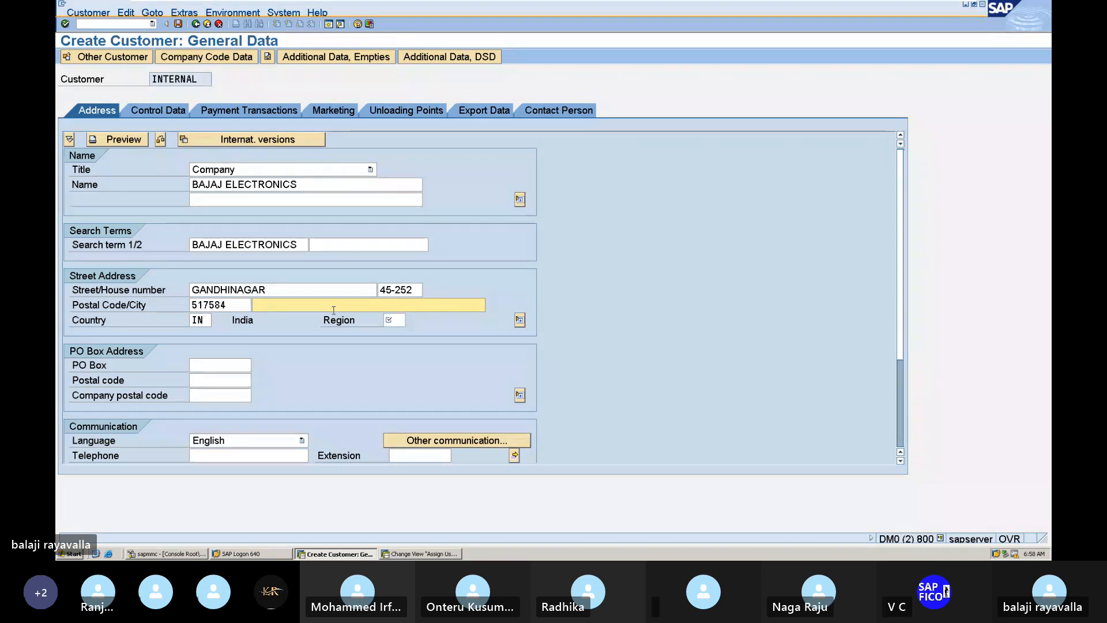
type("MUMBAI")
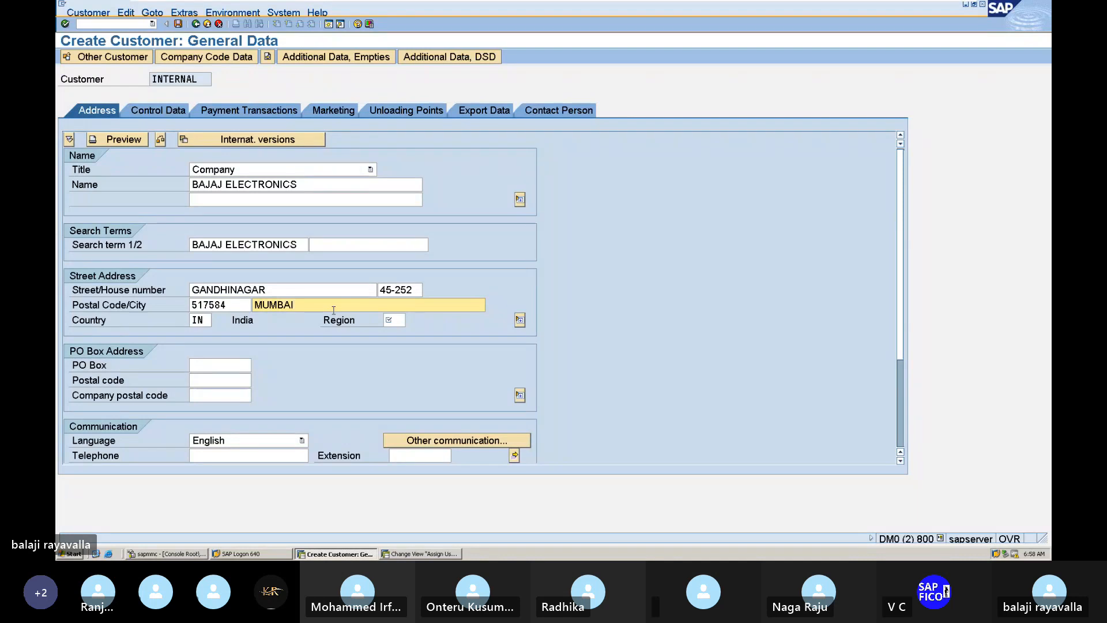
Set the region to 13, Maharashtra, found by searching MAHA in the region list.
left_click(396, 323)
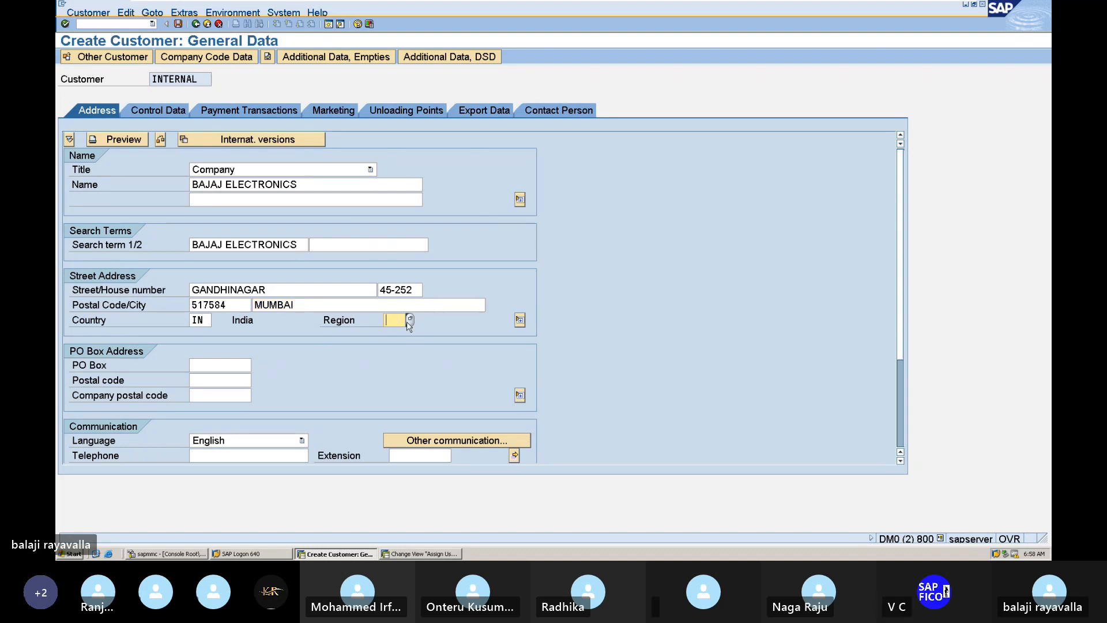
left_click(410, 320)
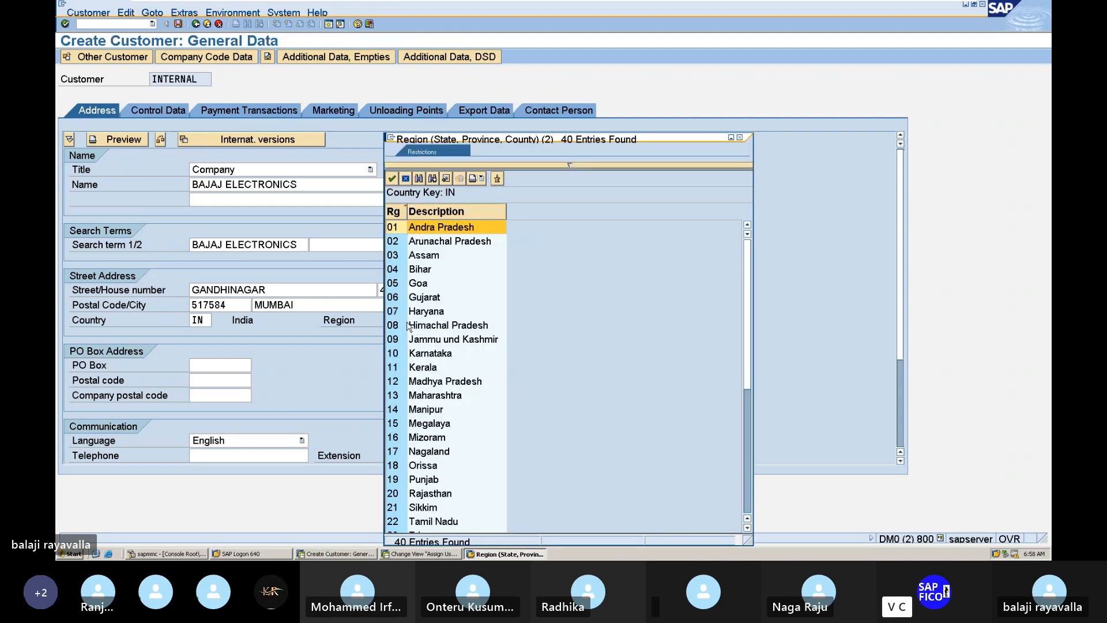
key("ctrl+f")
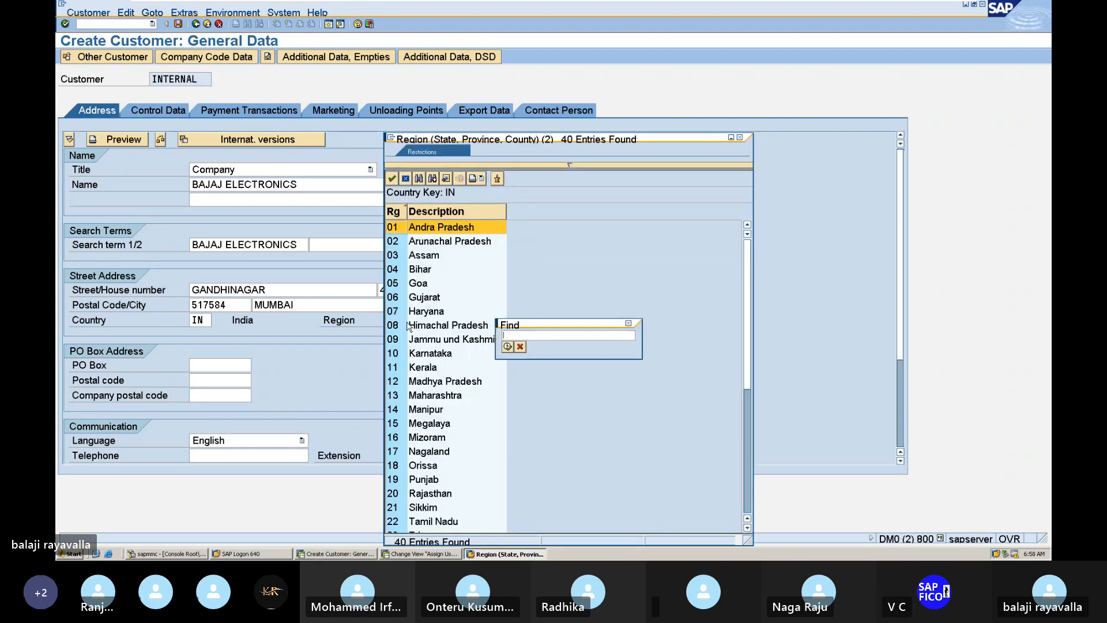
type("MAHA")
key("Return")
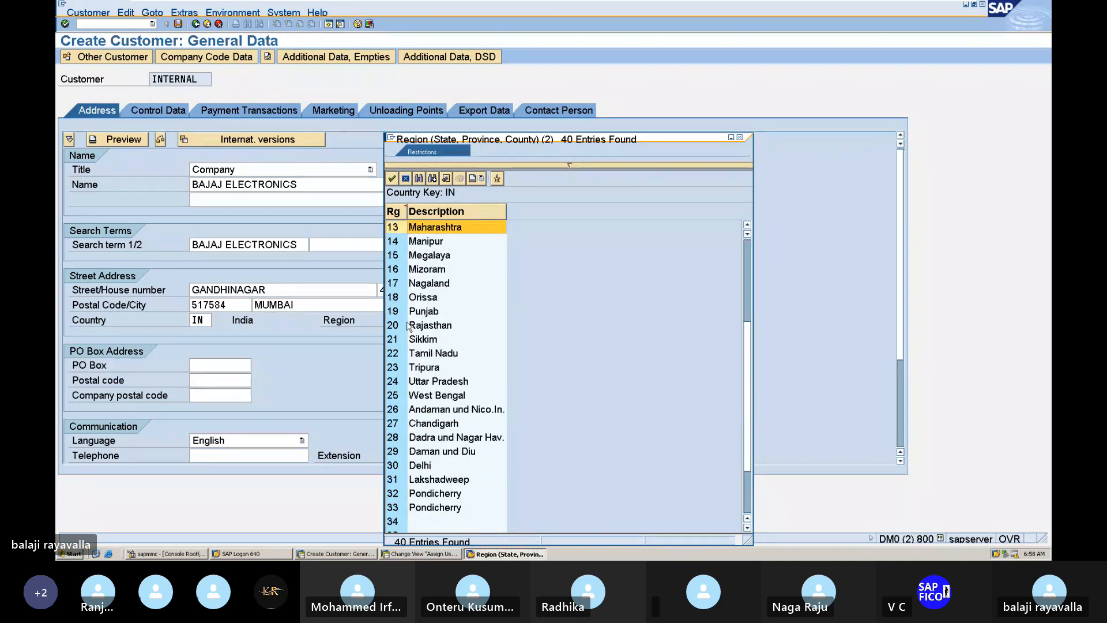
double_click(394, 231)
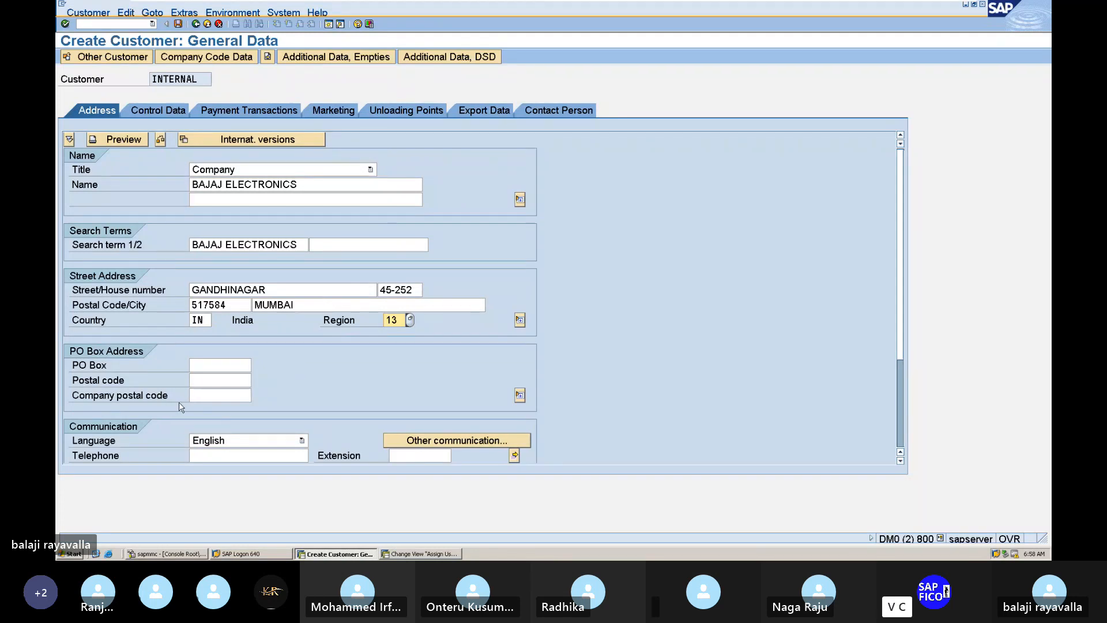
left_click(210, 369)
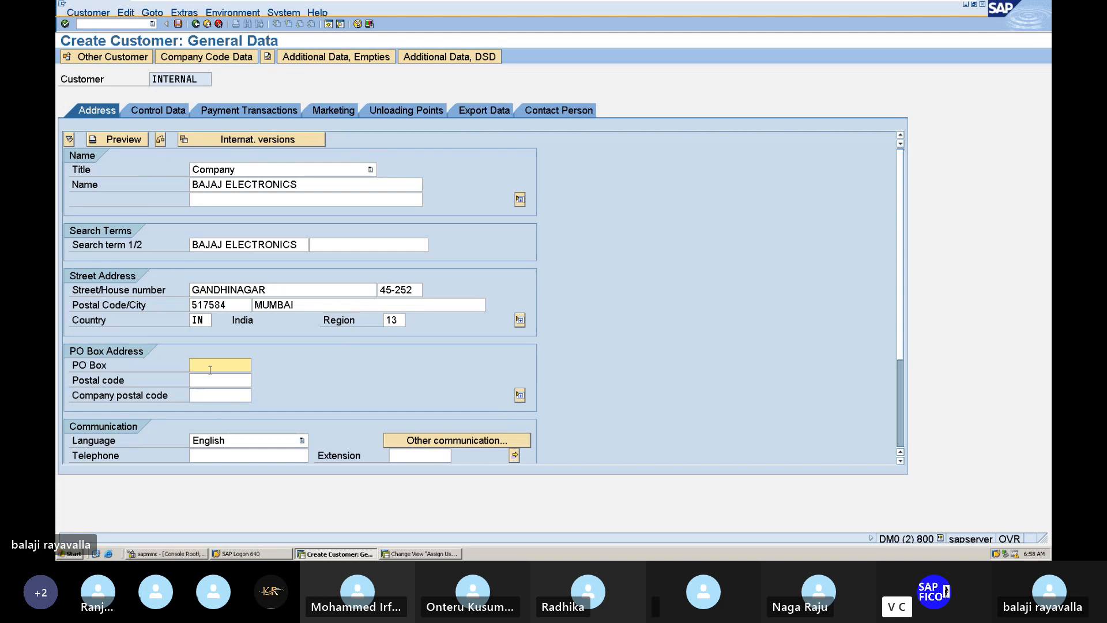
Add PO box GANDHI NAG with PO box postal code 517584, then go to Company Code Data.
type("MA")
key("BackSpace")
key("BackSpace")
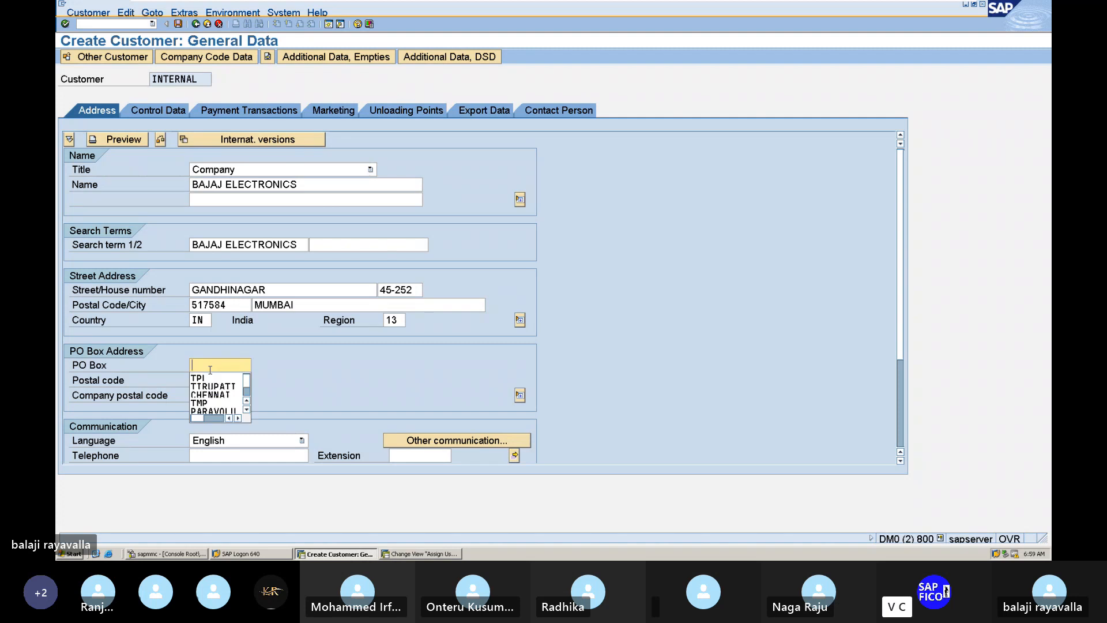
type("GA")
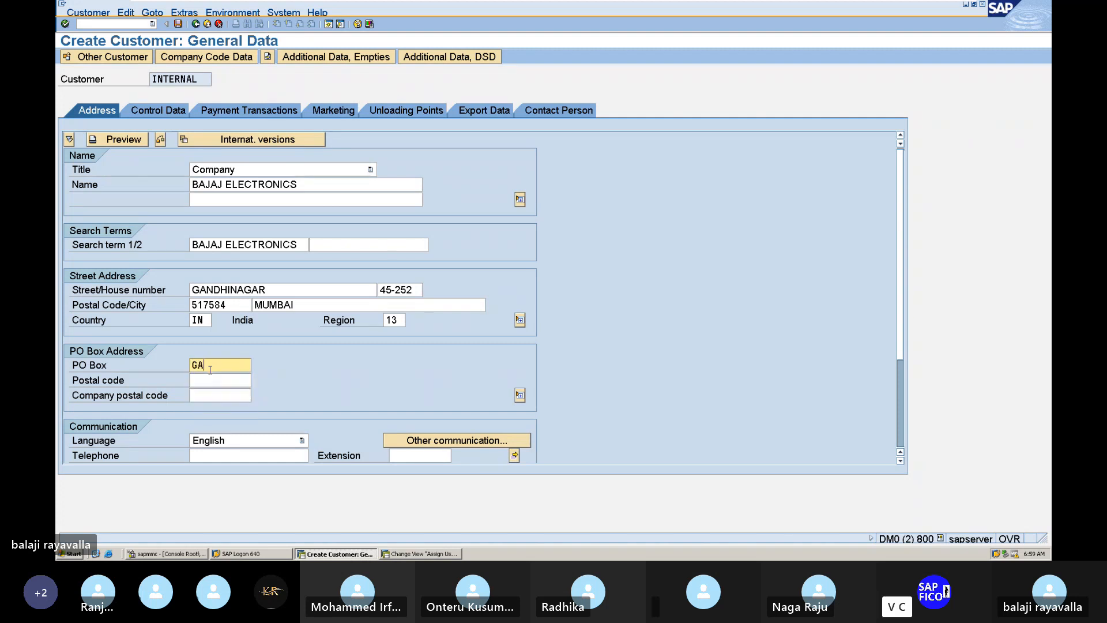
type("NDHI NAG")
left_click(206, 384)
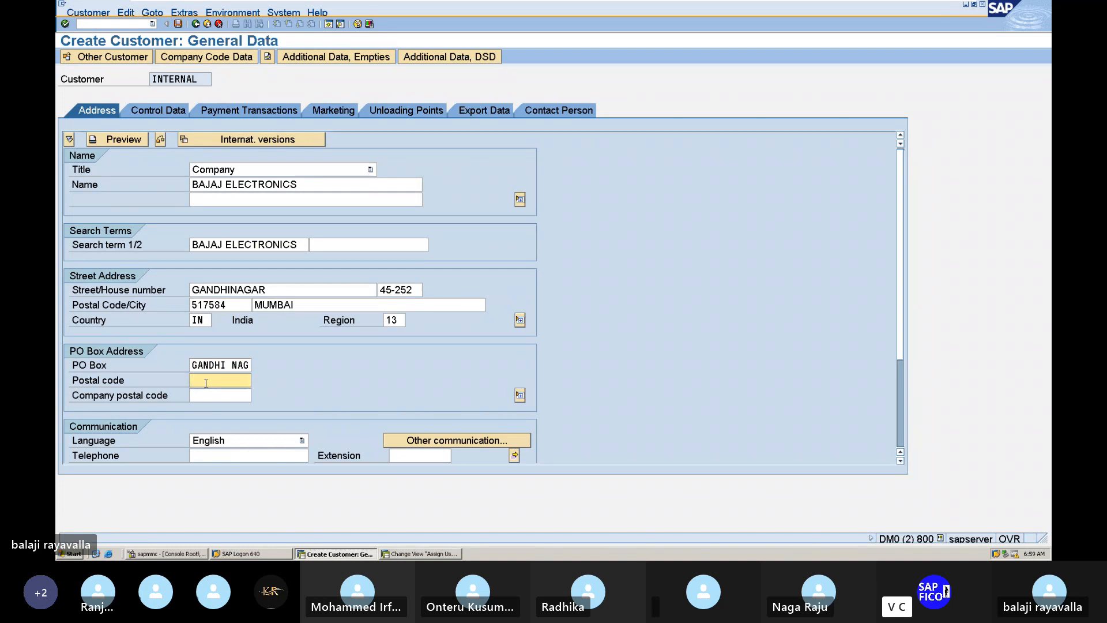
type("517584")
left_click(213, 59)
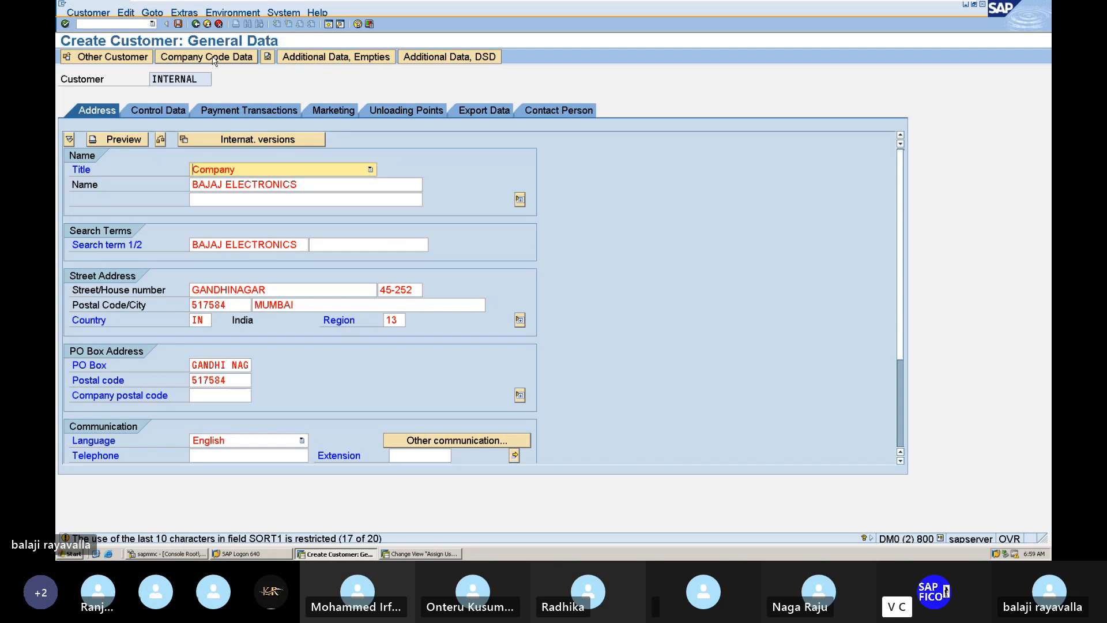
Set reconciliation account 200102 and sort key 001 in the BALA company code data.
left_click(206, 57)
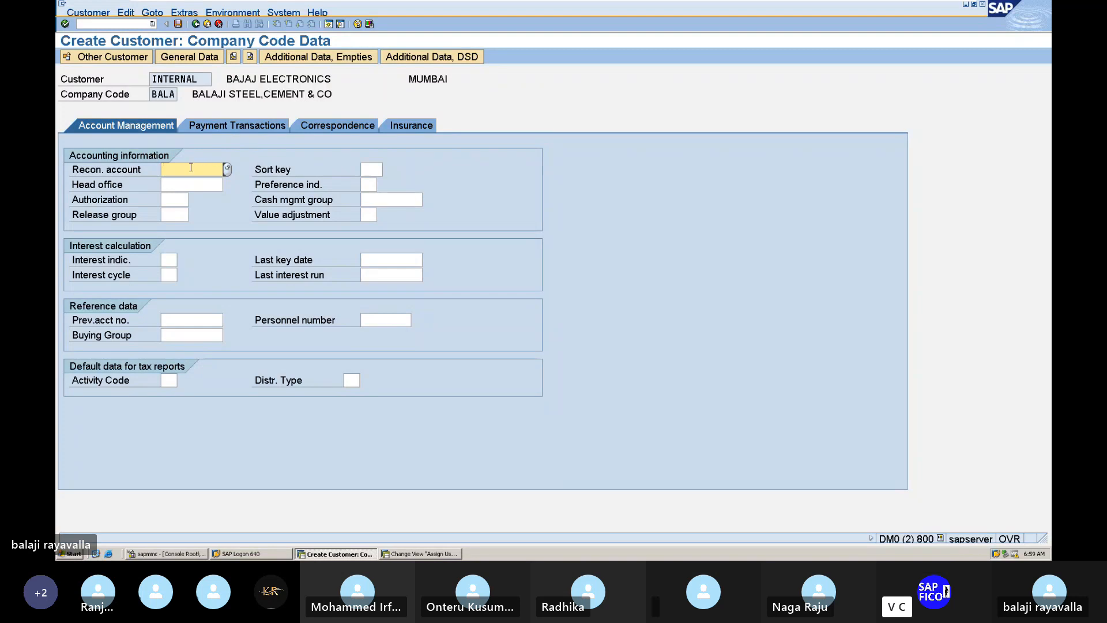
left_click(228, 170)
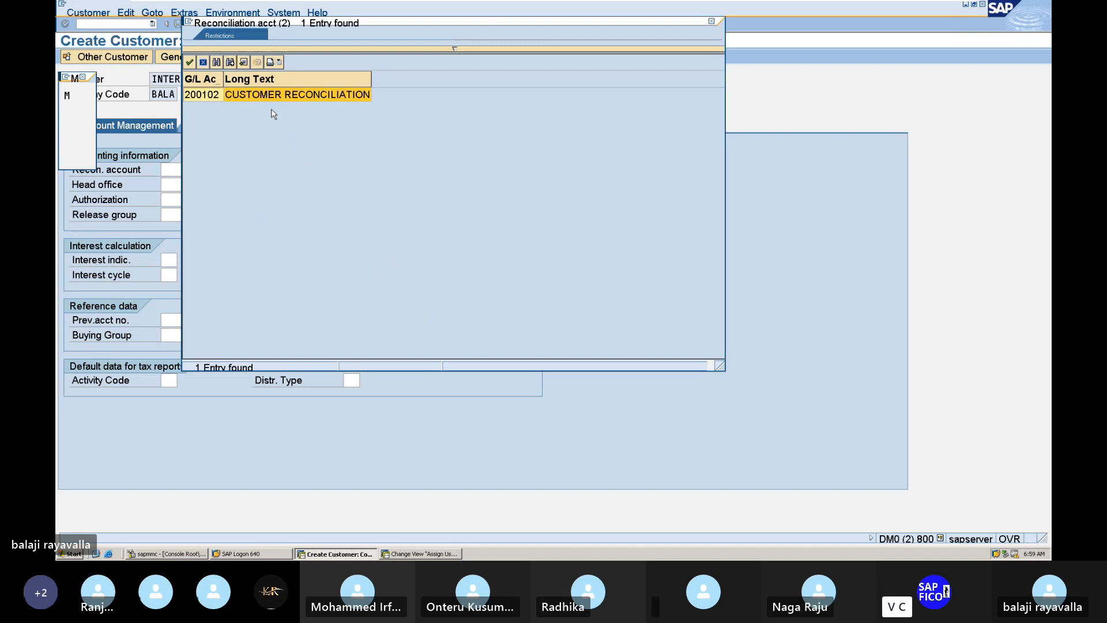
double_click(209, 97)
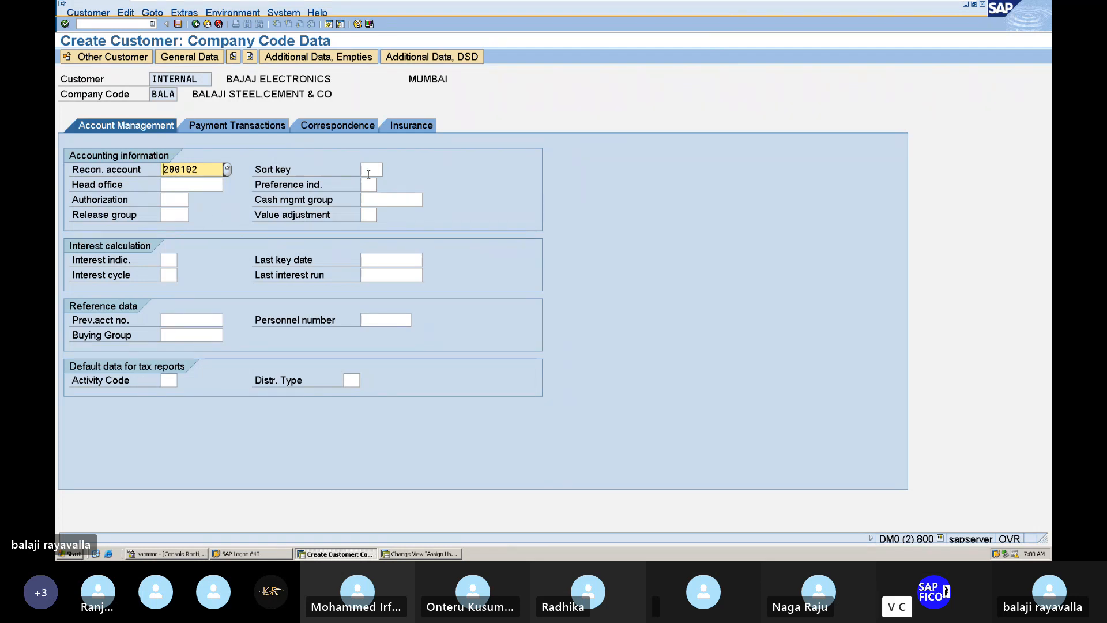
left_click(369, 174)
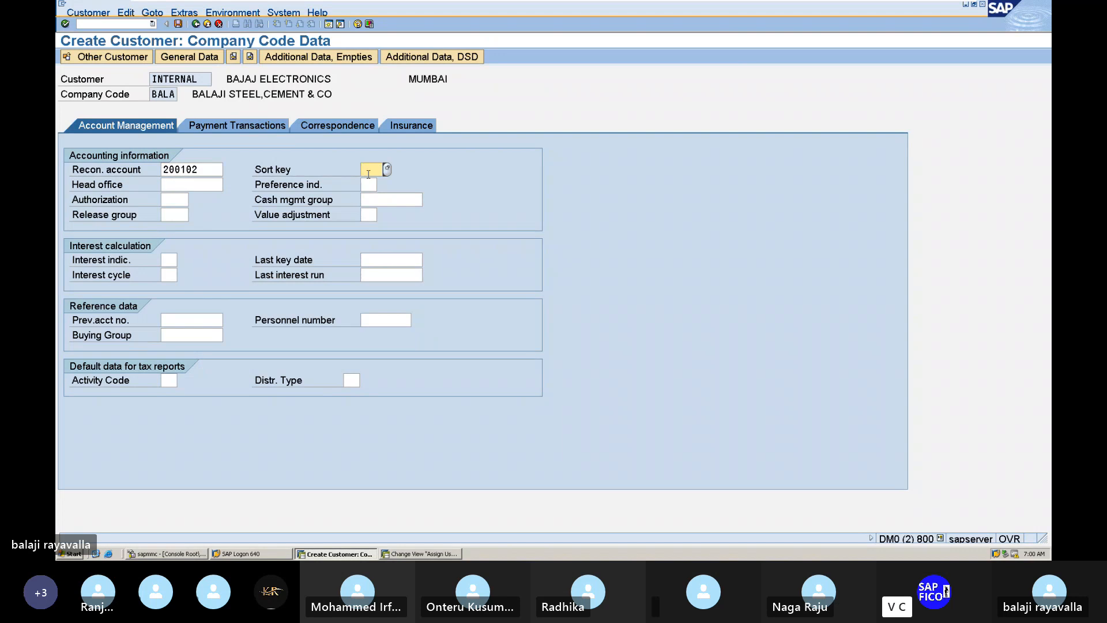
type("001")
key("Return")
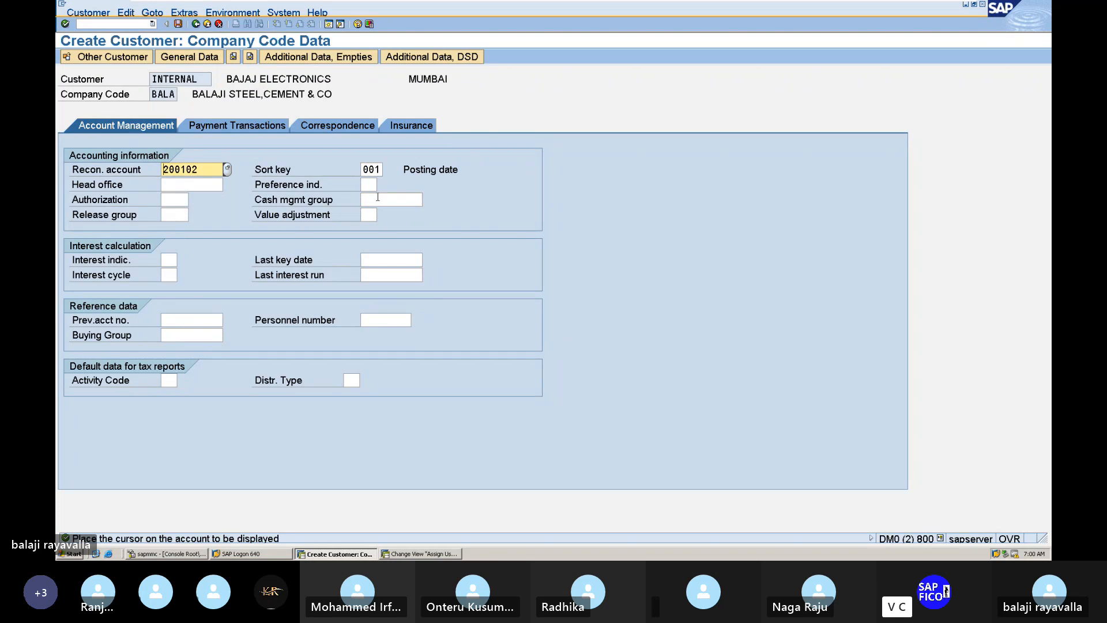
left_click(378, 197)
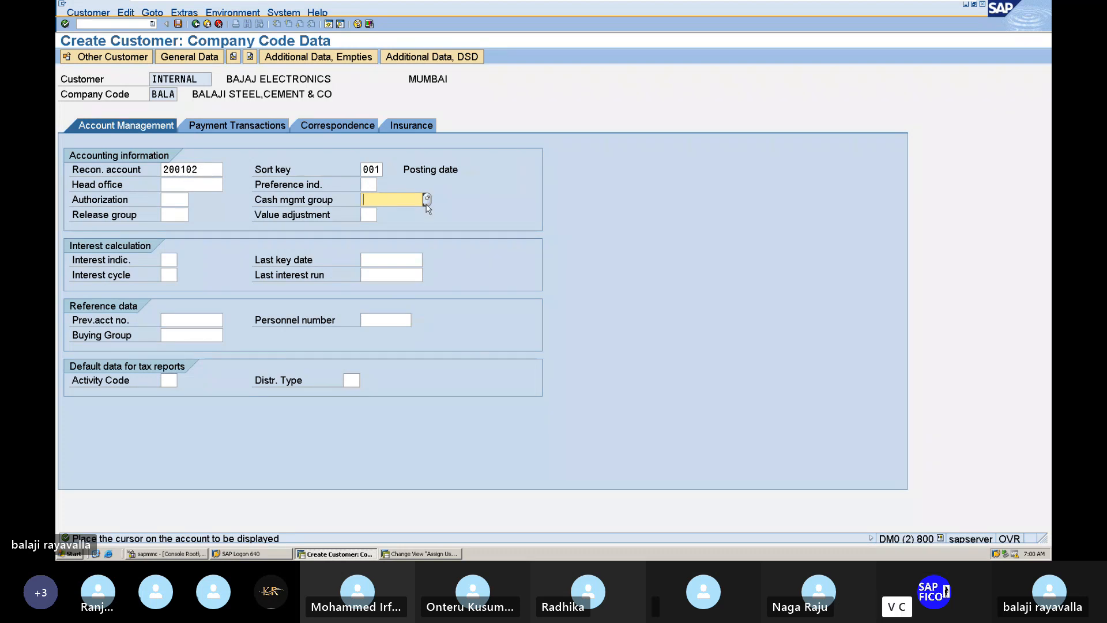
left_click(428, 209)
Assign cash management group E6, Major customers, then go to payment transaction data.
left_click(425, 202)
left_click(426, 200)
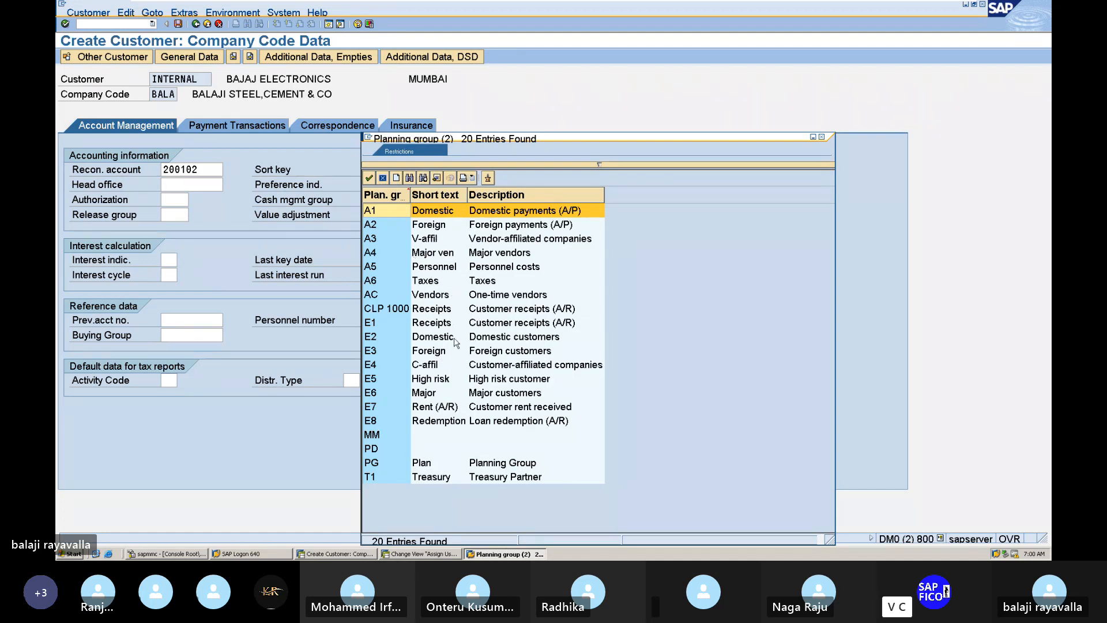
left_click(372, 394)
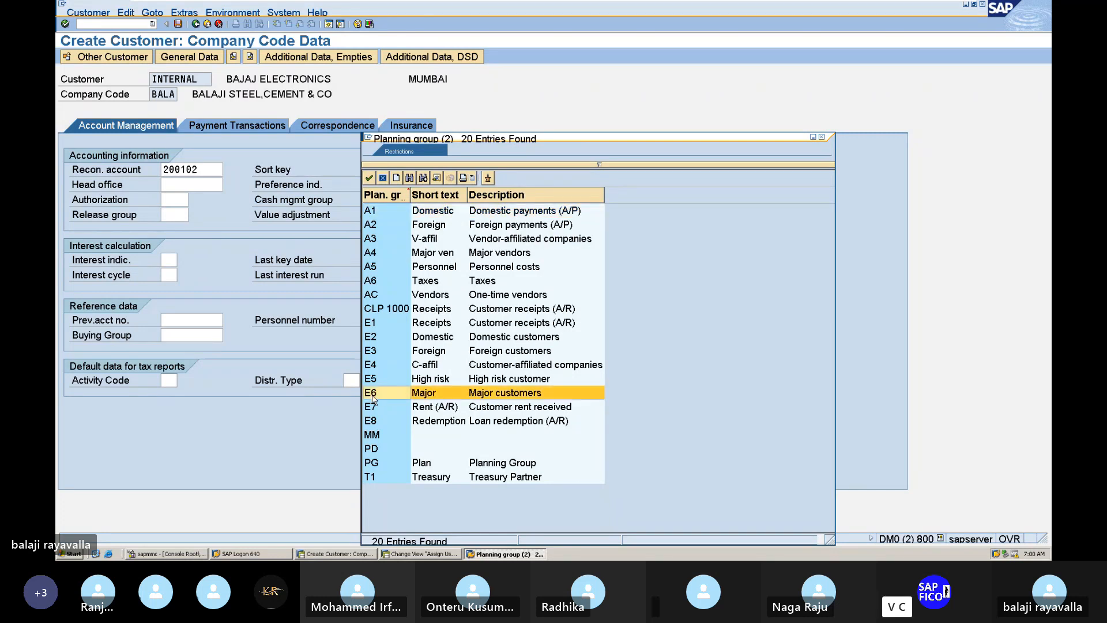
double_click(373, 397)
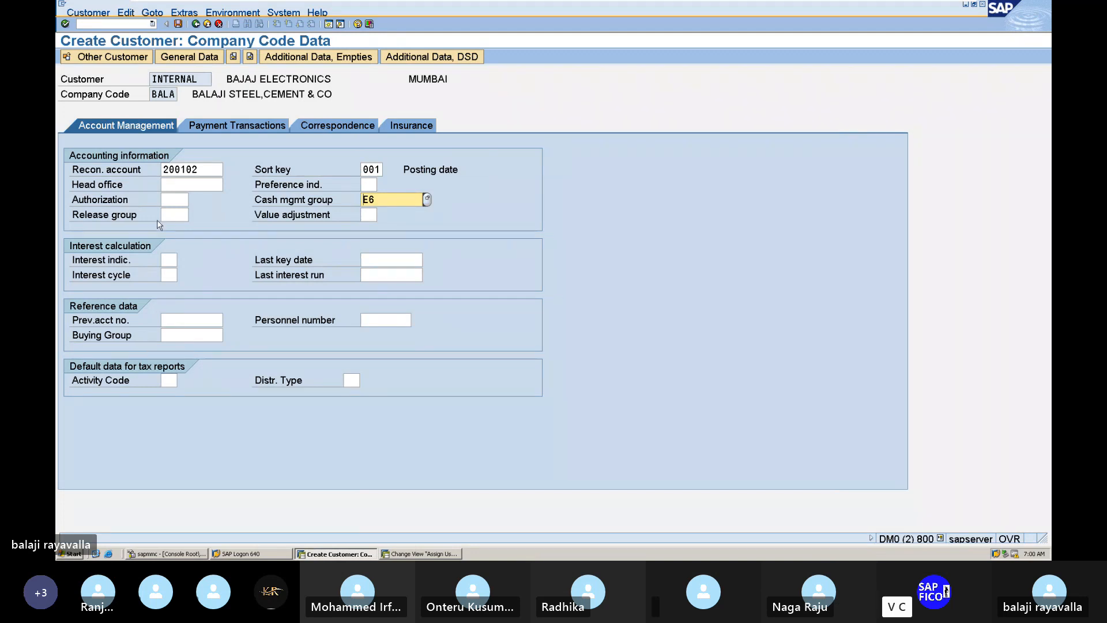
left_click(251, 128)
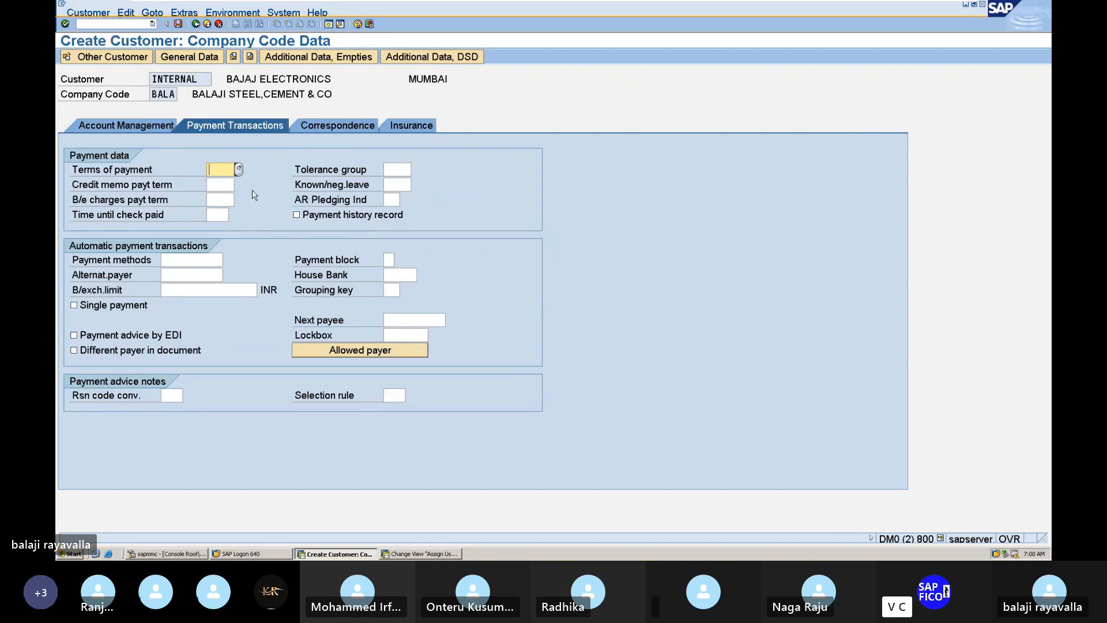
Set payment terms 0001 and tolerance group CATG, then save the new customer.
left_click(240, 172)
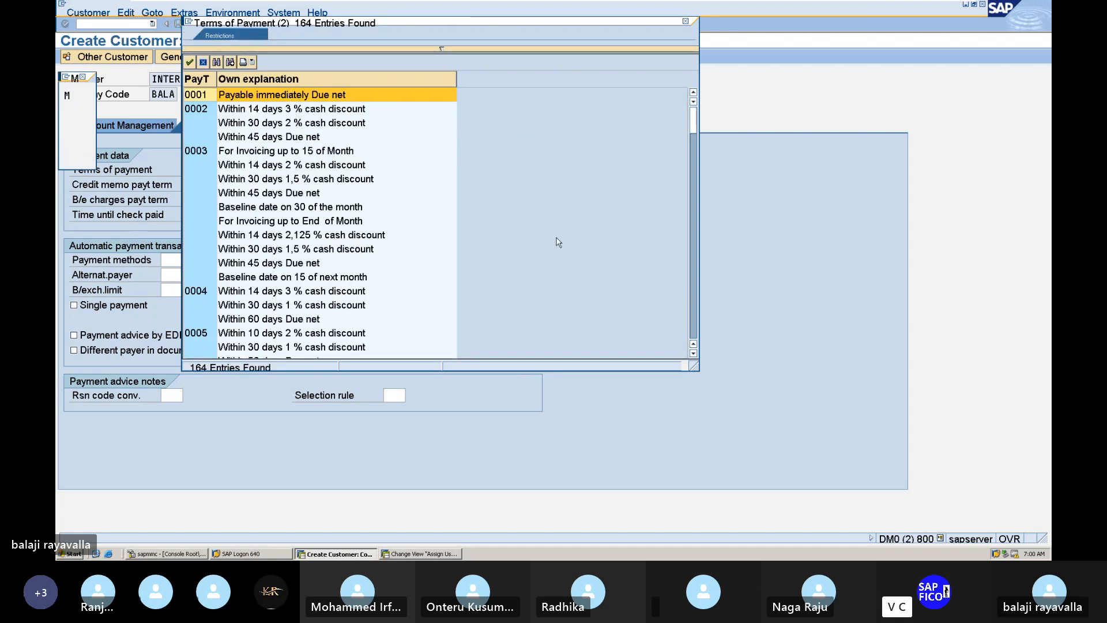
double_click(202, 94)
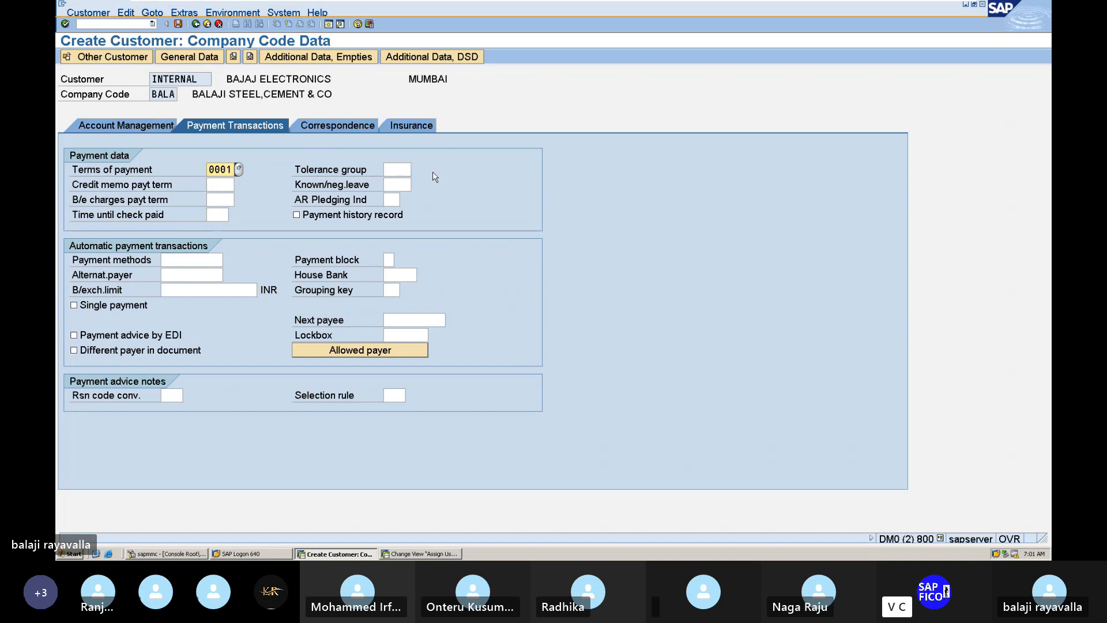
left_click(393, 168)
type("CA")
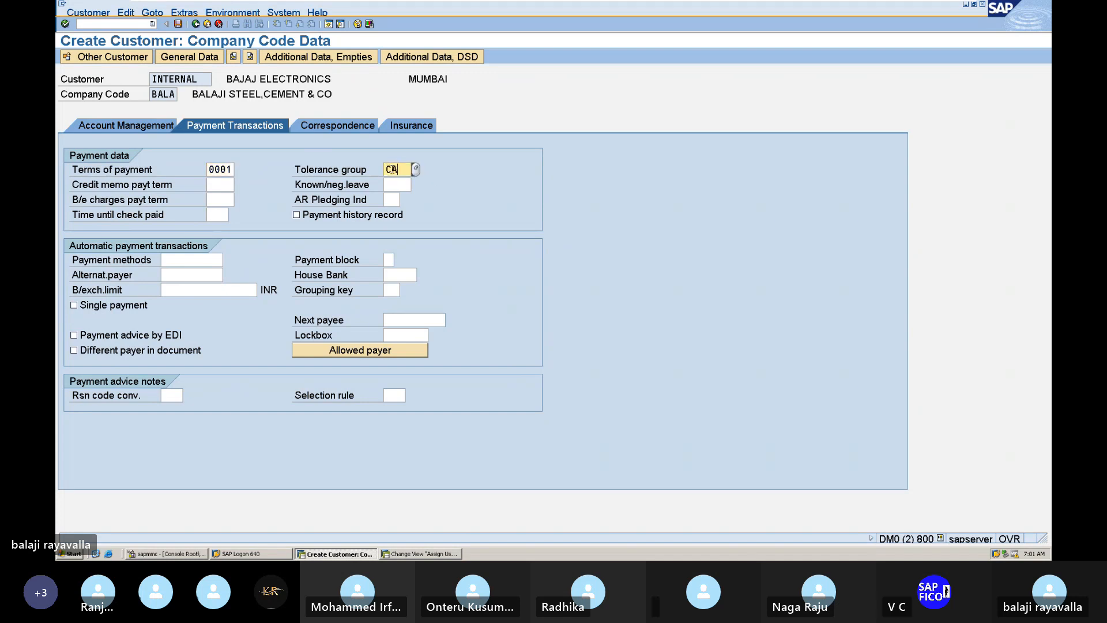
type("TG")
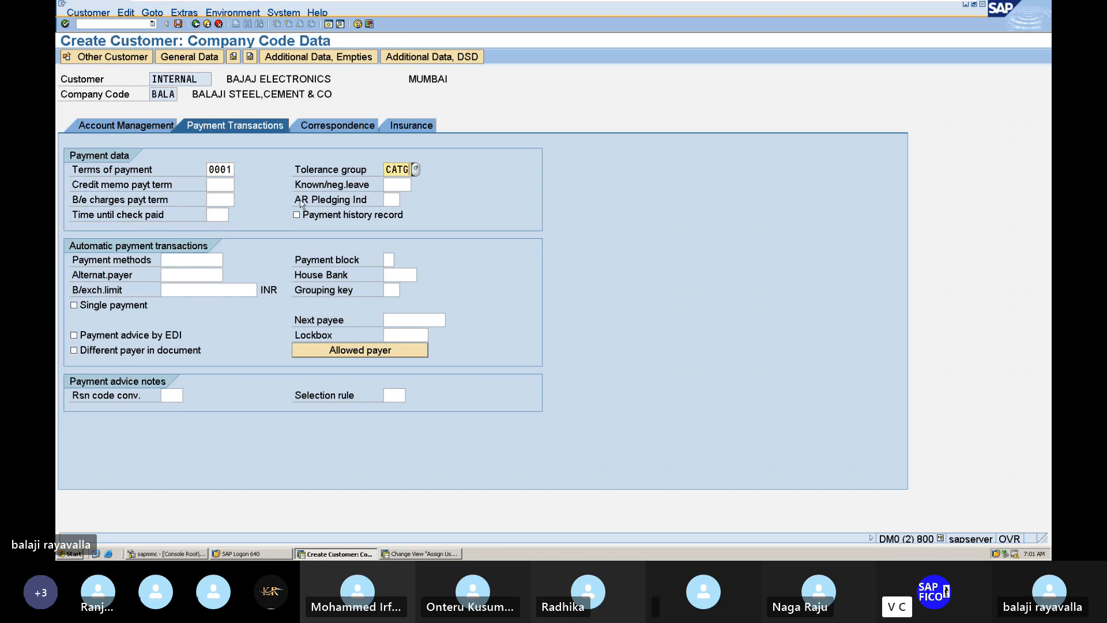
left_click(211, 168)
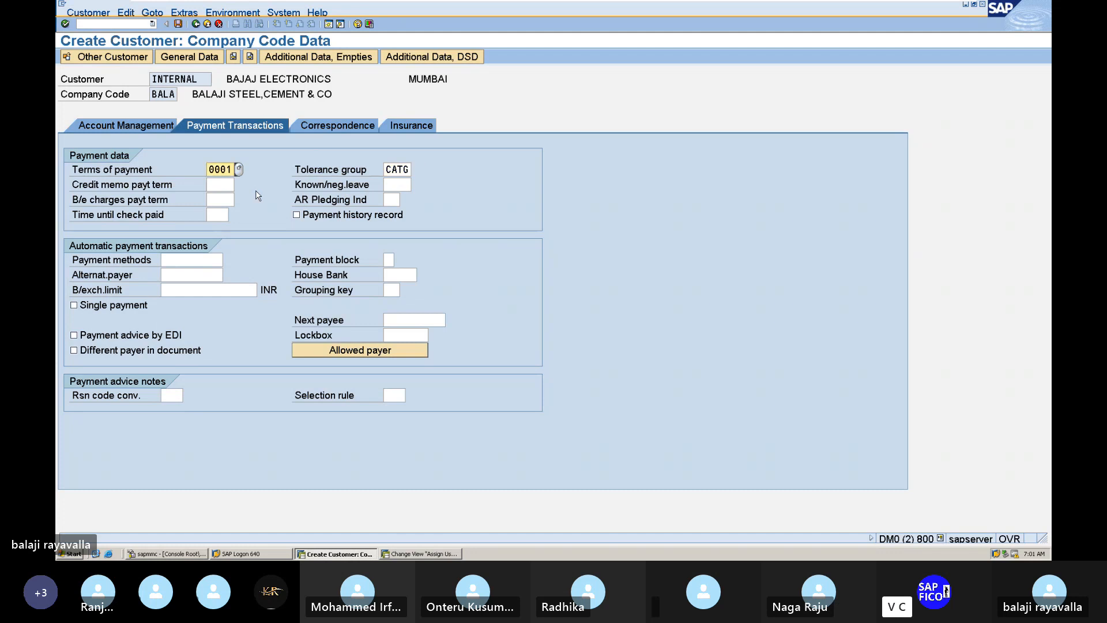
left_click(178, 24)
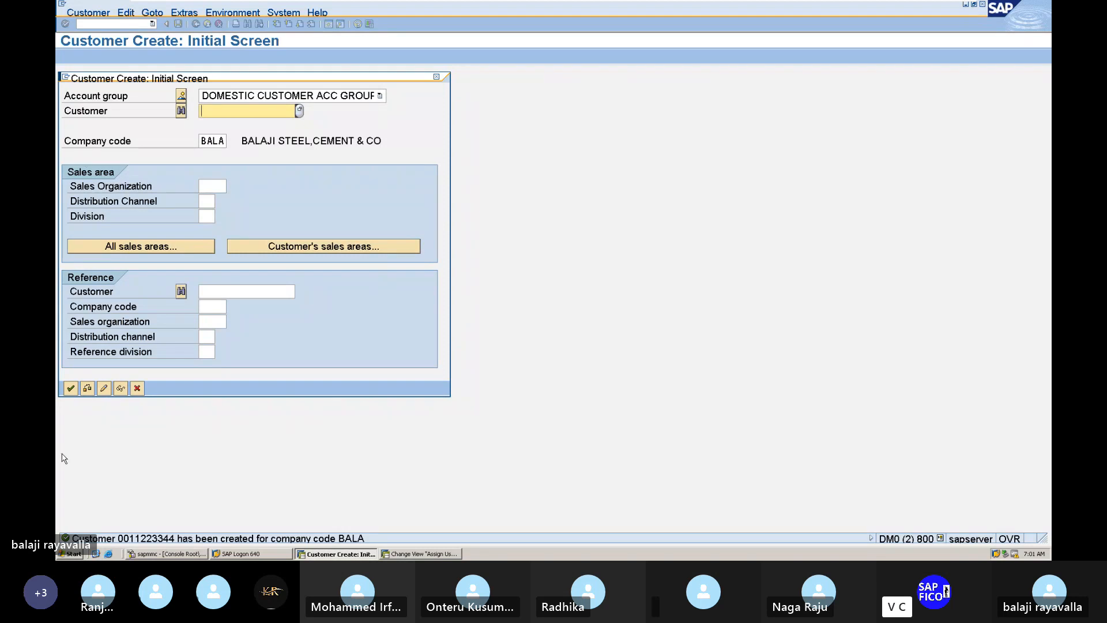
Leave customer creation and start customer invoice entry with /NFB70.
left_click(70, 389)
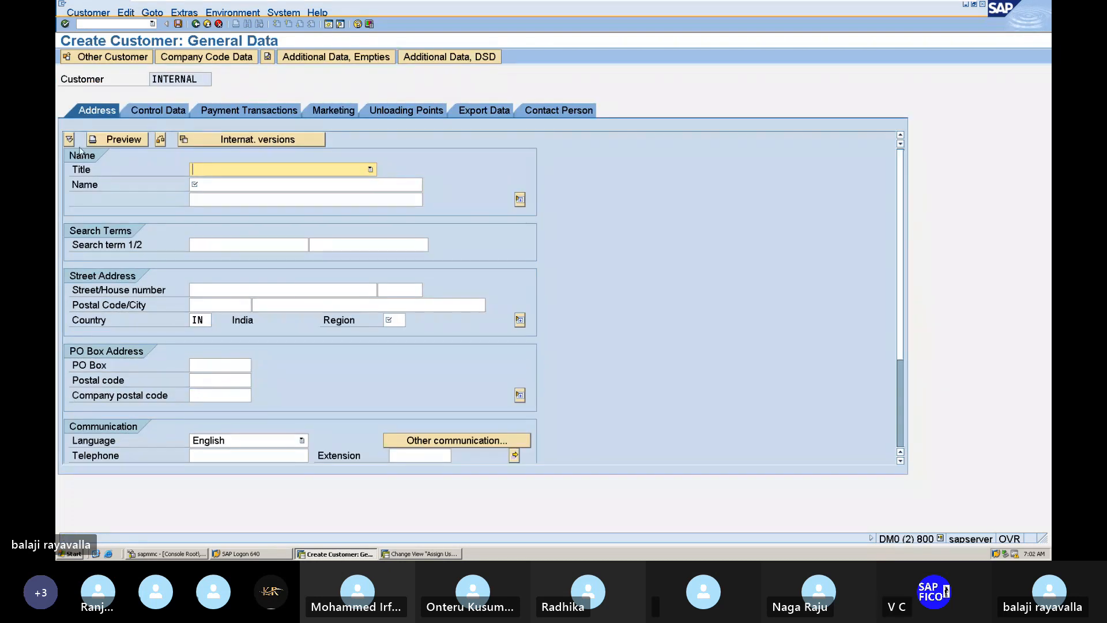
left_click(122, 24)
type("/NFB70")
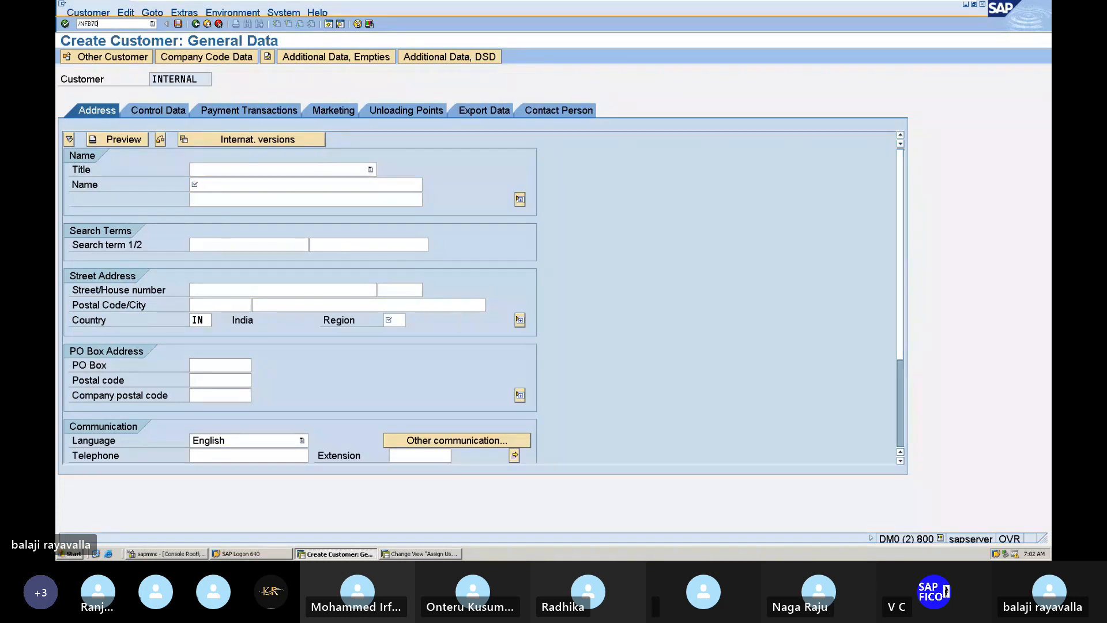
key("Return")
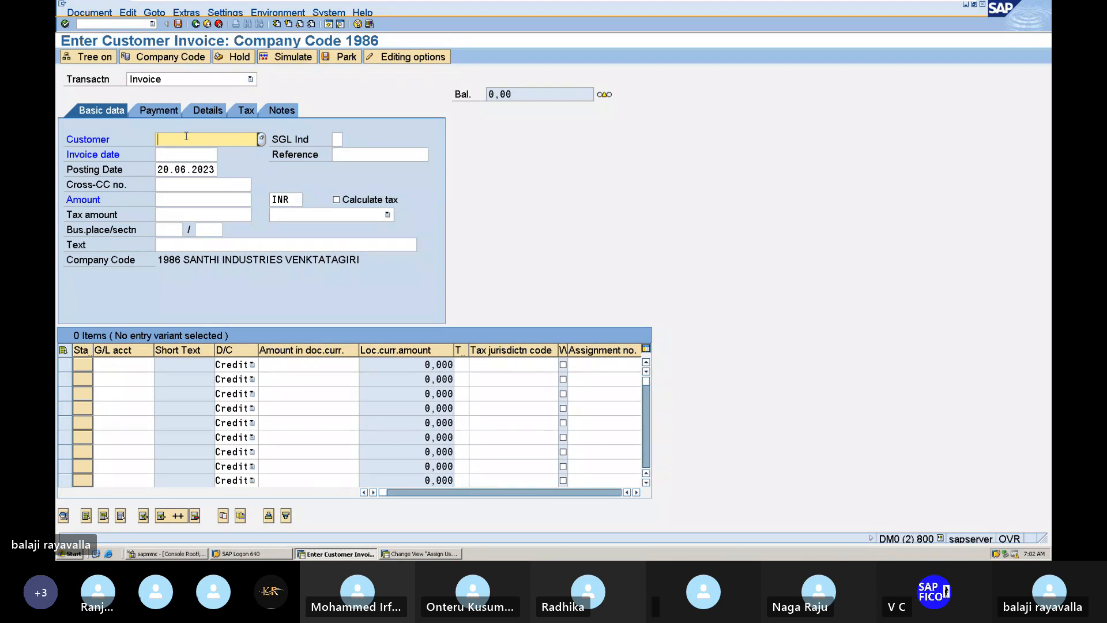
Switch the invoice entry's company code from 1986 to BALA.
type("BA")
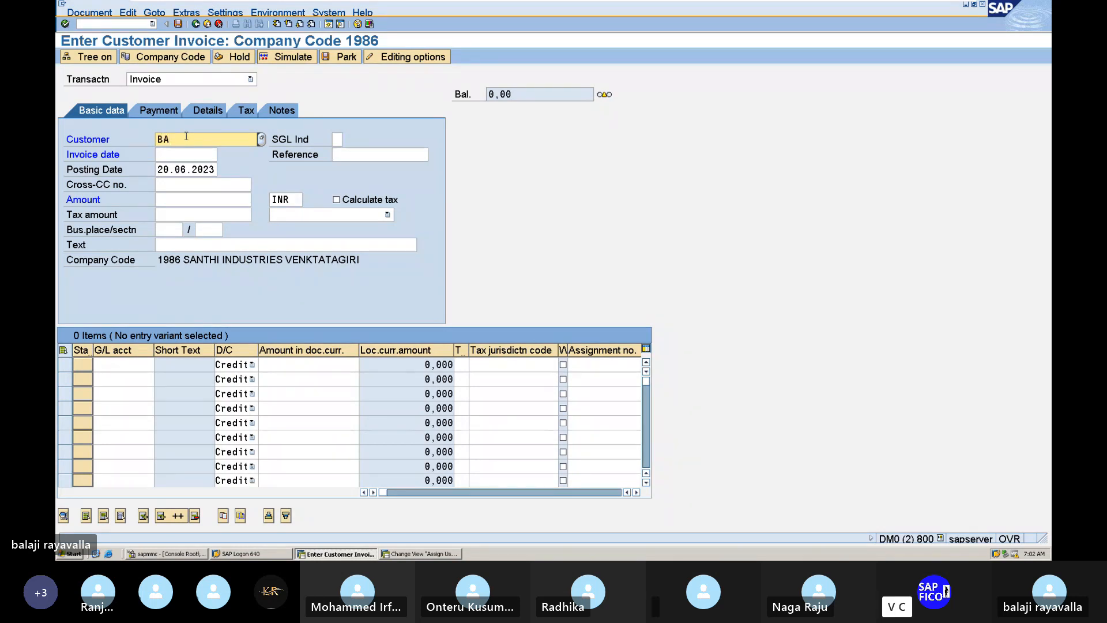
type("JAJ")
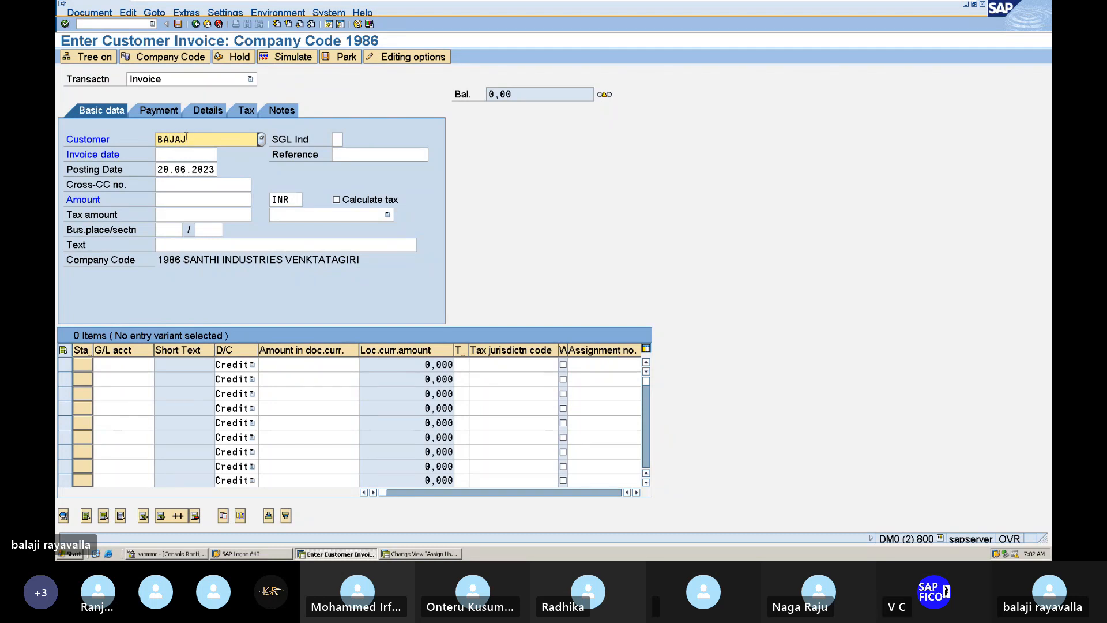
key("BackSpace")
key("BackSpace")
key("BackSpace")
key("BackSpace")
key("BackSpace")
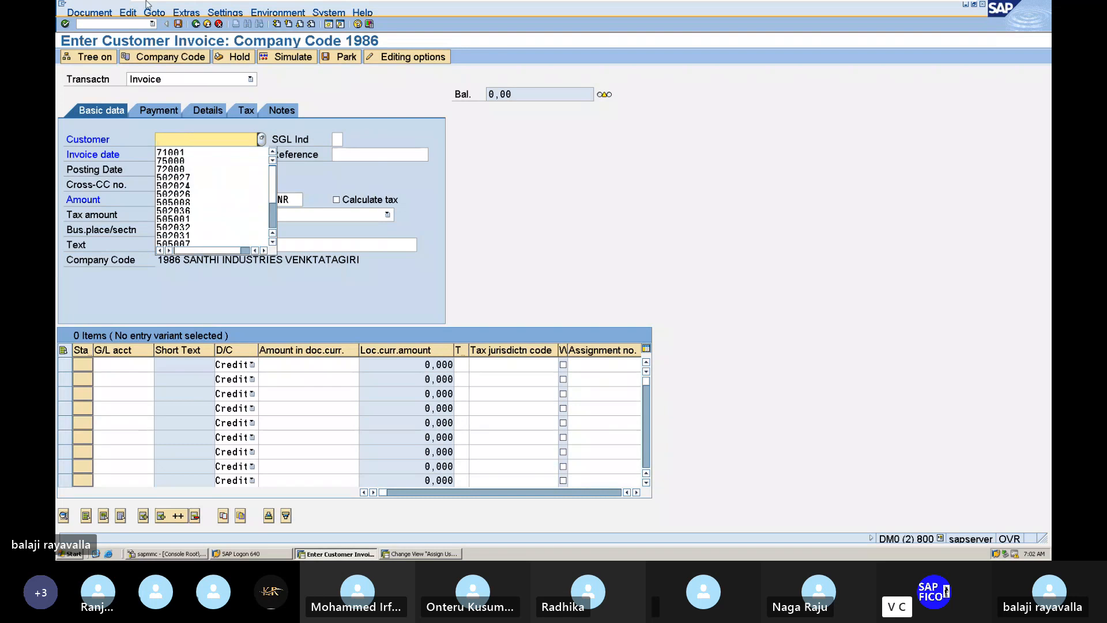
left_click(163, 59)
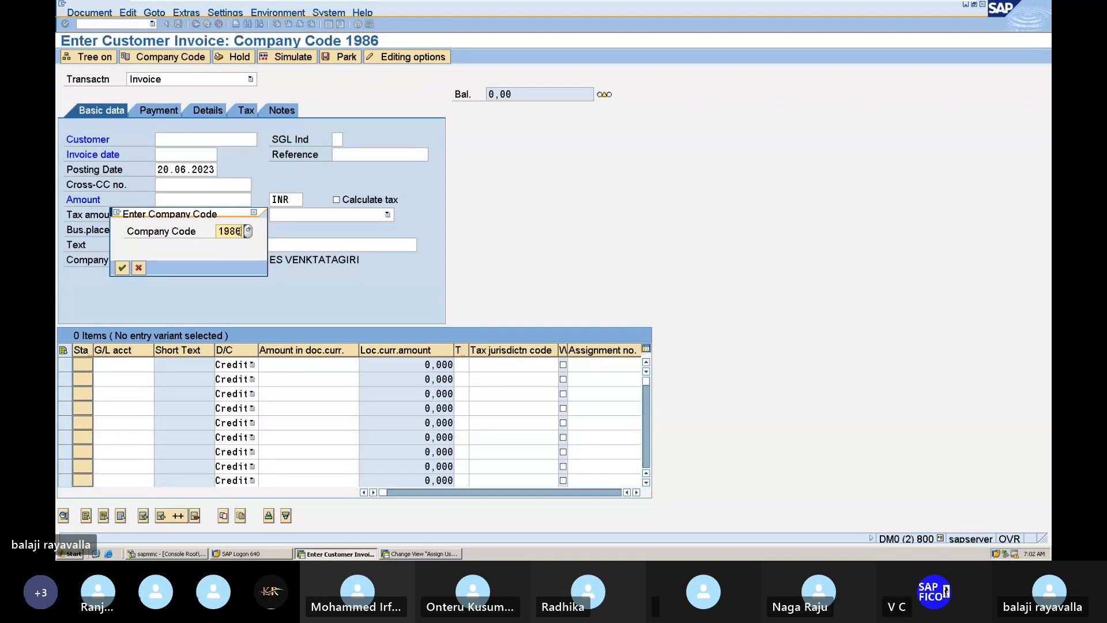
type("1")
key("BackSpace")
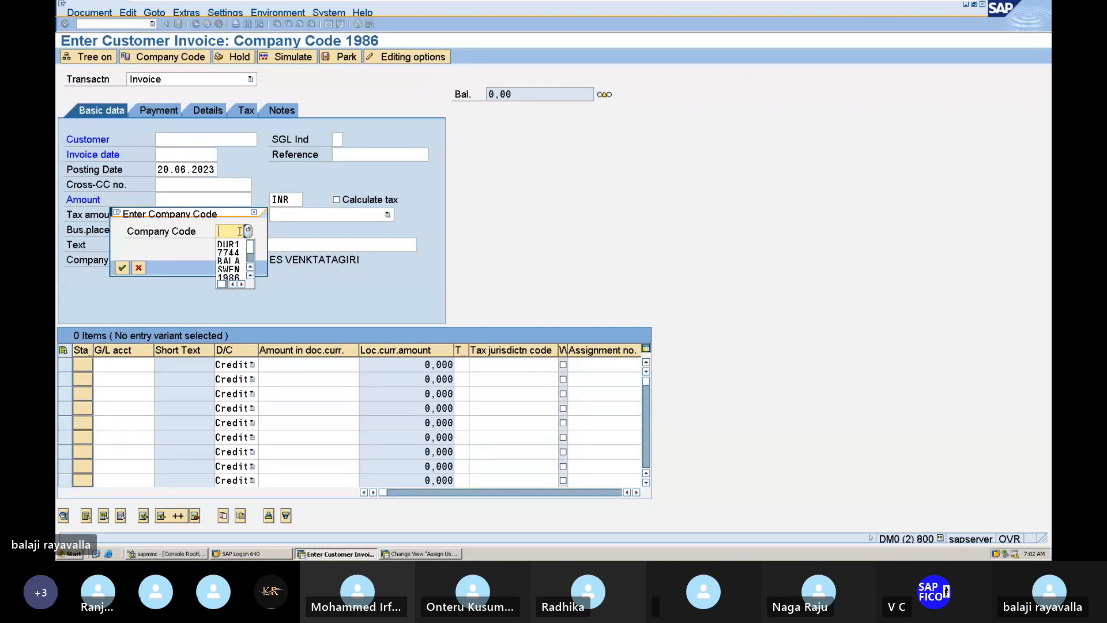
type("BALA")
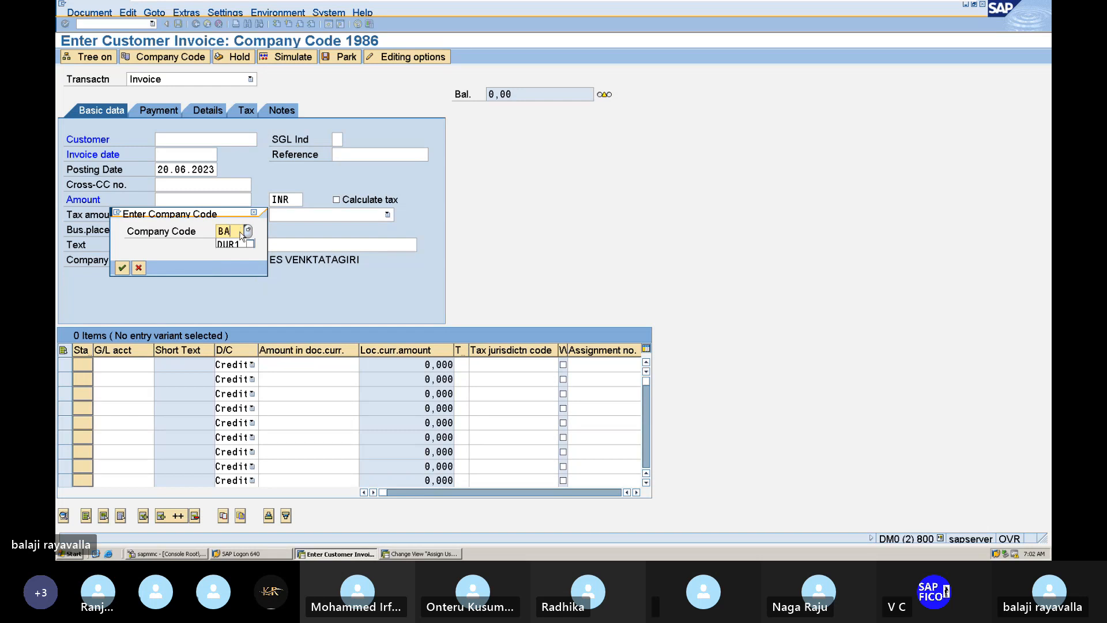
left_click(121, 268)
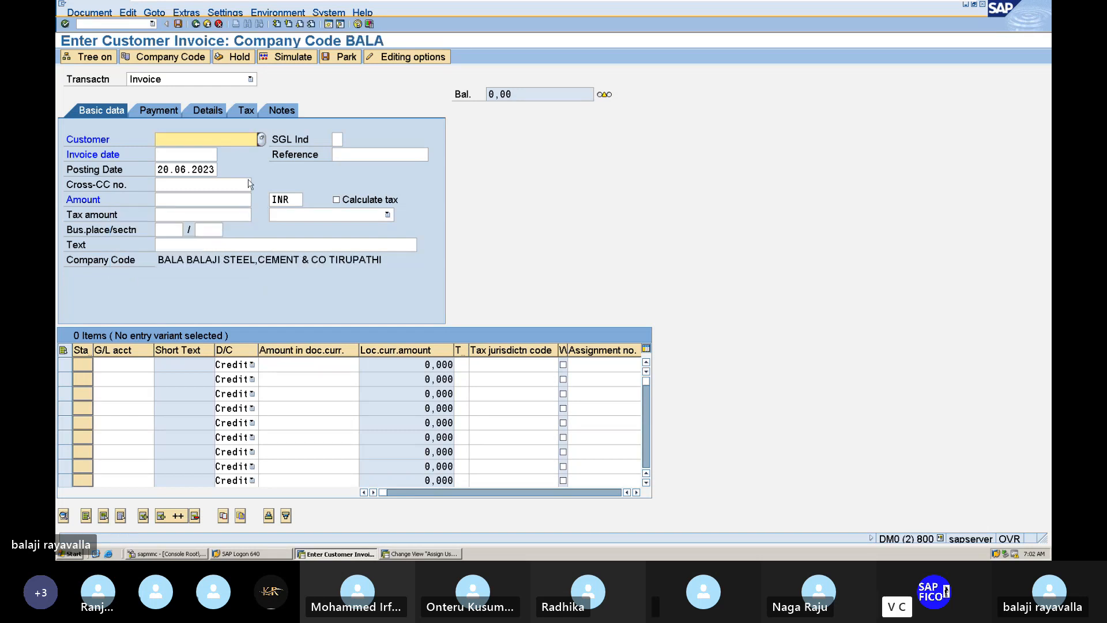
Select BAJAJ ELECTRONICS as the invoice customer from the company code BALA search.
left_click(261, 141)
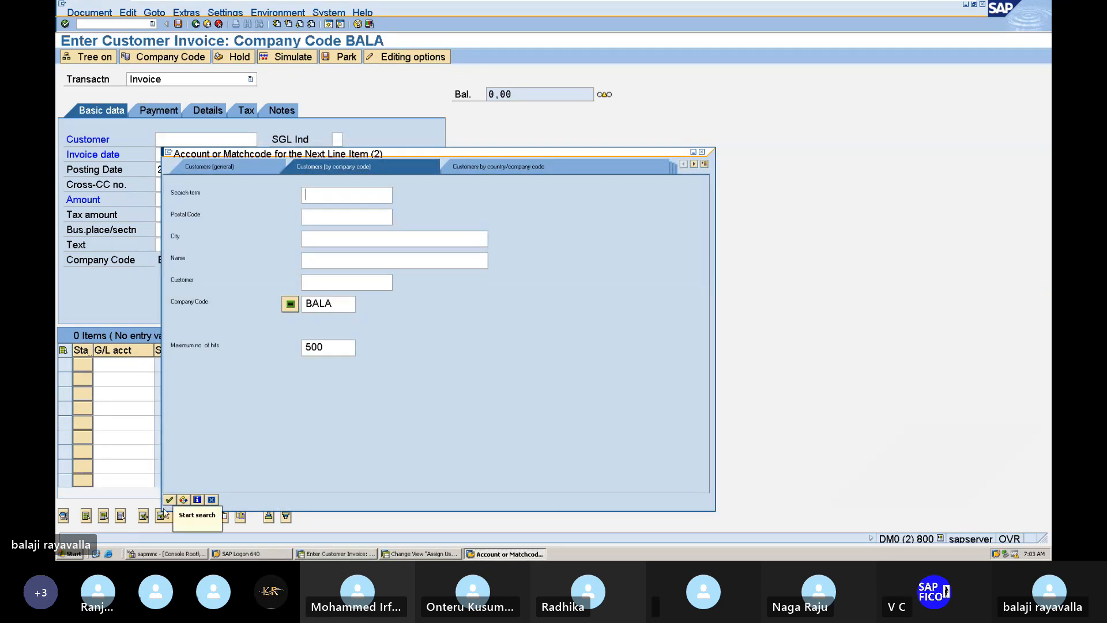
left_click(169, 499)
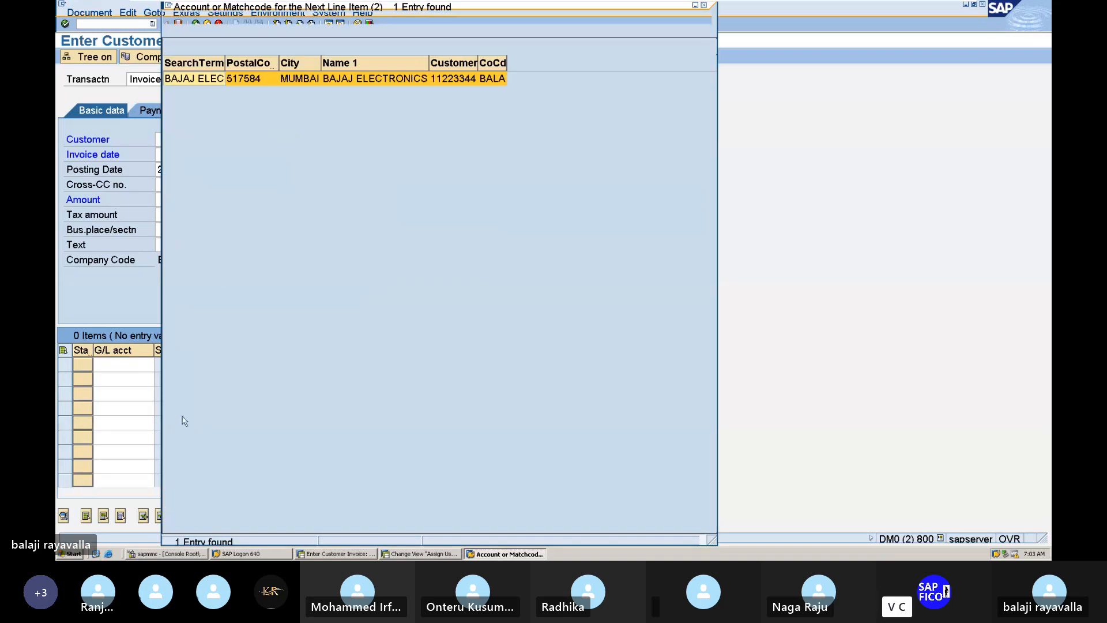
double_click(212, 79)
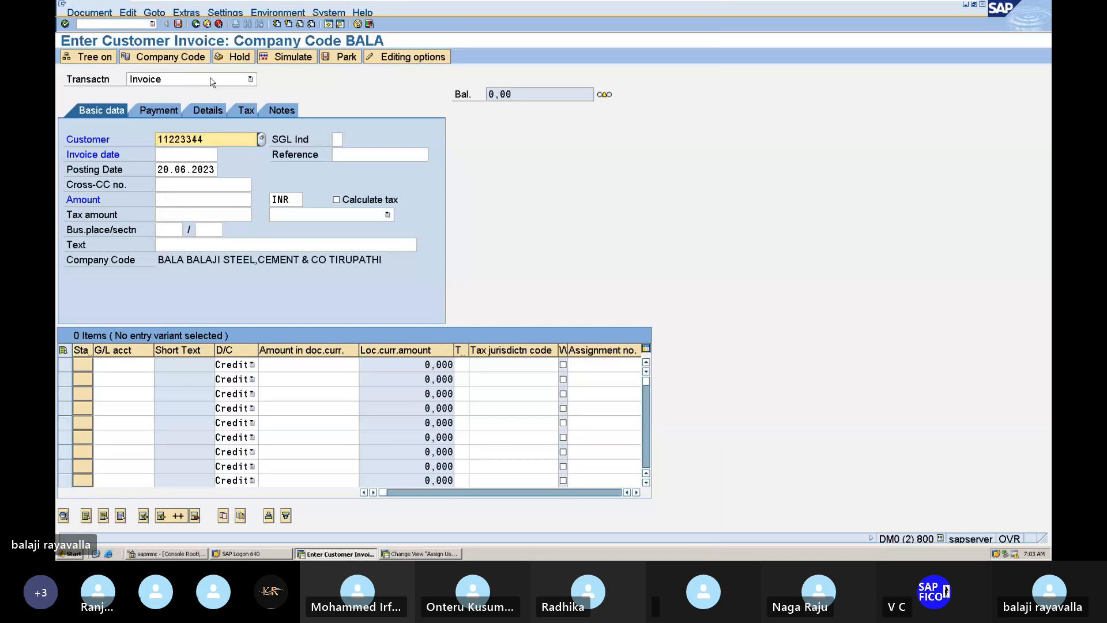
Enter invoice date 20.06.2023, amount 2000 and text SELLING FINISHED GOODS TO CUSTOMER.
left_click(196, 155)
type("20")
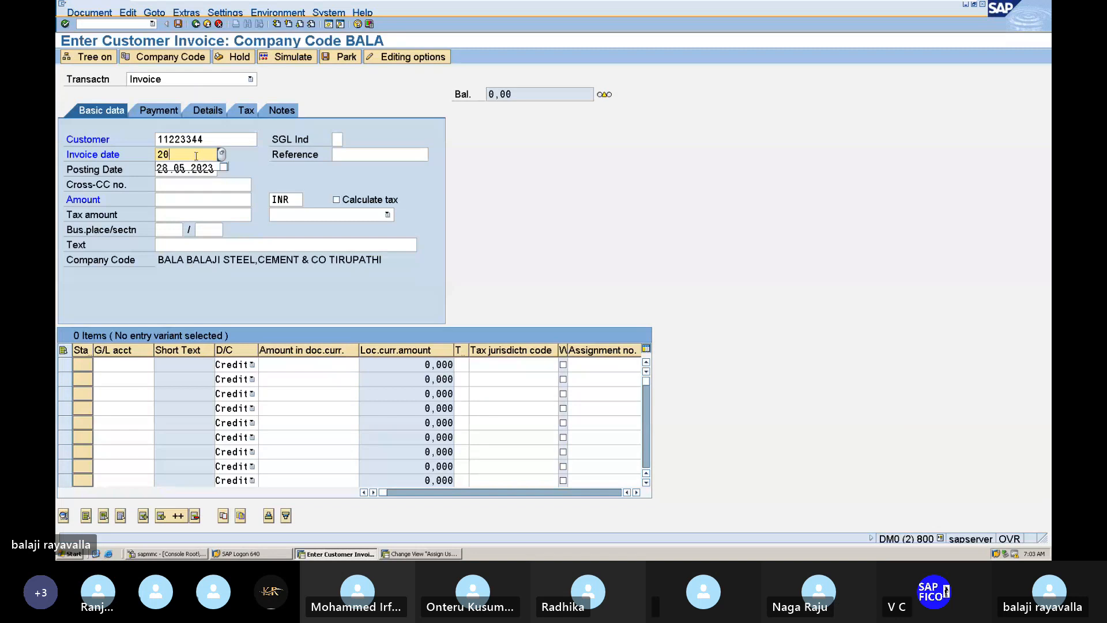
type(".06.2023")
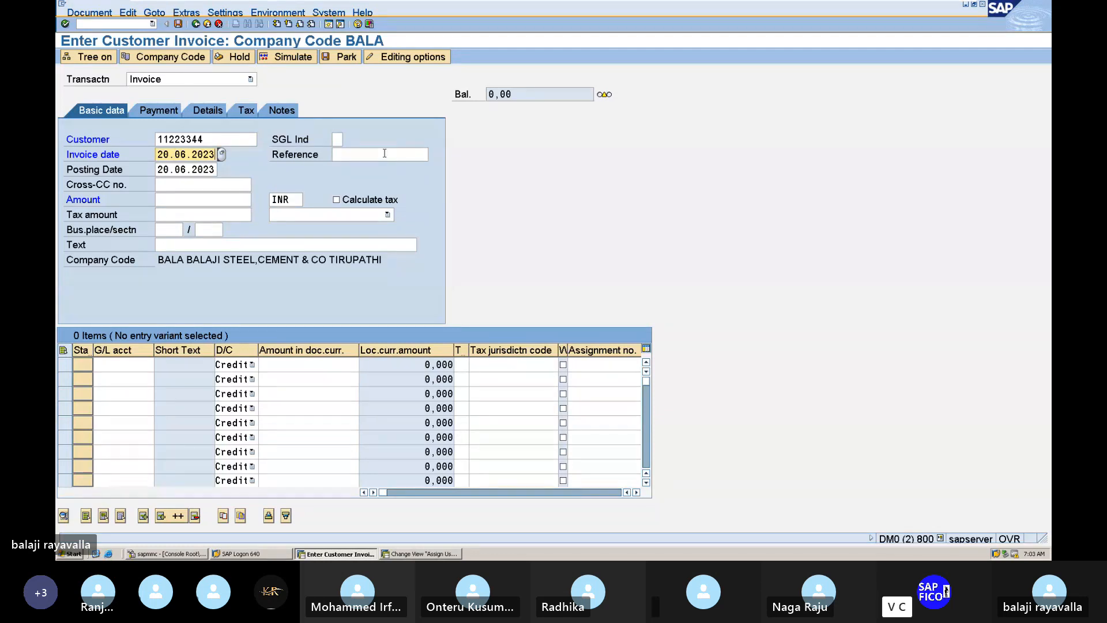
left_click(217, 201)
type("2000")
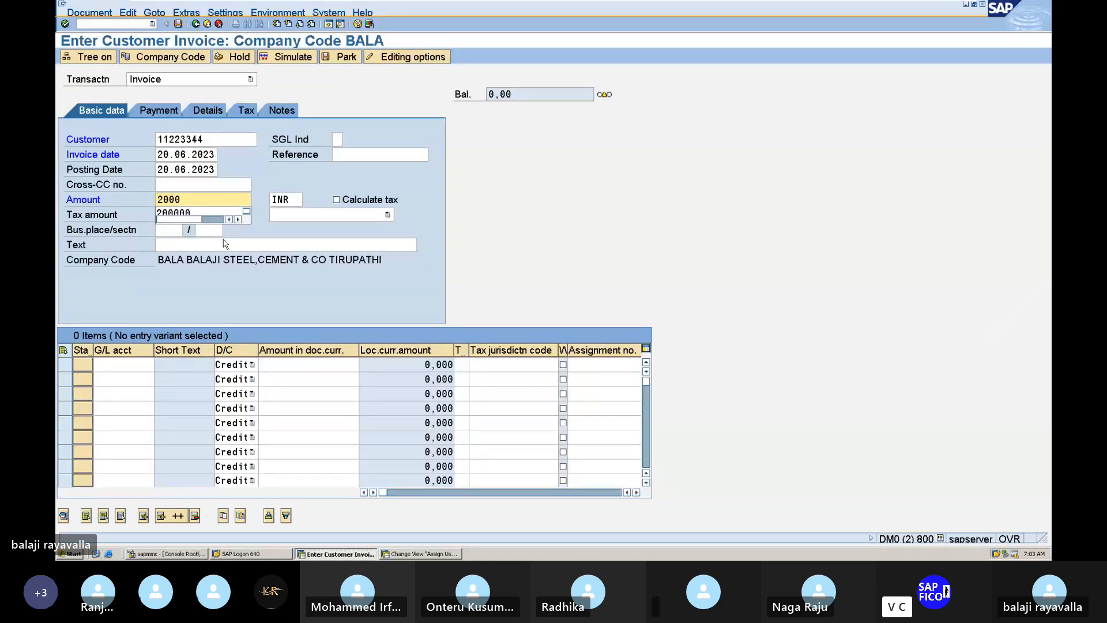
left_click(177, 244)
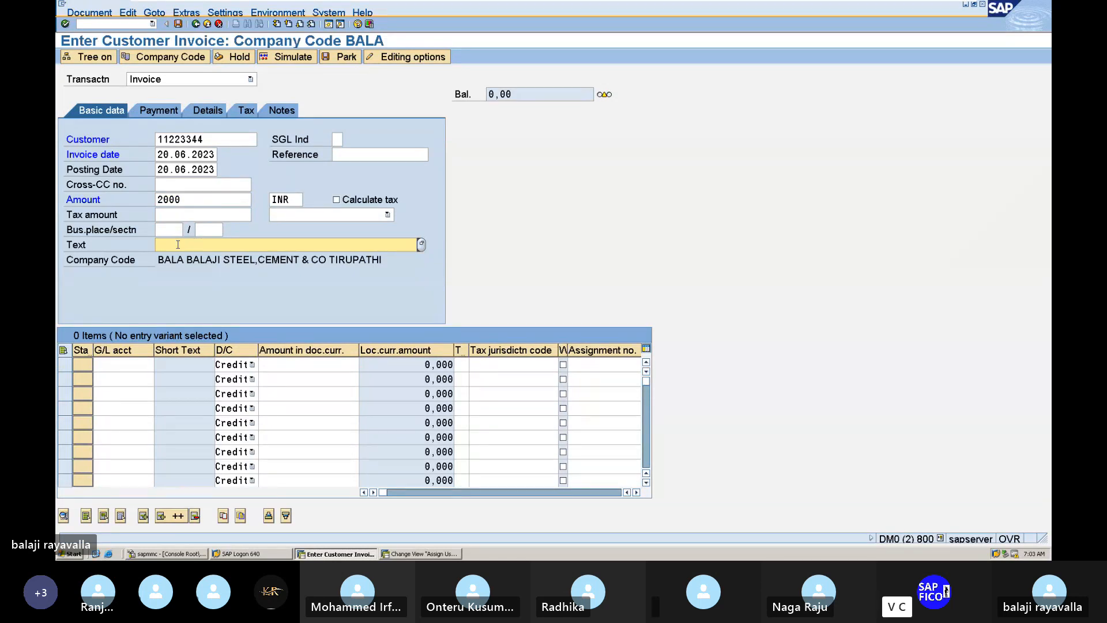
type("POS")
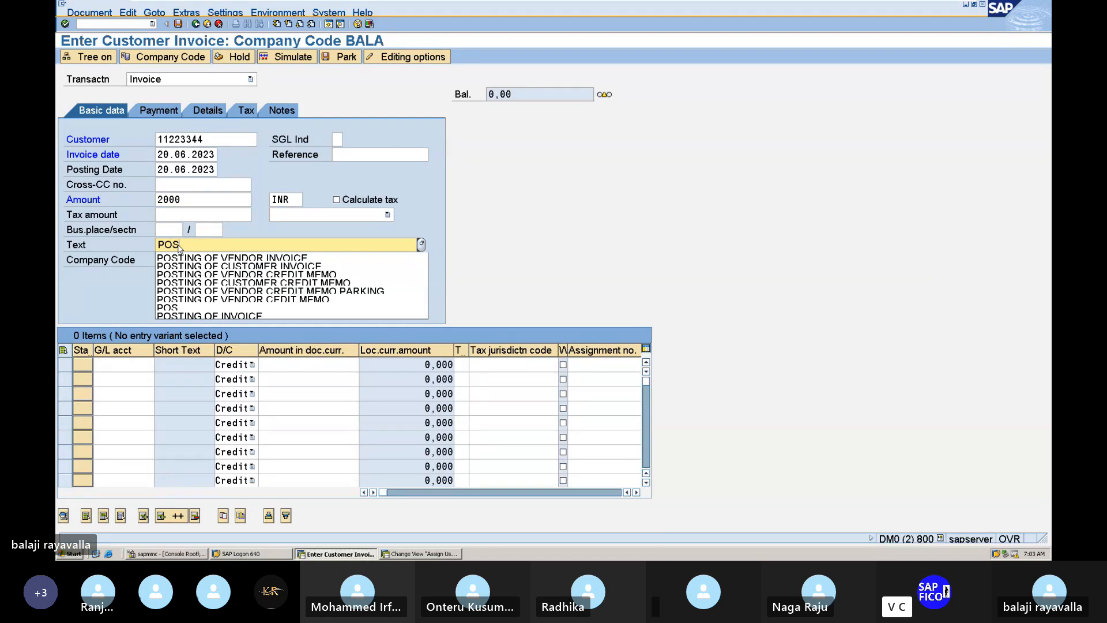
key("BackSpace")
key("BackSpace")
key("BackSpace")
type("SELL")
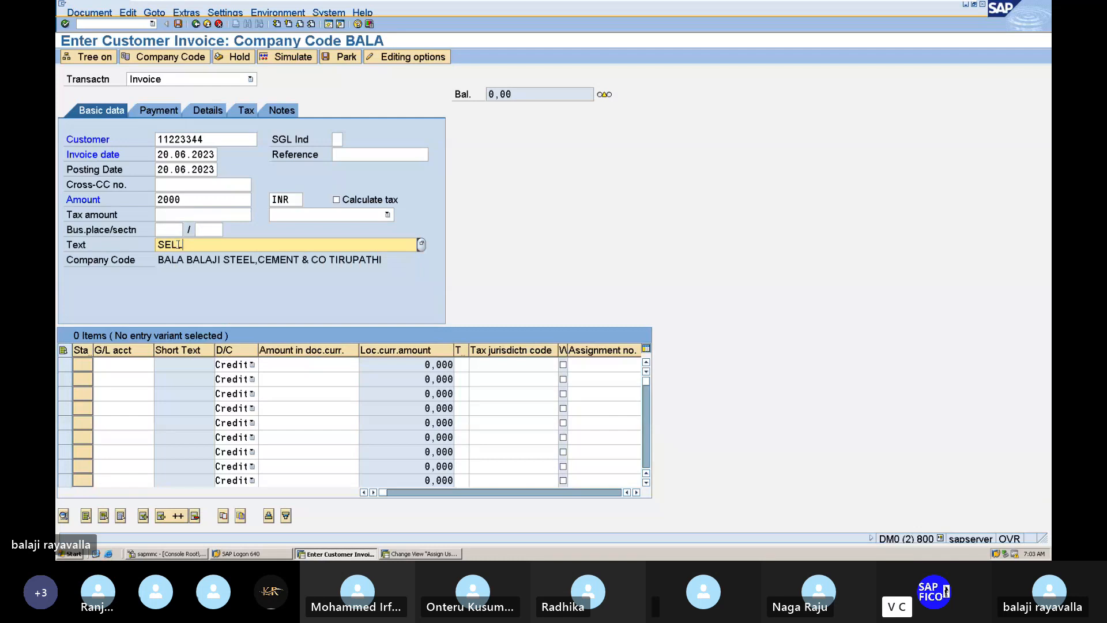
type("ING FINISHED GOODS TO ")
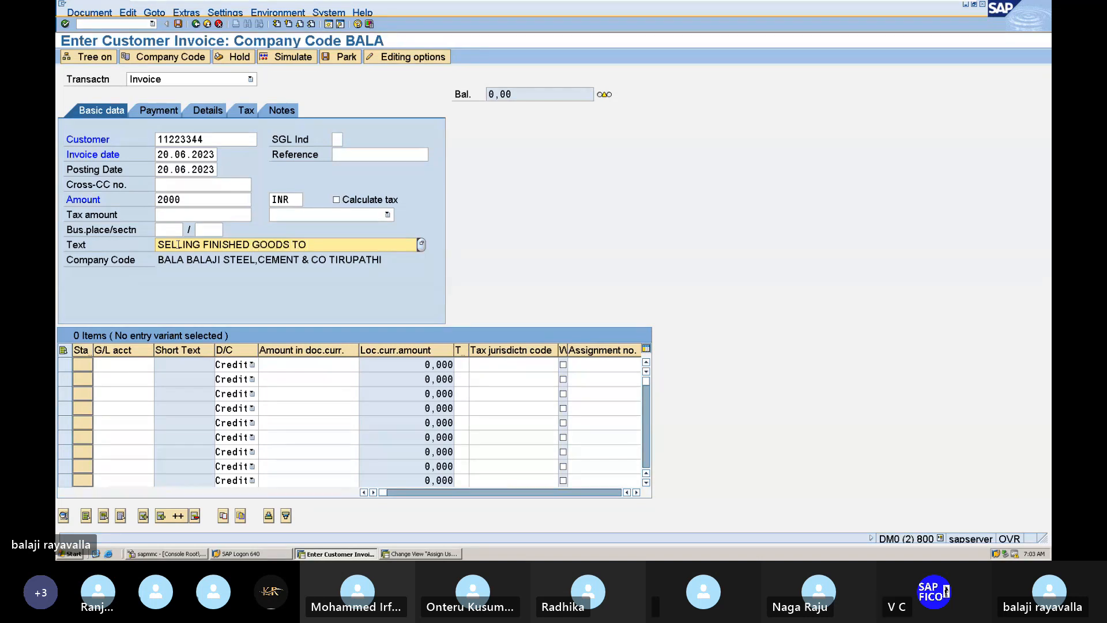
type("CUSTOMER")
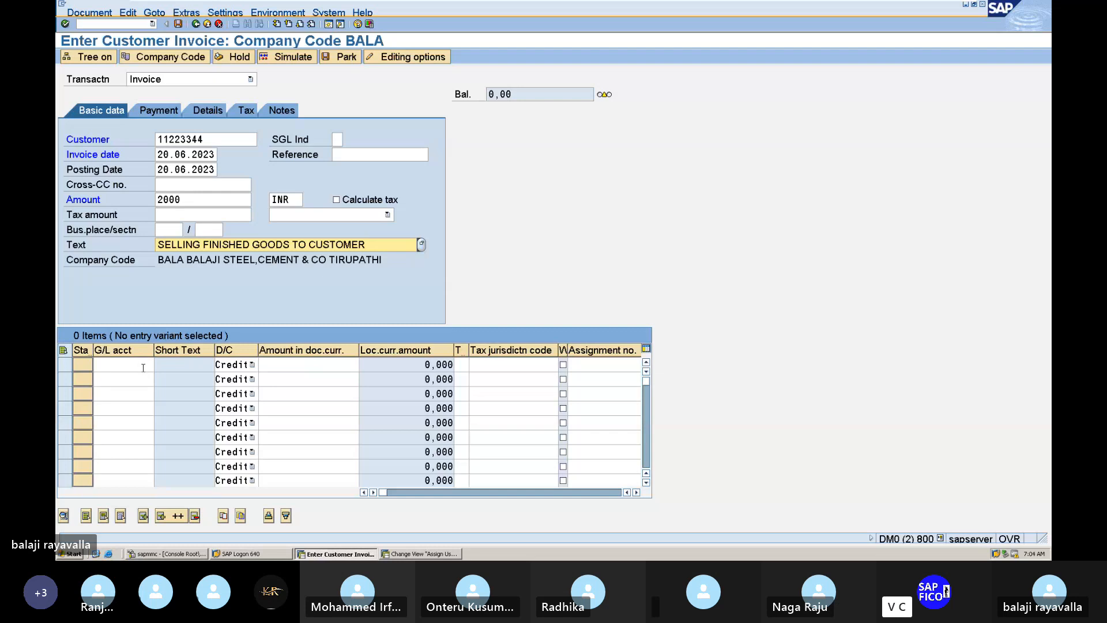
Credit 2000 to SALES ACCOUNT in the first line and check it, exposing the missing BALA authorization.
left_click(143, 368)
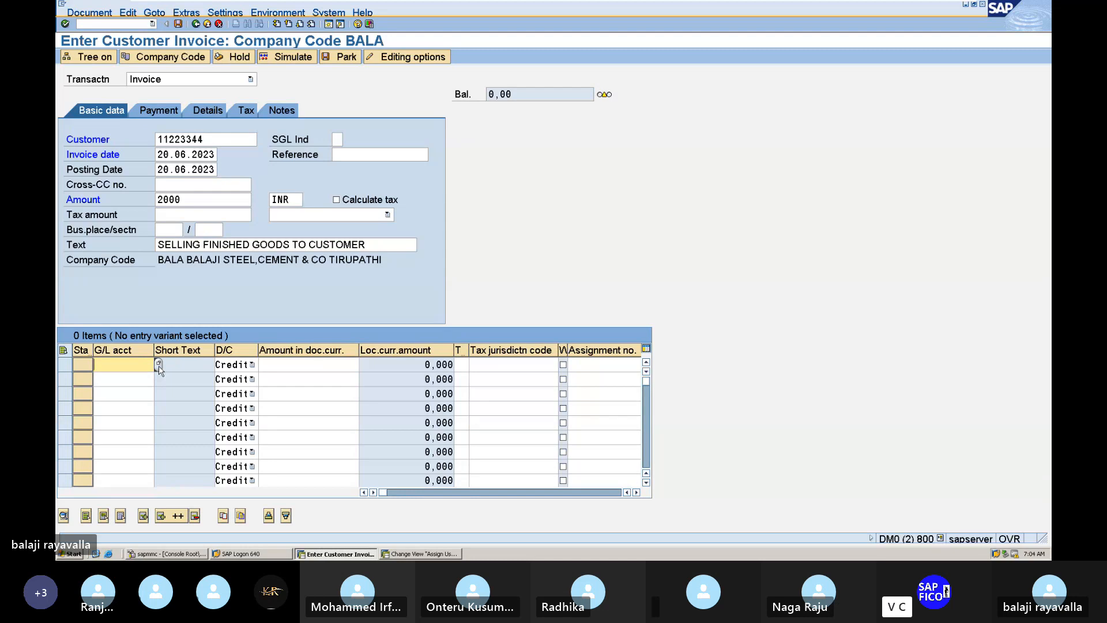
left_click(159, 364)
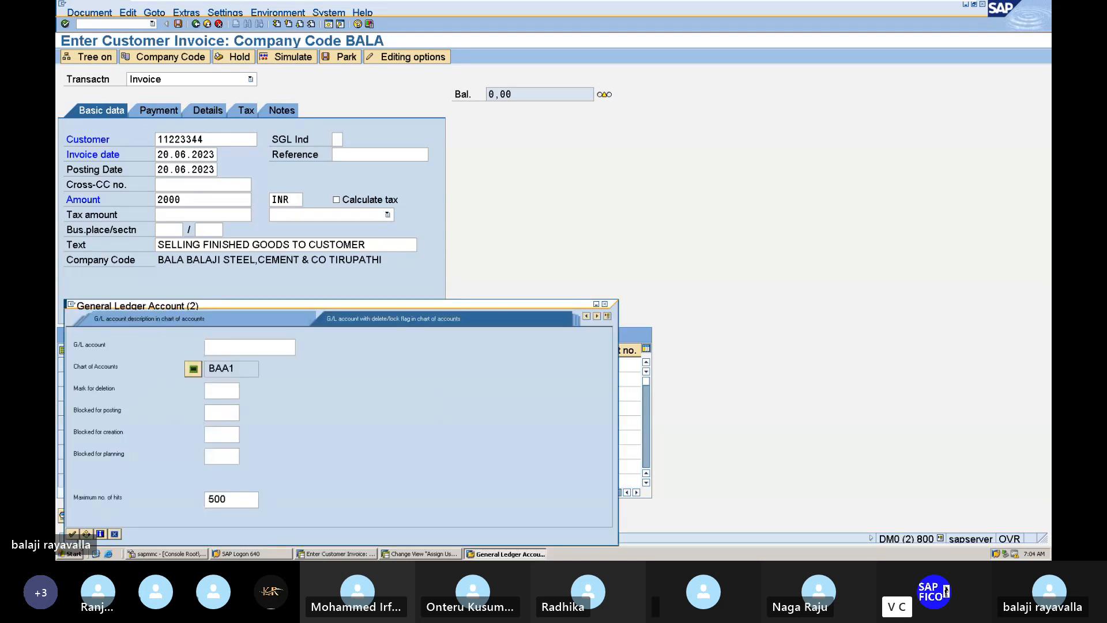
left_click(72, 533)
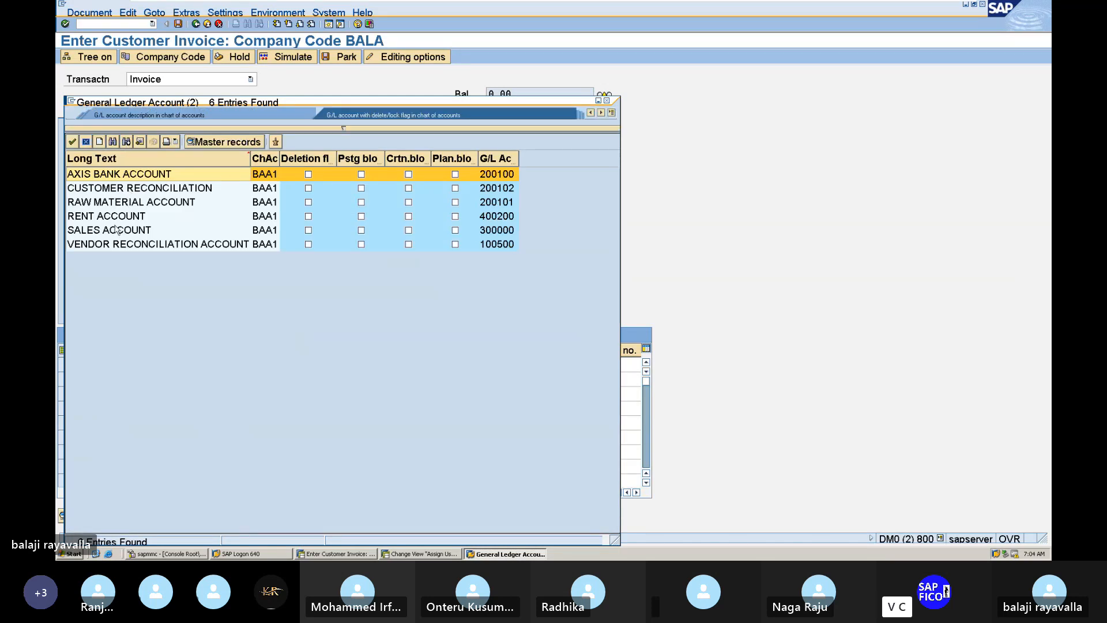
double_click(116, 229)
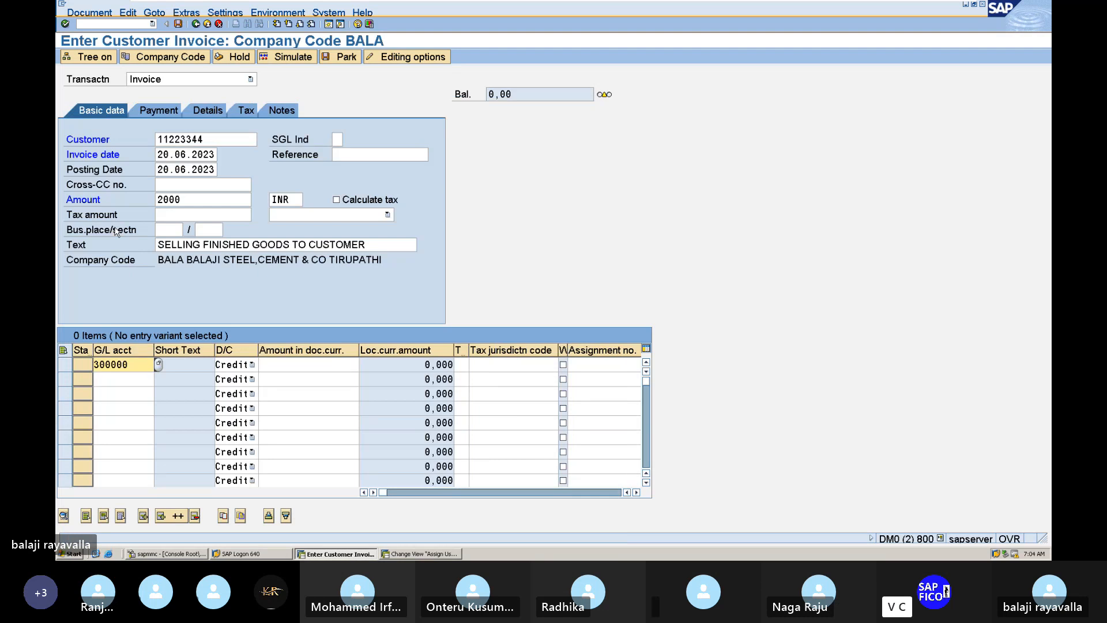
left_click(304, 367)
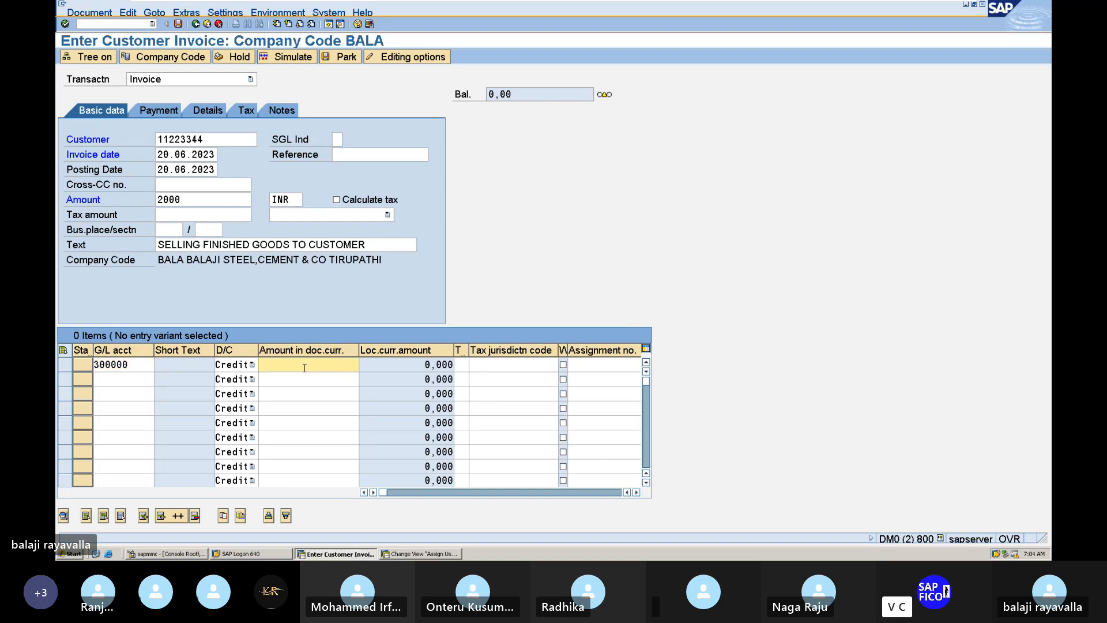
type("2000")
key("Return")
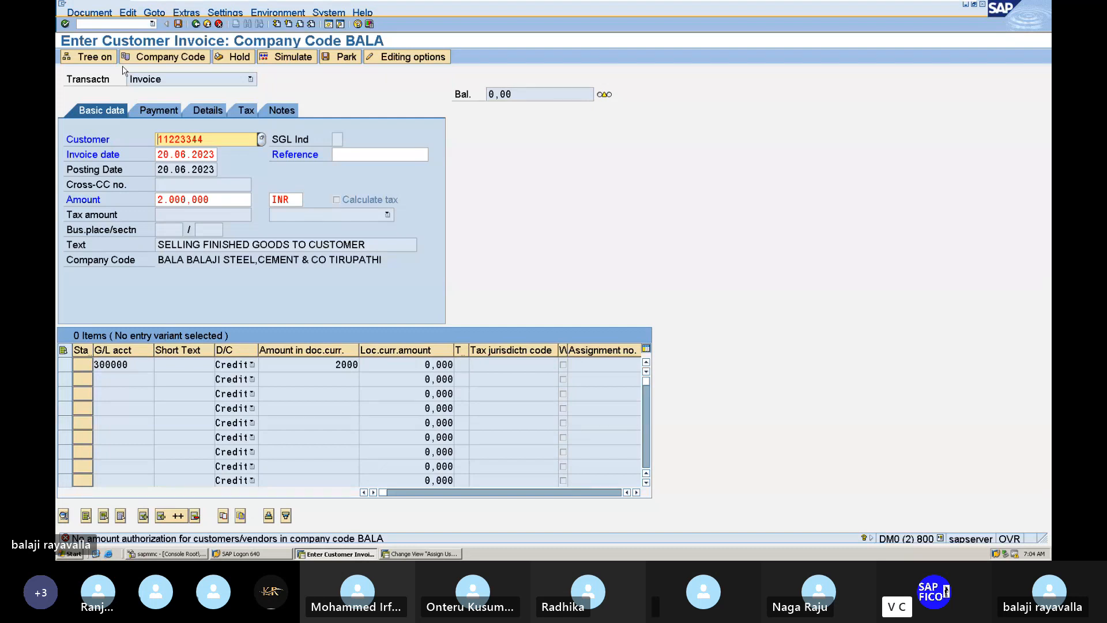
Run OB57, decline the locked-data prompt, and return to the SAP Easy Access window.
left_click(116, 23)
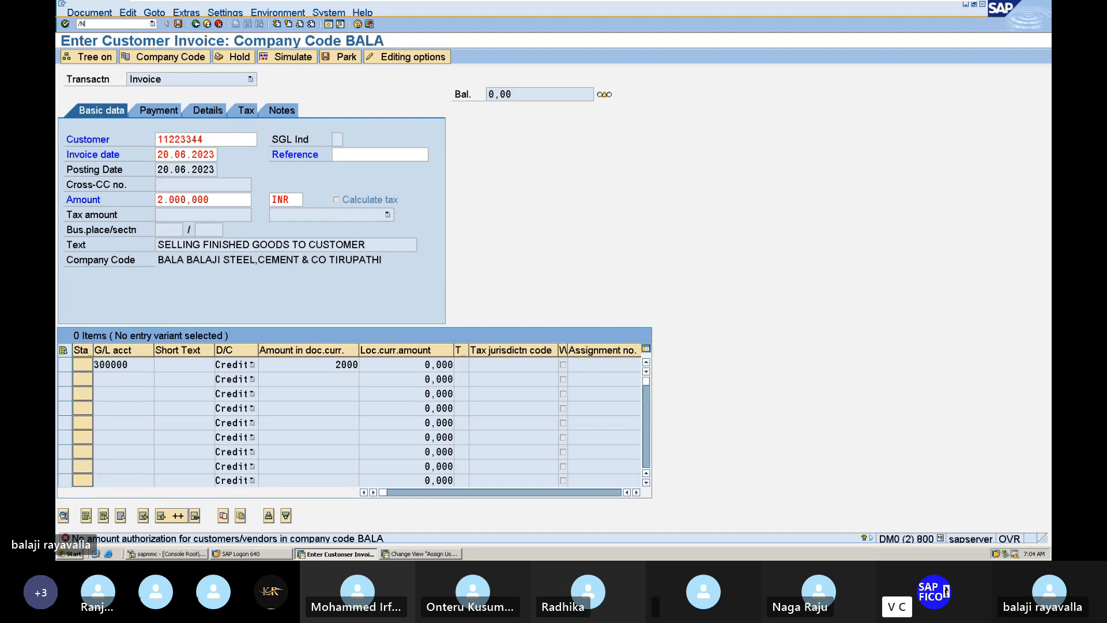
type("OB57")
key("Return")
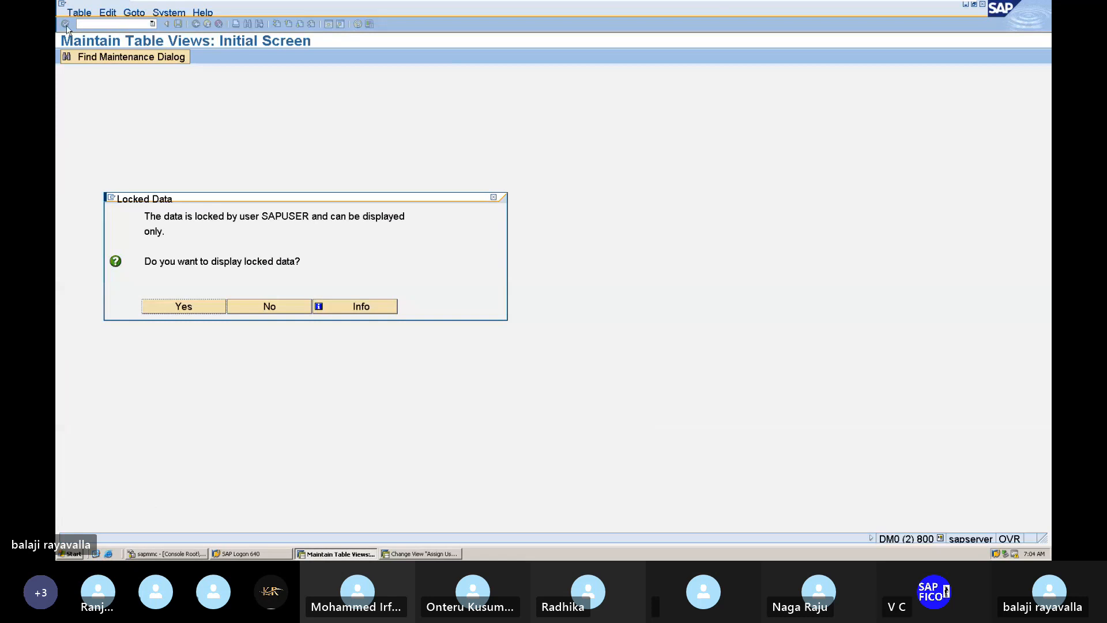
left_click(269, 308)
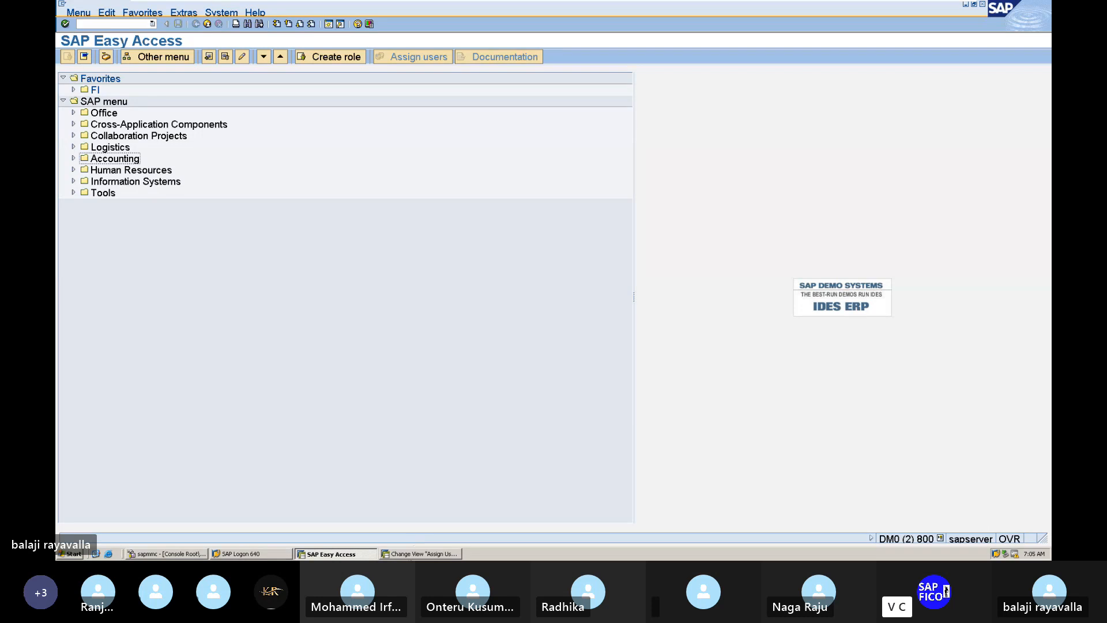
left_click(418, 553)
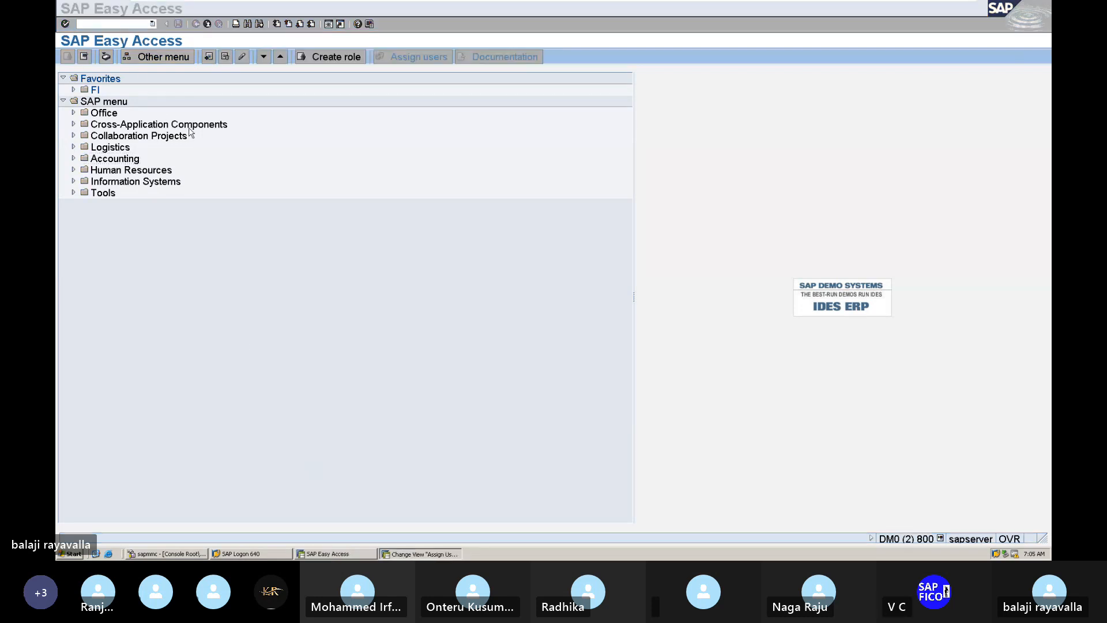
left_click(213, 168)
left_click(112, 24)
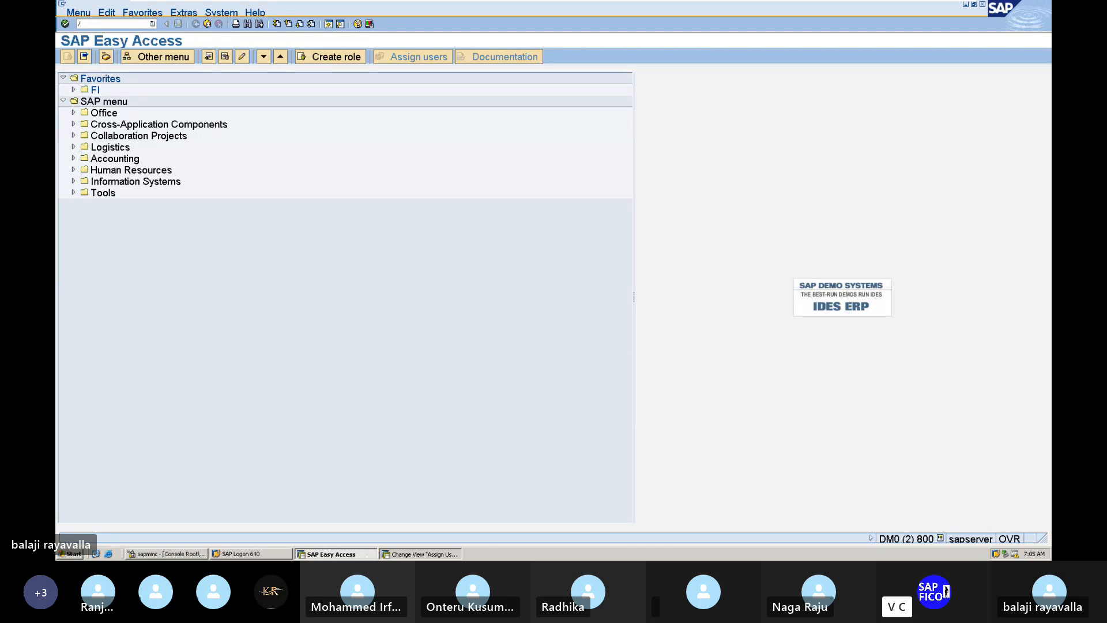
Replace the user's tolerance group DUR1 with BALA and save the assignment.
left_click(426, 555)
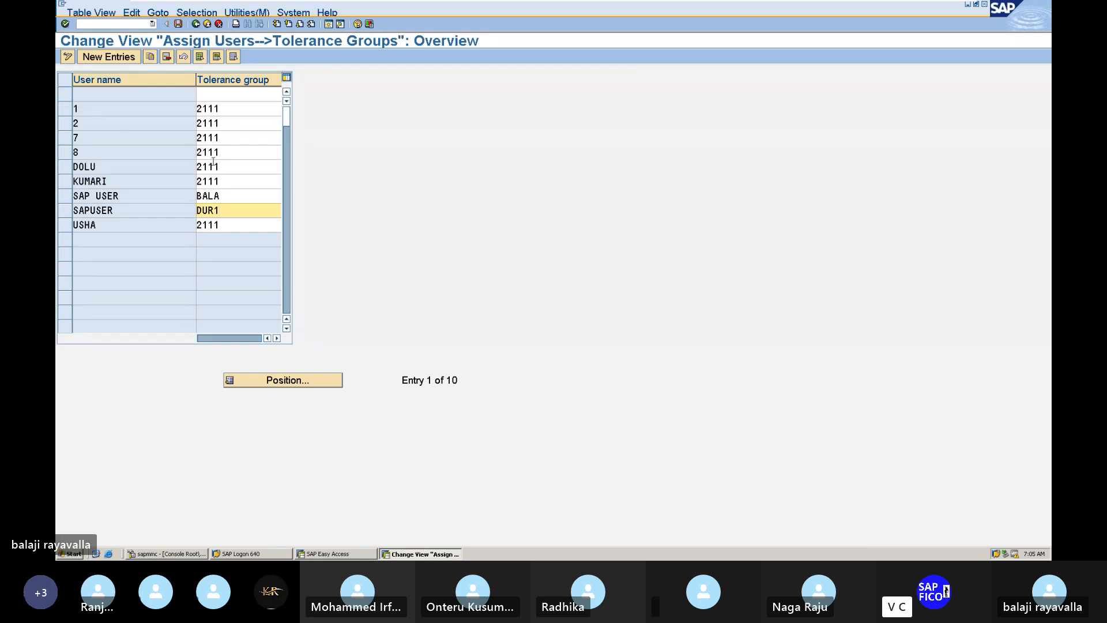
key("BackSpace")
key("BackSpace")
key("BackSpace")
key("BackSpace")
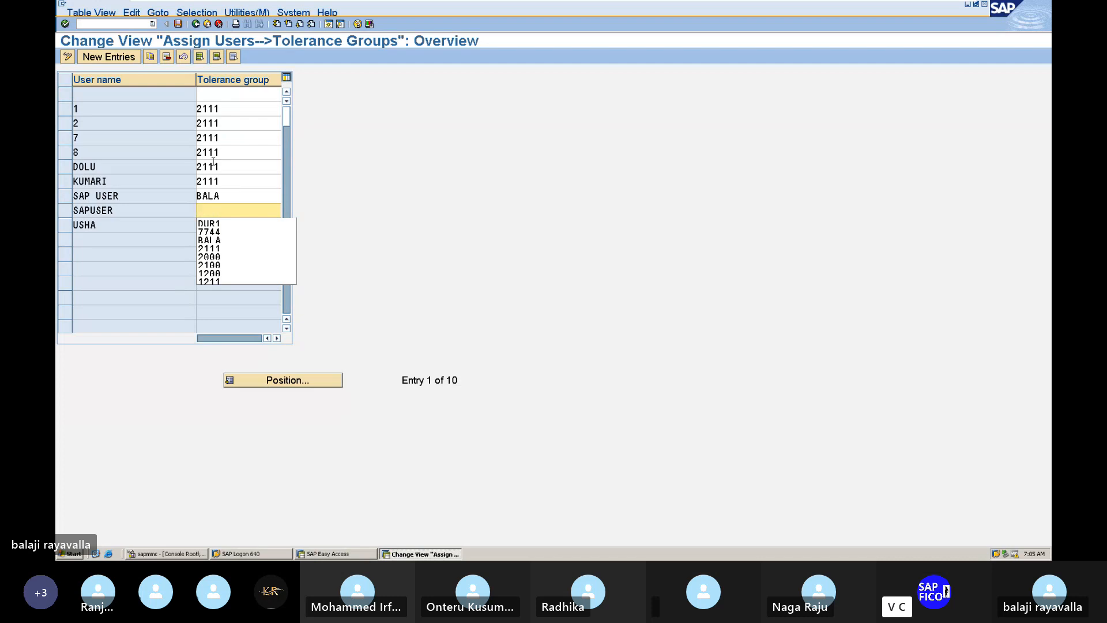
type("BALA")
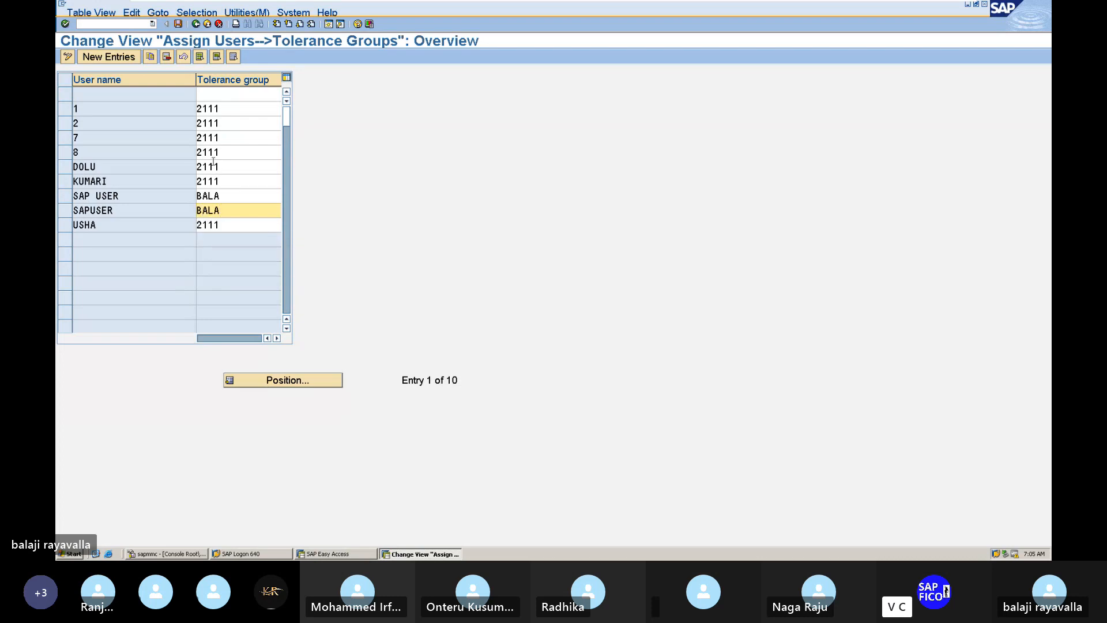
left_click(179, 24)
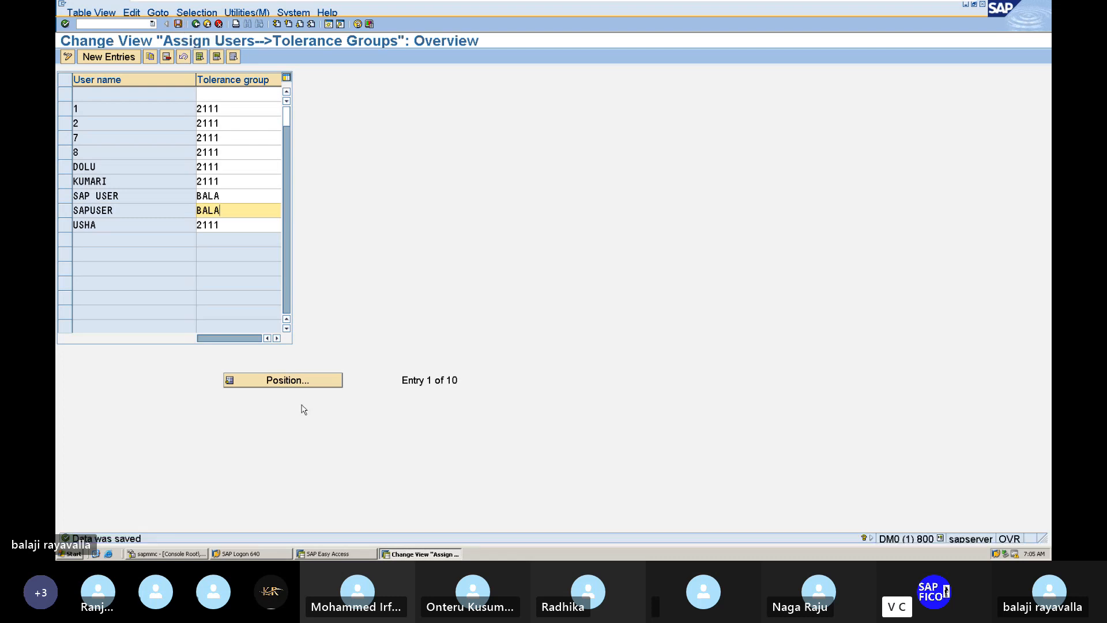
Back in Easy Access, enter /NFB70 for customer invoice entry.
left_click(333, 555)
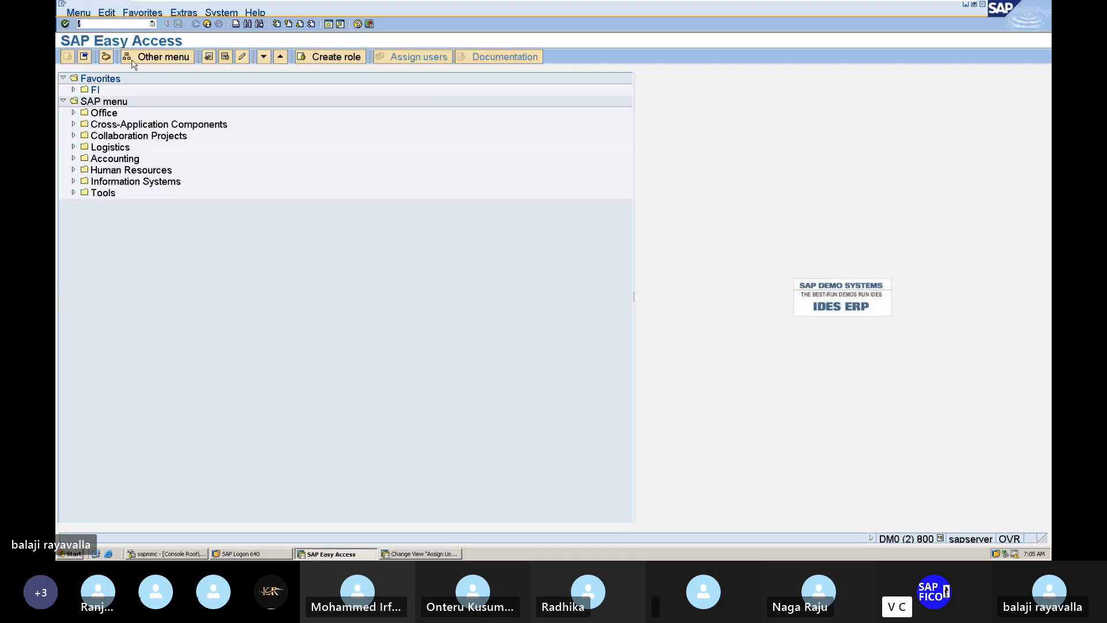
type("/N")
type("FB70")
Choose customer BAJAJ ELECTRONICS with invoice date 20.06.2023 and amount 2000.
key("Return")
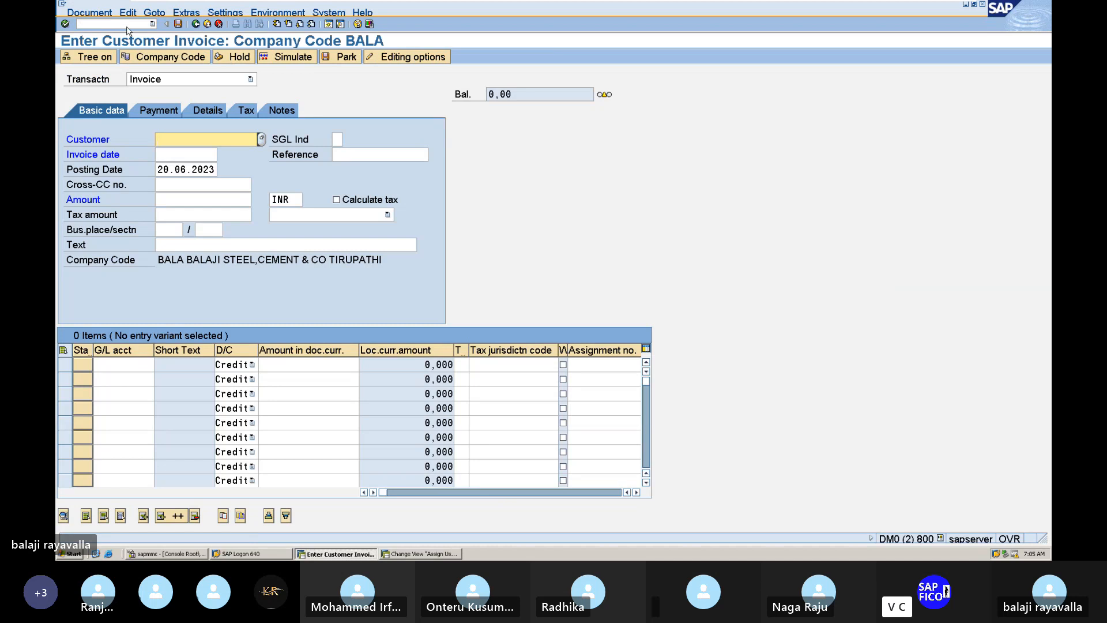
left_click(260, 143)
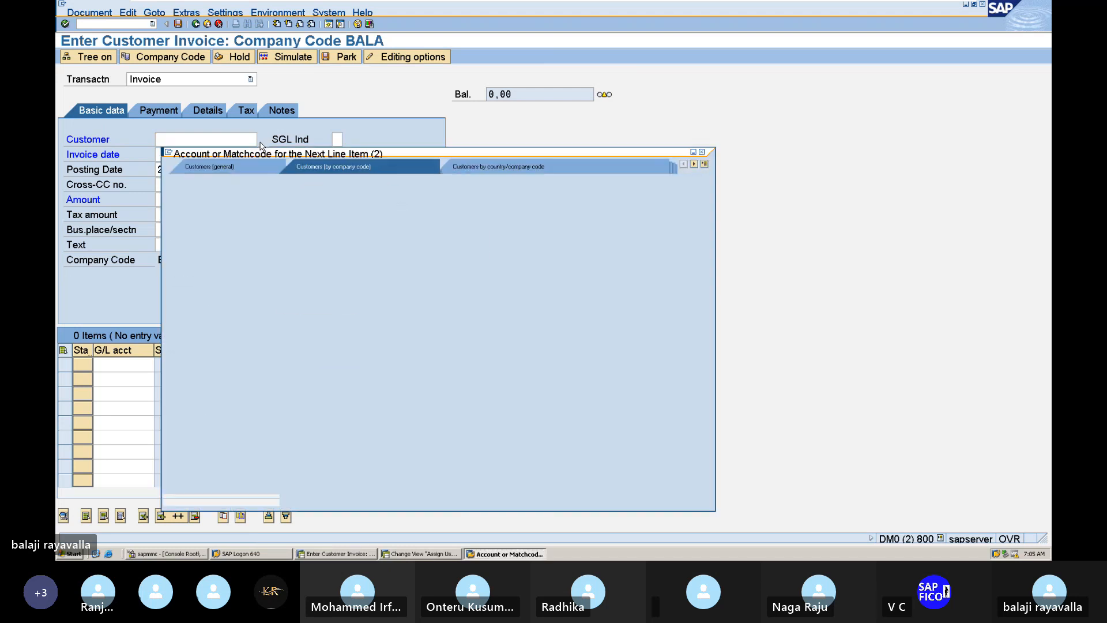
left_click(168, 500)
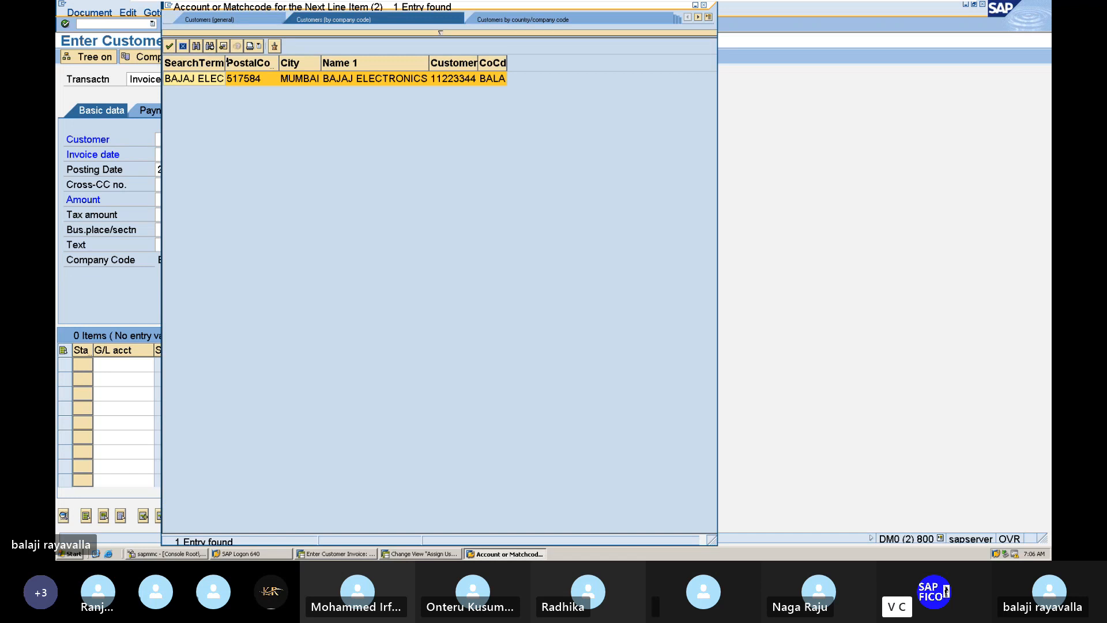
double_click(211, 84)
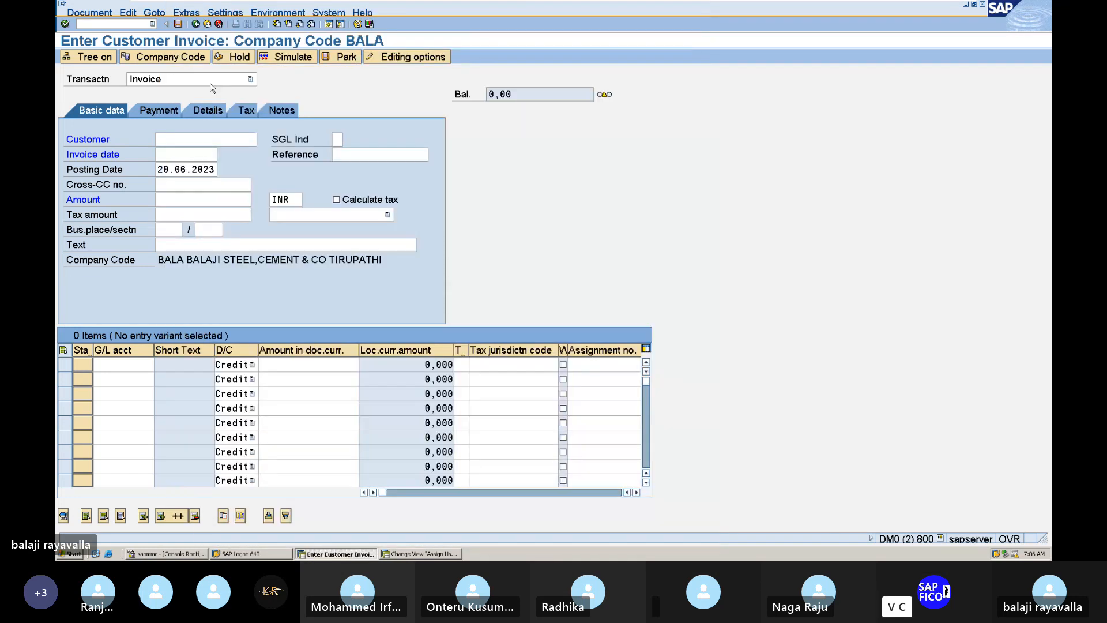
left_click(176, 152)
type("2")
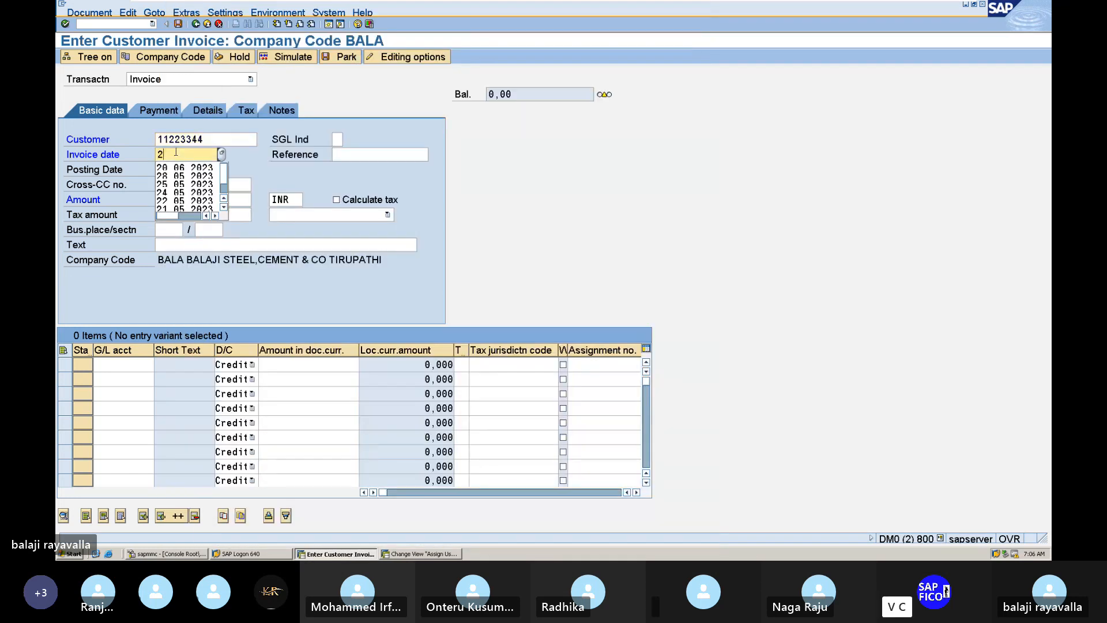
type("0.06.2023")
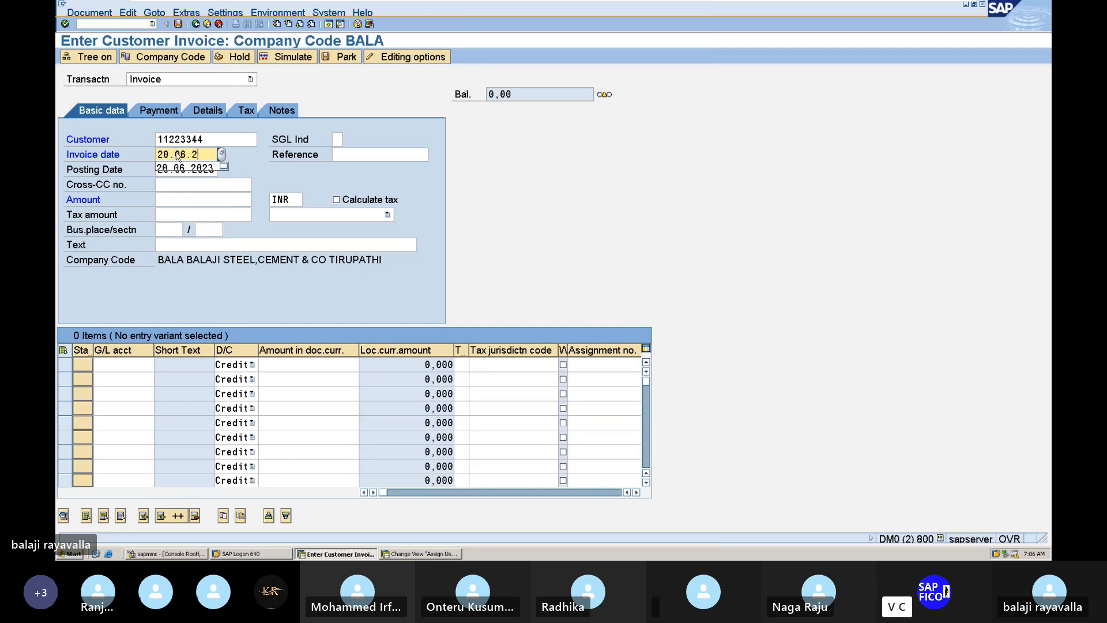
left_click(195, 198)
type("2000")
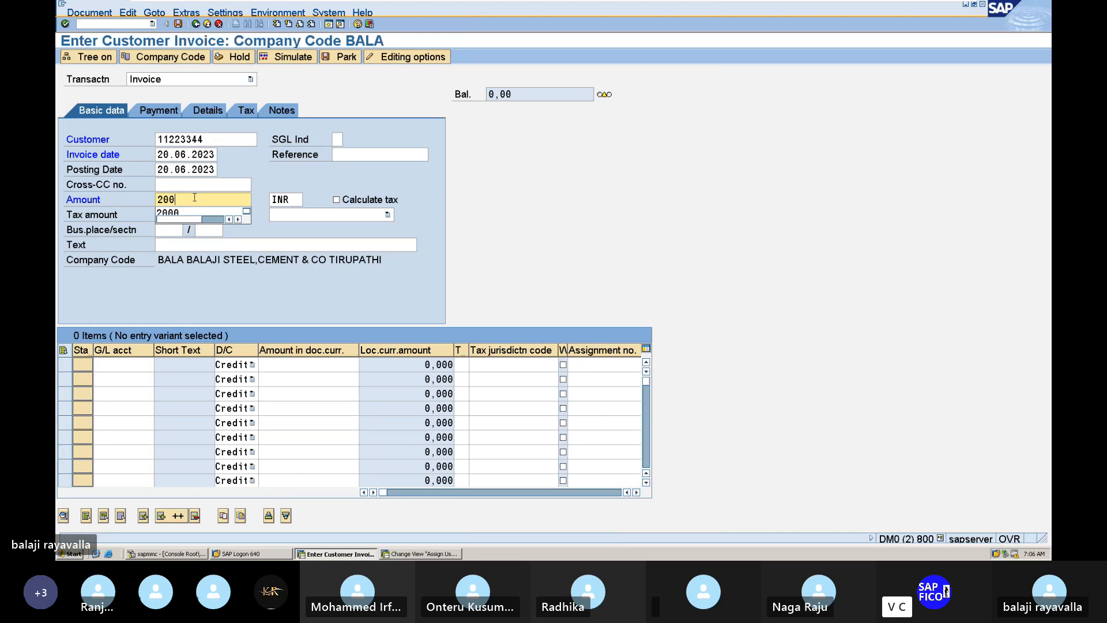
Enter the header text SELLING FINISHED GOODS TO CUSTOMER.
left_click(181, 248)
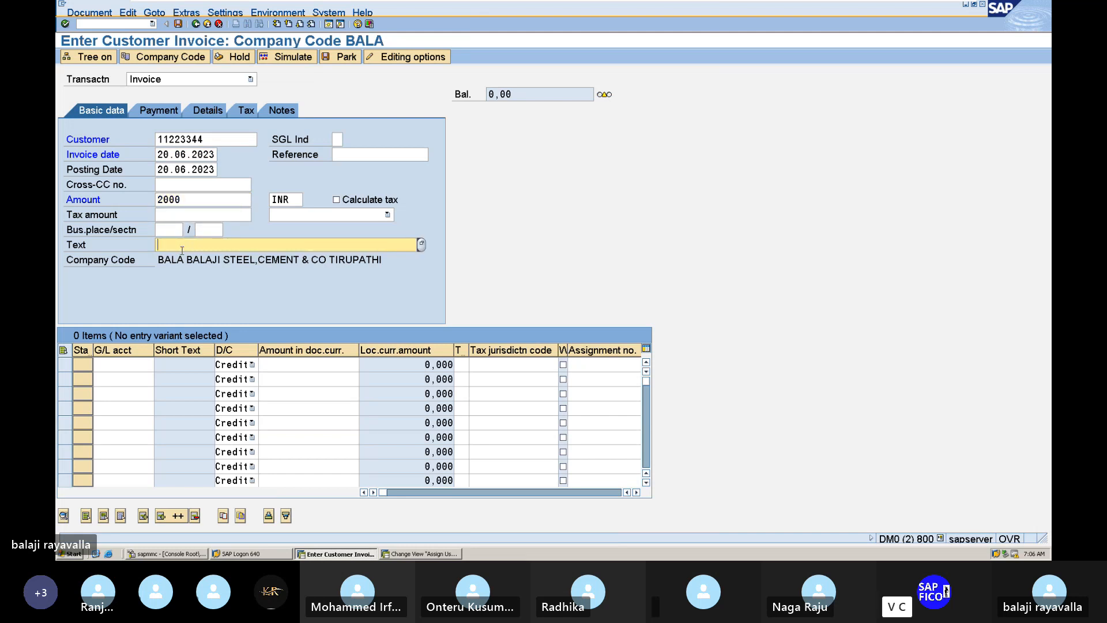
type("SALES OF FIN")
key("BackSpace")
key("BackSpace")
key("BackSpace")
key("BackSpace")
key("BackSpace")
key("BackSpace")
key("BackSpace")
key("BackSpace")
key("BackSpace")
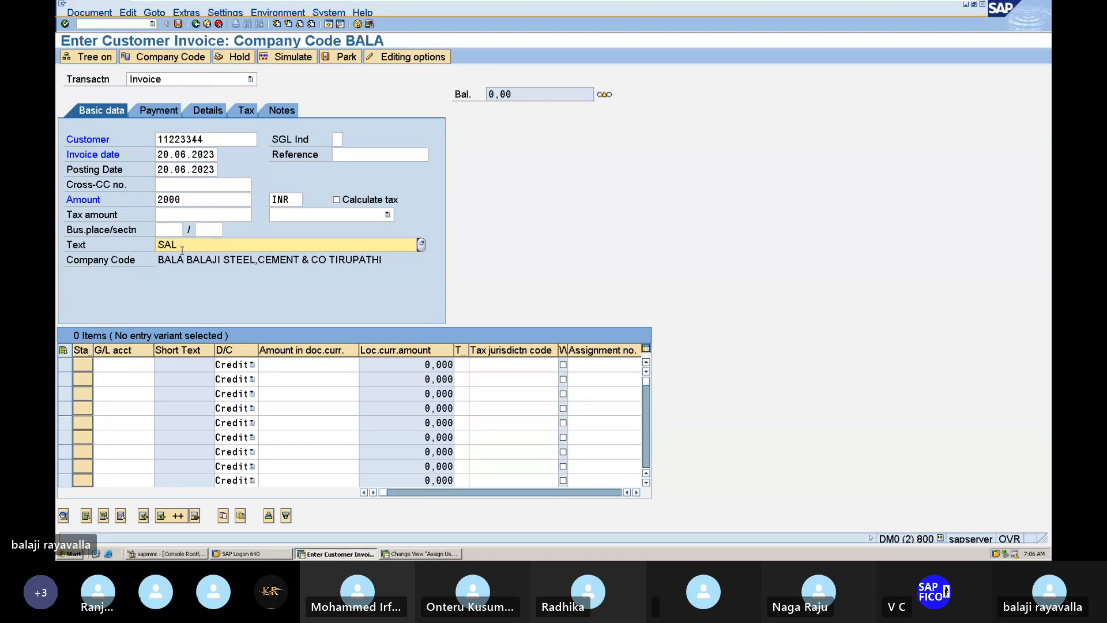
type("LING")
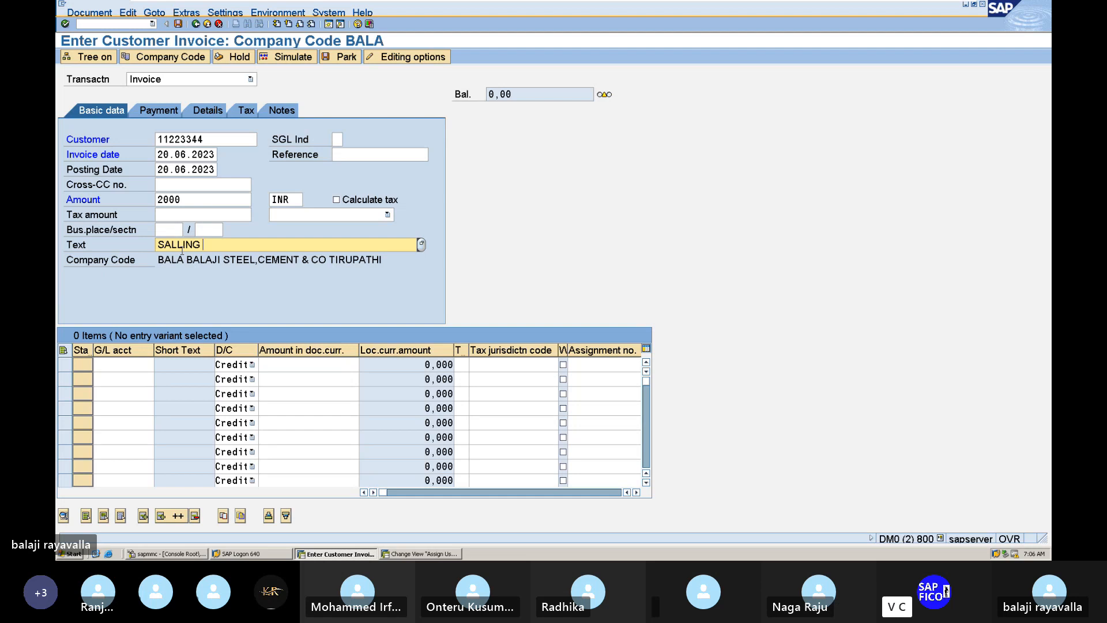
key("BackSpace")
key("BackSpace")
key("BackSpace")
key("BackSpace")
key("BackSpace")
key("BackSpace")
key("BackSpace")
type("EKK")
key("BackSpace")
key("BackSpace")
type("LLI")
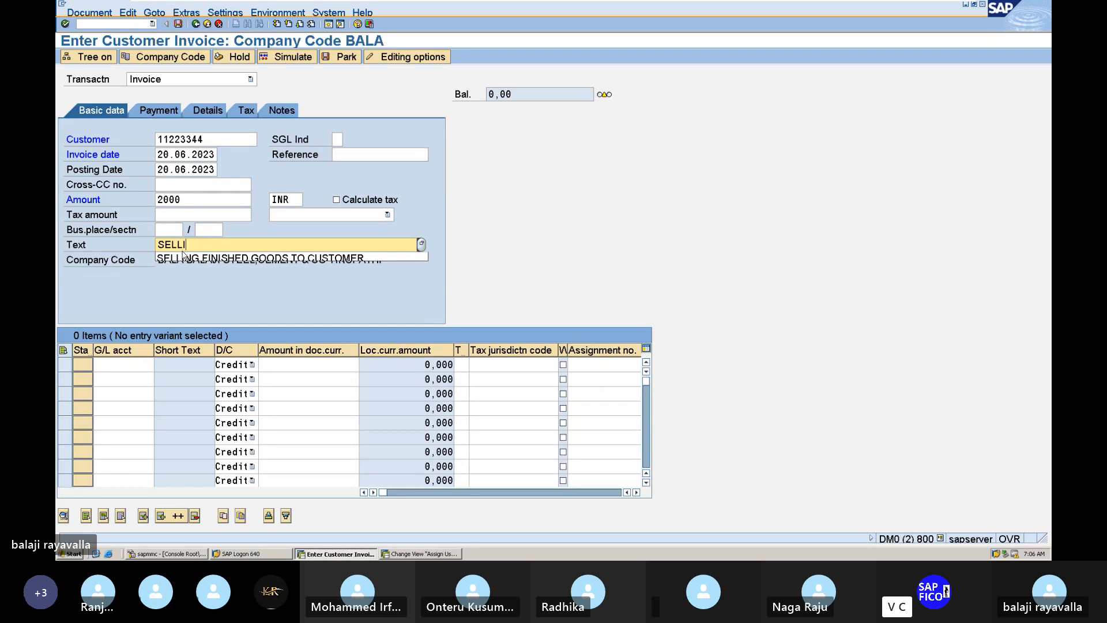
type("NG")
left_click(184, 258)
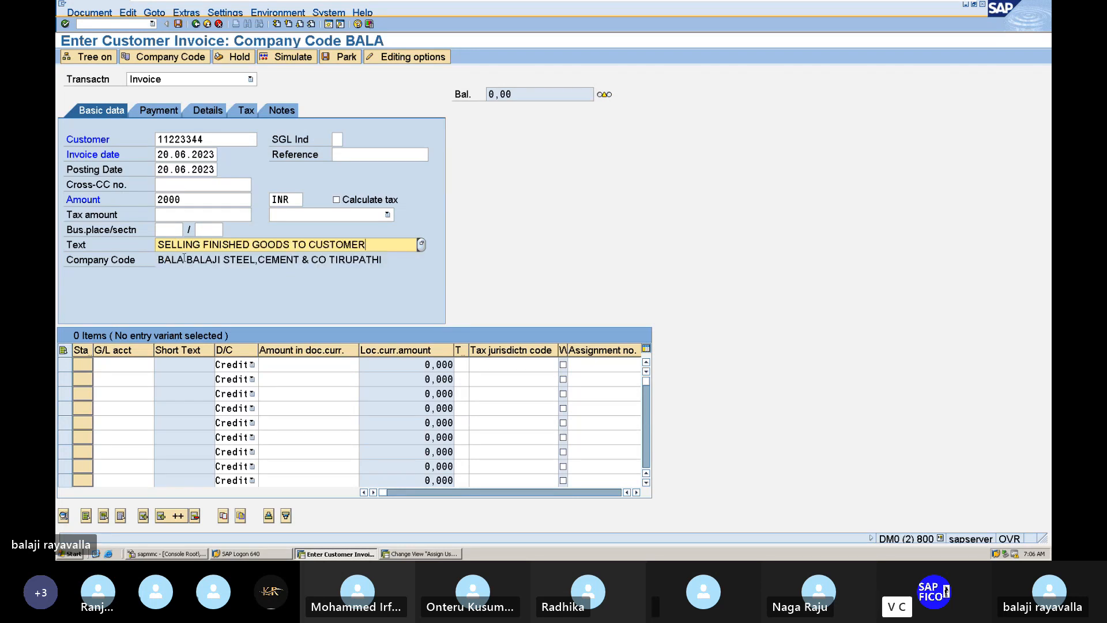
left_click(125, 364)
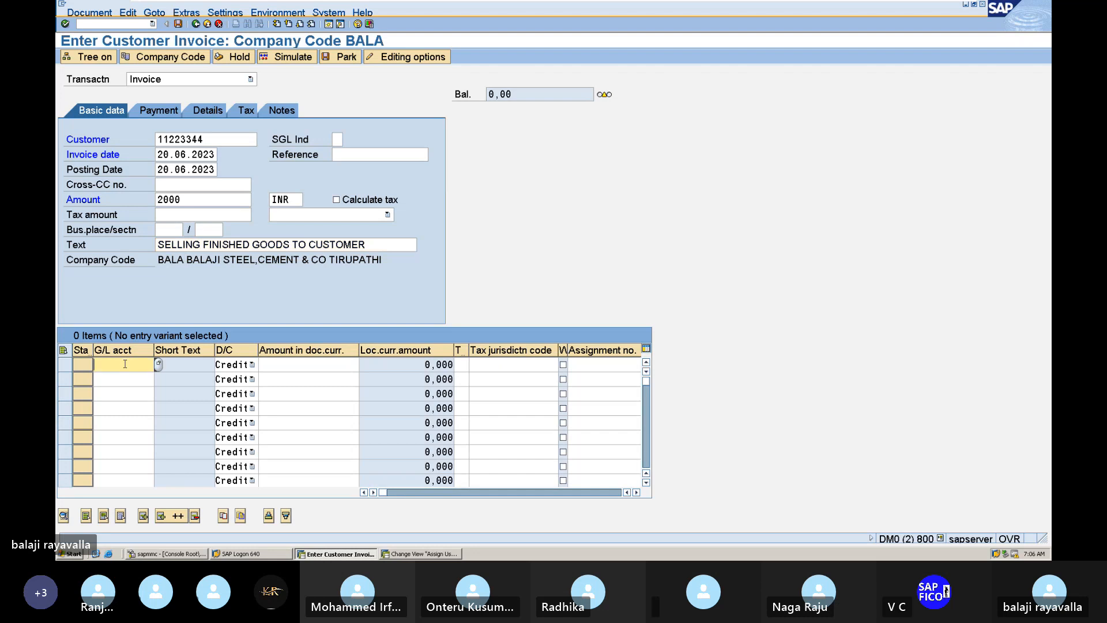
Put SALES ACCOUNT 300000 with amount 2000 in the first line item.
left_click(158, 364)
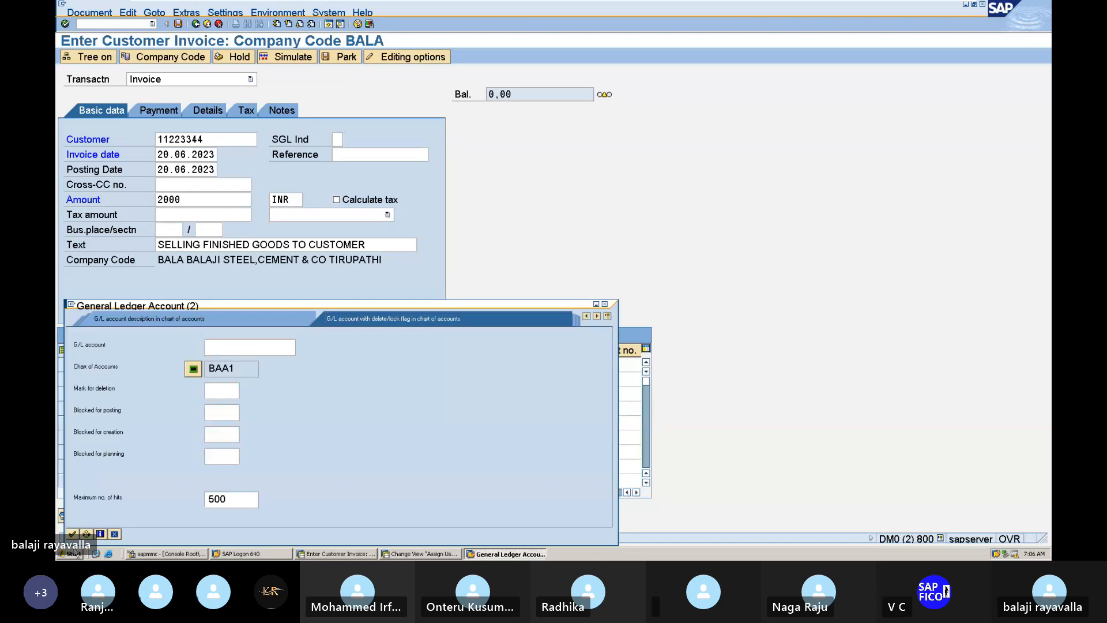
left_click(72, 535)
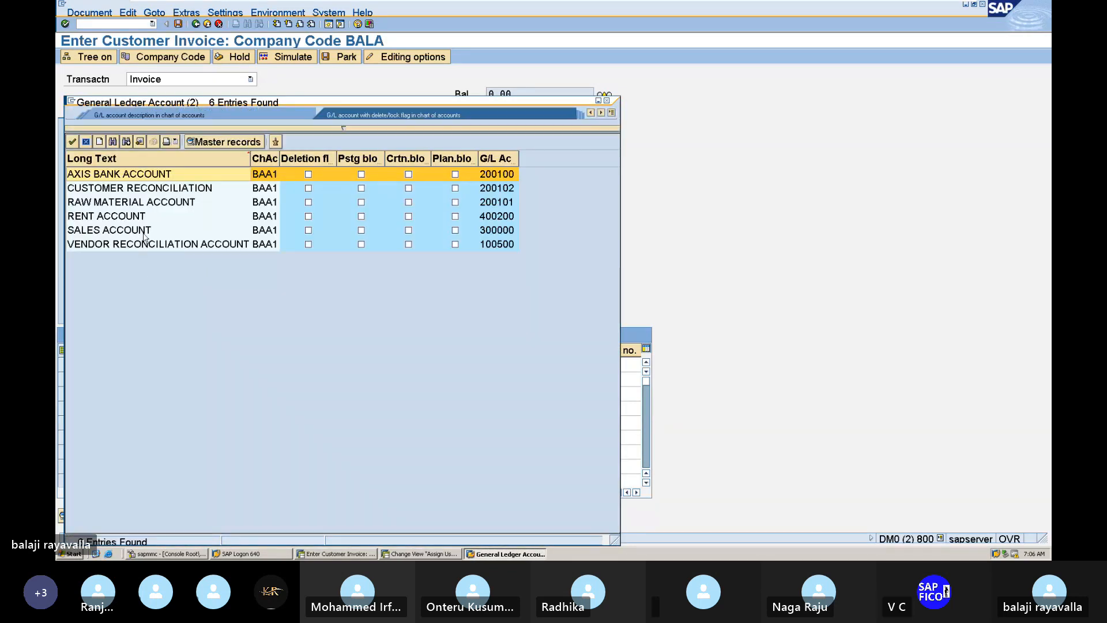
left_click(151, 230)
double_click(173, 230)
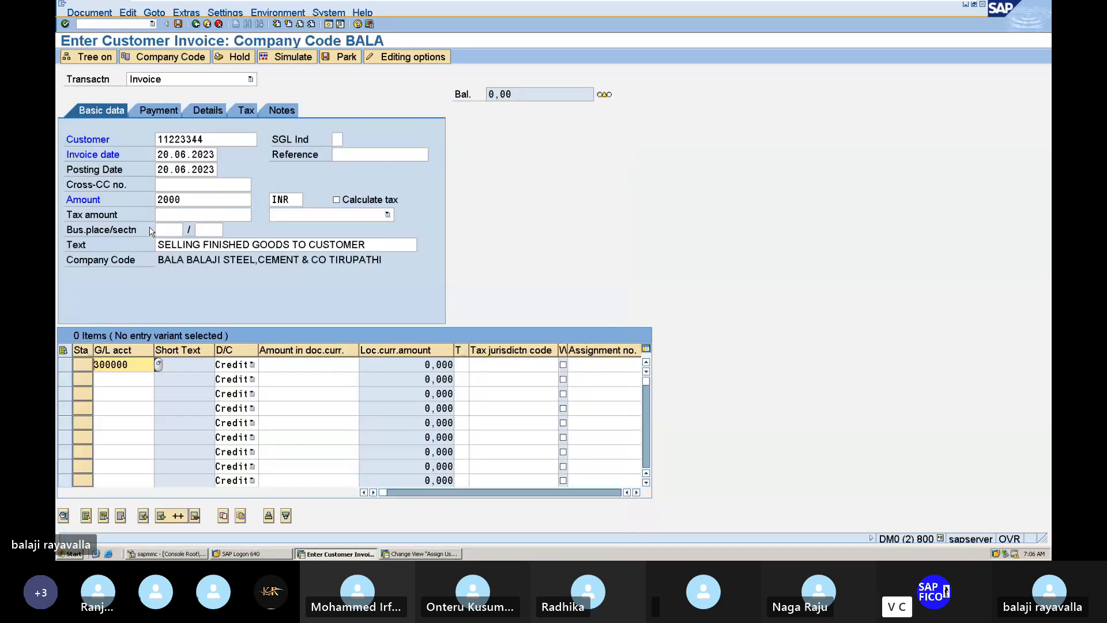
left_click(305, 365)
type("2000")
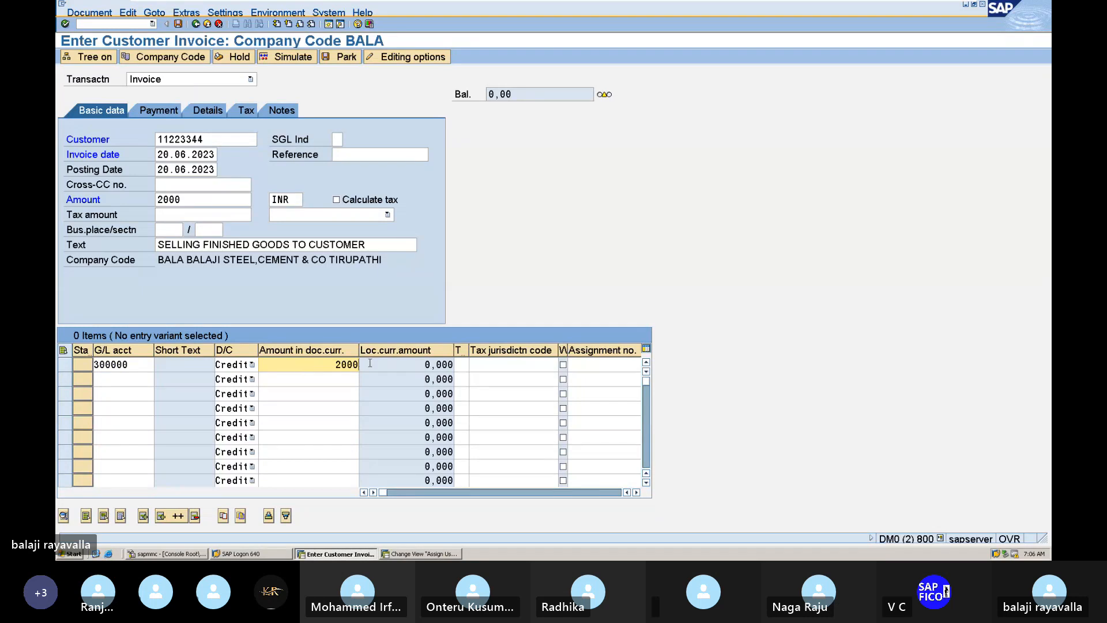
key("Return")
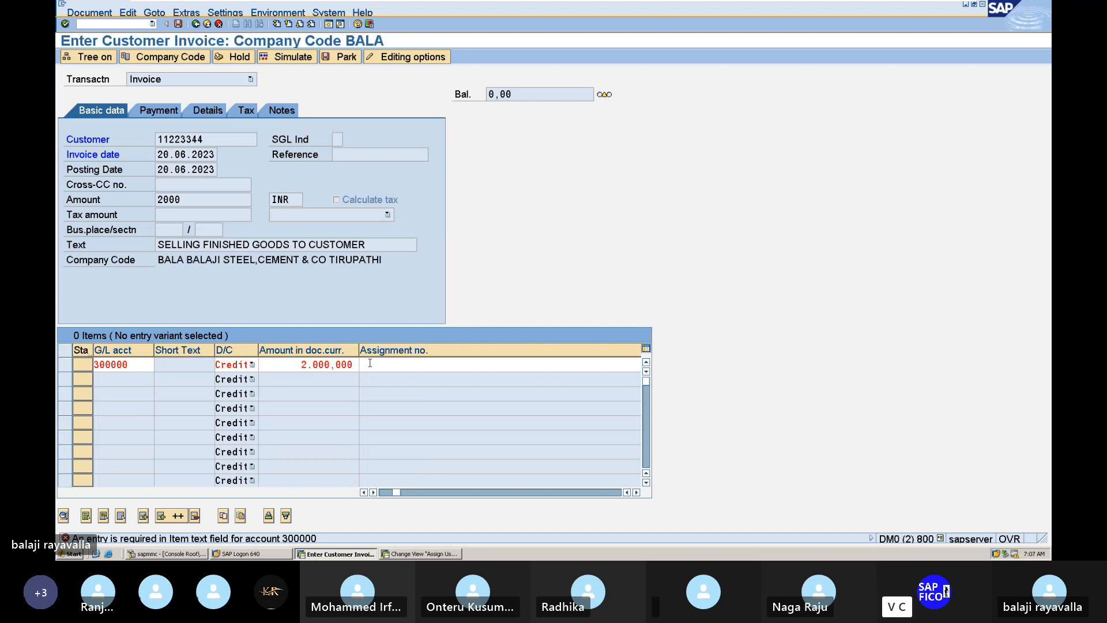
Give the sales line item text SALES and business area MANG, then validate it.
key("Return")
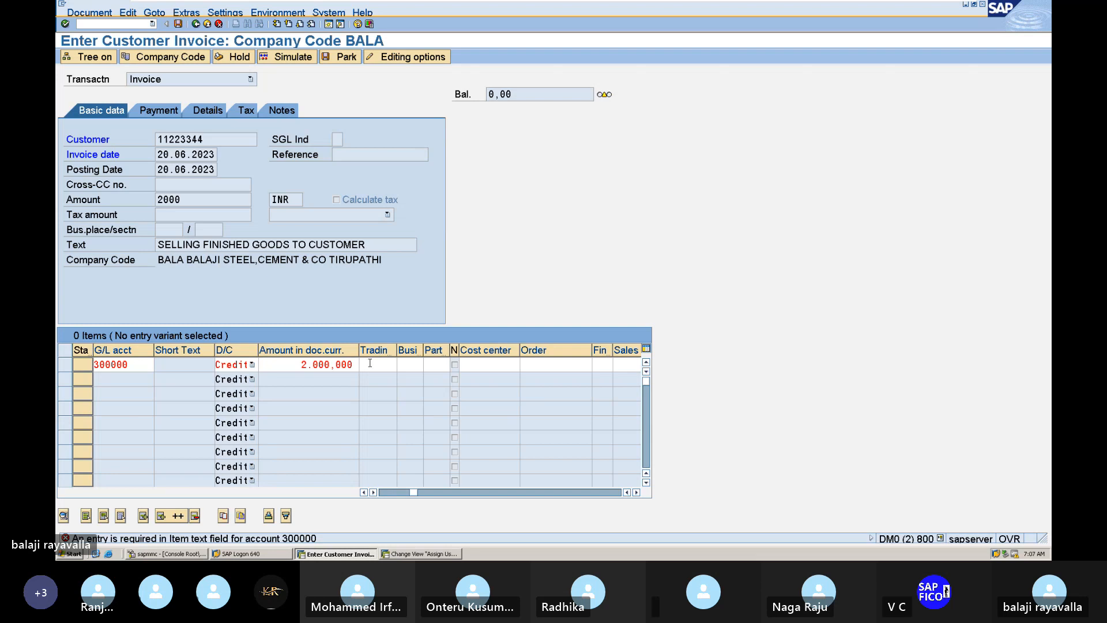
key("Return")
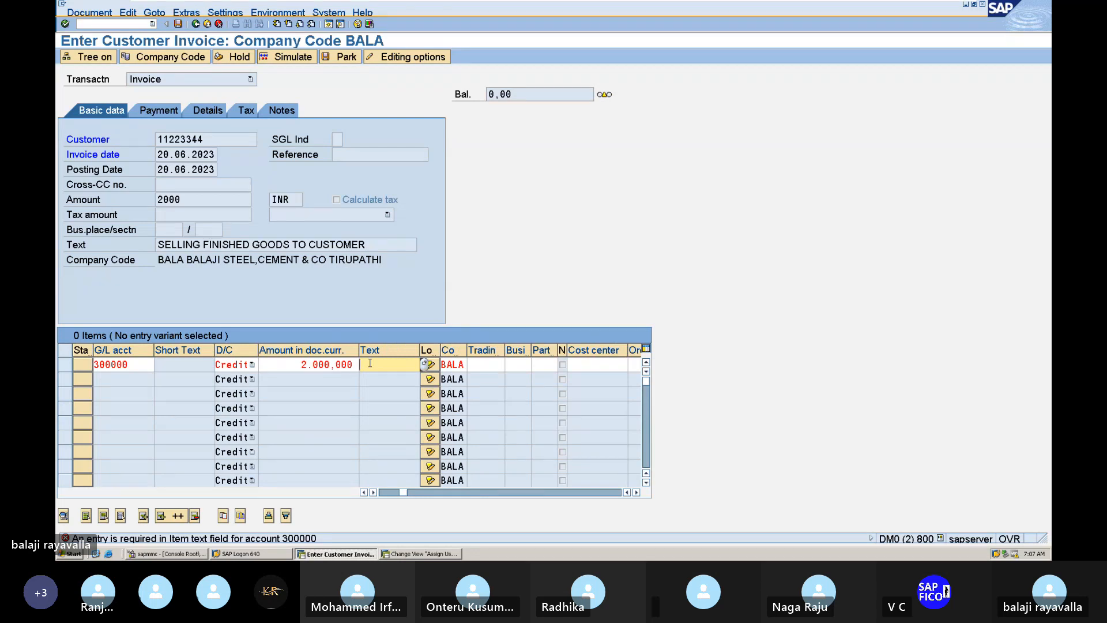
type("SALES")
left_click(488, 367)
left_click(519, 368)
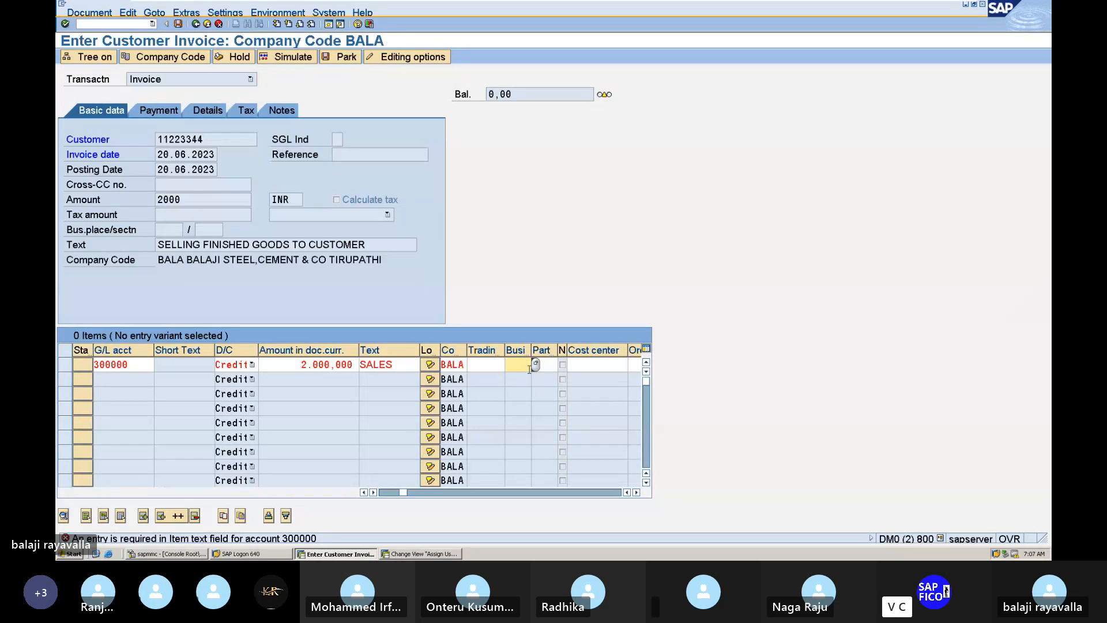
type("M")
type("ANG")
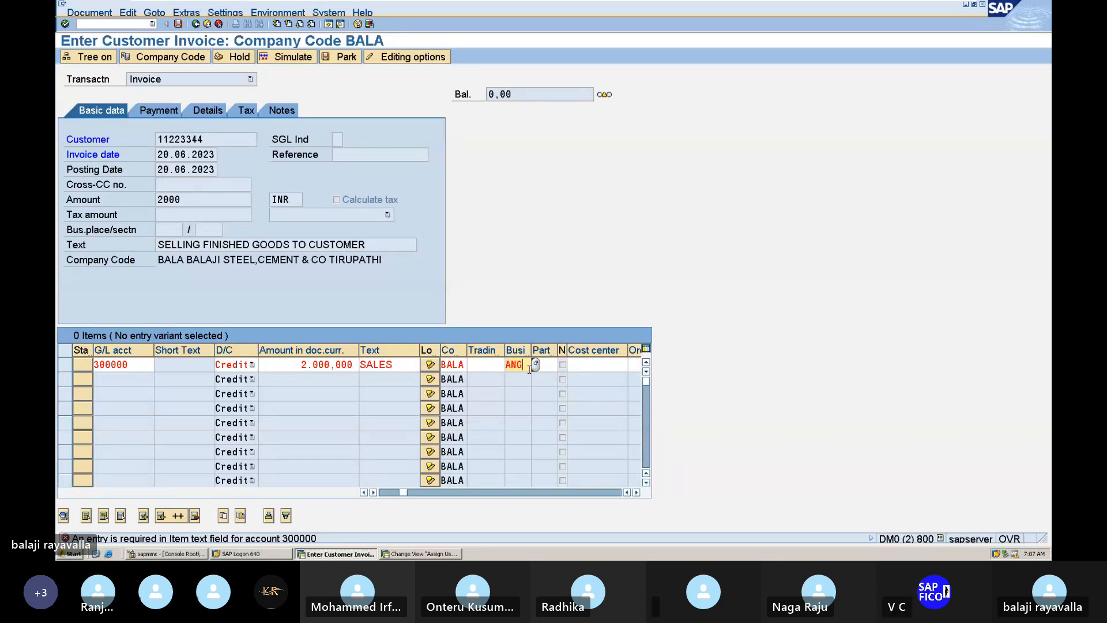
key("BackSpace")
key("BackSpace")
key("BackSpace")
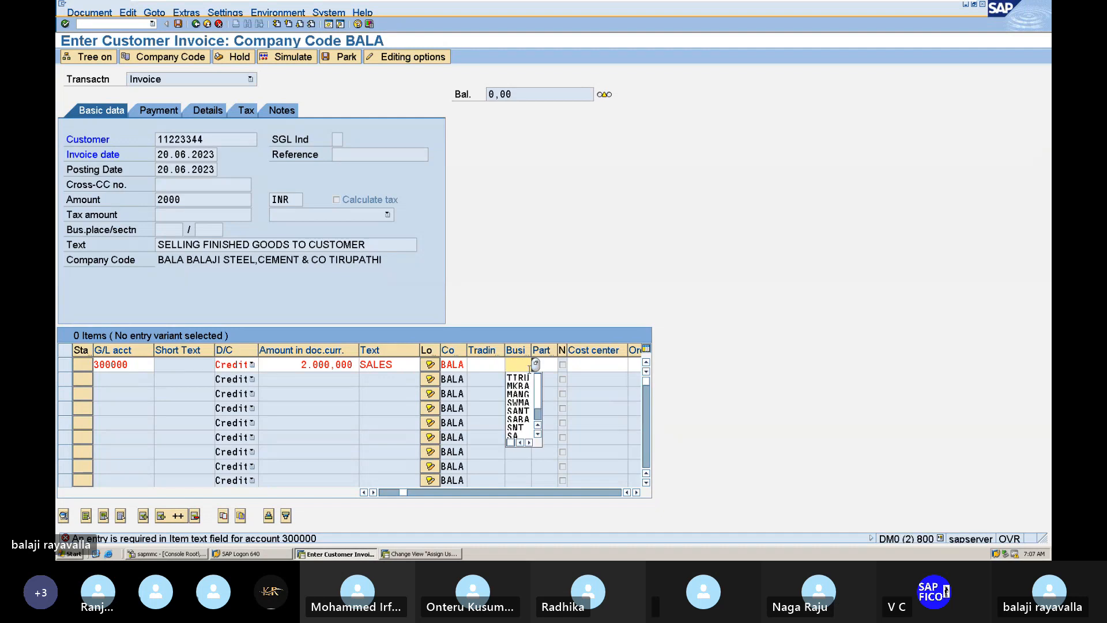
type("B")
key("BackSpace")
type("MANG")
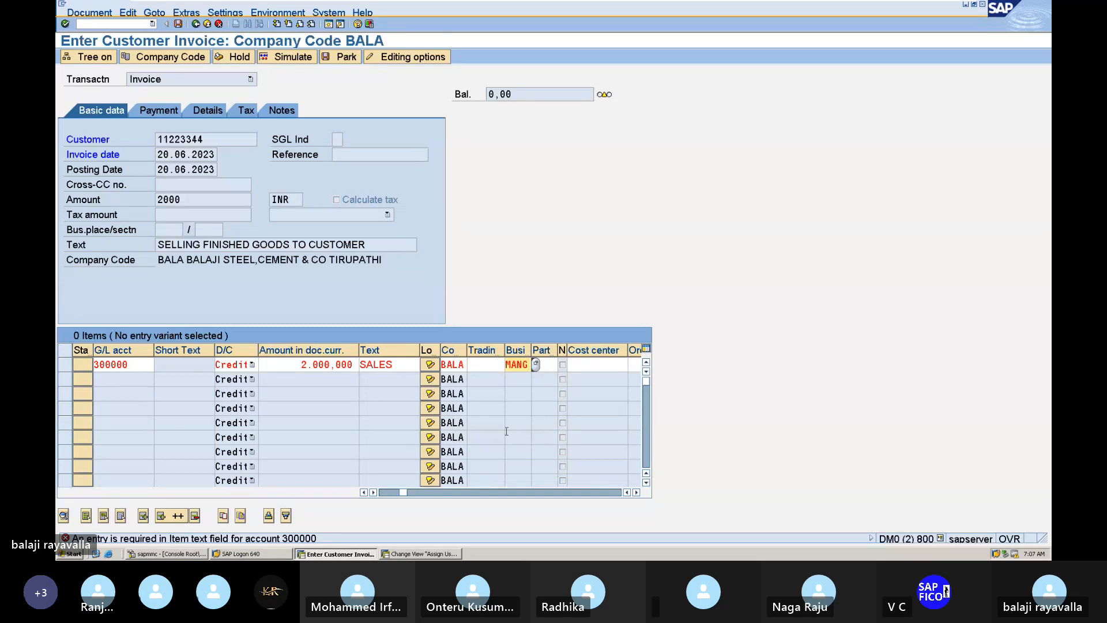
key("Return")
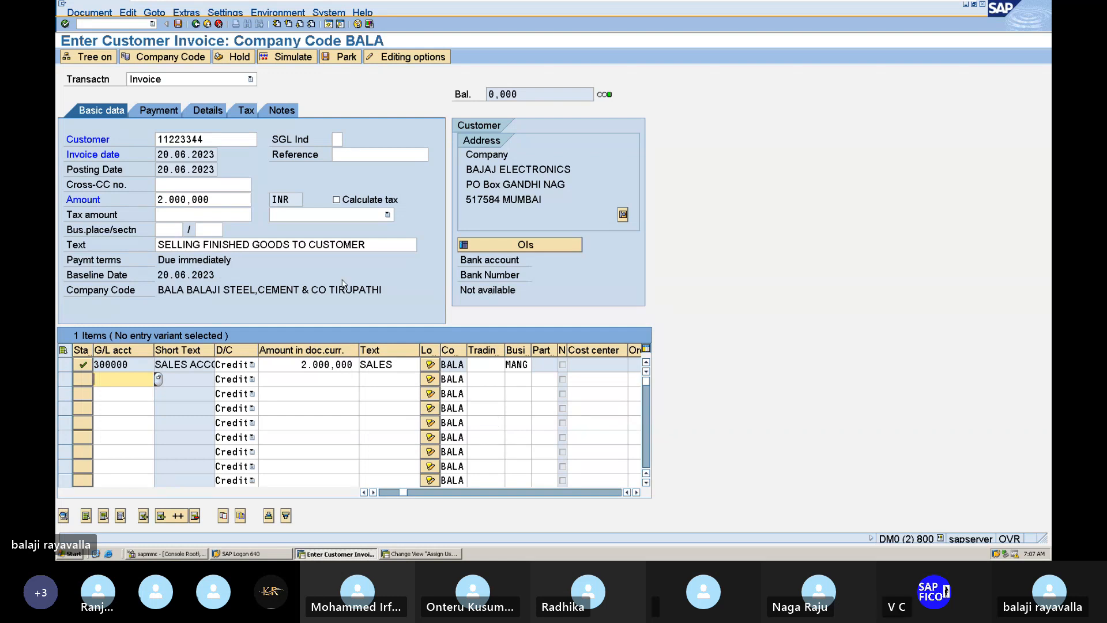
Simulate the invoice's document overview, then save to post it as document 201.
left_click(297, 60)
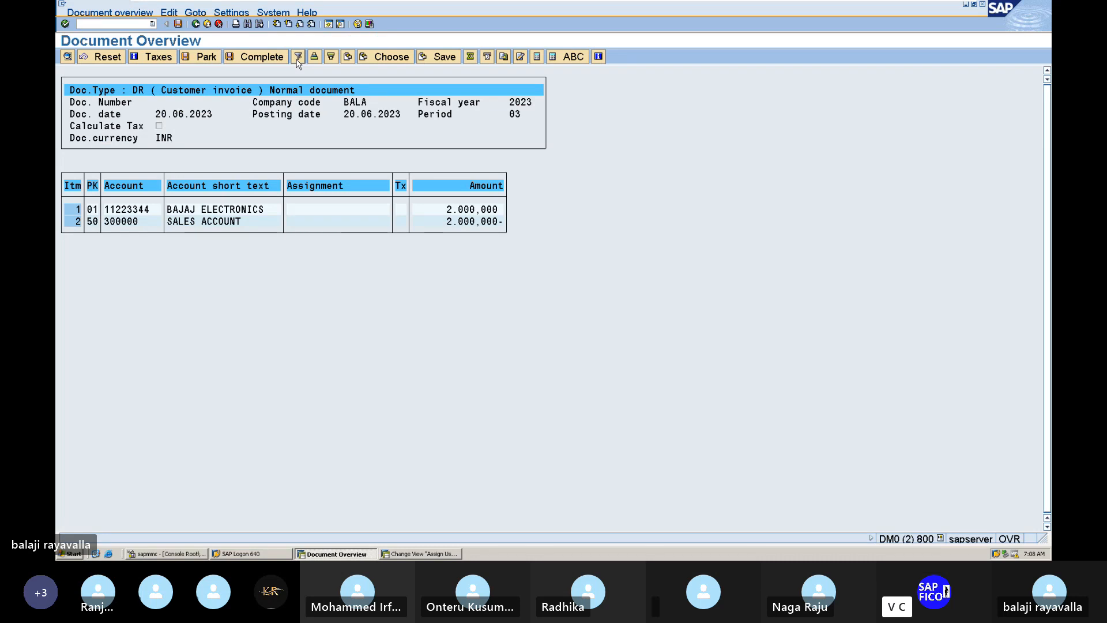
left_click(179, 25)
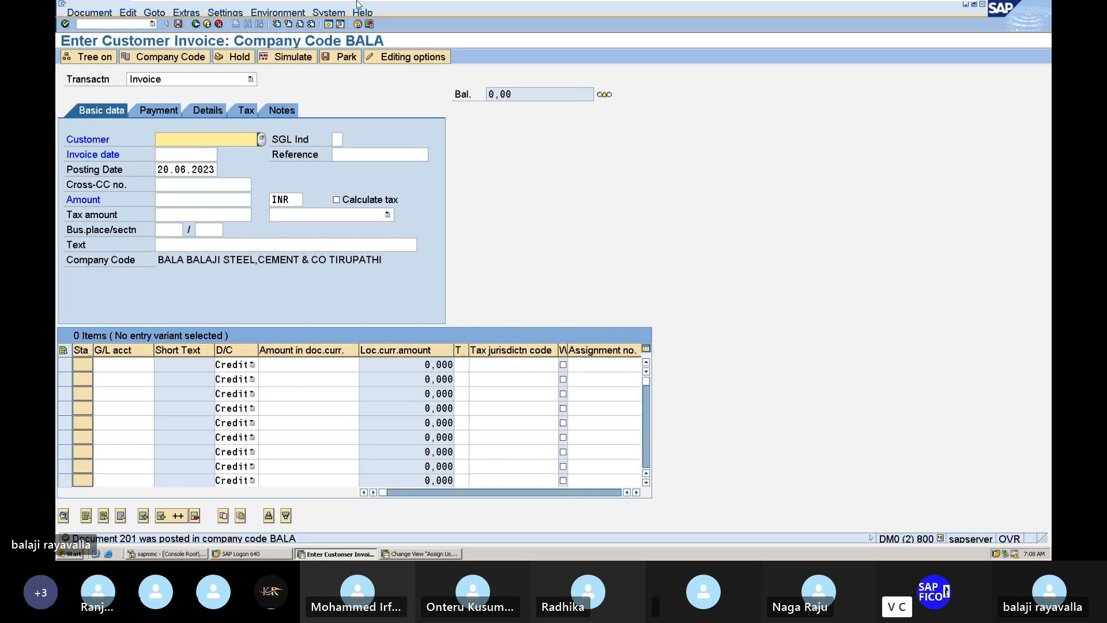
mouse_move(594, 3)
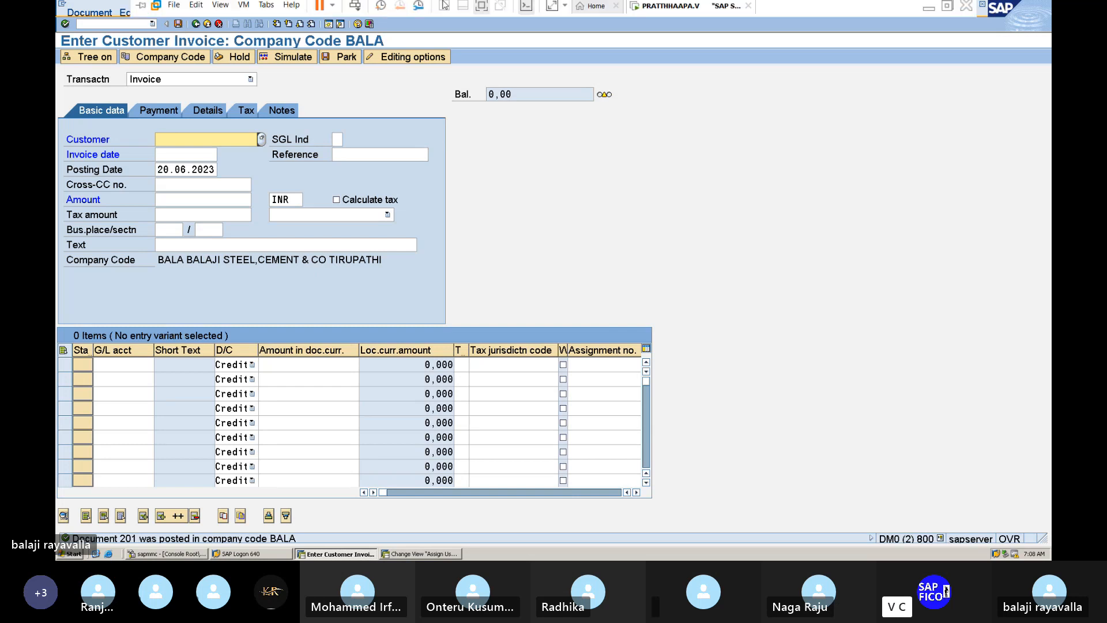
Switch from the Word configuration notes back to the SAP invoice entry window.
left_click(929, 10)
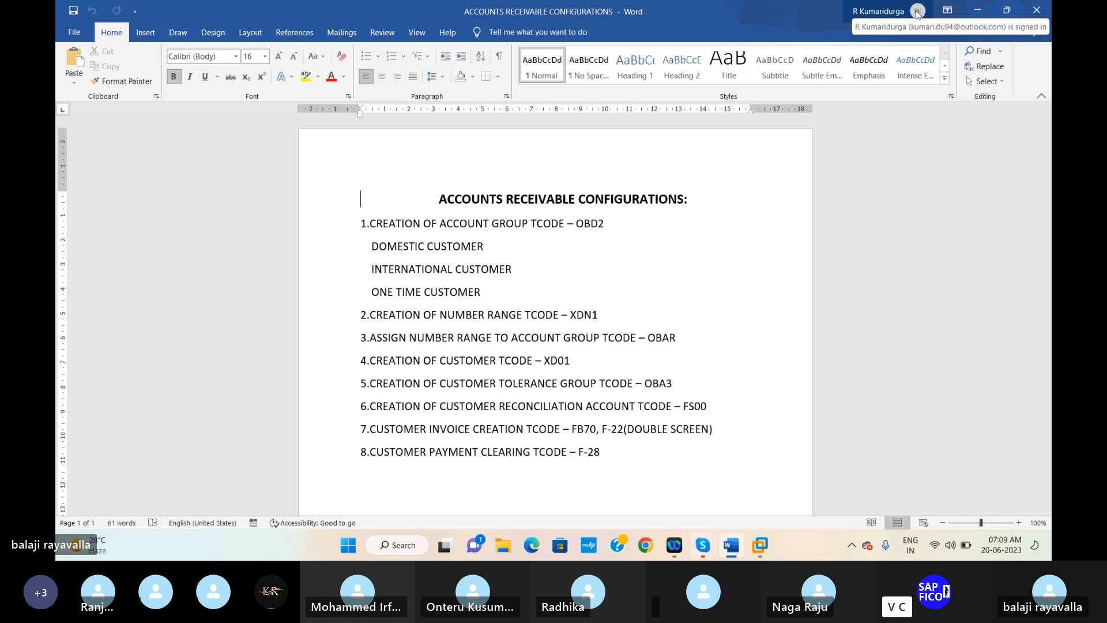
mouse_move(748, 539)
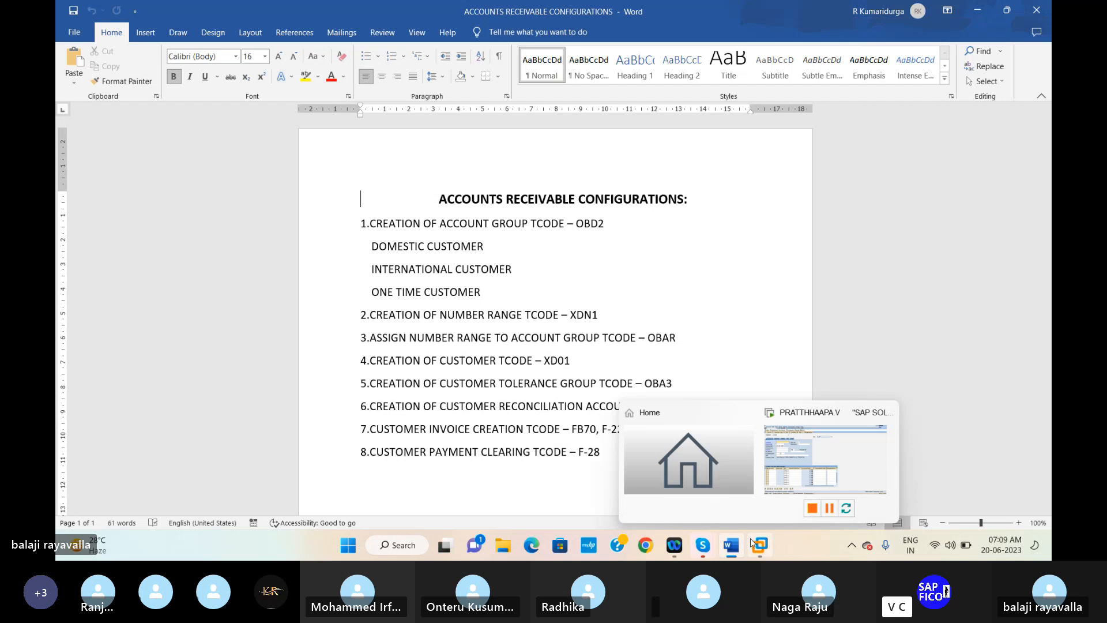
left_click(808, 466)
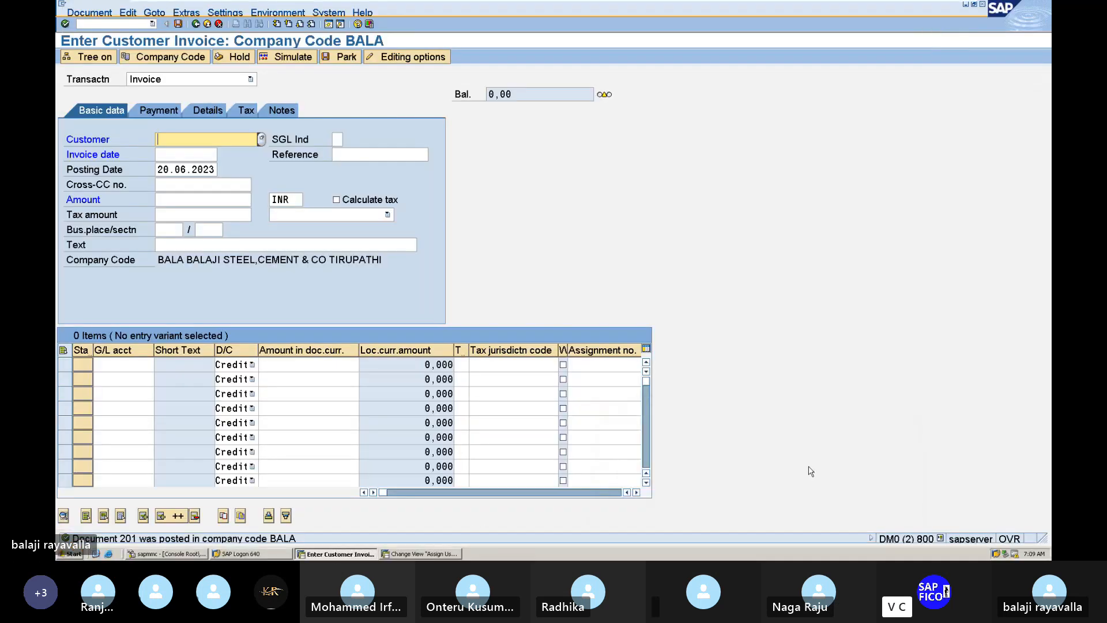
Enter /NF-28 to reach the Post Incoming Payments header for company code BALA.
left_click(130, 24)
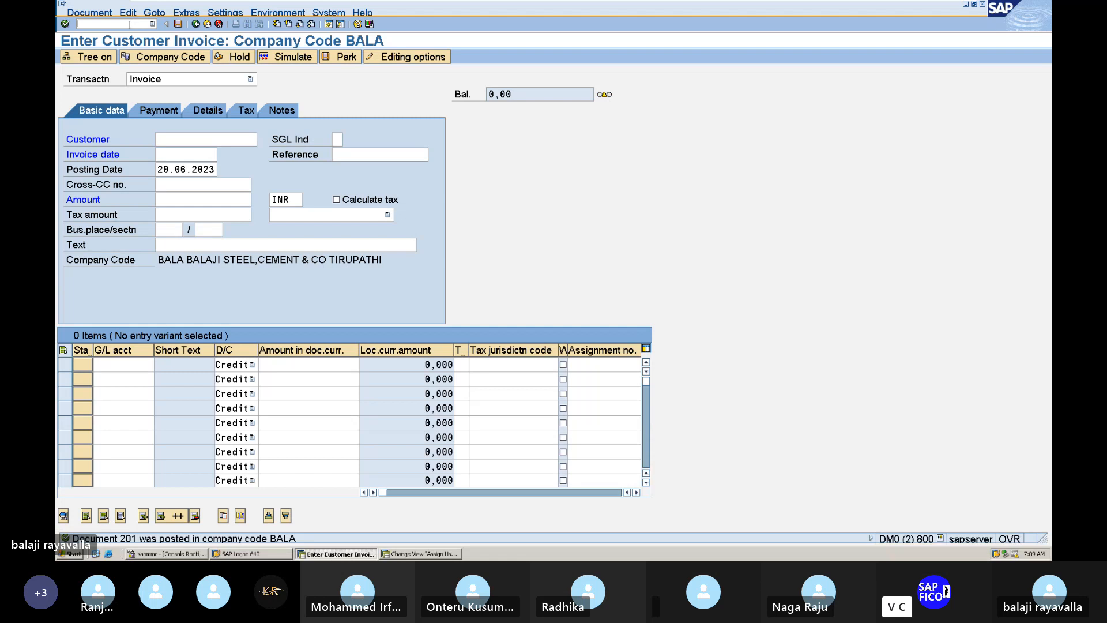
type("/NF-28")
key("Return")
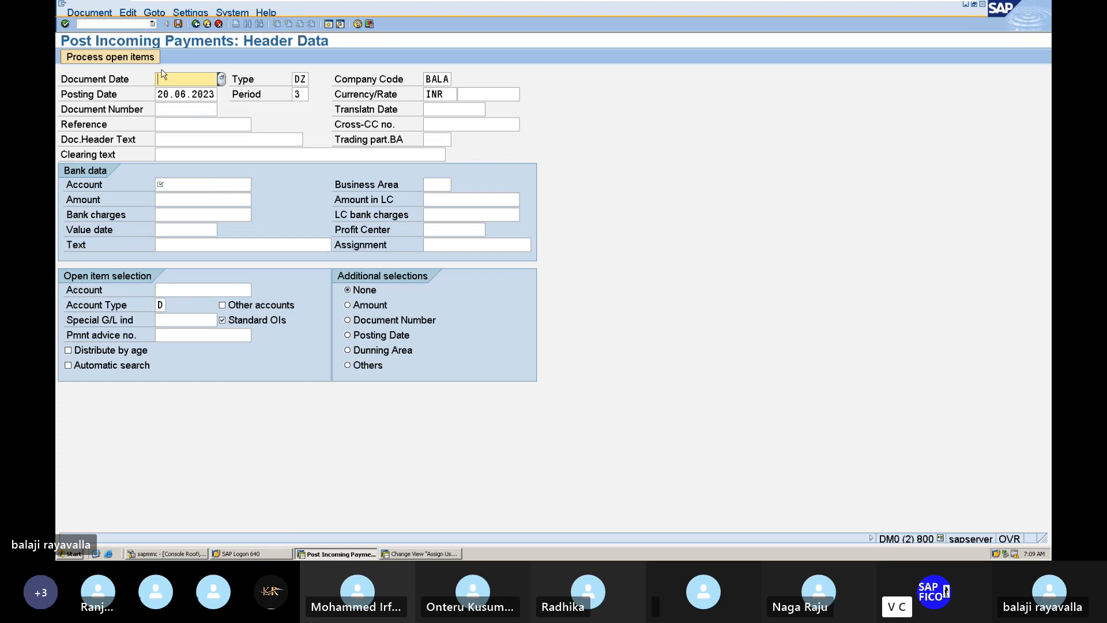
Enter the document date, reference BALA and header text CUSTOMER PAYMENT.
type("20.06")
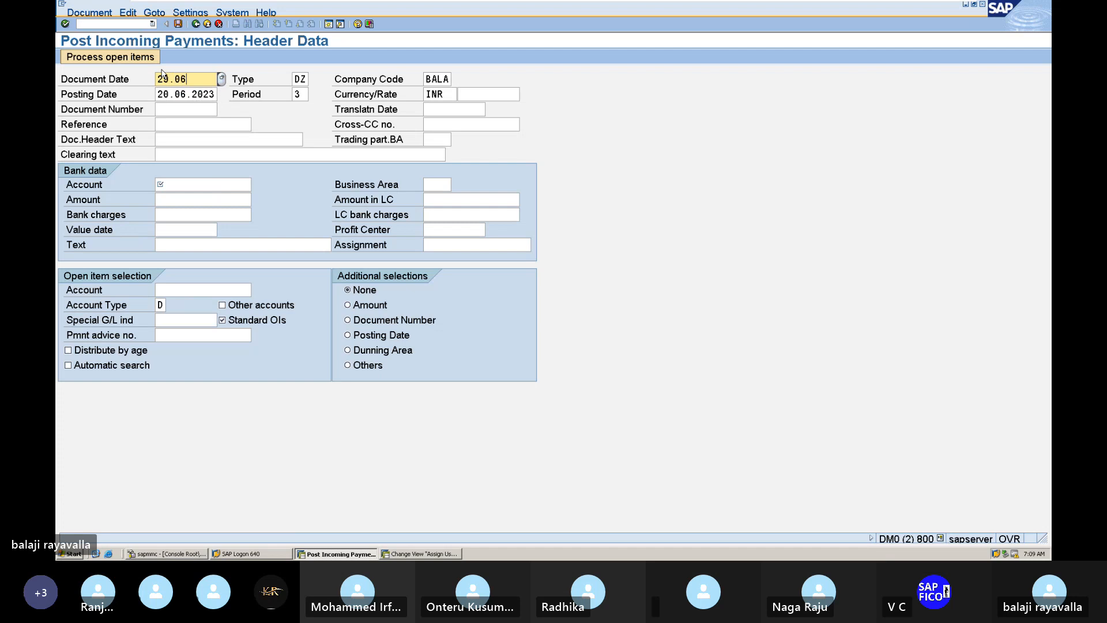
type(".2023")
left_click(193, 126)
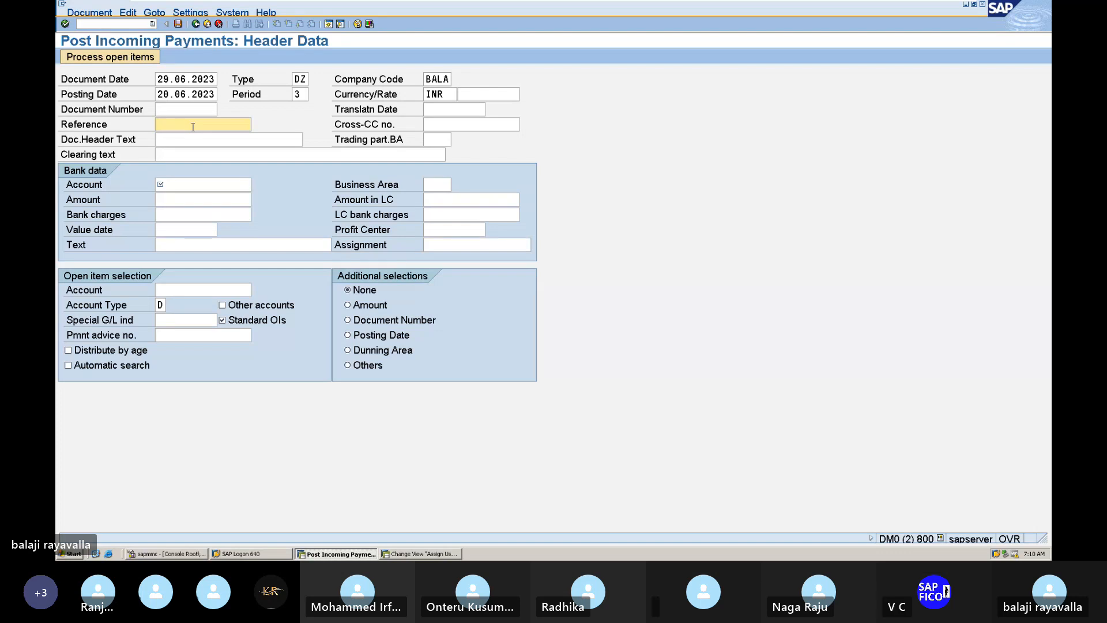
type("BALA")
left_click(187, 139)
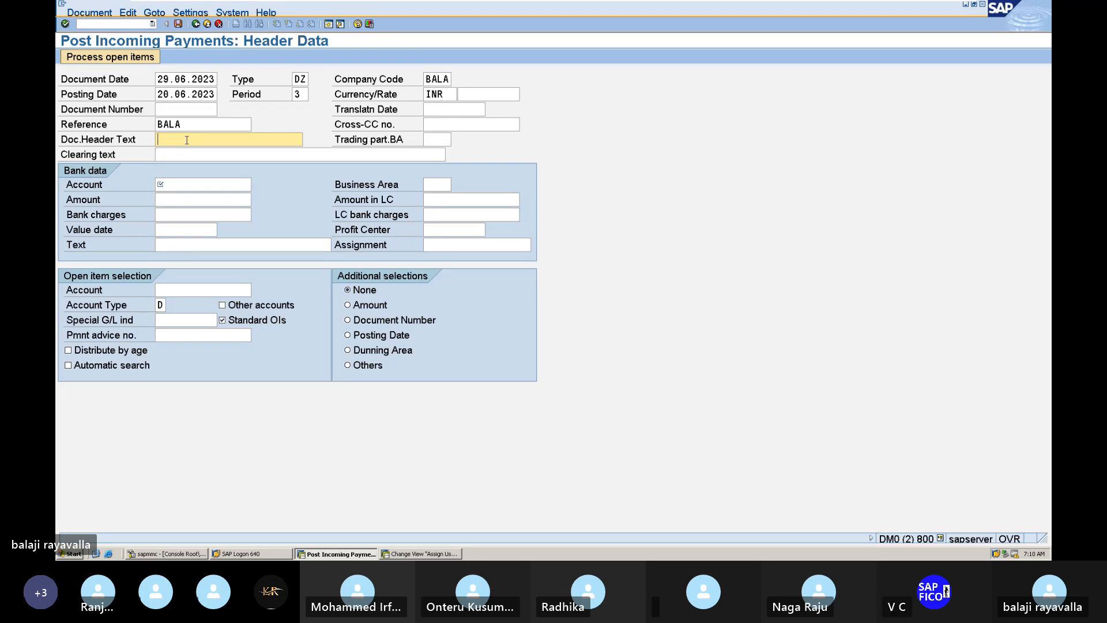
type("C")
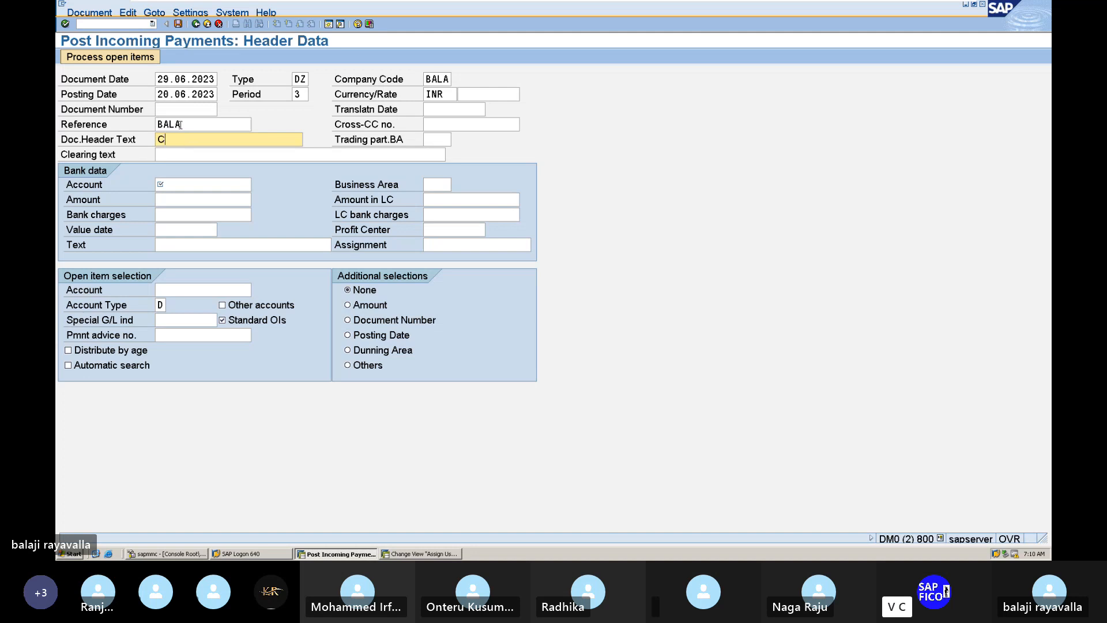
type("USTOME")
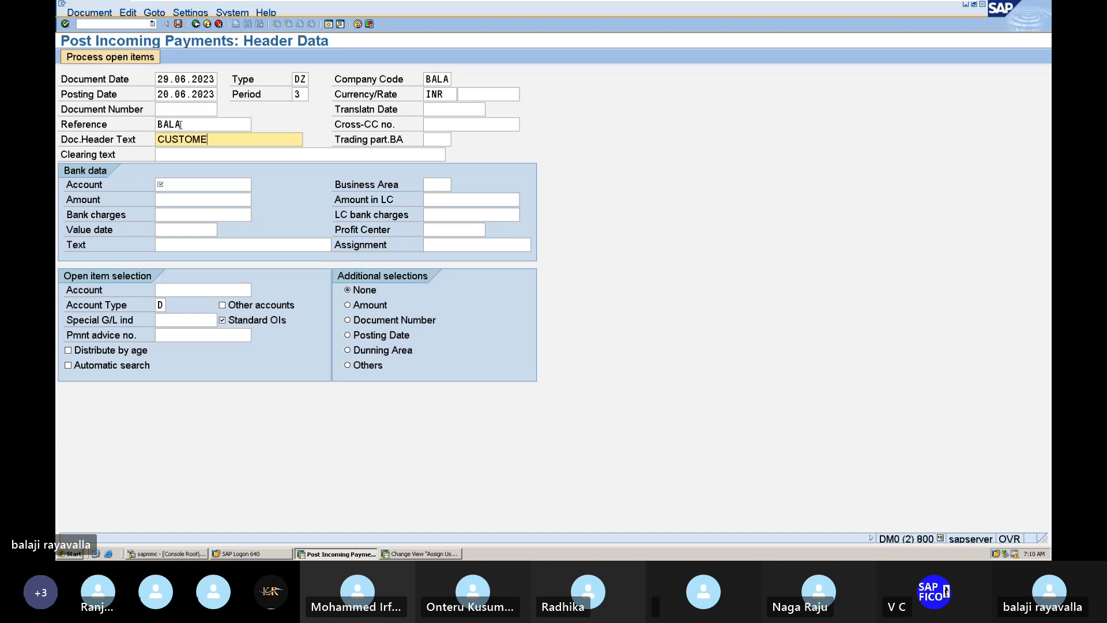
type("R")
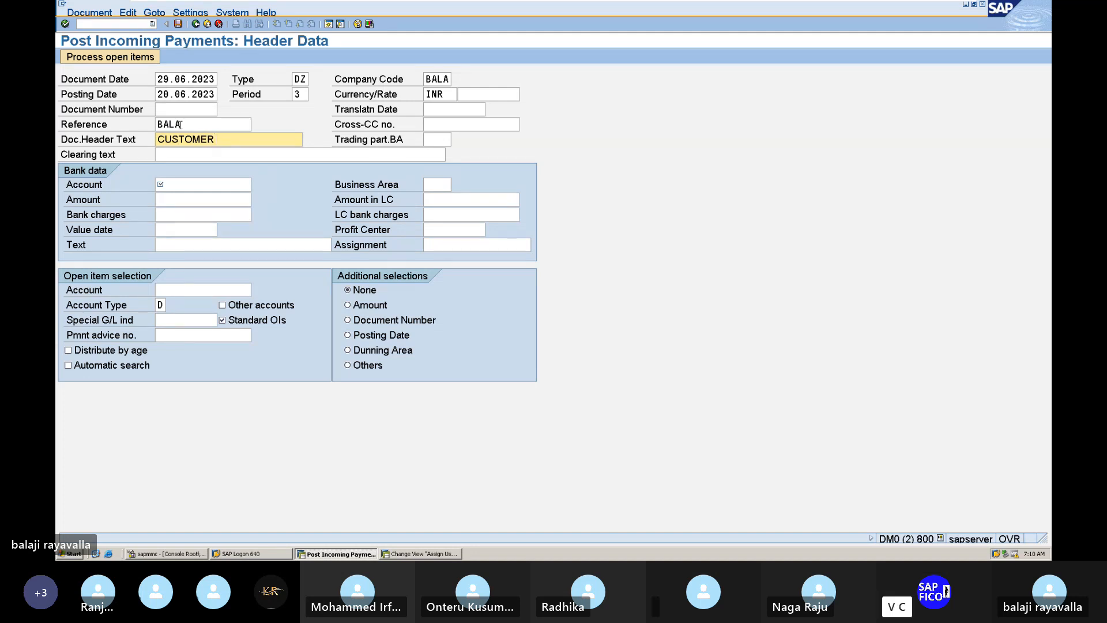
type(" PAYMENT")
Look up bank G/L accounts, then close the list without choosing one.
left_click(183, 185)
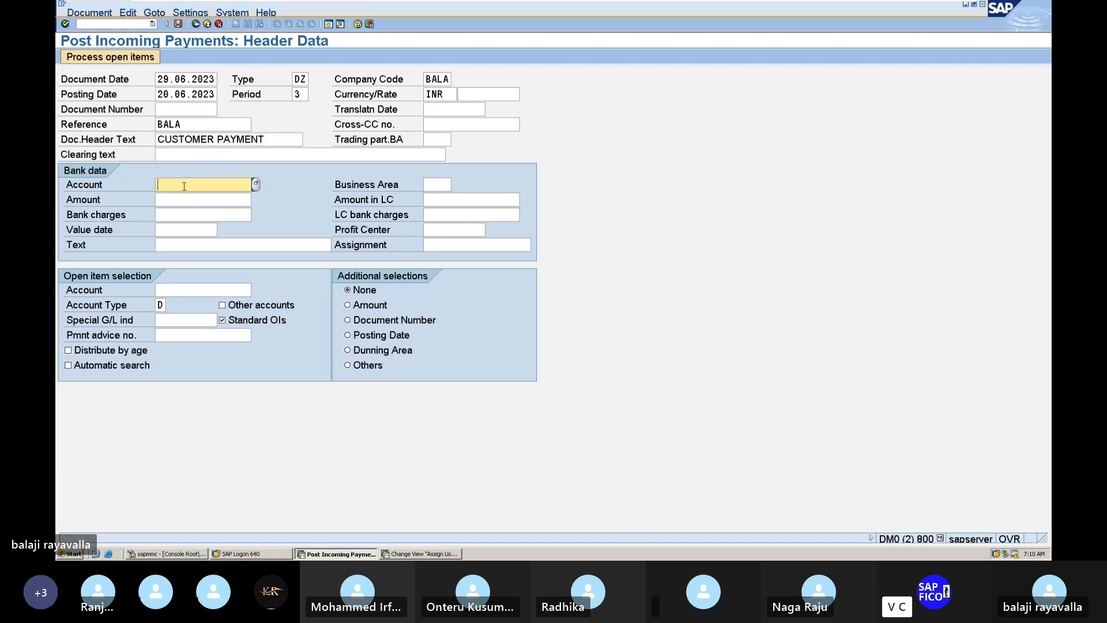
left_click(256, 186)
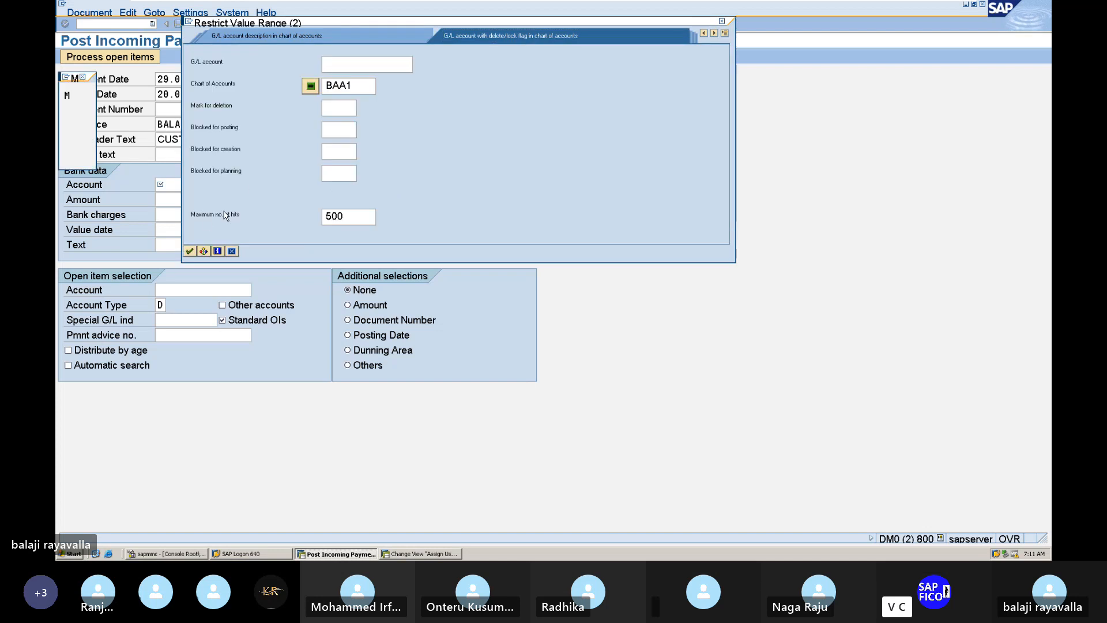
left_click(190, 252)
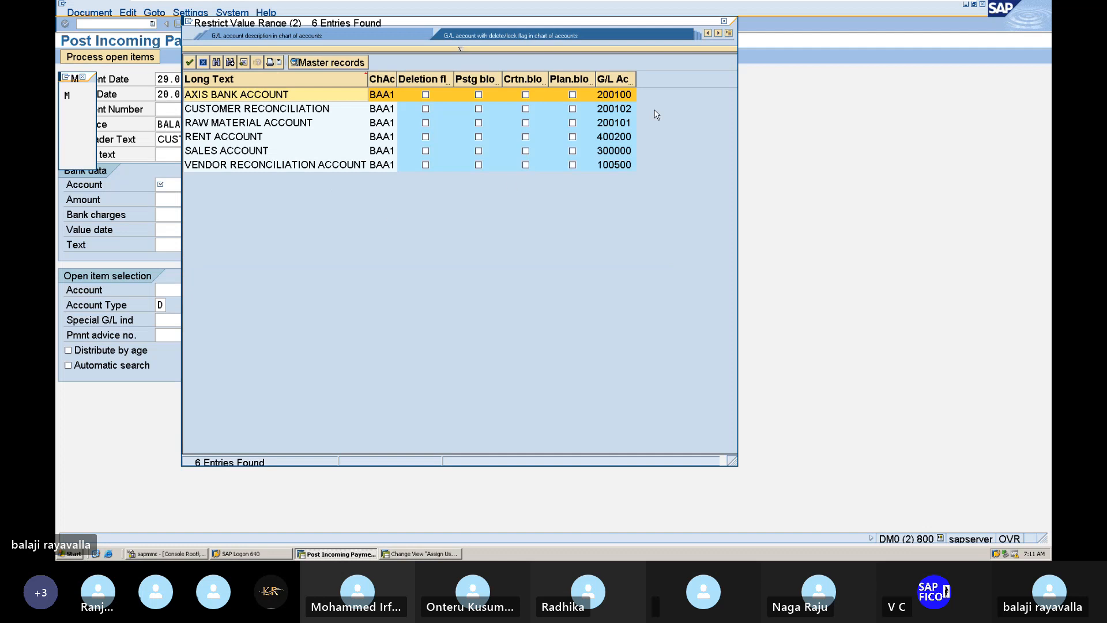
left_click(724, 21)
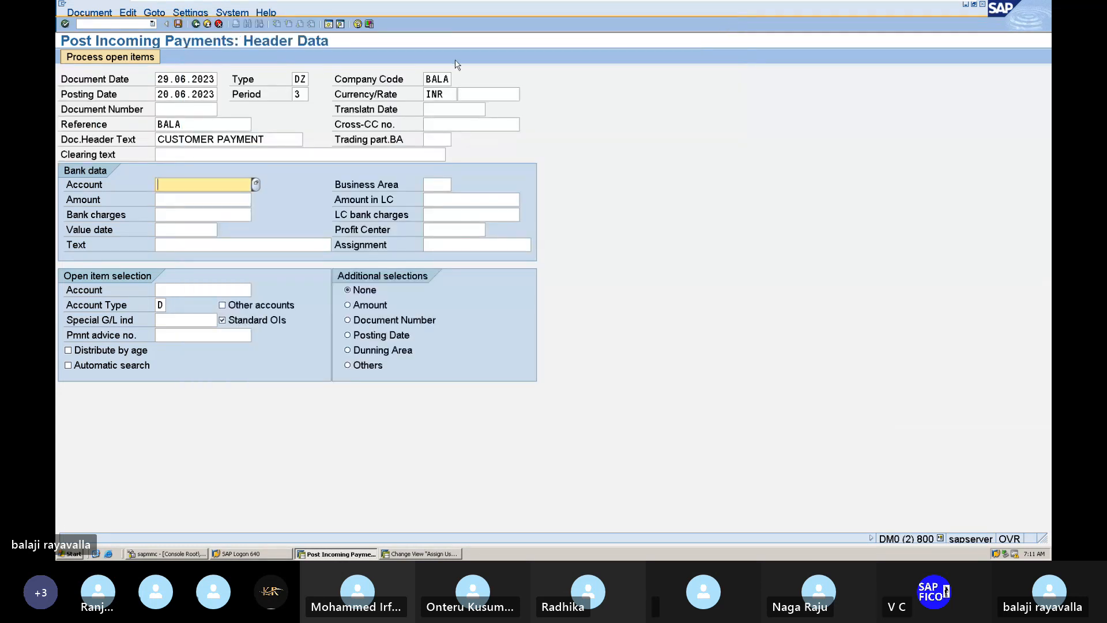
Revise the header text to describe receiving the customer payment.
left_click(288, 146)
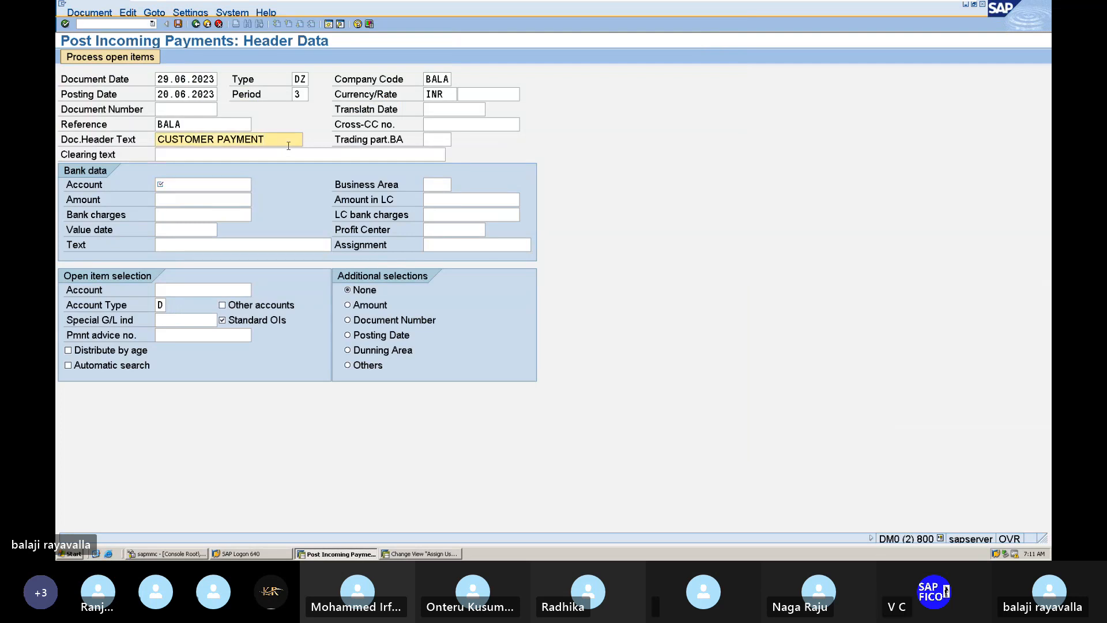
key("BackSpace")
key("BackSpace")
key("BackSpace")
key("BackSpace")
key("BackSpace")
key("BackSpace")
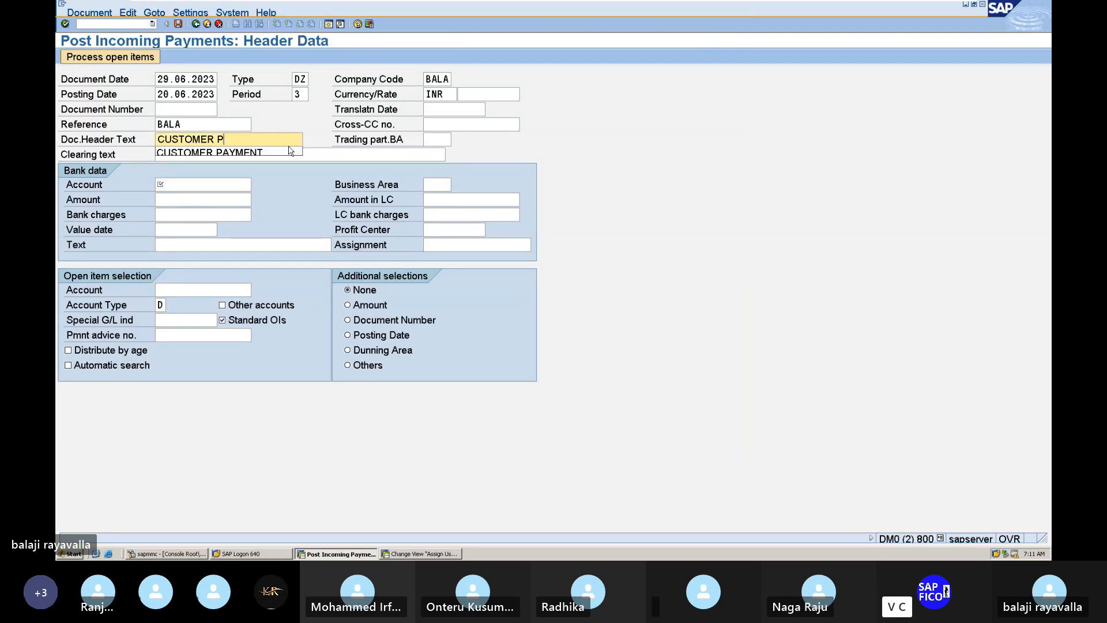
key("BackSpace")
type("RE")
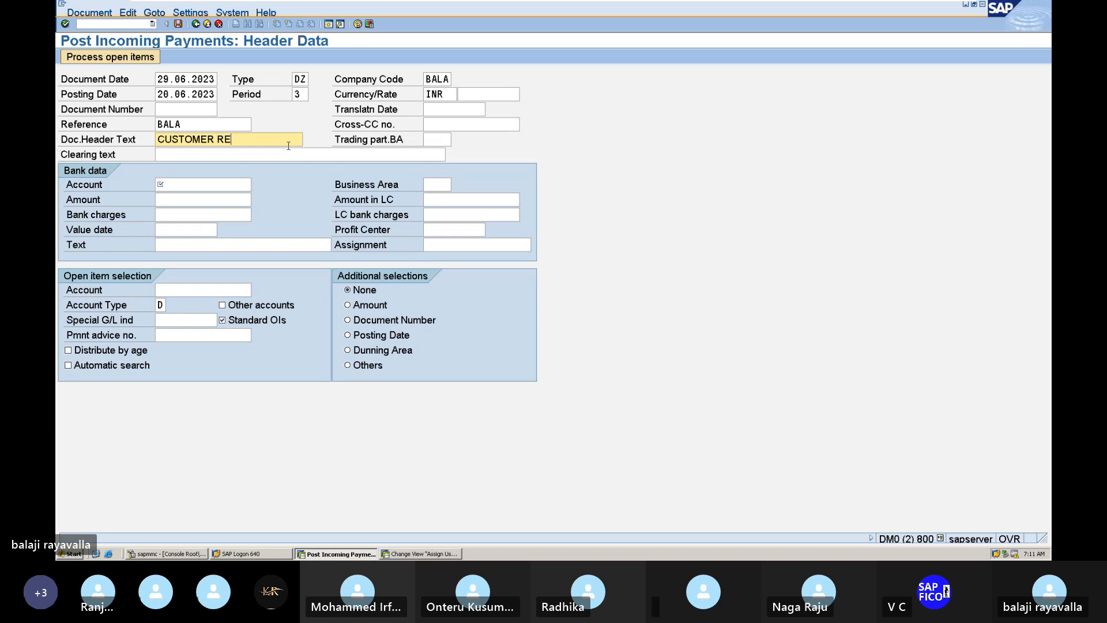
type("CEIVING PAYME")
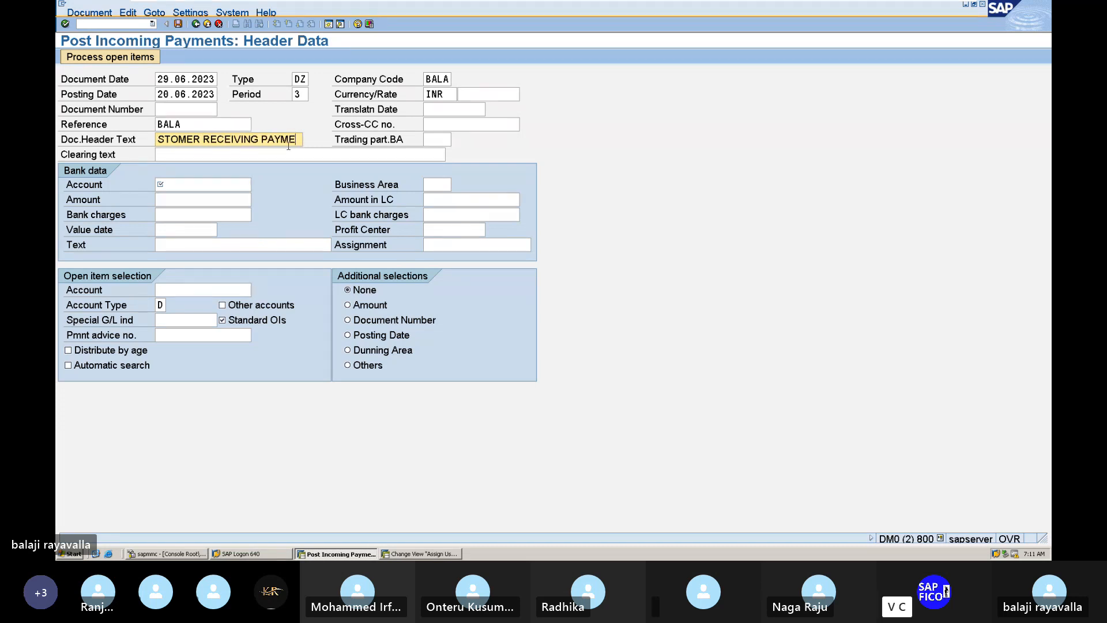
type("N")
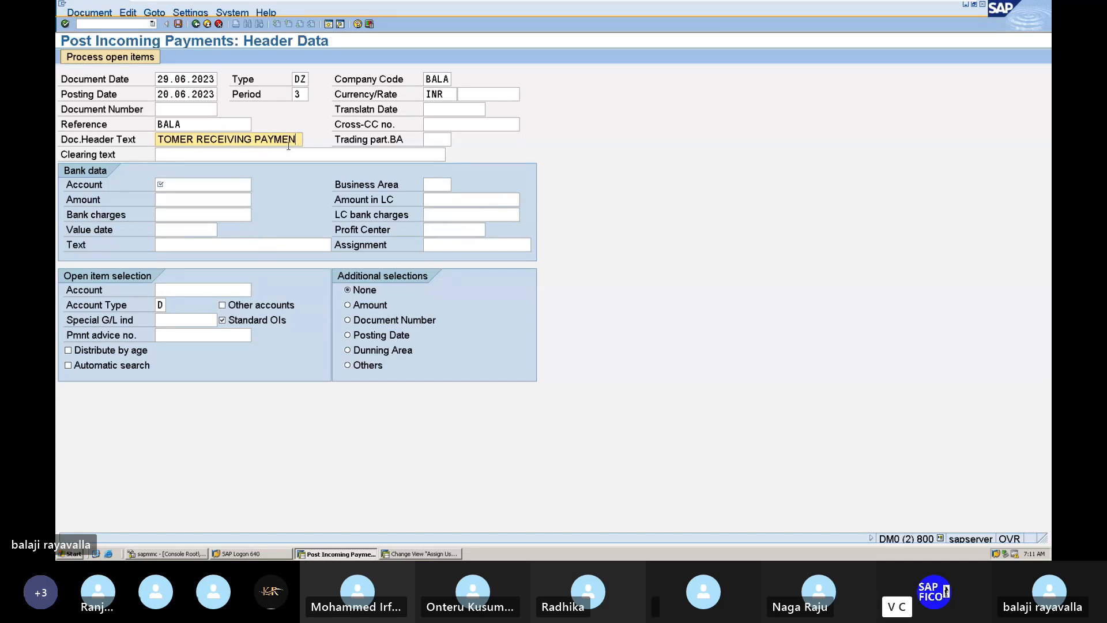
Set the bank account to AXIS BANK ACCOUNT 200100.
left_click(211, 184)
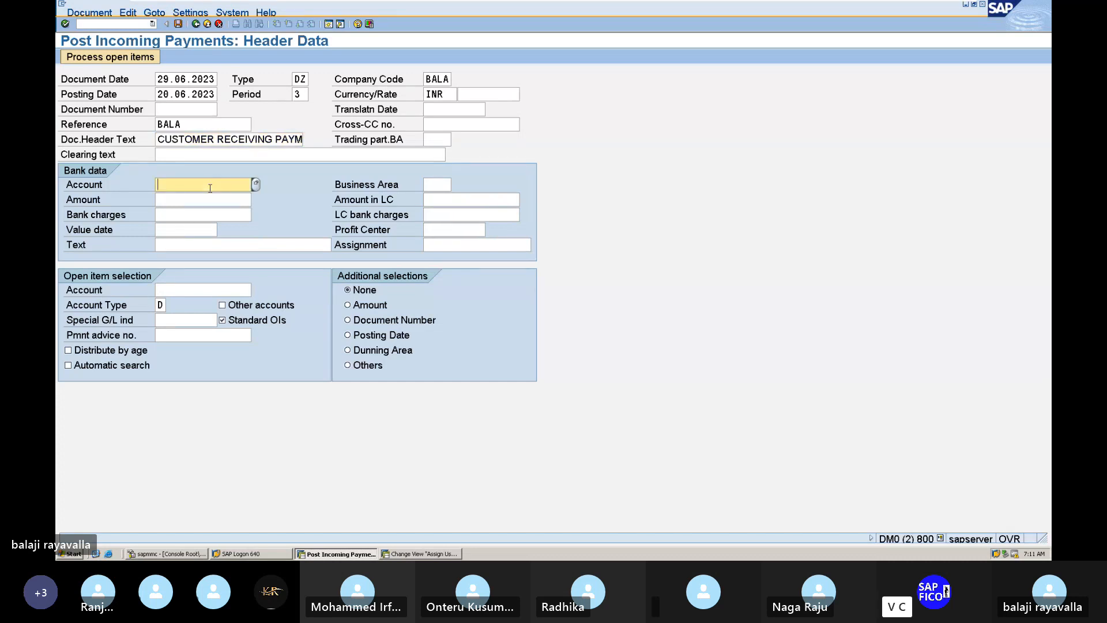
left_click(257, 188)
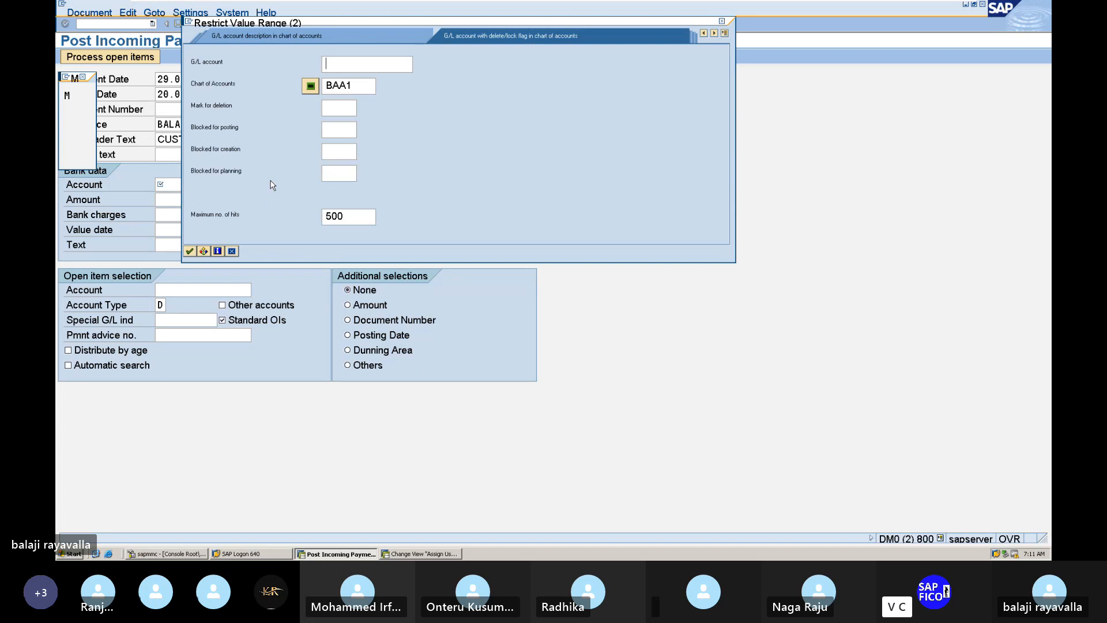
left_click(189, 251)
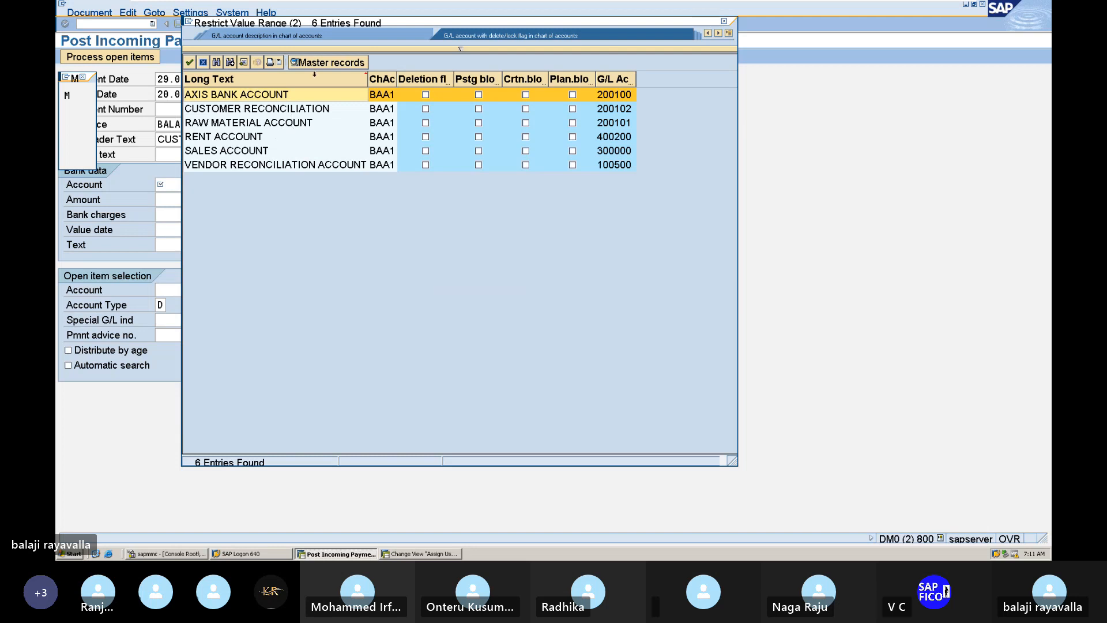
double_click(312, 95)
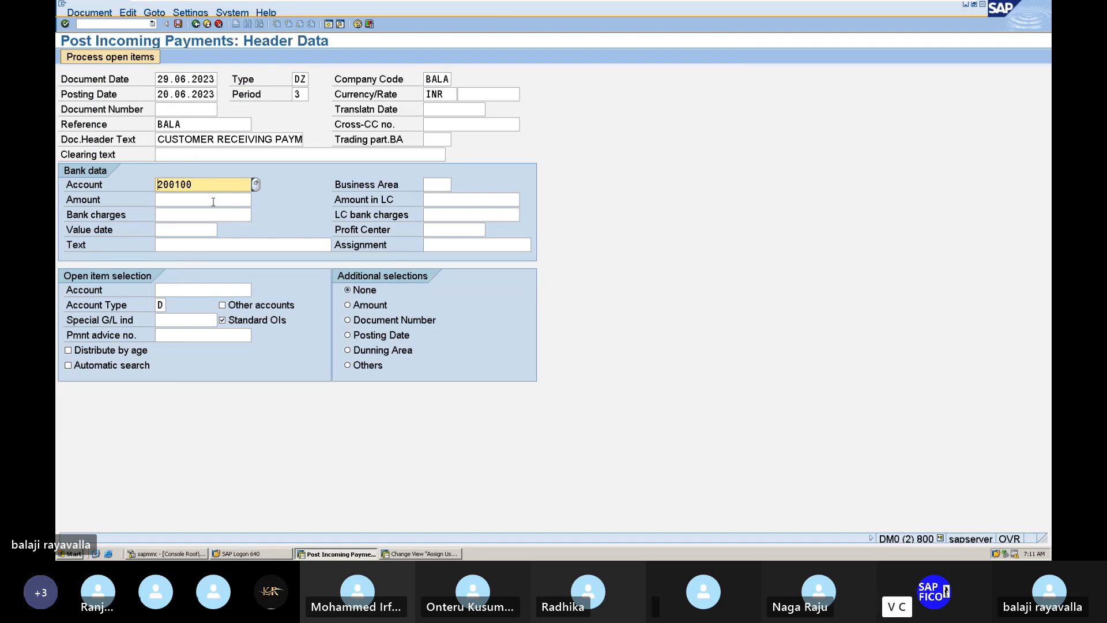
Enter business area MANG, amount 2000 and value date 20.06.2023 in the bank data.
left_click(444, 185)
type("MAN")
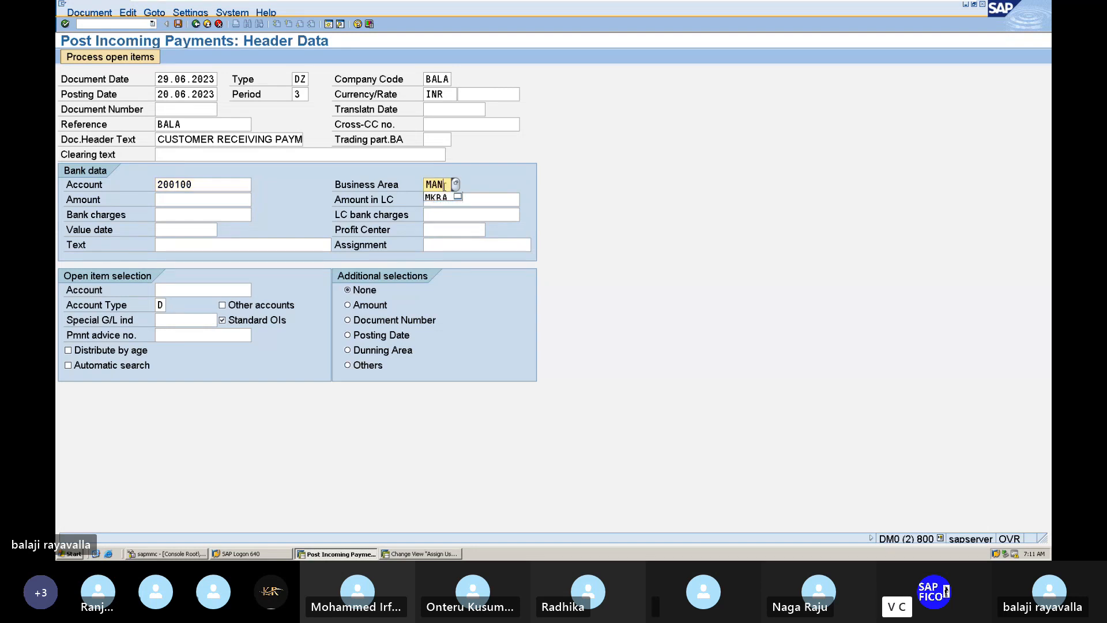
type("G")
left_click(224, 197)
type("2000")
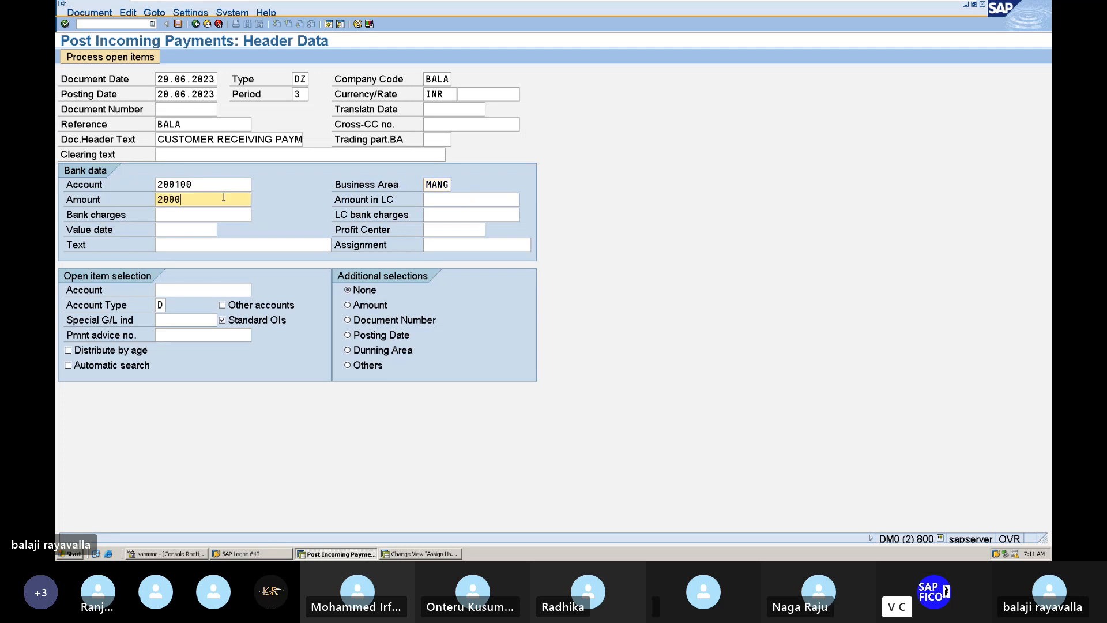
left_click(182, 227)
type("20.0")
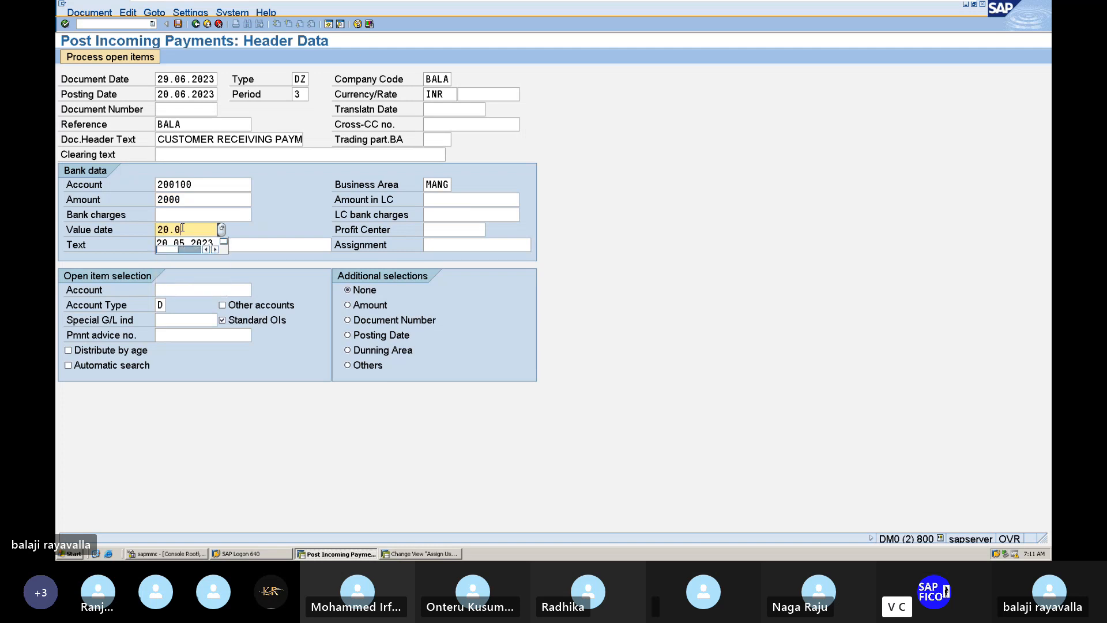
type("6.2023")
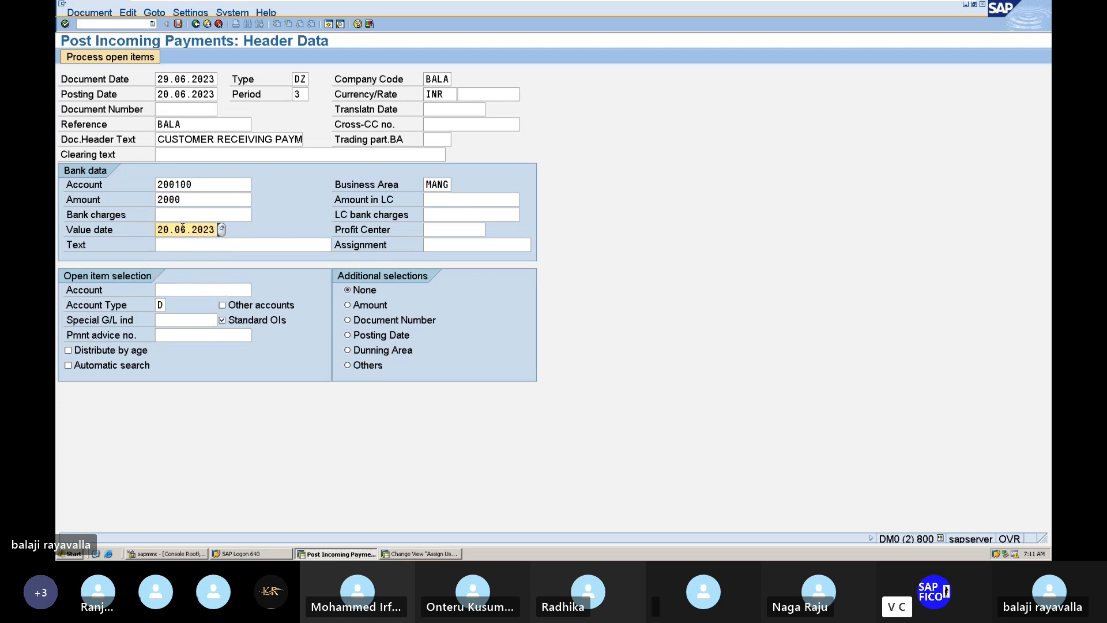
Enter the line text RECEIVING THE PAYMENT FROM CUSTOMER.
left_click(179, 246)
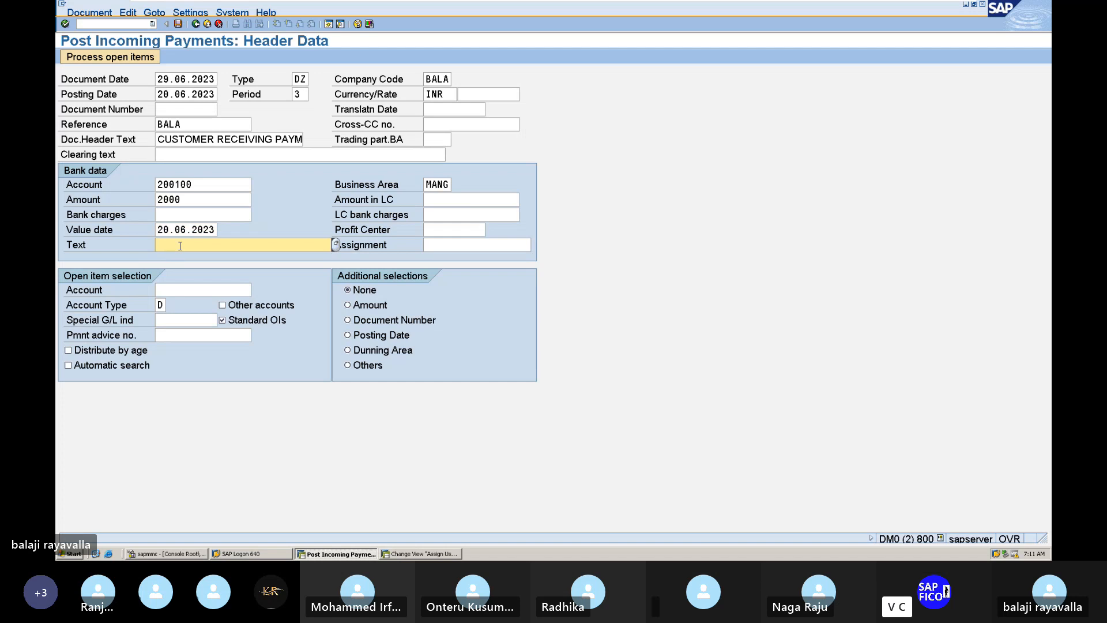
type("RECEIVING THE PAYE")
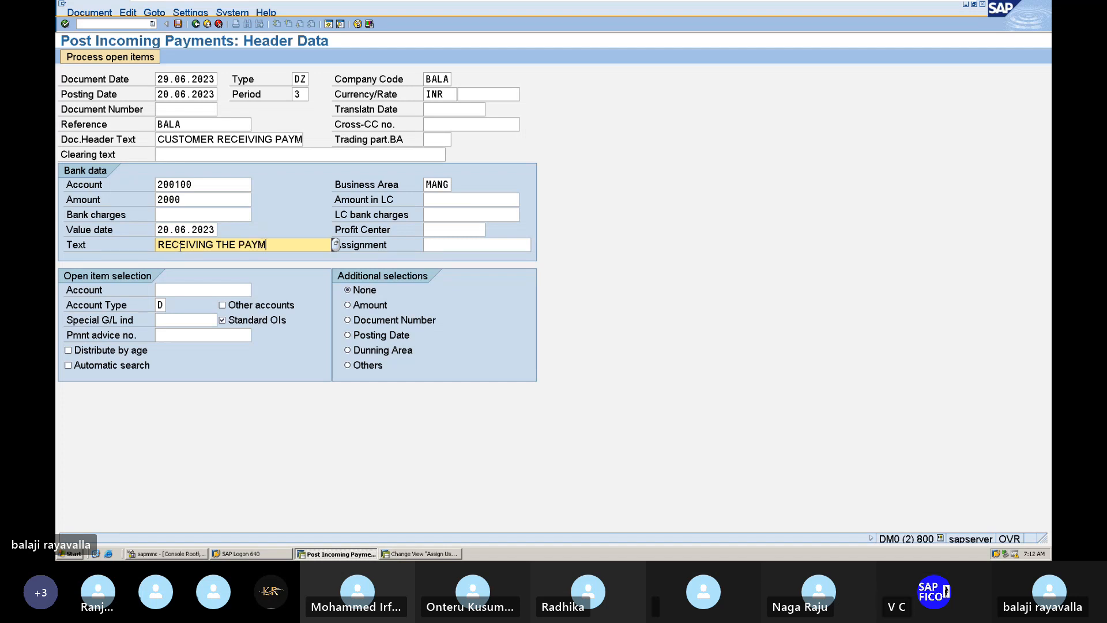
type("MENT FROM CUST")
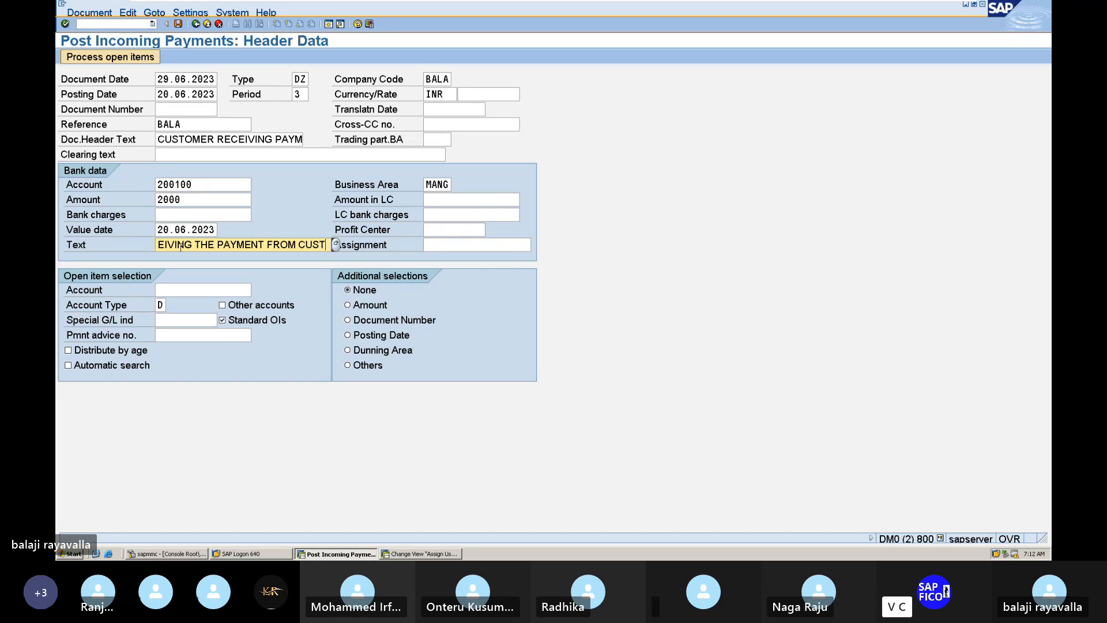
type("OMER")
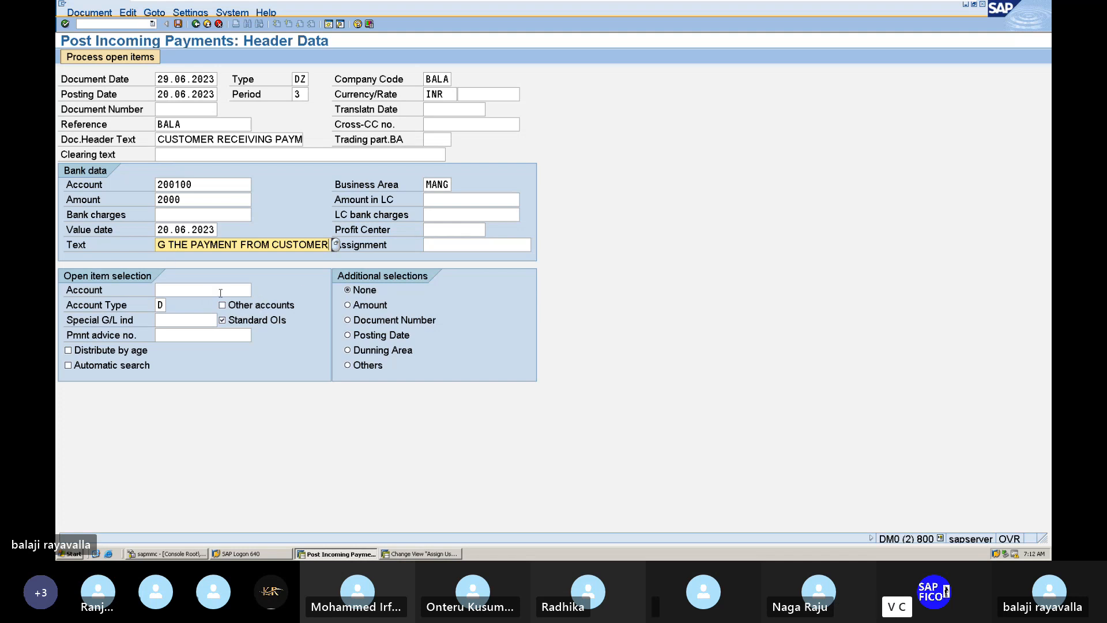
left_click(191, 290)
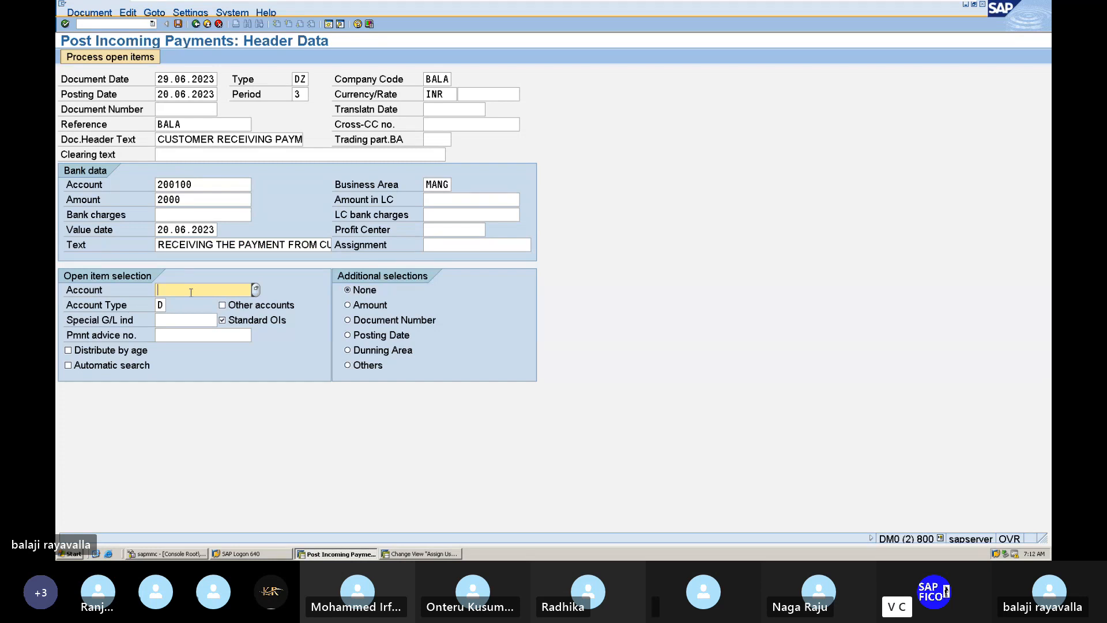
Pick BAJAJ ELECTRONICS from the company code BALA customer search as the account to clear.
left_click(255, 290)
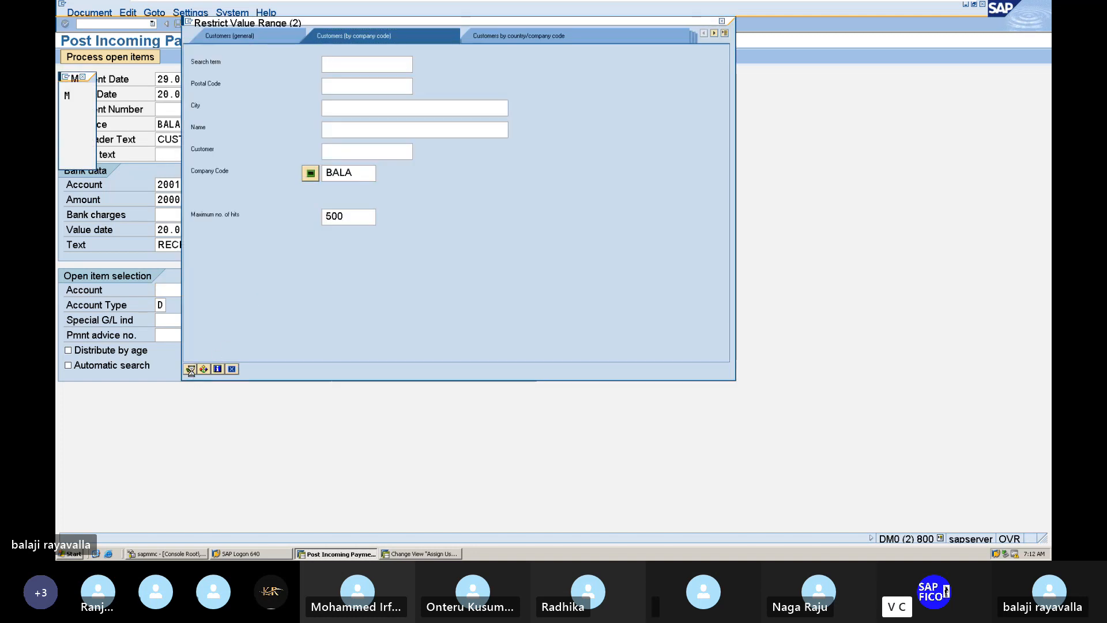
left_click(188, 369)
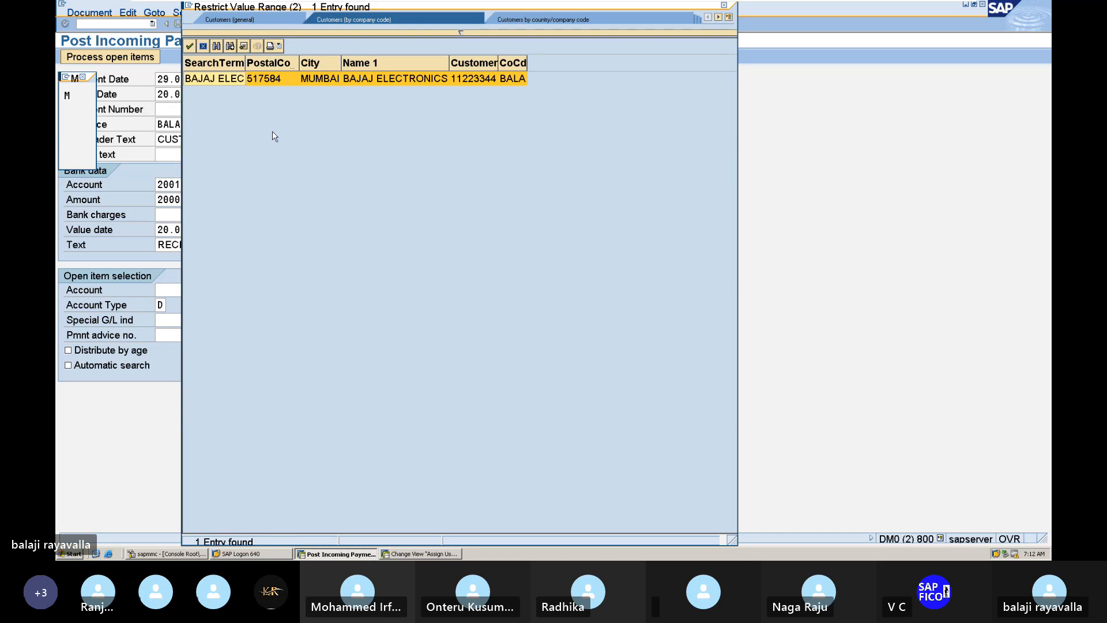
double_click(216, 79)
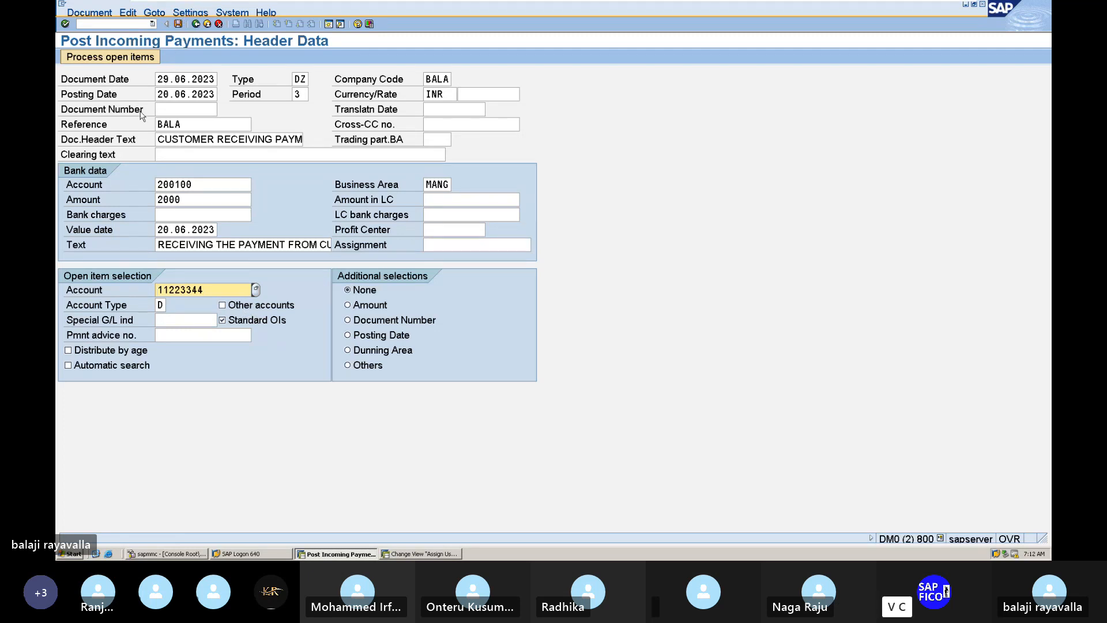
Correct the document date to 20.06.2023 and proceed to the open items showing invoice 201.
left_click(142, 60)
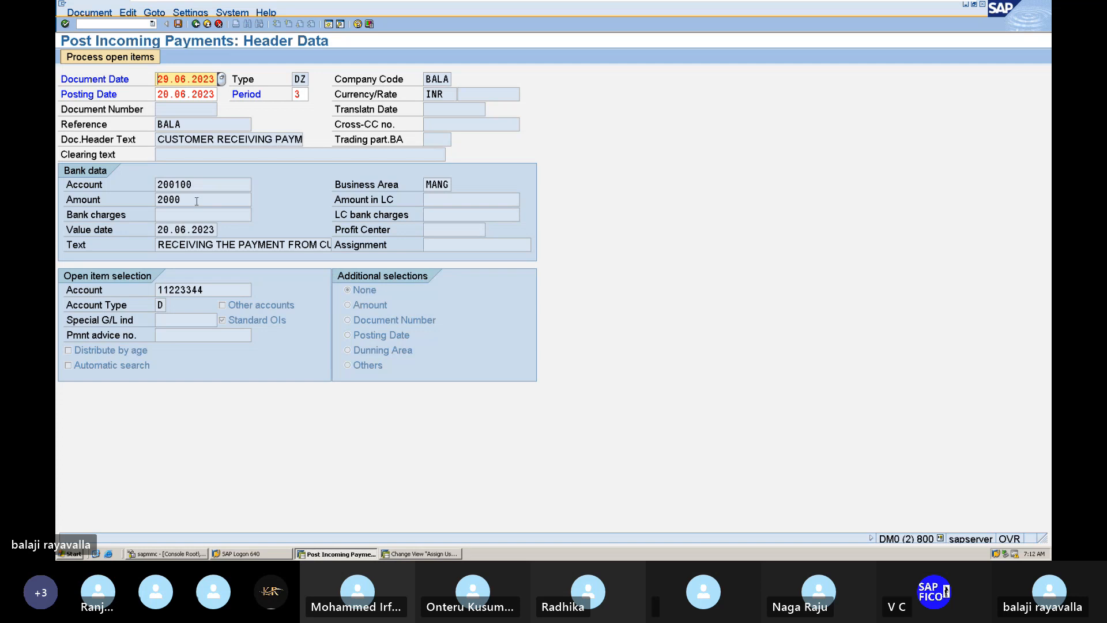
left_click(115, 60)
left_click(114, 60)
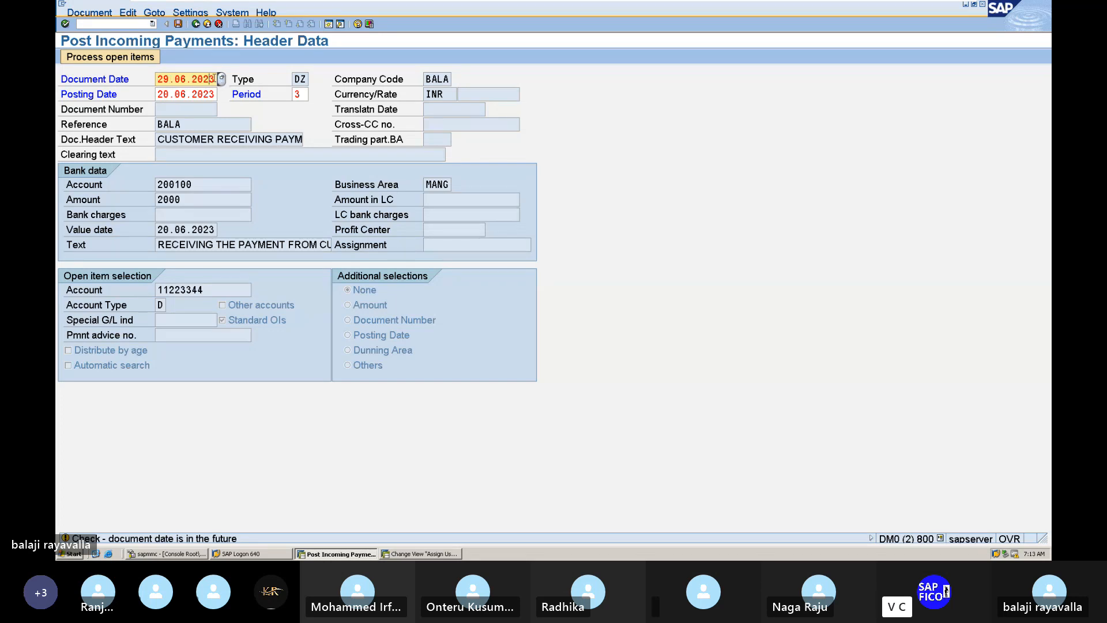
key("BackSpace")
key("BackSpace")
key("BackSpace")
key("BackSpace")
key("BackSpace")
key("BackSpace")
key("BackSpace")
key("BackSpace")
key("BackSpace")
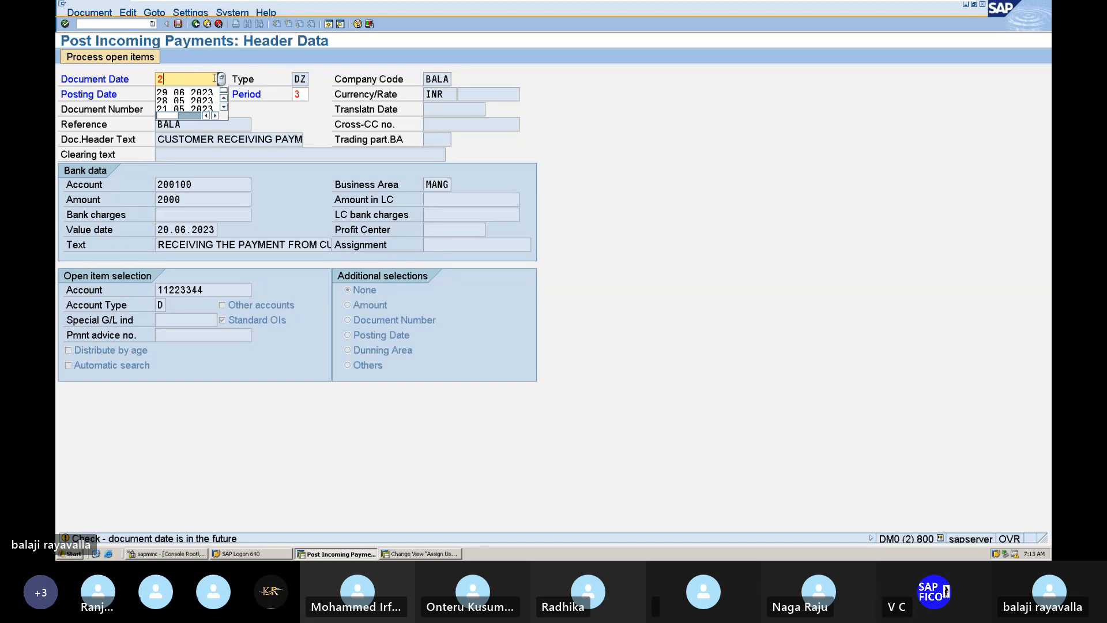
type("0.06.2023")
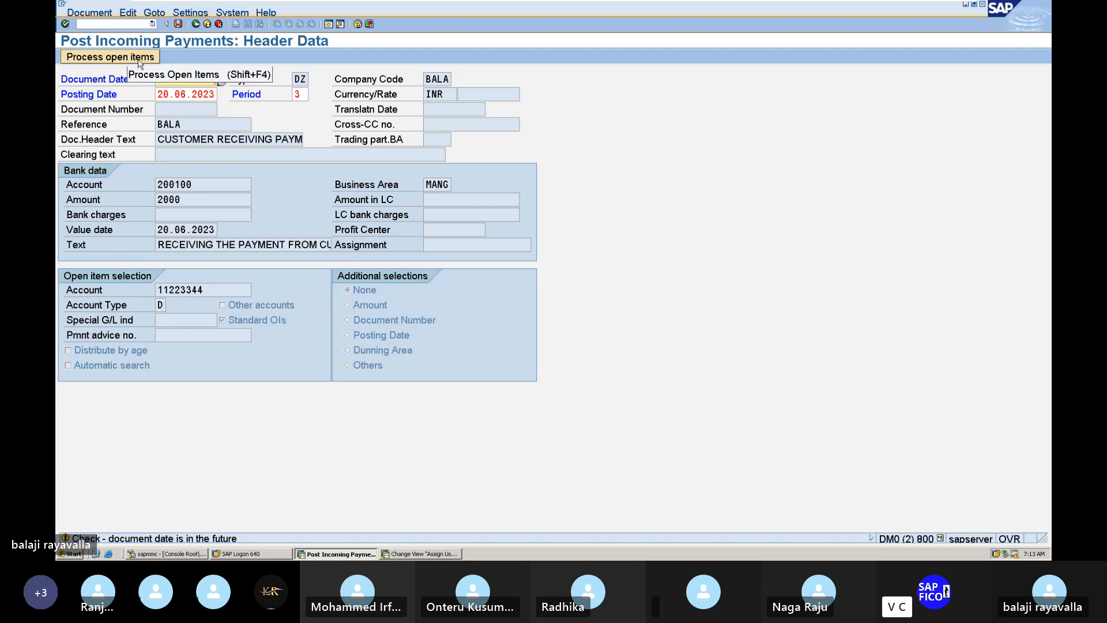
left_click(139, 60)
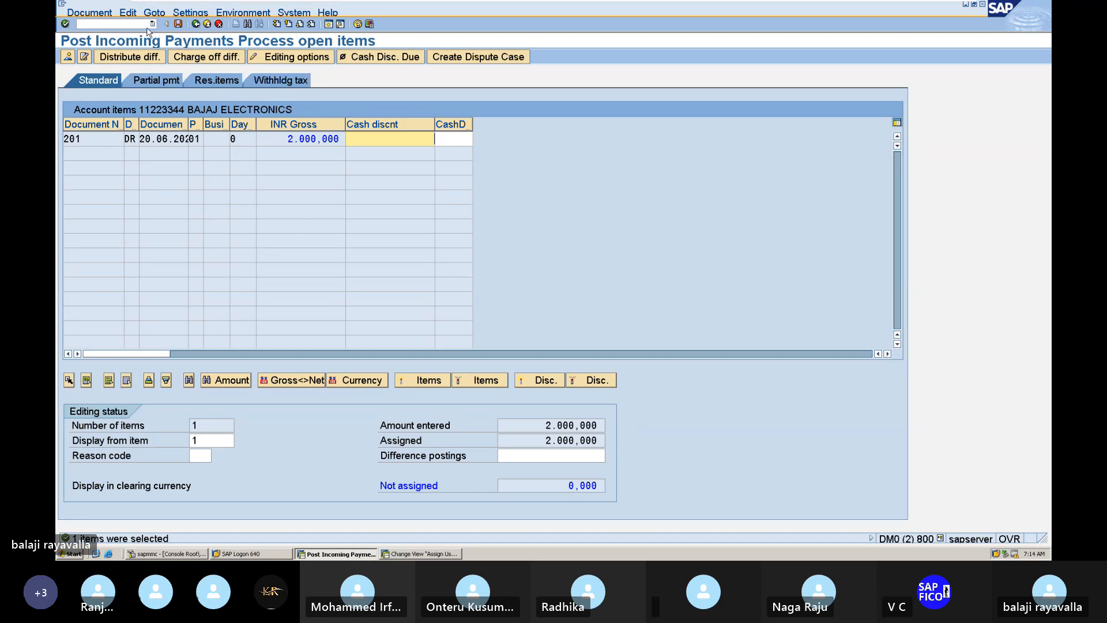
Simulate the 2,000,000 INR payment against invoice 201, then save it as document 401.
left_click(105, 18)
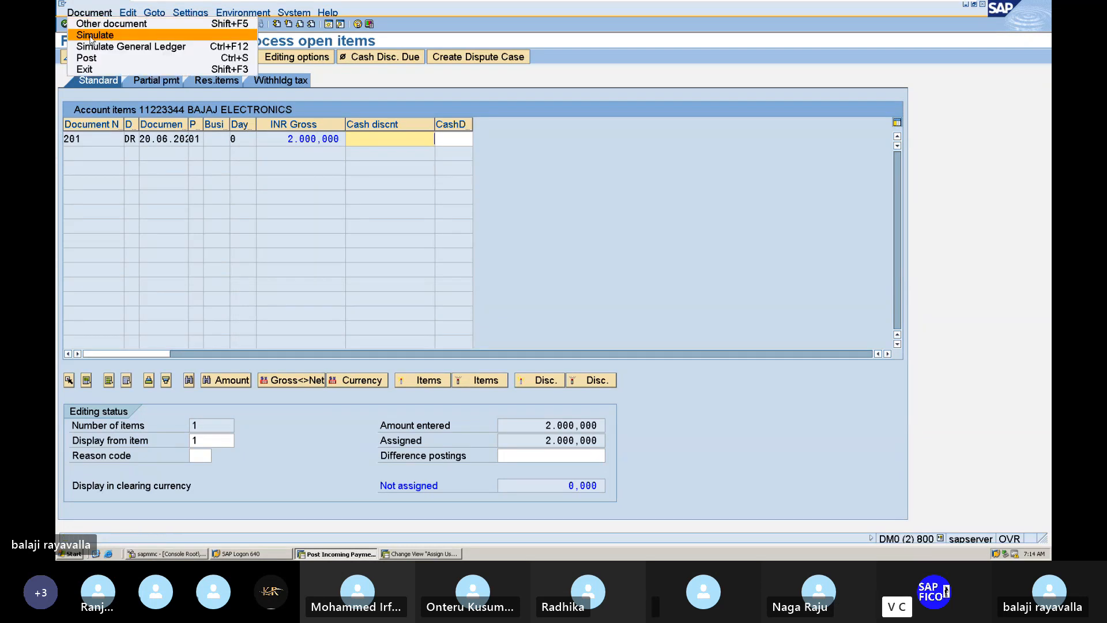
left_click(91, 36)
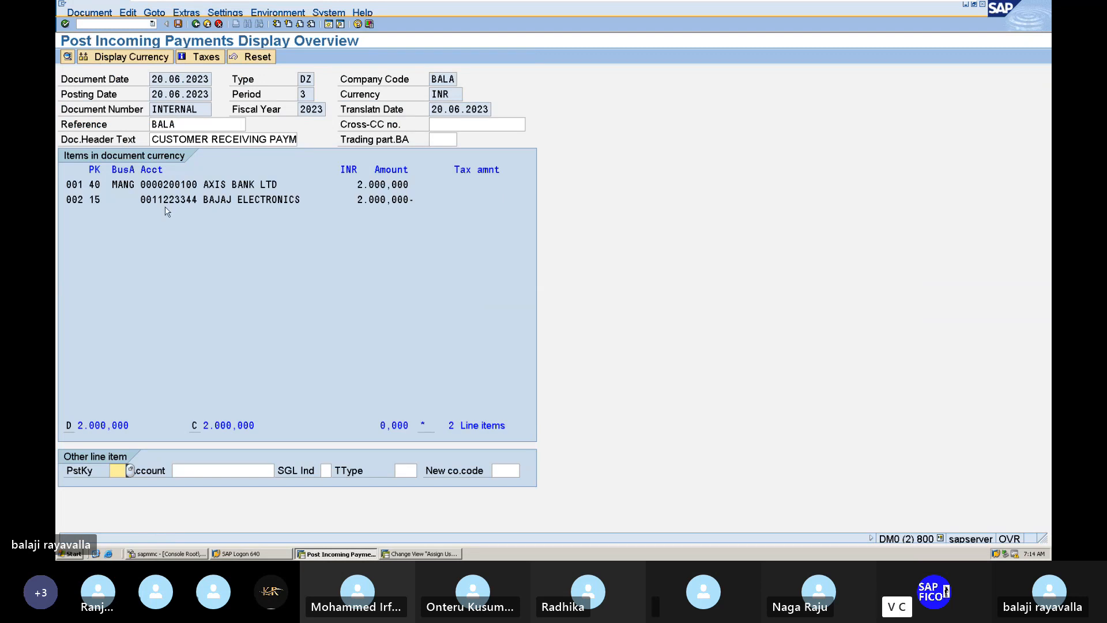
left_click(178, 25)
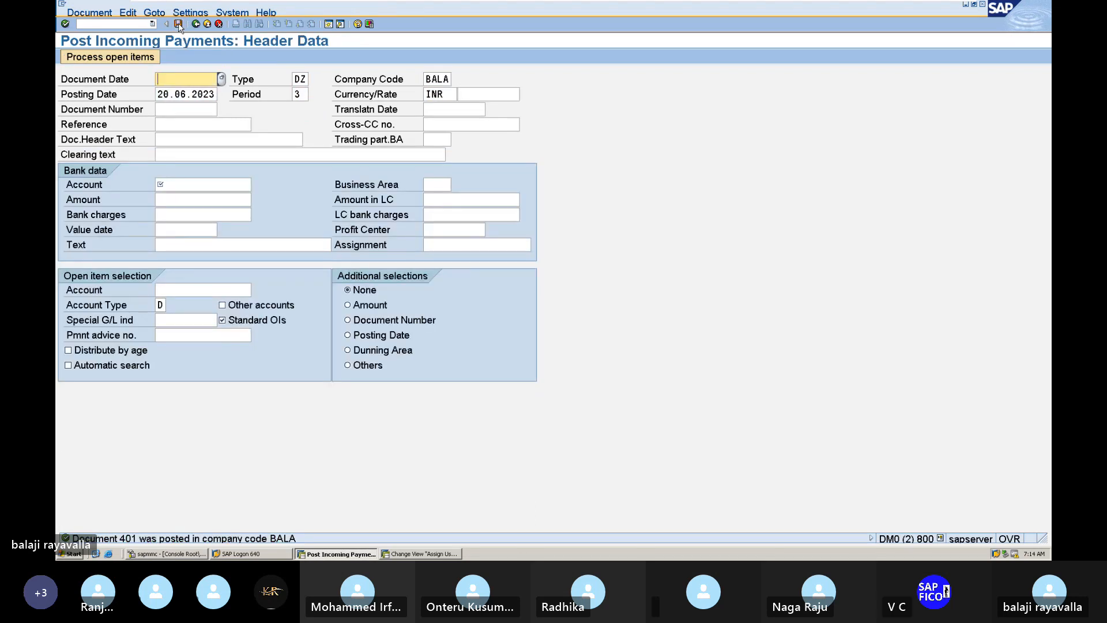
Launch transaction FBL5N, Customer Line Item Display, from the command field.
left_click(126, 22)
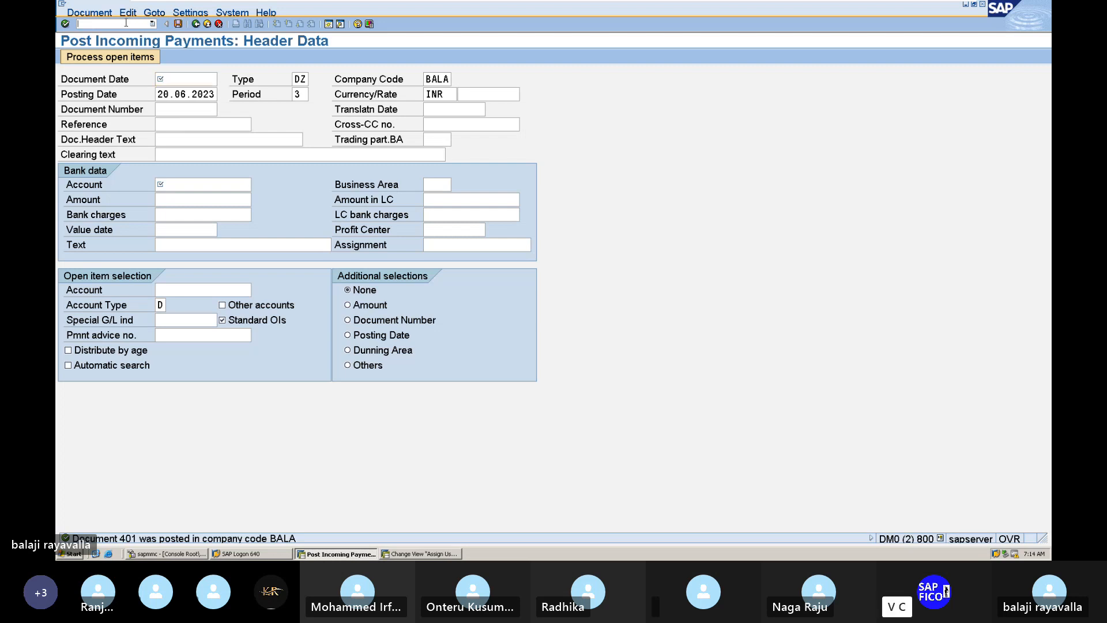
type("/NFBL5N")
key("Return")
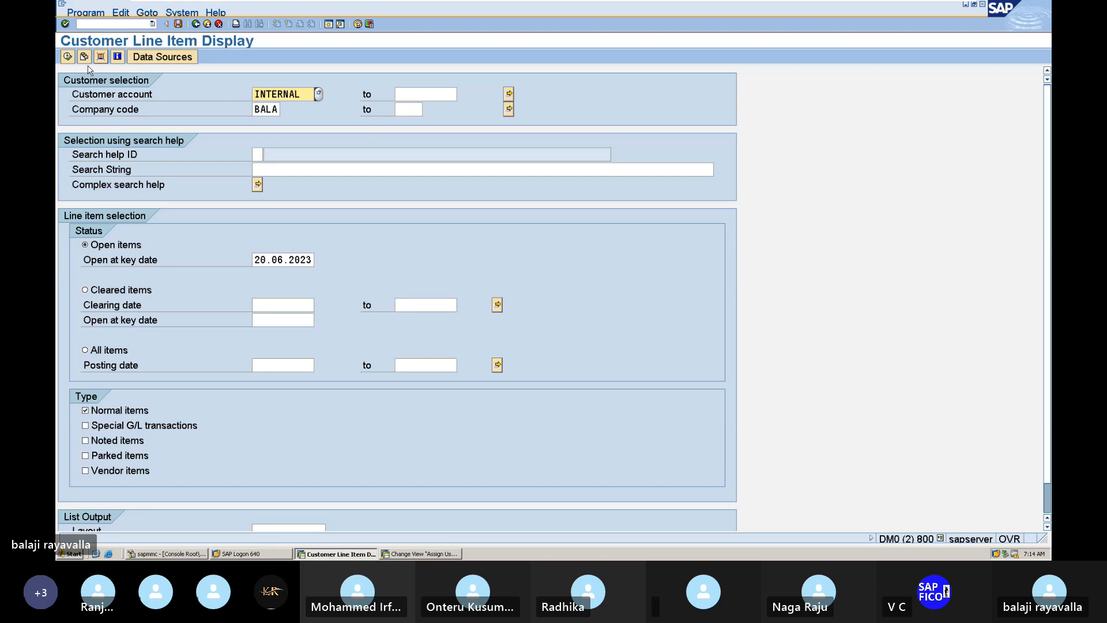
Replace INTERNAL with the BAJAJ ELECTRONICS customer number, run it, then select Cleared items.
left_click(67, 58)
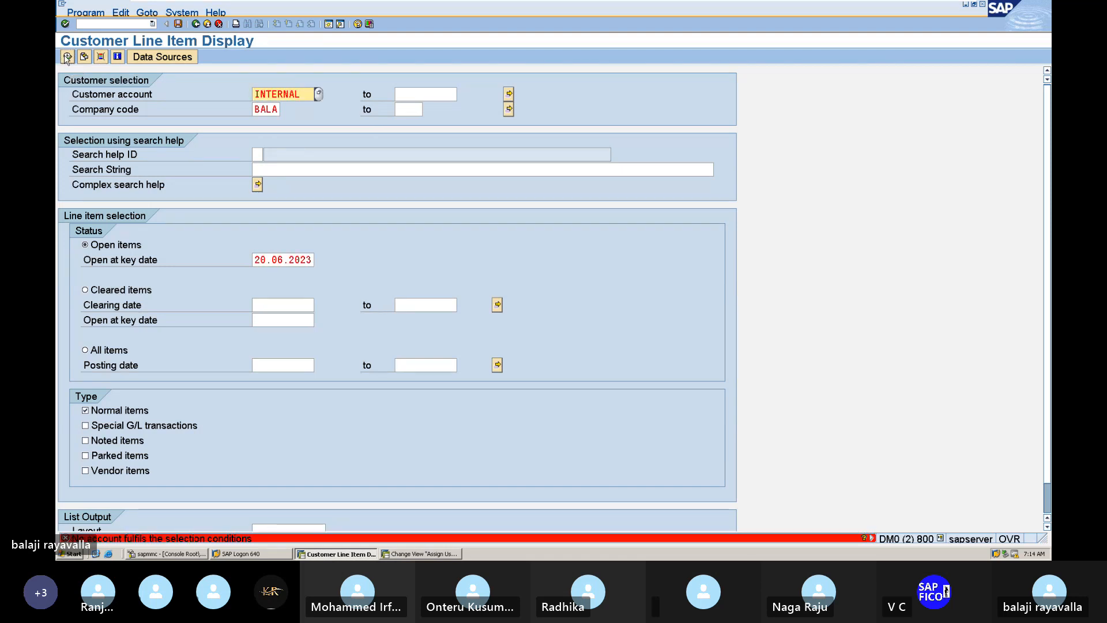
left_click(300, 93)
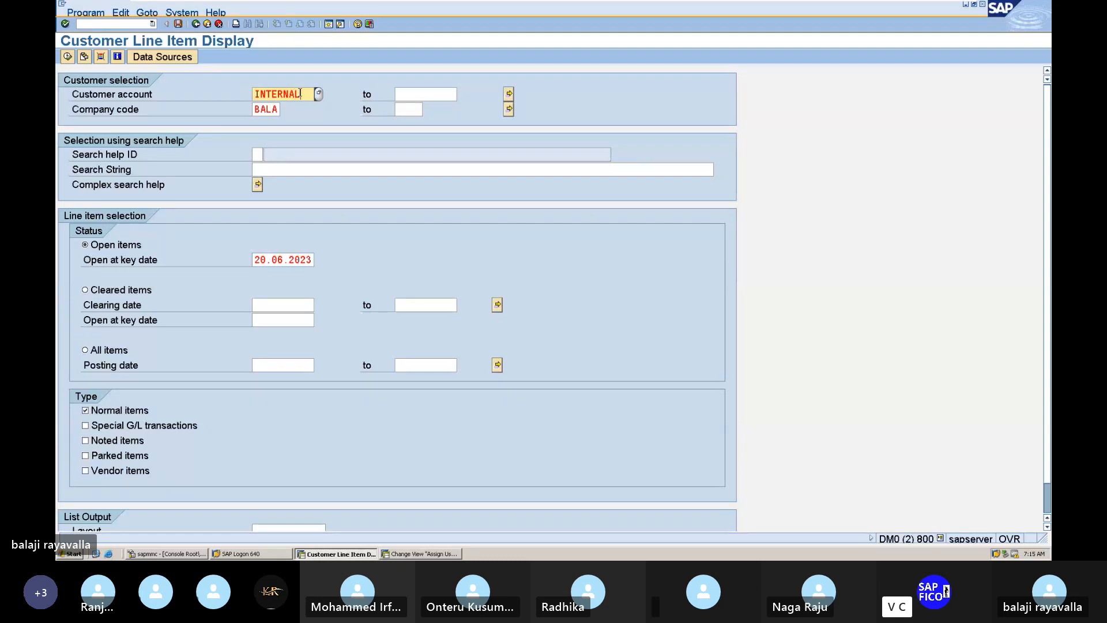
key("BackSpace")
key("BackSpace")
key("BackSpace")
key("BackSpace")
key("BackSpace")
key("BackSpace")
key("BackSpace")
key("BackSpace")
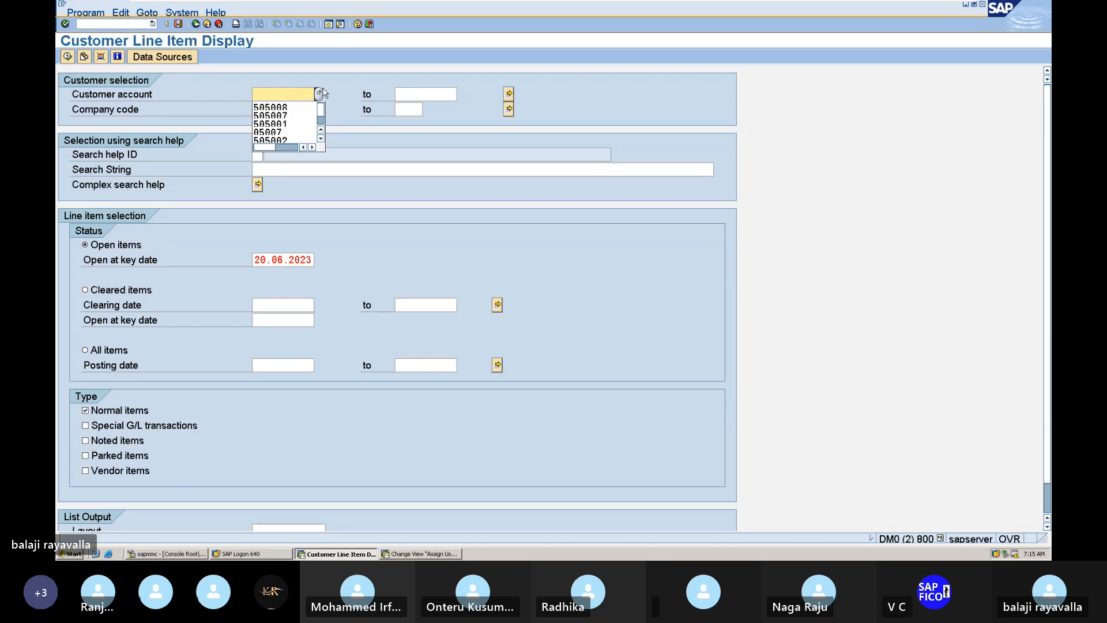
type("112233")
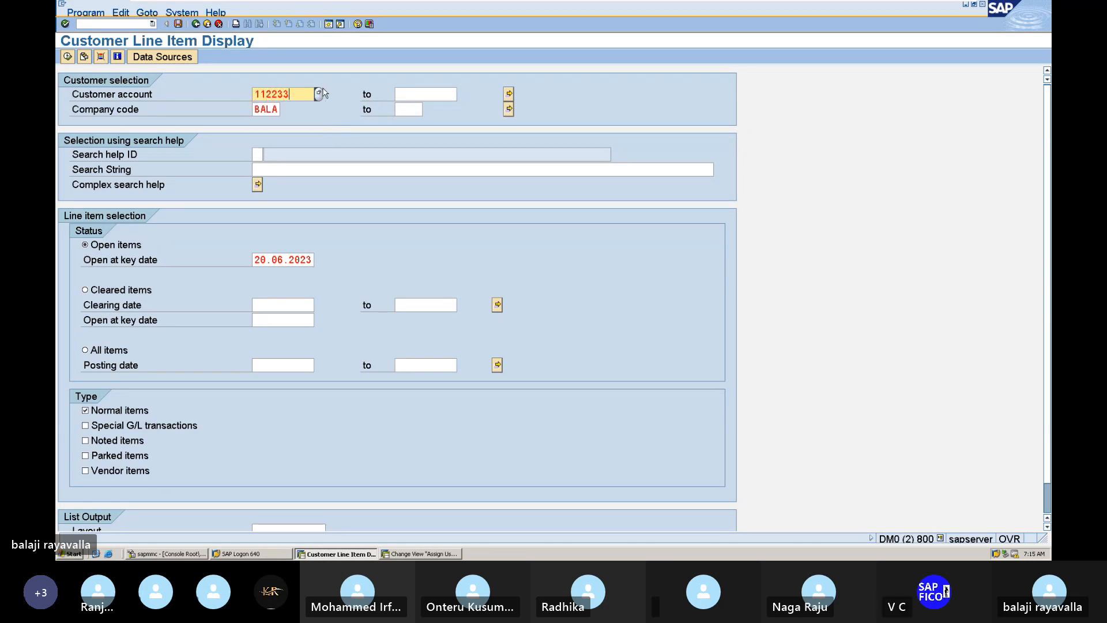
type("44")
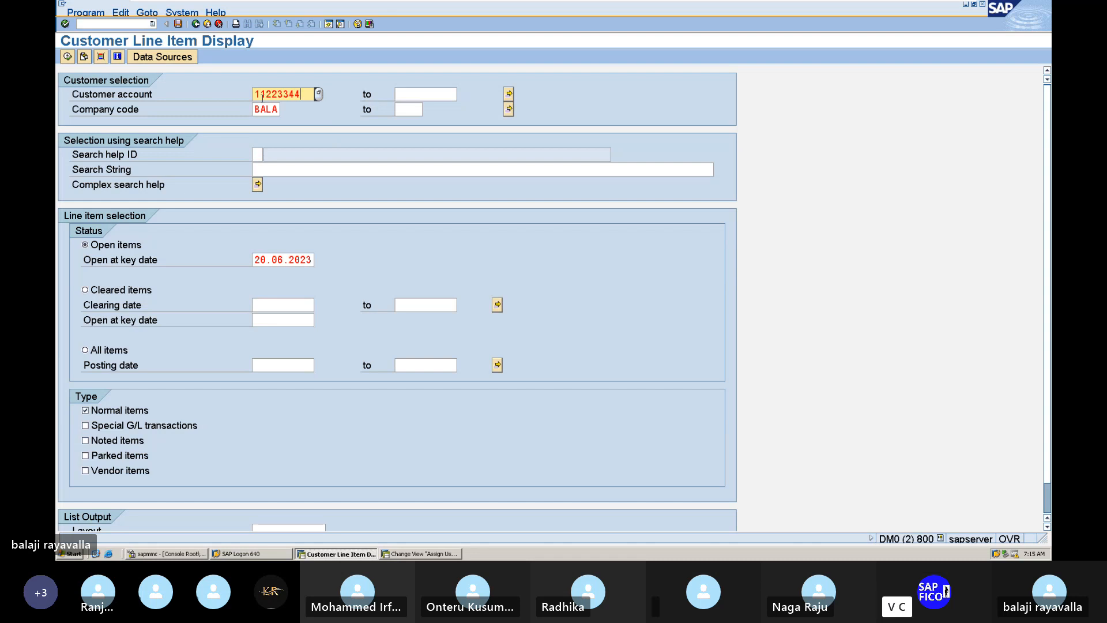
left_click(67, 57)
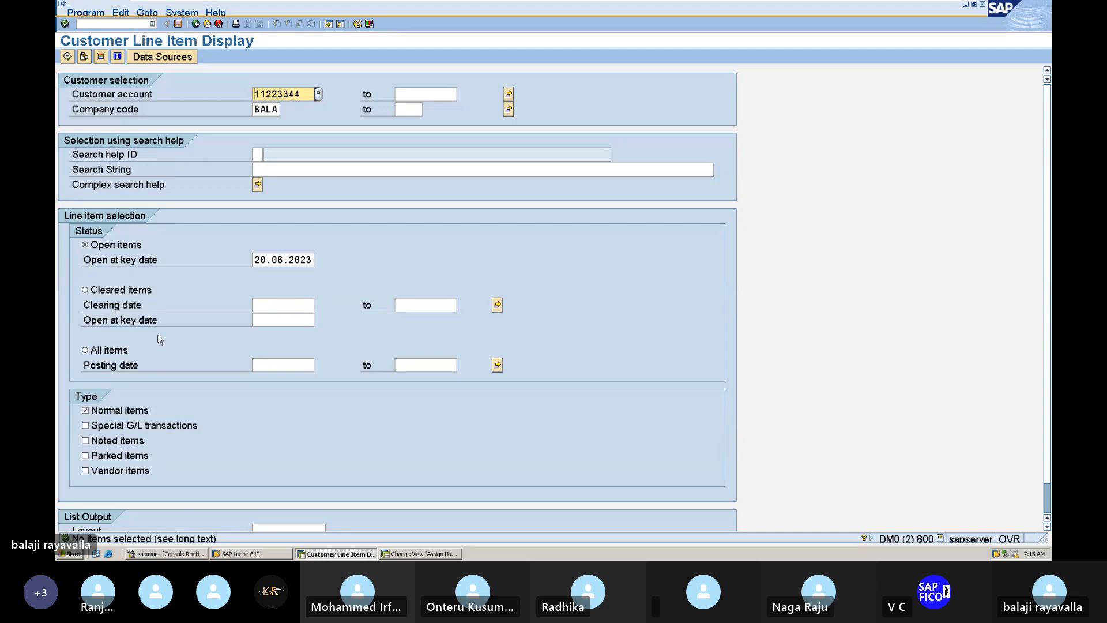
left_click(85, 291)
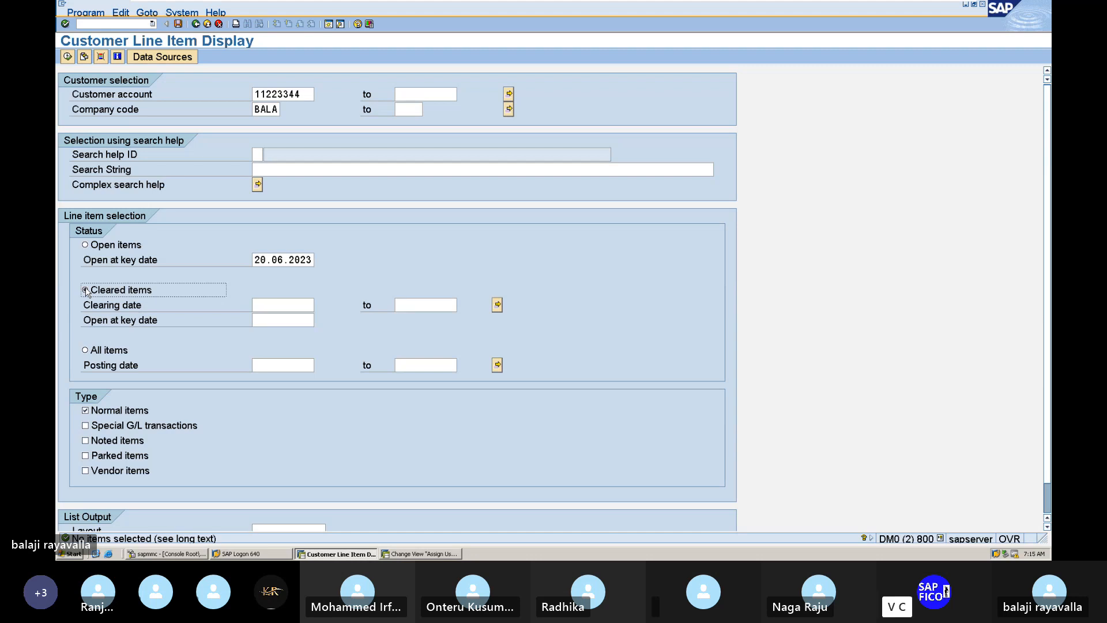
List cleared documents 201 and 401 netting to zero, then return to Easy Access with /n.
left_click(68, 57)
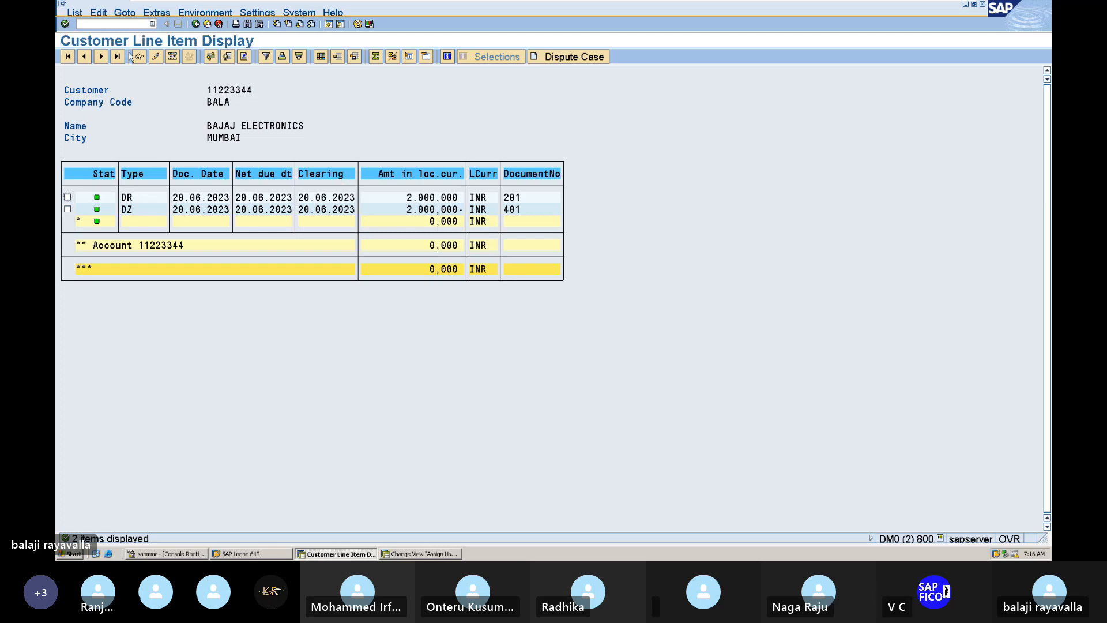
left_click(136, 23)
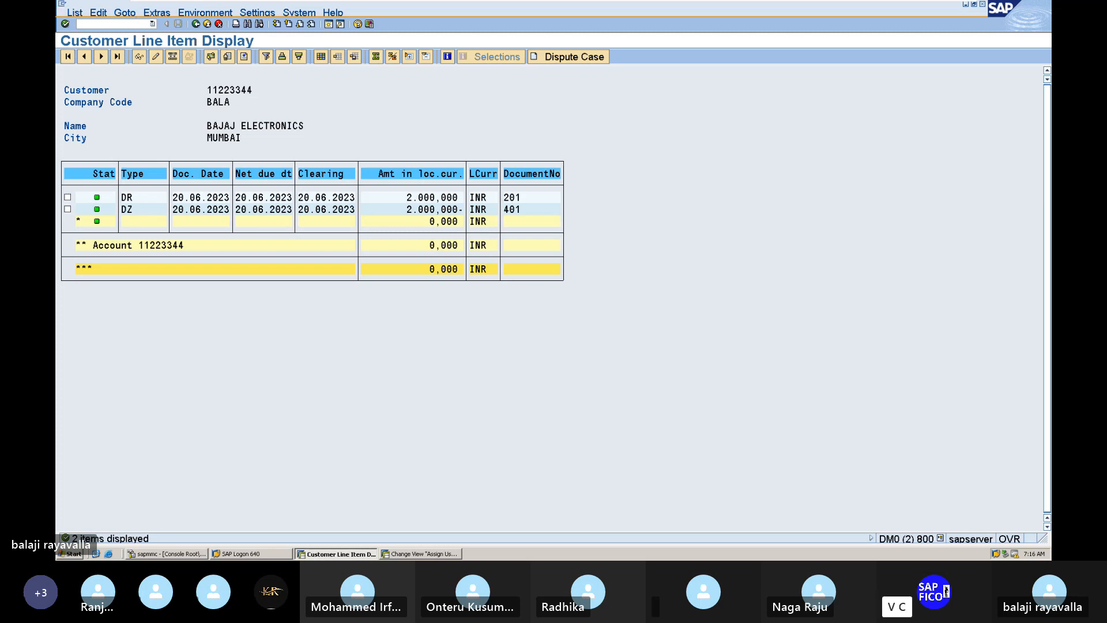
type("/n")
key("Return")
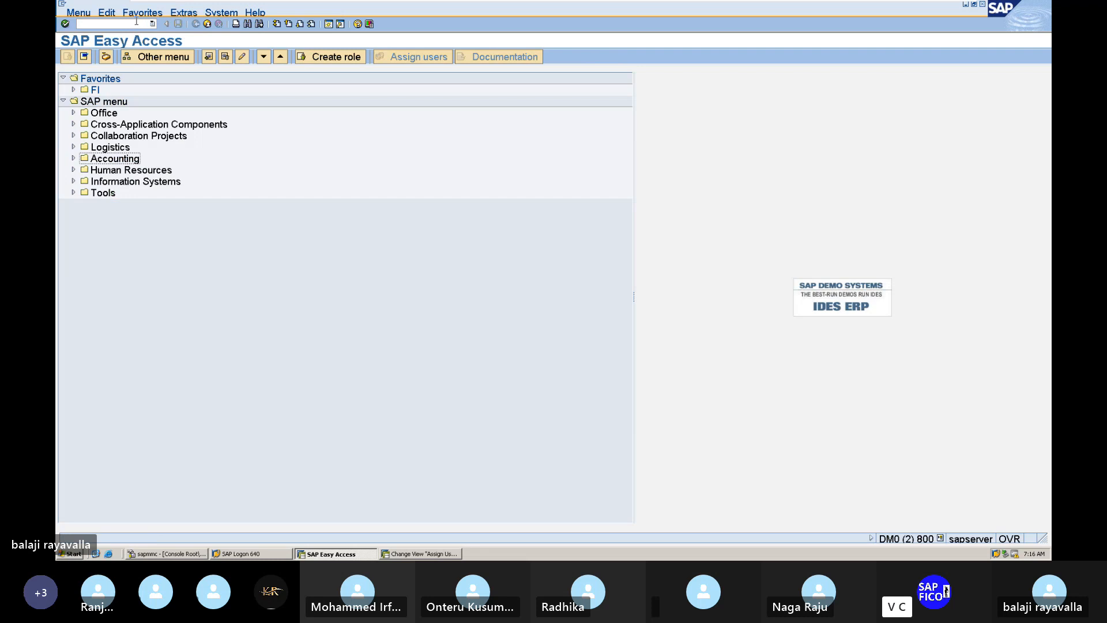